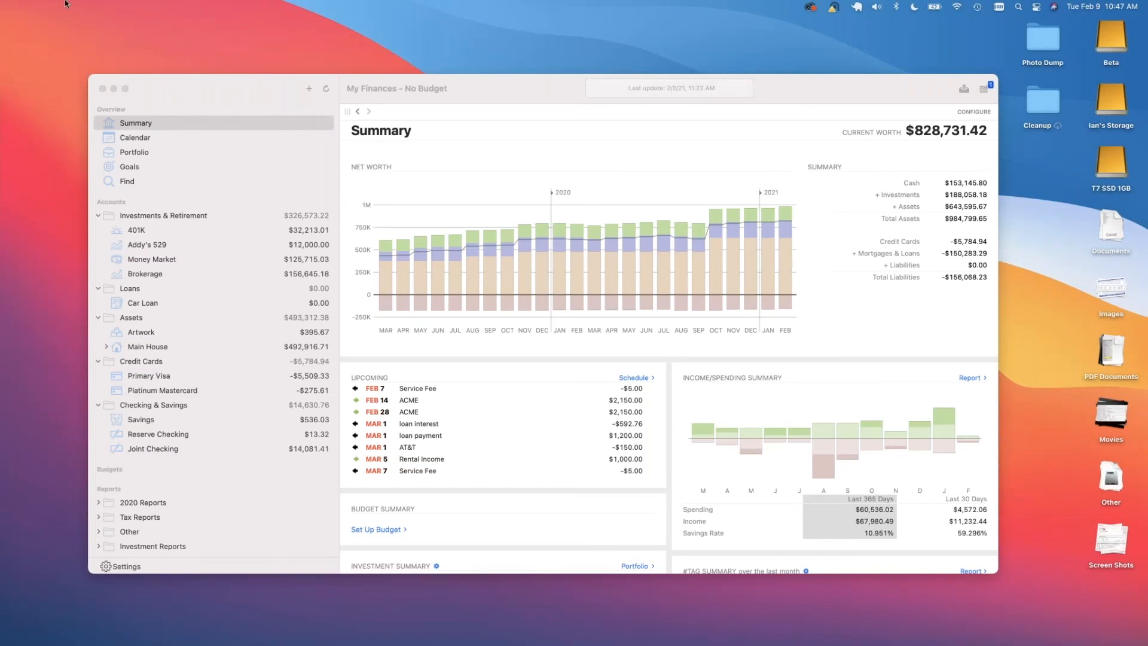
# Bring up the scheduled transactions list under Payees, Schedules & Rules.
pyautogui.click(525, 85)
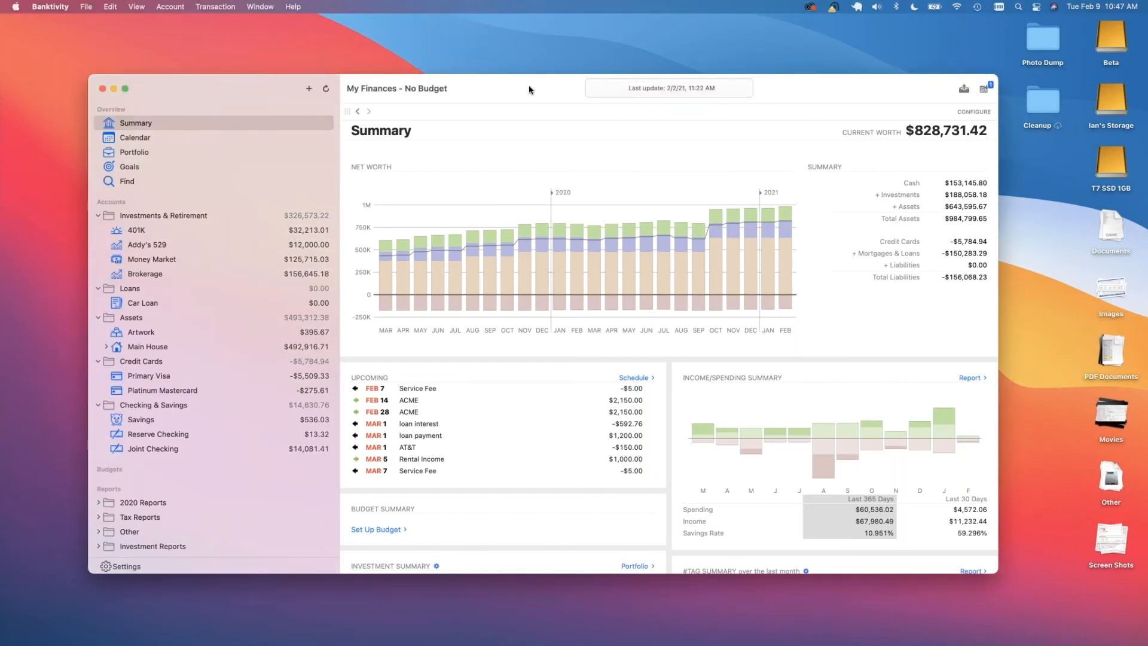
pyautogui.moveTo(538, 86)
pyautogui.mouseDown()
pyautogui.moveTo(518, 74)
pyautogui.moveTo(528, 70)
pyautogui.mouseUp()
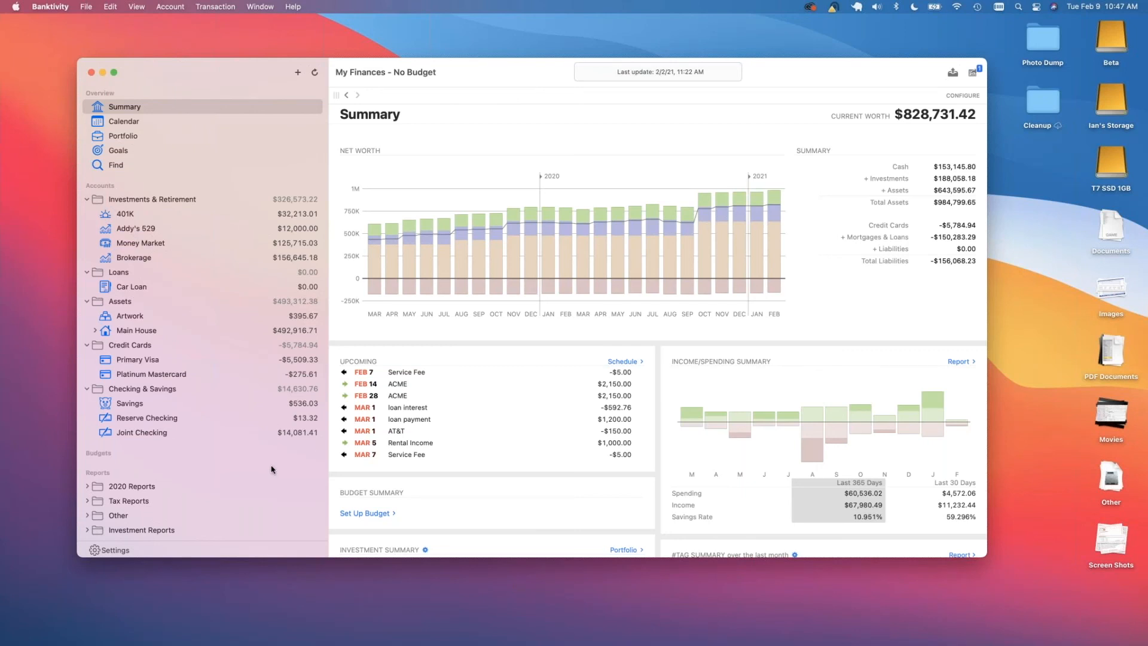
pyautogui.scroll(-2, 272, 469)
pyautogui.click(111, 549)
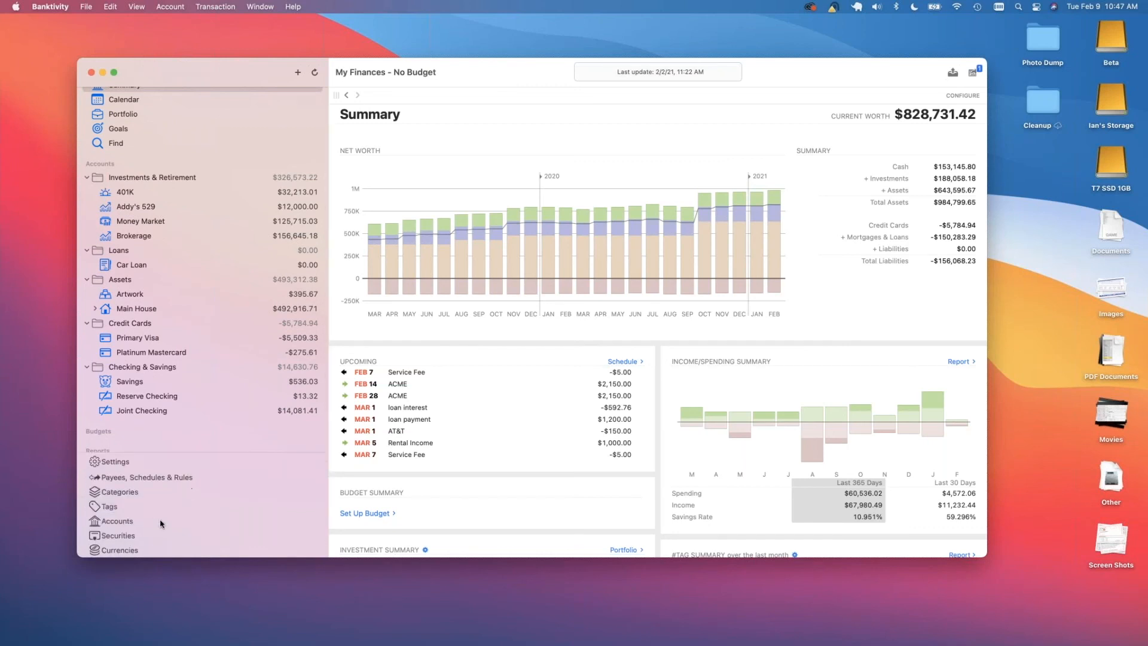
pyautogui.click(147, 477)
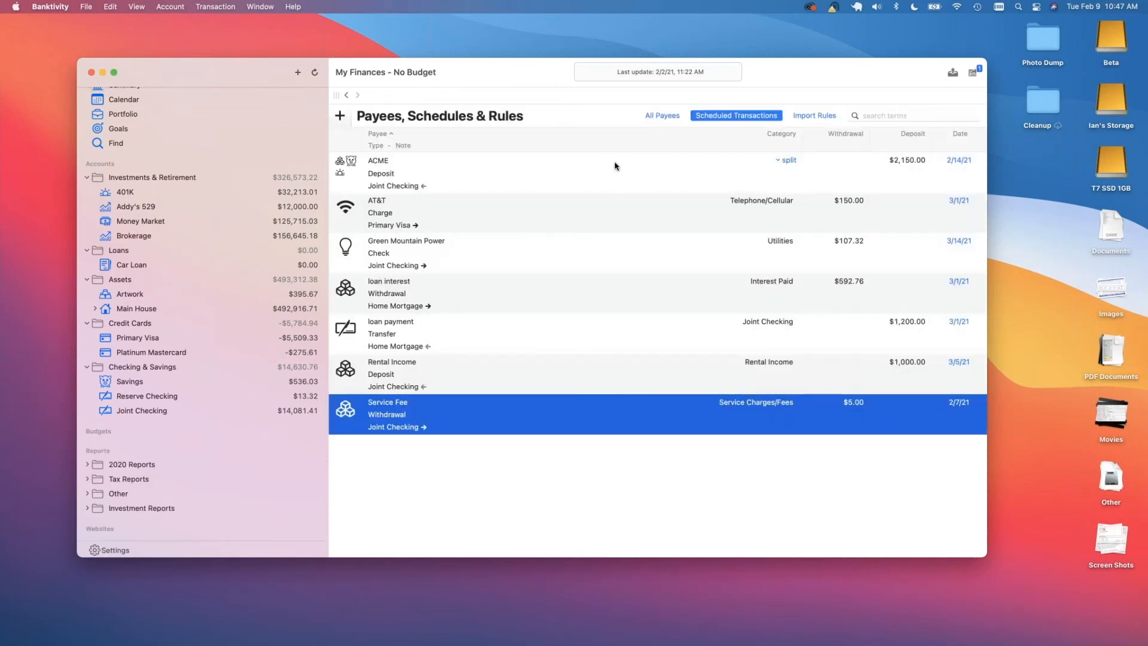
# Examine the scheduled ACME paycheck's split, the loan payment and the rental income entries.
pyautogui.click(456, 167)
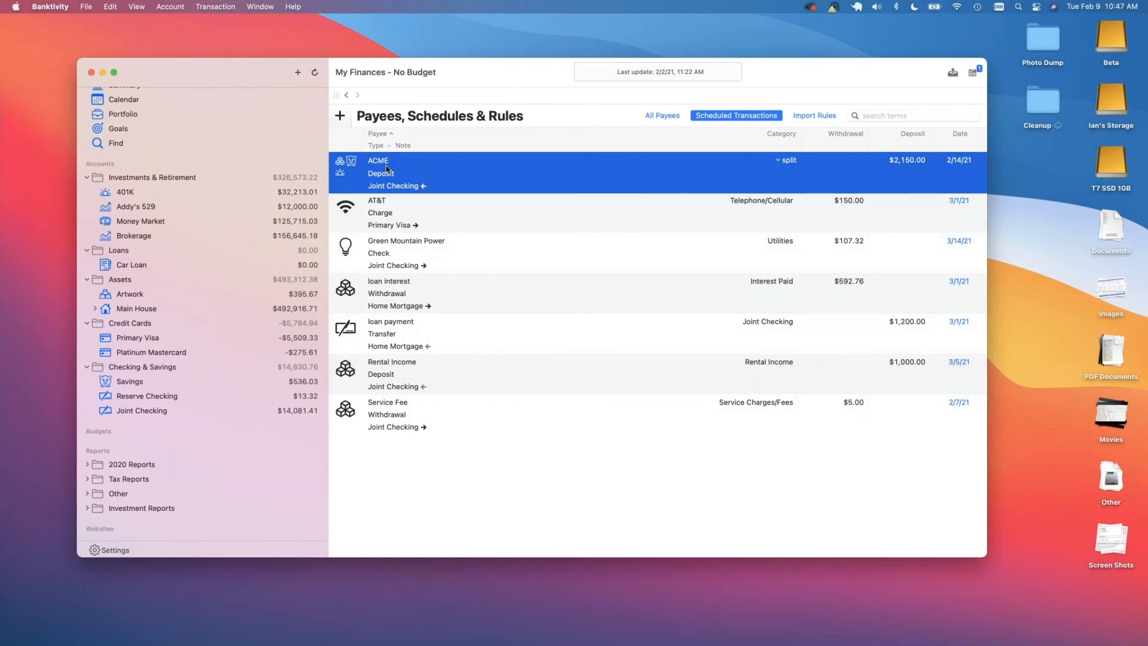
pyautogui.click(780, 161)
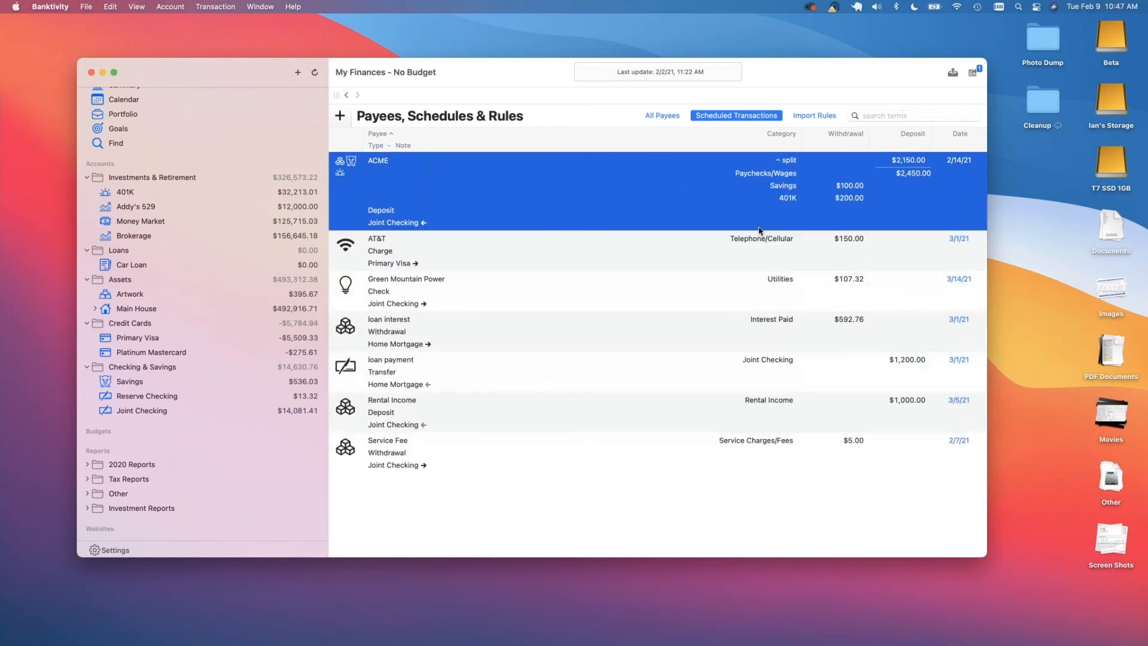
pyautogui.click(759, 213)
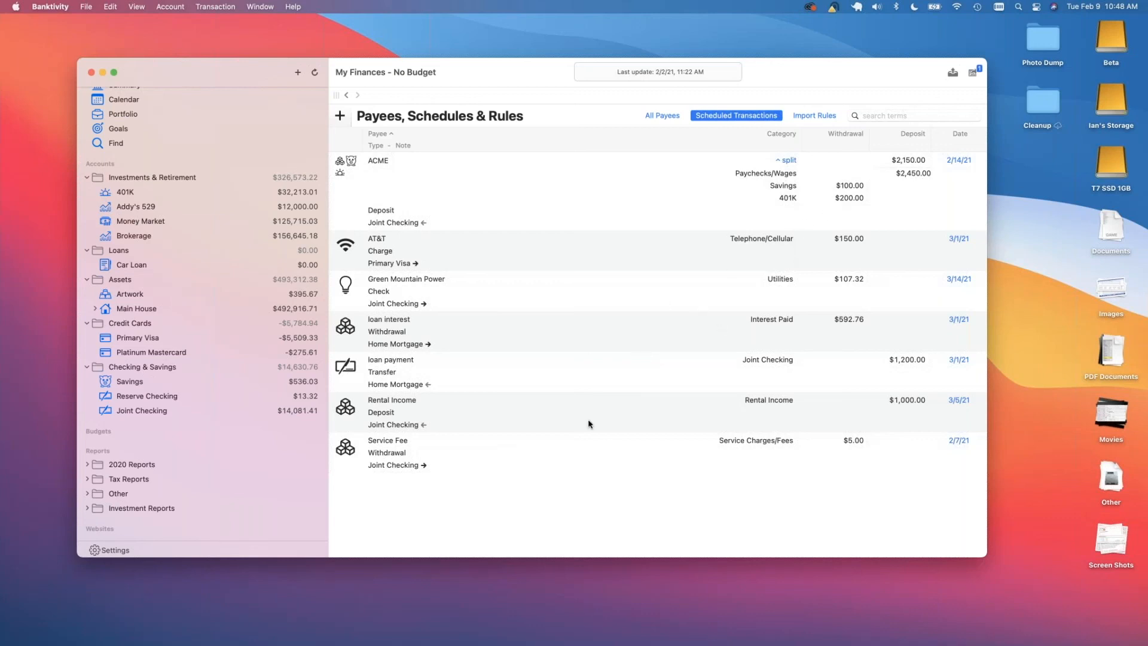
pyautogui.click(534, 339)
pyautogui.click(907, 365)
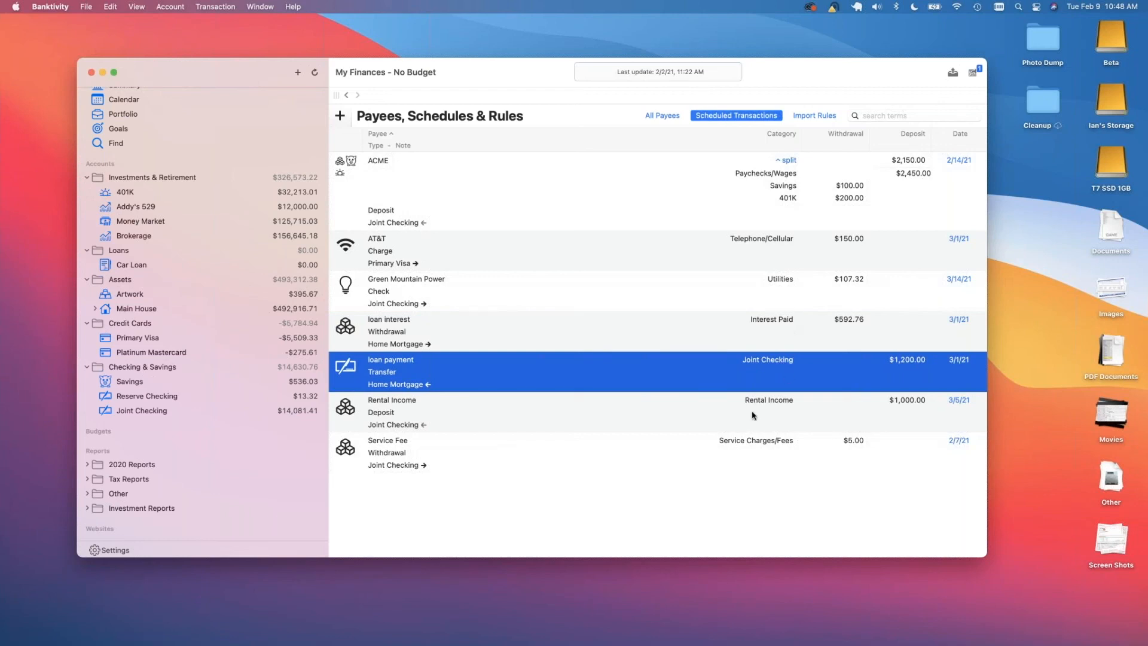
pyautogui.click(921, 402)
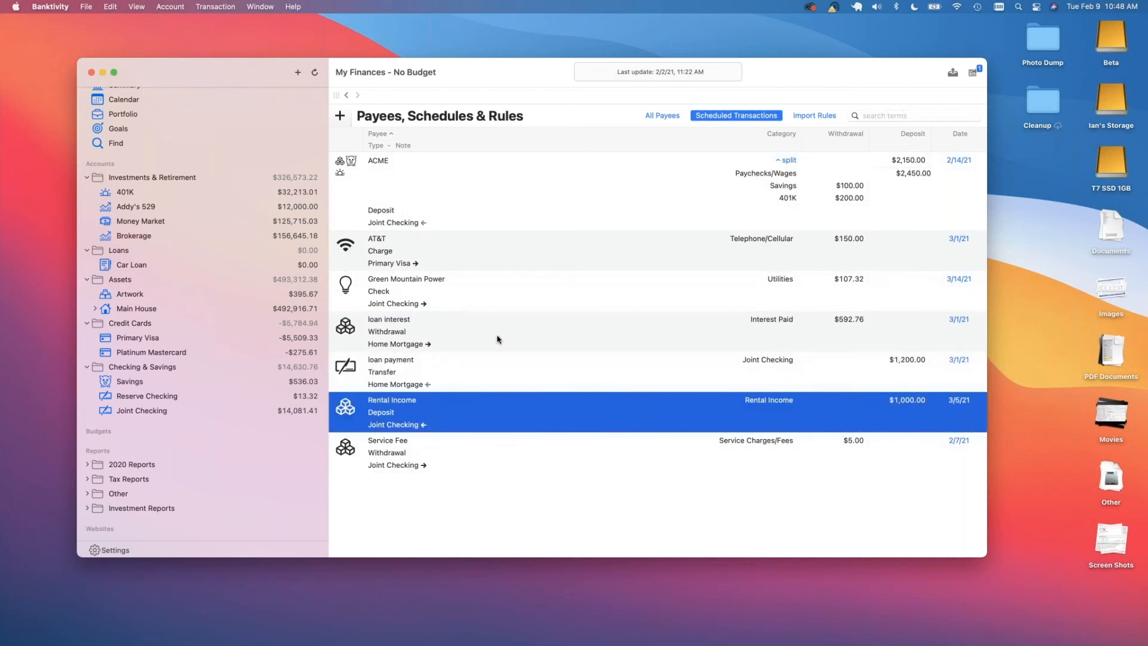
pyautogui.click(783, 159)
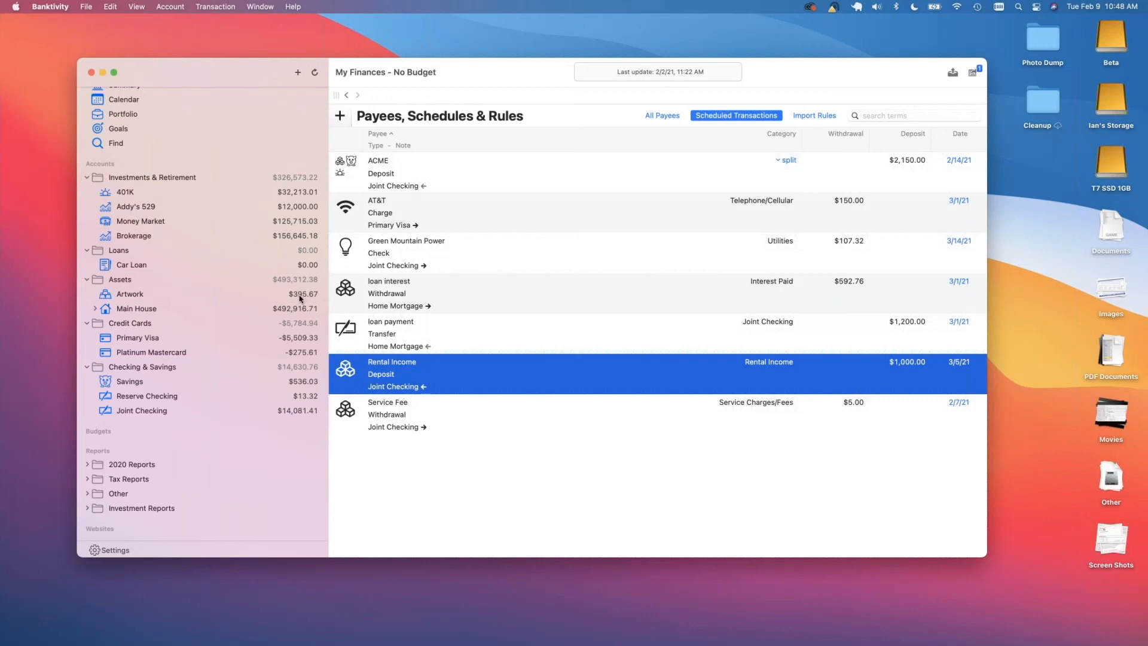
# Start a new budget and keep My Budget as its name.
pyautogui.click(297, 73)
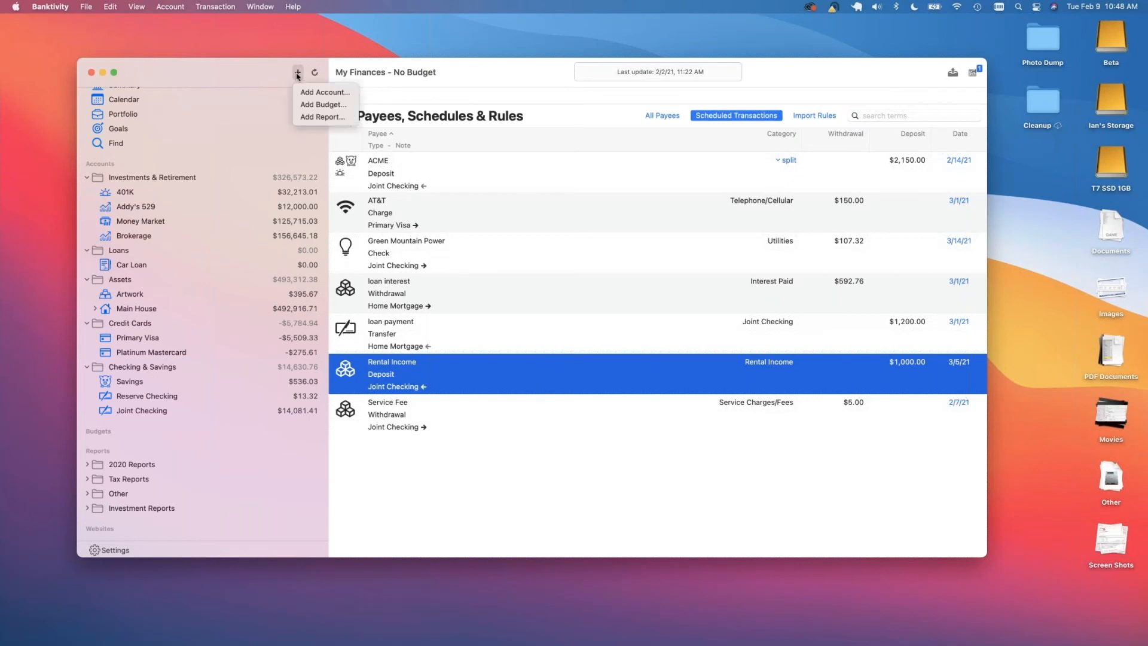
pyautogui.click(318, 106)
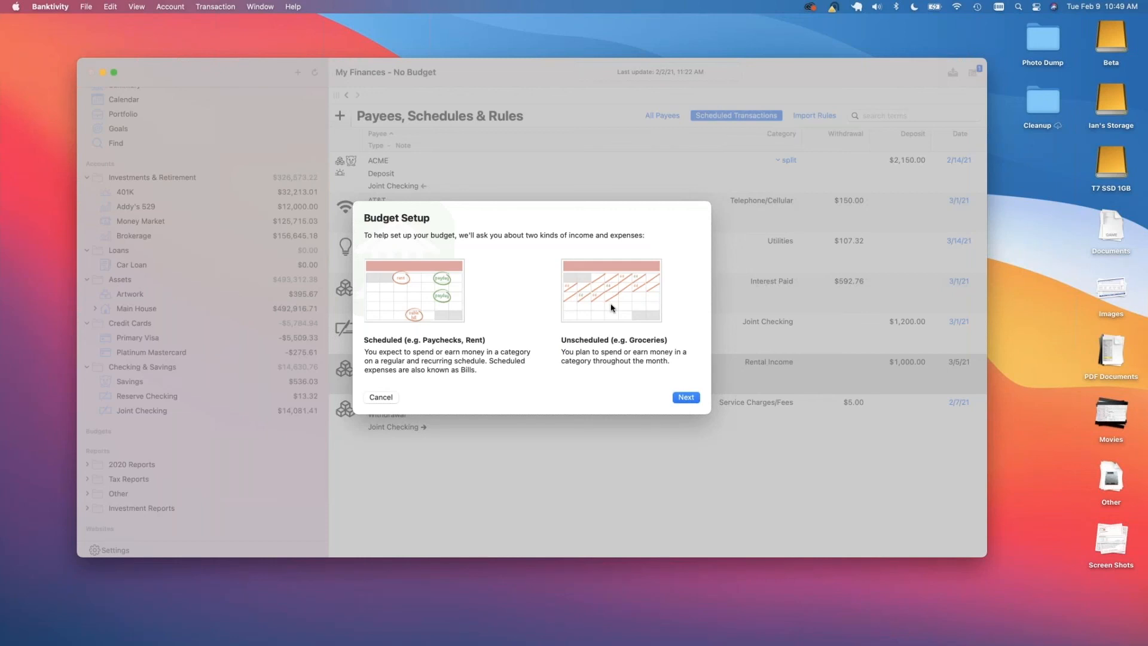
pyautogui.click(685, 398)
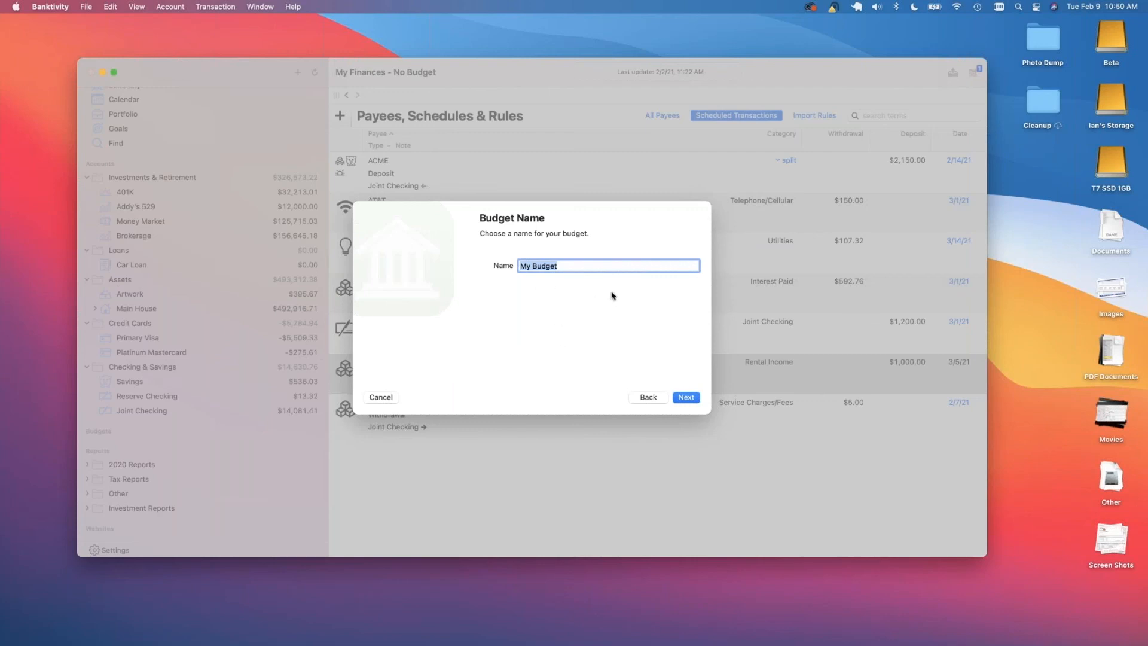
pyautogui.click(684, 398)
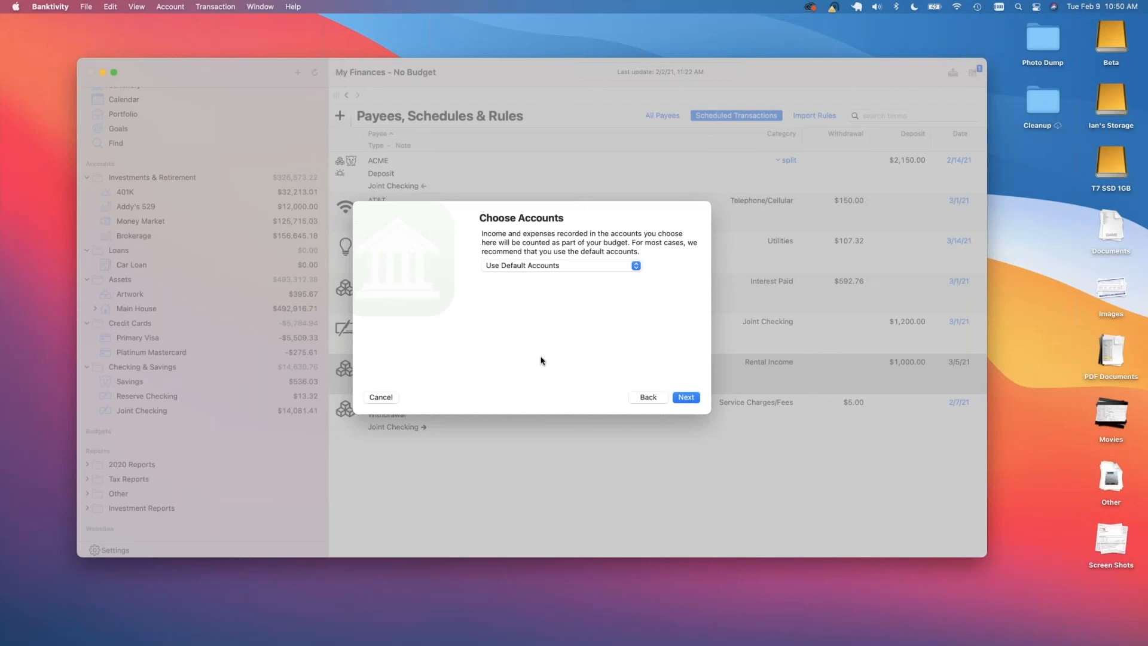
# Switch the budget's account choice to Include Selected Accounts and look through the account list.
pyautogui.click(532, 271)
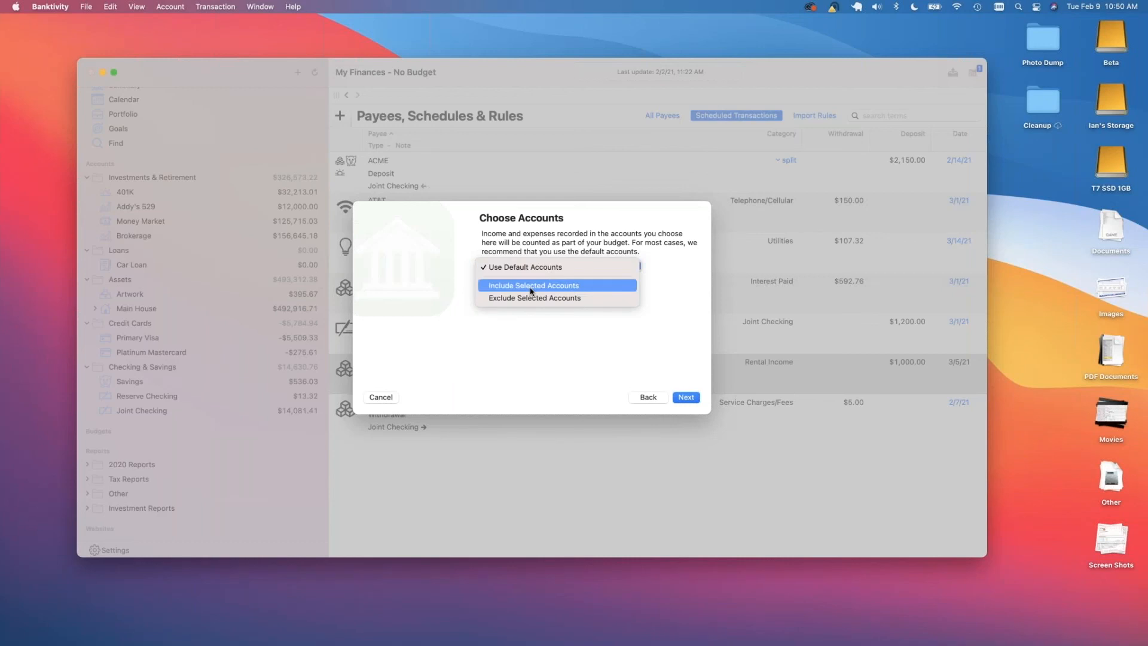
pyautogui.click(531, 292)
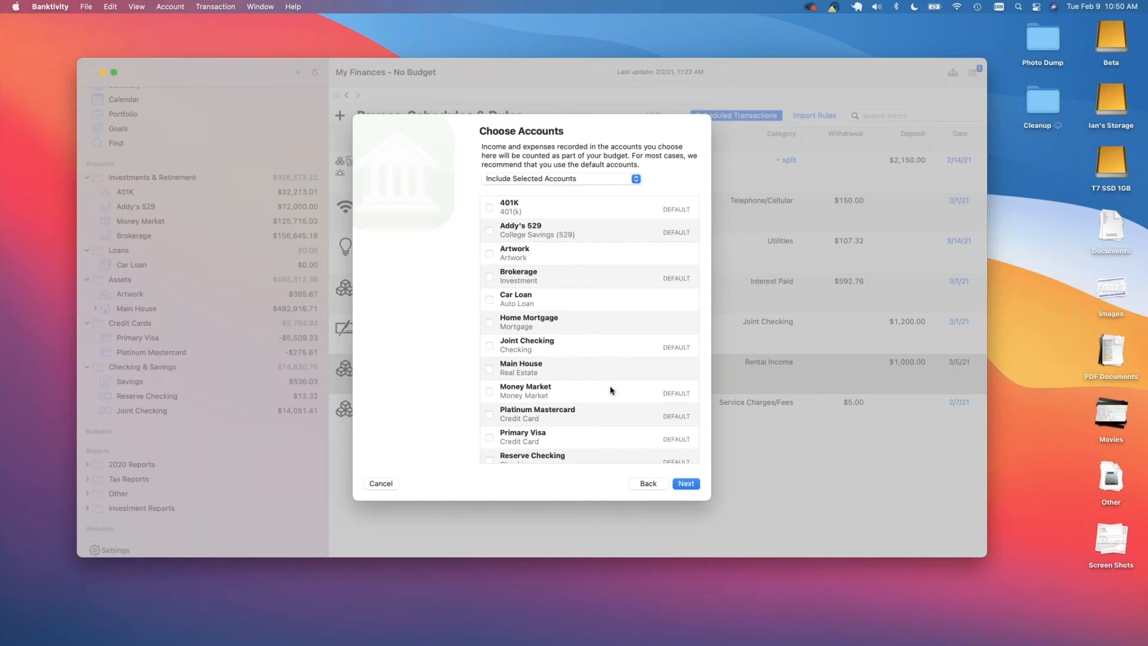
pyautogui.scroll(-3, 582, 412)
pyautogui.scroll(3, 580, 411)
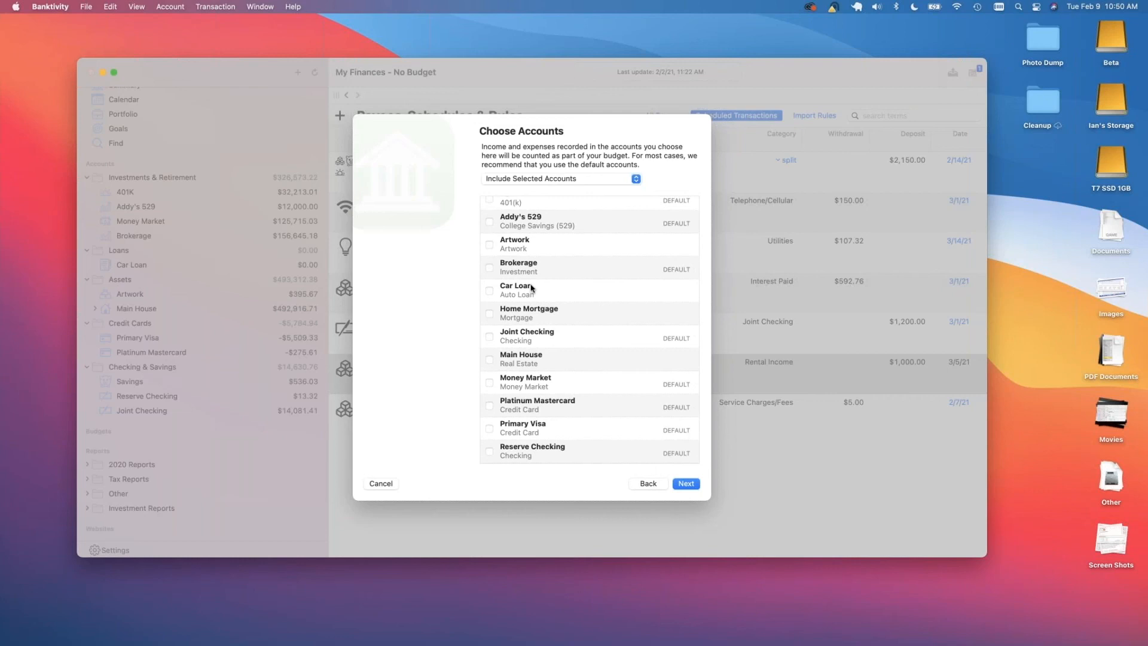
pyautogui.scroll(1, 538, 299)
pyautogui.scroll(-2, 540, 300)
pyautogui.scroll(2, 539, 300)
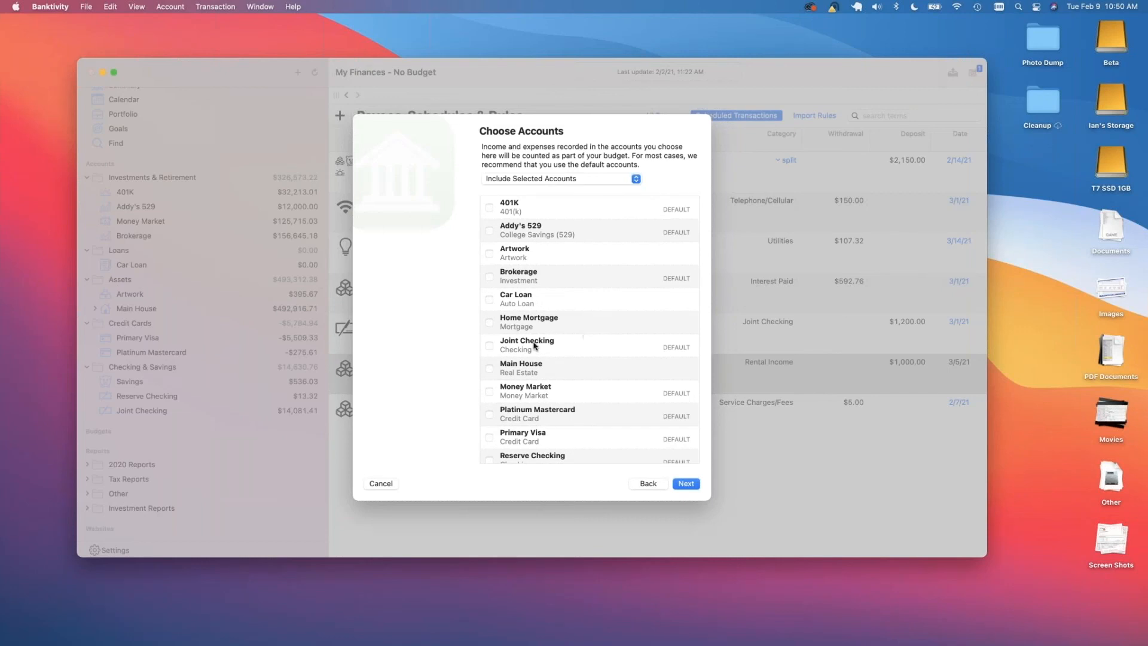
pyautogui.scroll(-1, 531, 350)
# Select Joint Checking, Platinum Mastercard, Primary Visa and Reserve Checking for the budget, leaving Home Mortgage unselected.
pyautogui.click(489, 301)
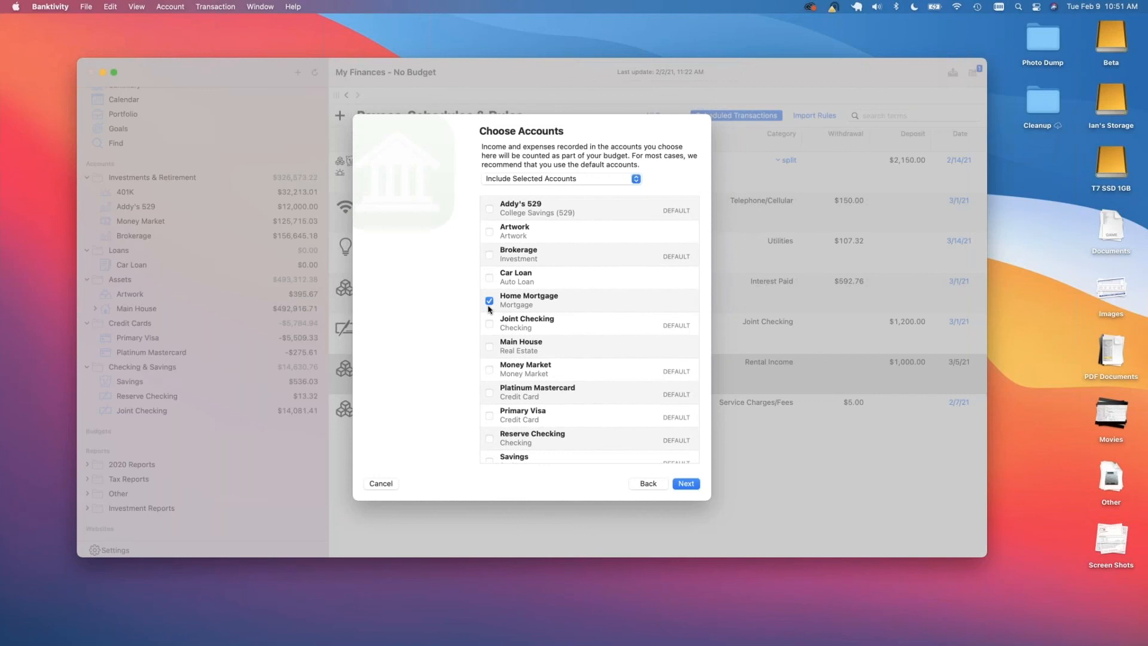
pyautogui.click(488, 301)
pyautogui.click(489, 325)
pyautogui.click(489, 393)
pyautogui.click(489, 416)
pyautogui.click(489, 438)
pyautogui.scroll(-1, 562, 433)
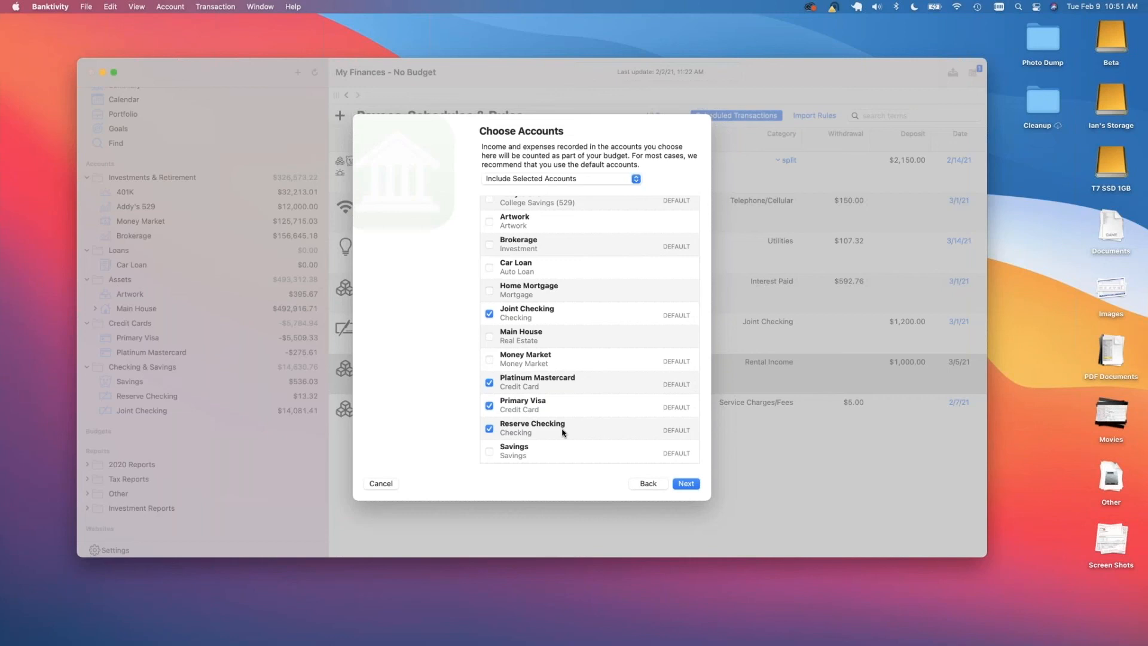
# Deselect the four chosen accounts and return the account choice to Use Default Accounts.
pyautogui.click(489, 314)
pyautogui.click(489, 382)
pyautogui.click(488, 405)
pyautogui.click(489, 428)
pyautogui.click(559, 180)
pyautogui.click(560, 161)
# Accept the default accounts and default categories, and keep the scheduled ACME and Rental Income entries as the budgeted income.
pyautogui.click(690, 483)
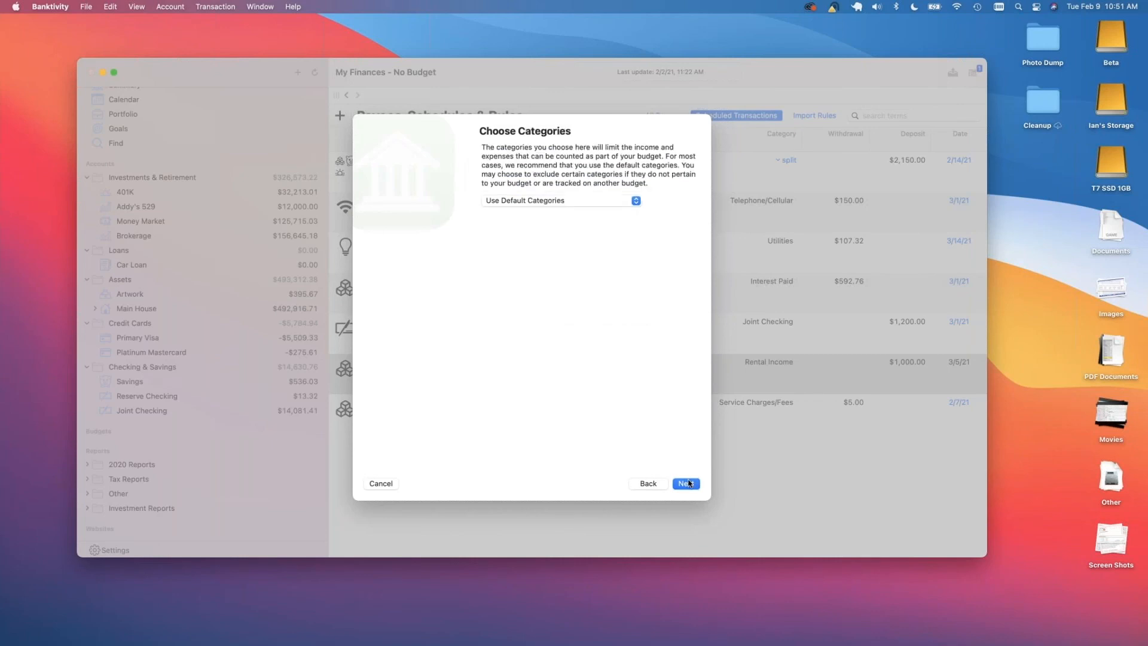
pyautogui.click(552, 202)
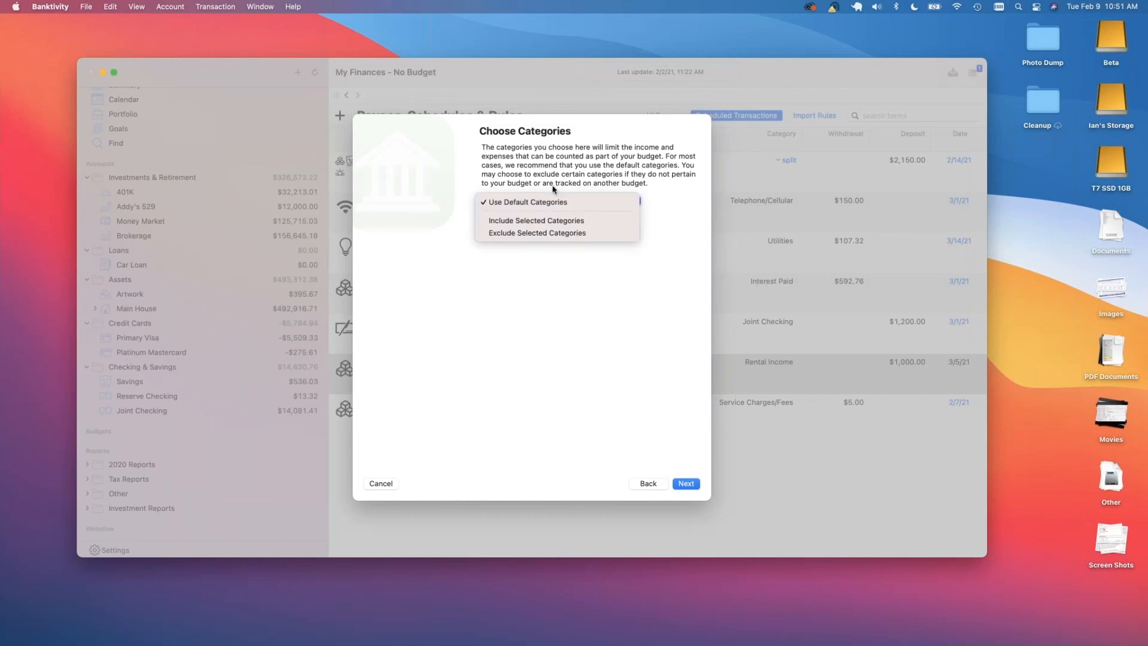
pyautogui.click(552, 189)
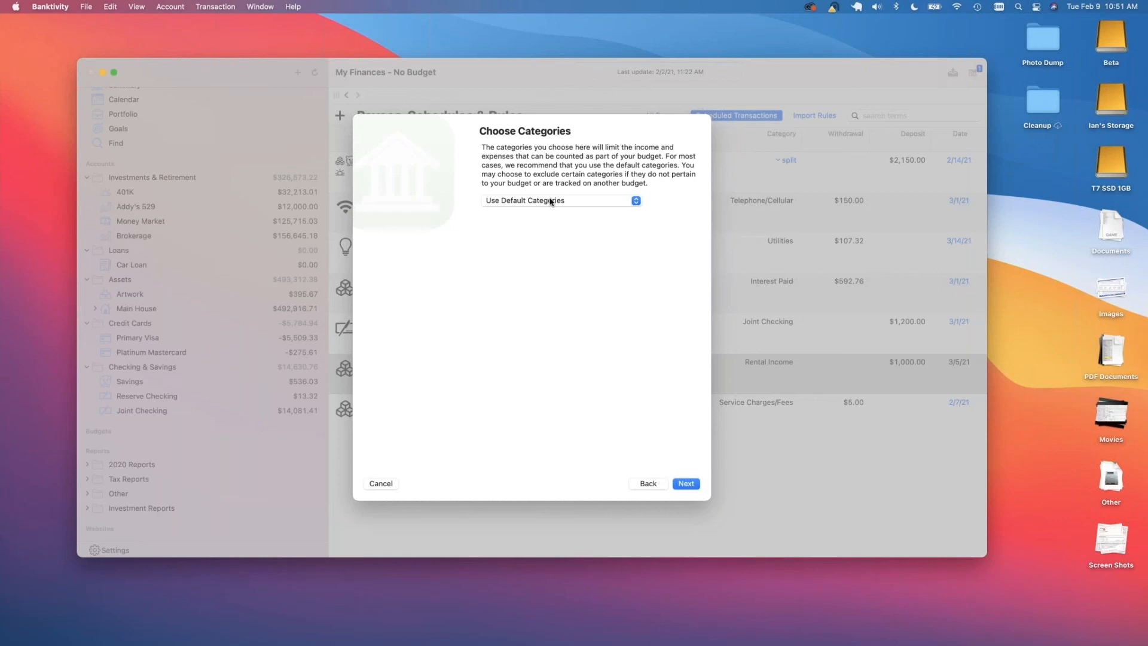
pyautogui.click(688, 487)
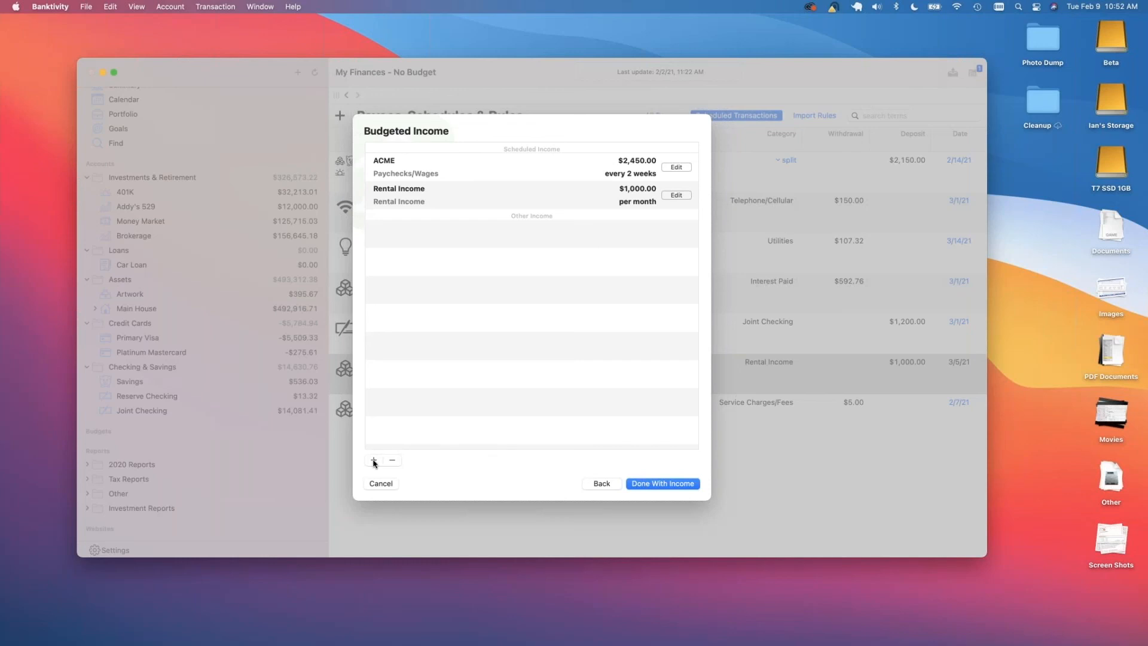
pyautogui.click(665, 484)
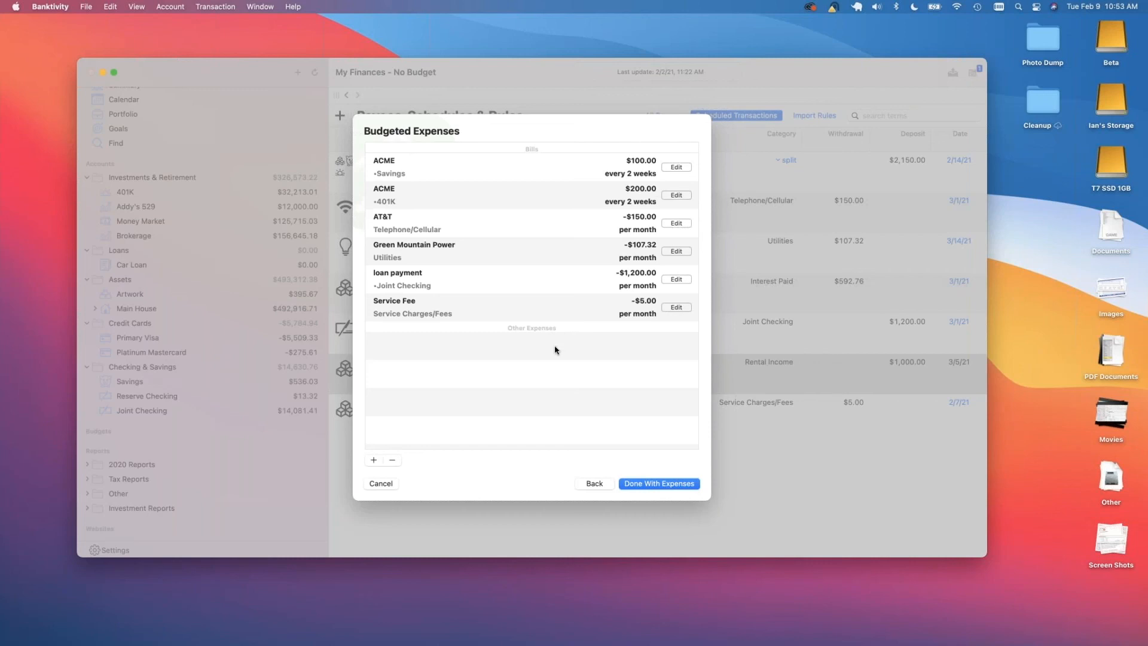
# Add an unscheduled expense of $600.00 every month in the Groceries category to the budget.
pyautogui.click(374, 460)
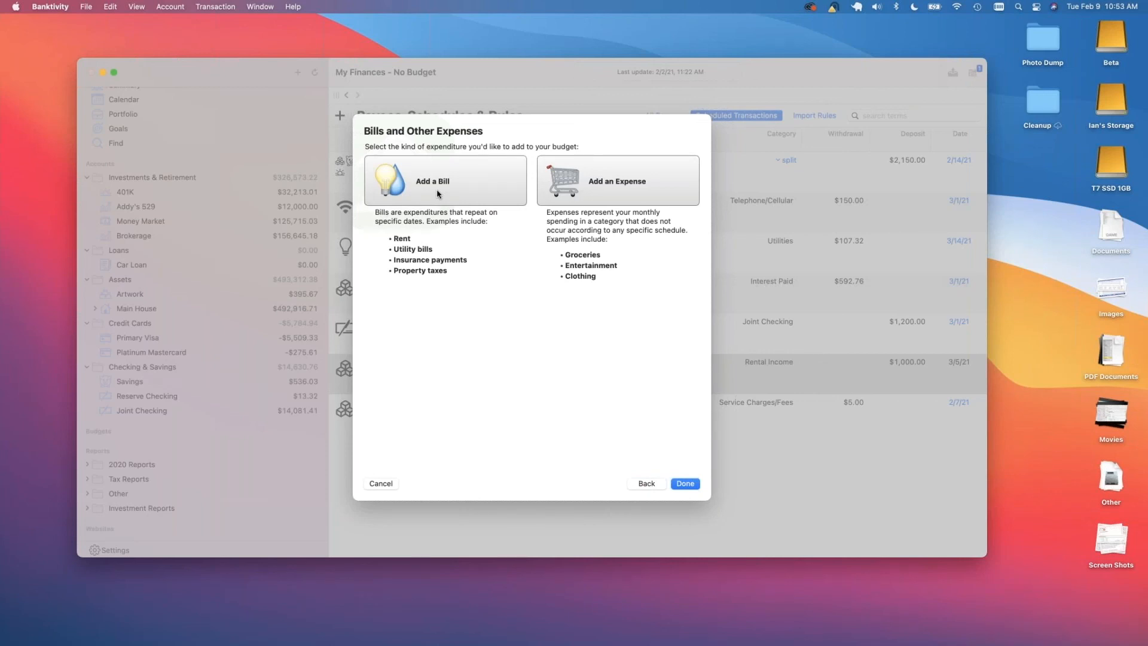
pyautogui.click(612, 191)
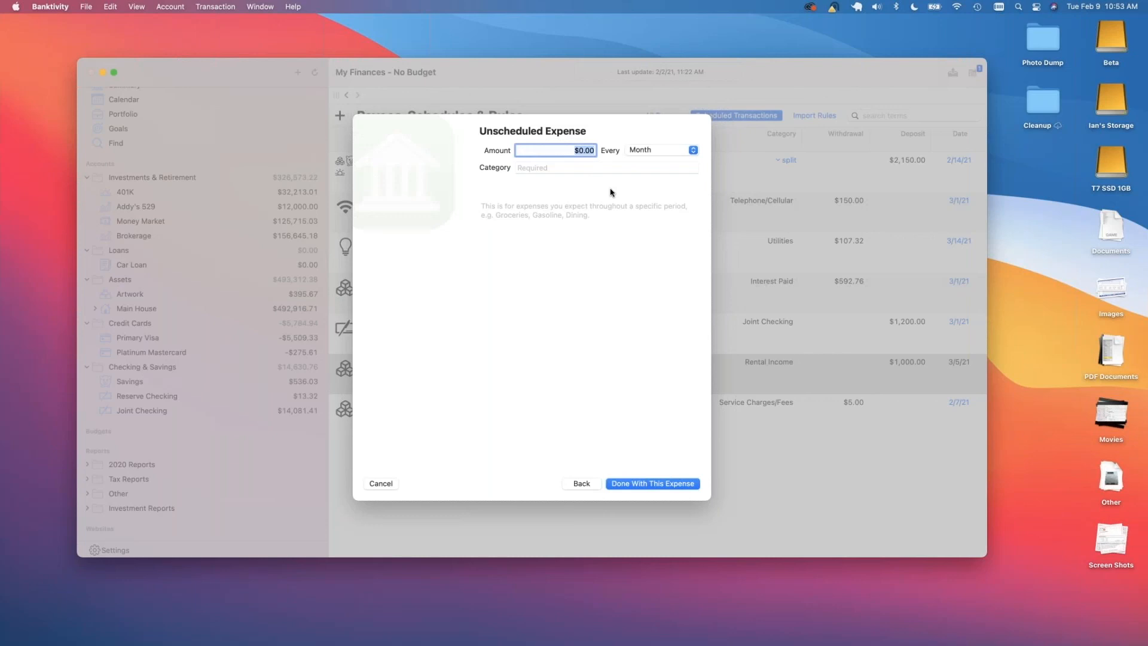
pyautogui.click(660, 151)
pyautogui.click(660, 152)
pyautogui.write('600')
pyautogui.click(548, 168)
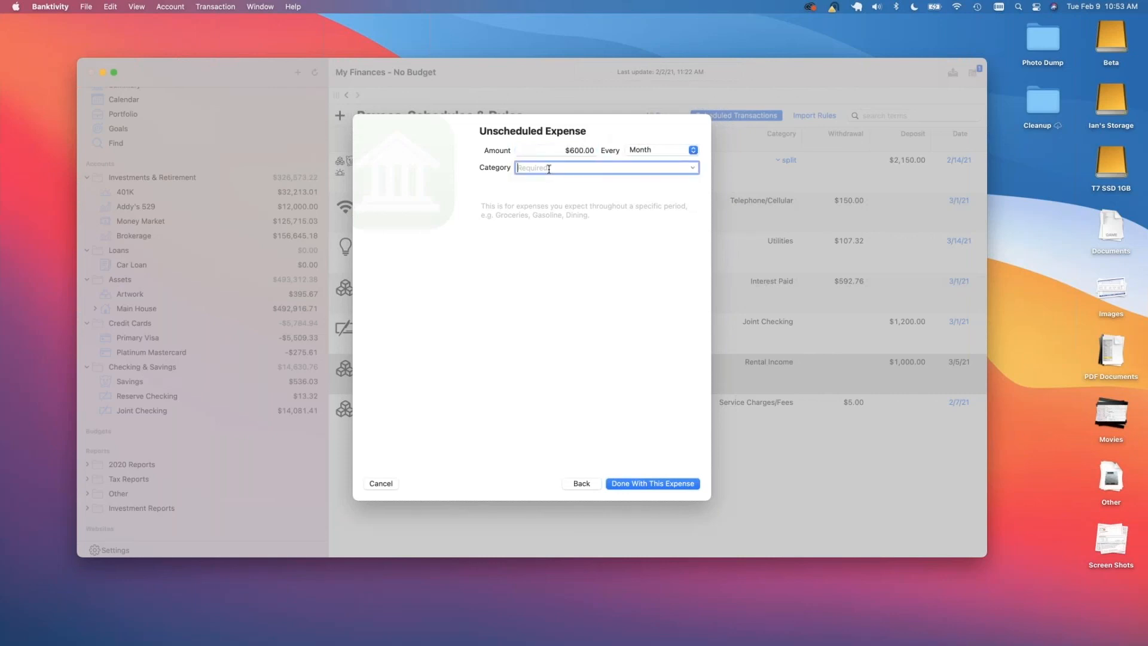
pyautogui.write('Groceries')
pyautogui.press('Return')
pyautogui.click(583, 150)
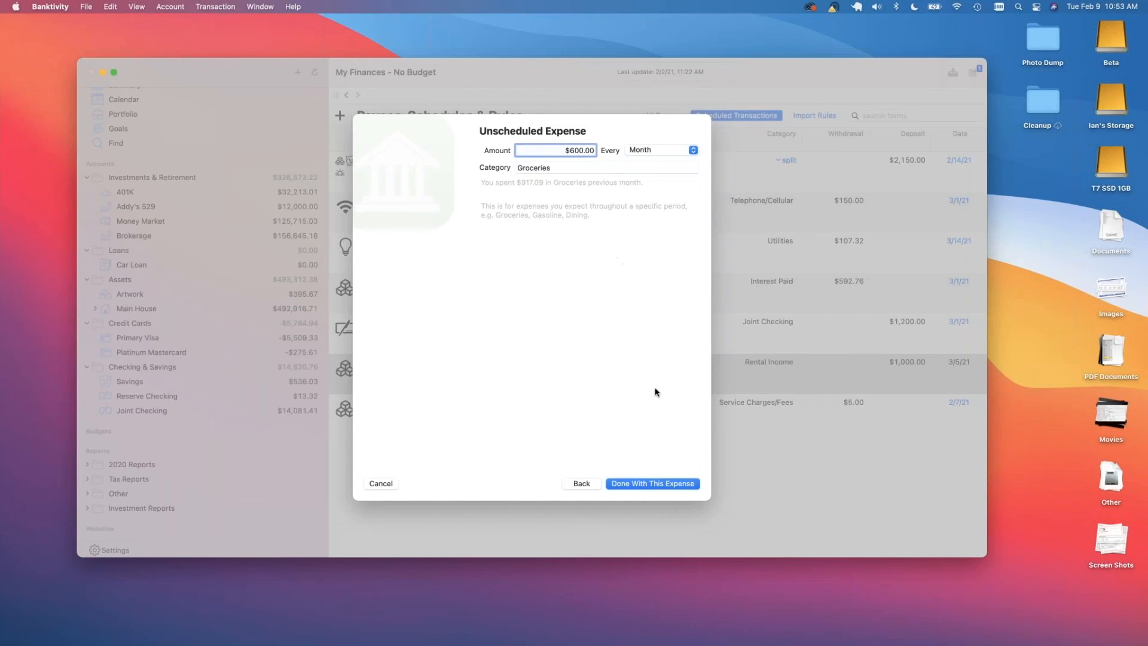
pyautogui.click(643, 485)
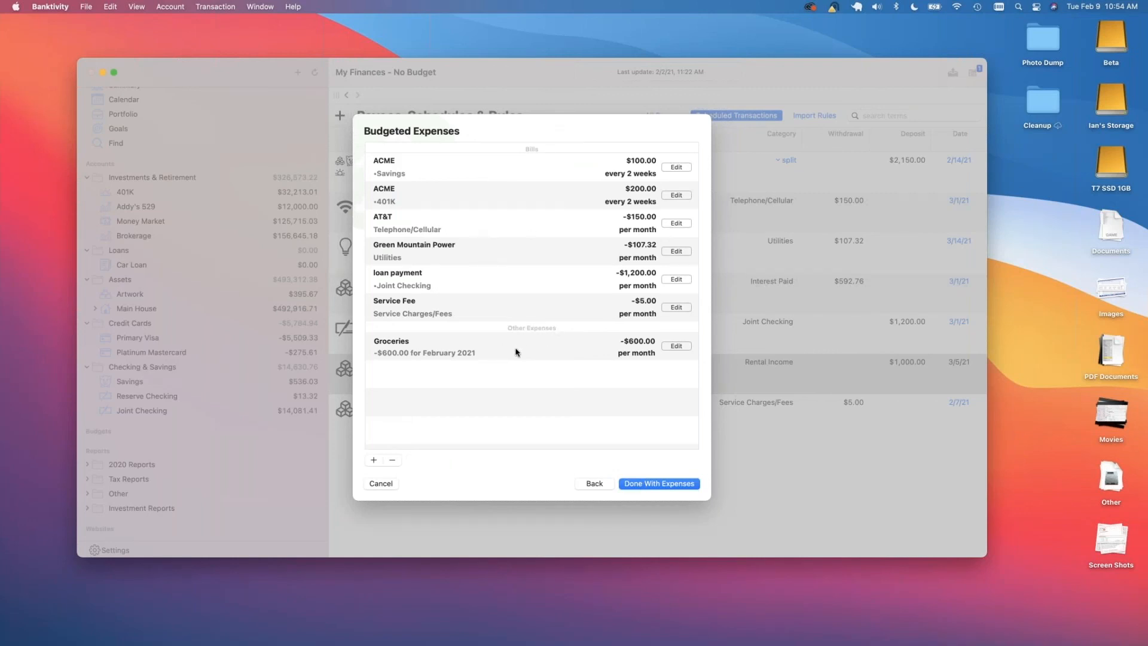
# Start a new unscheduled expense in the Gifts category with a Custom frequency.
pyautogui.click(372, 460)
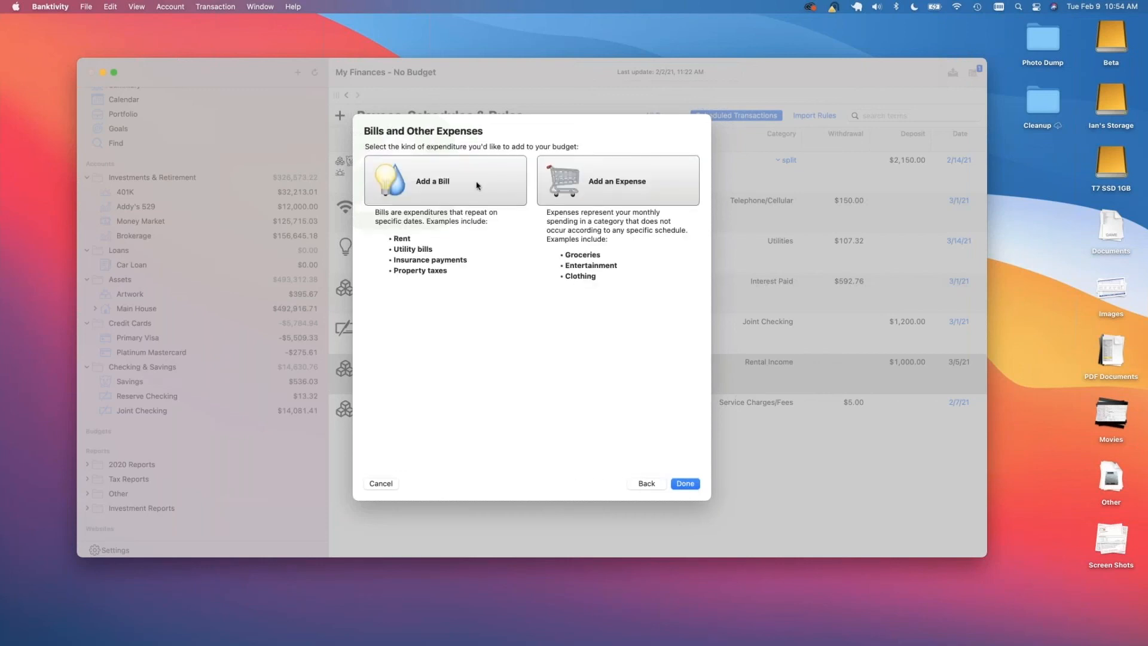
pyautogui.click(600, 182)
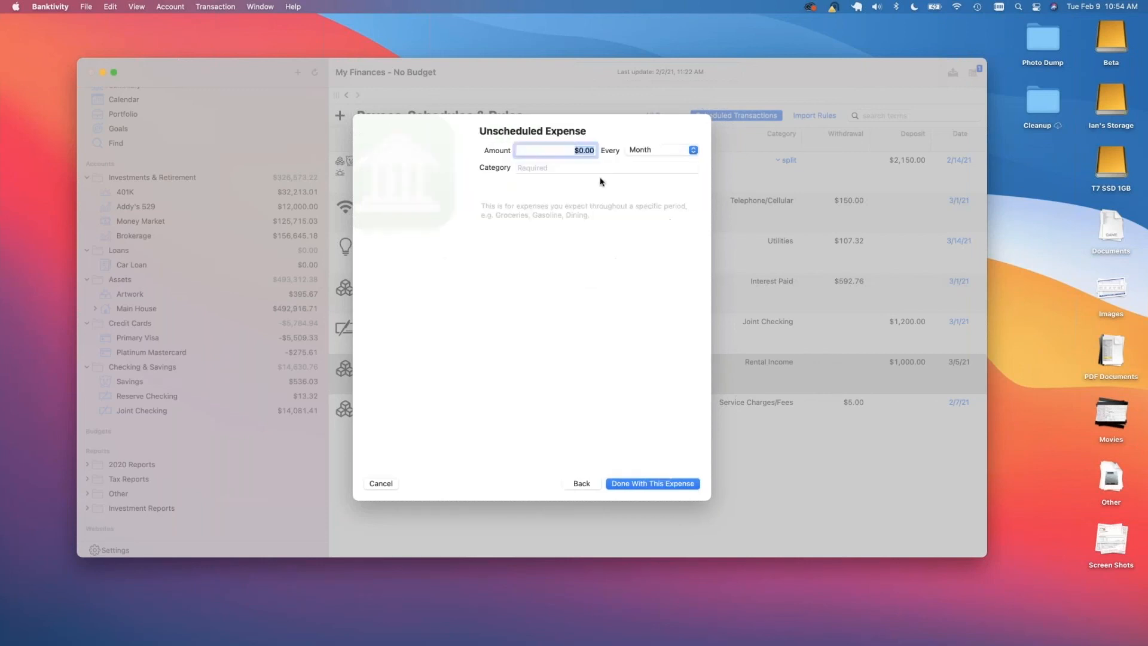
pyautogui.click(657, 152)
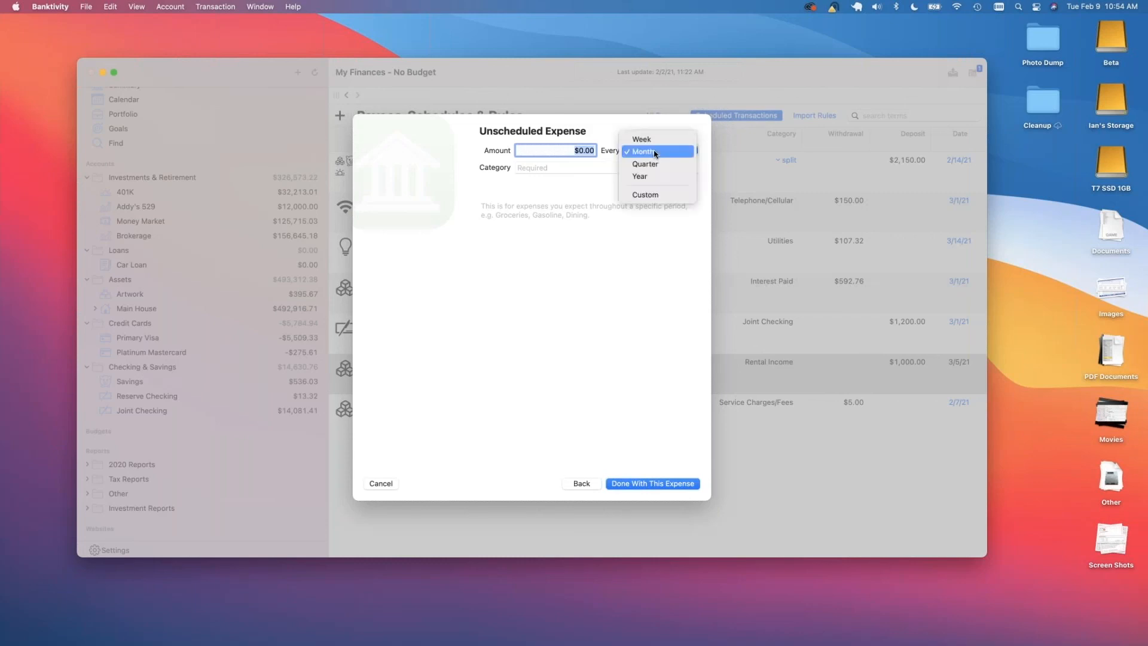
pyautogui.click(663, 195)
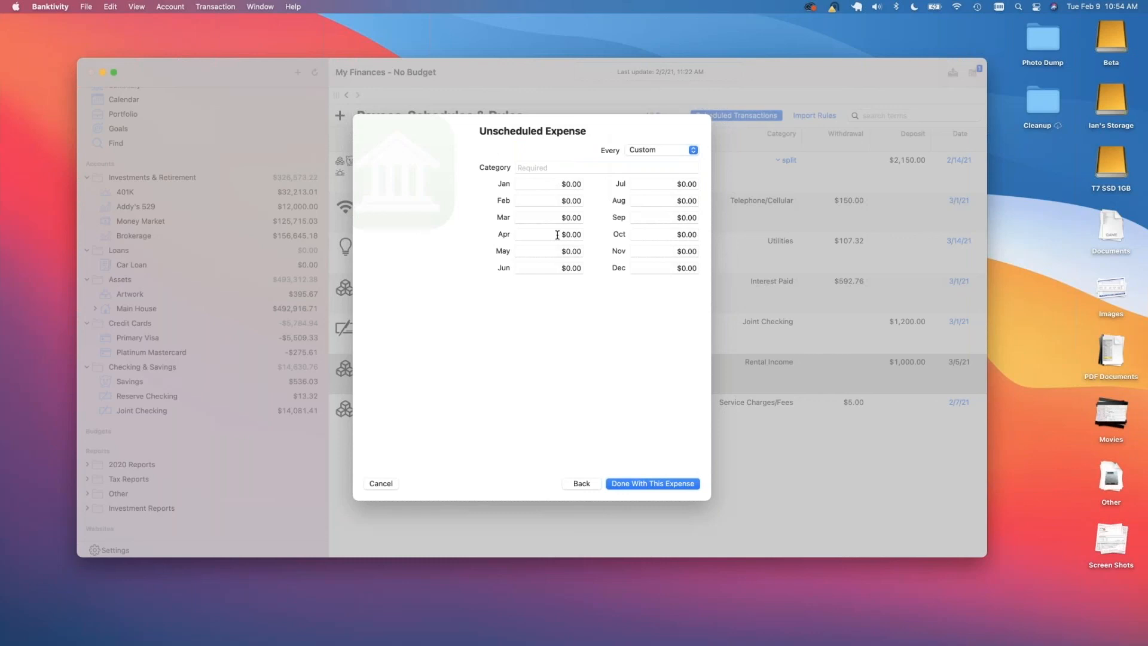
pyautogui.click(557, 167)
pyautogui.write('Gifts')
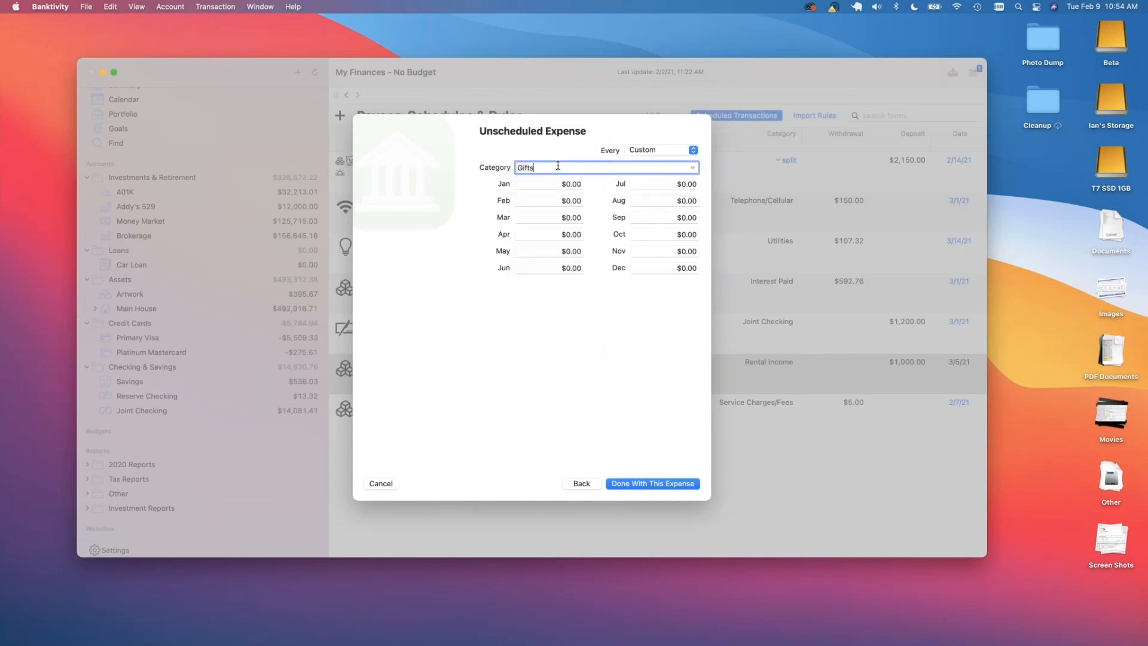
# Set the Gifts amounts to $100 for January, $100 for May and $300 for December, and finish this expense.
pyautogui.press('Tab')
pyautogui.write('100')
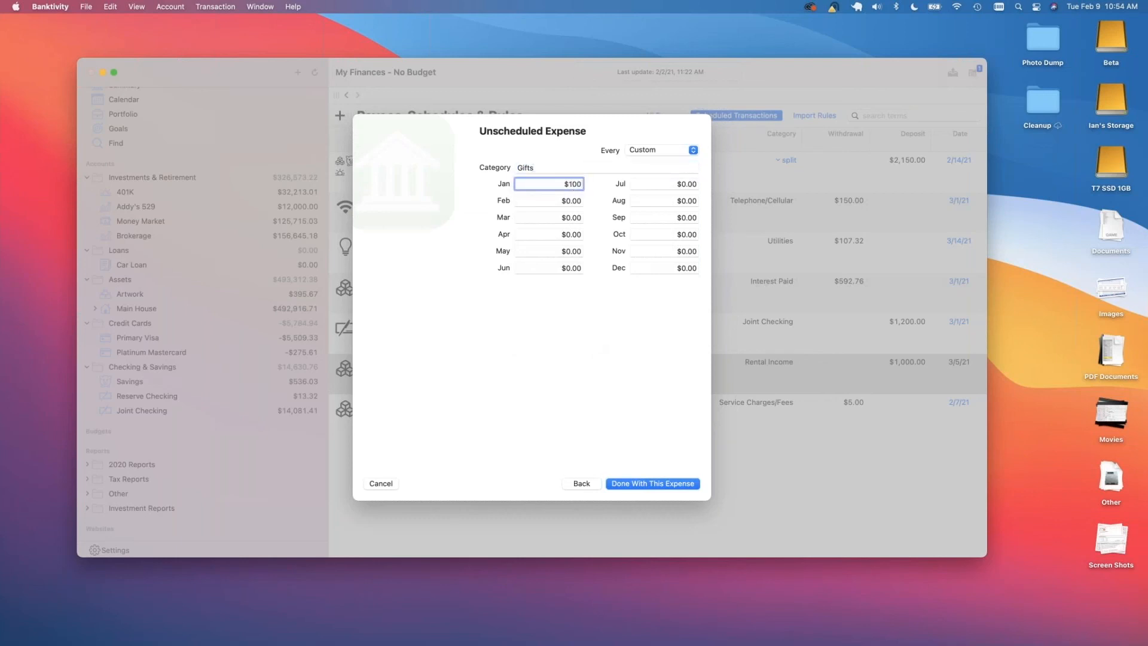
pyautogui.click(572, 251)
pyautogui.write('100')
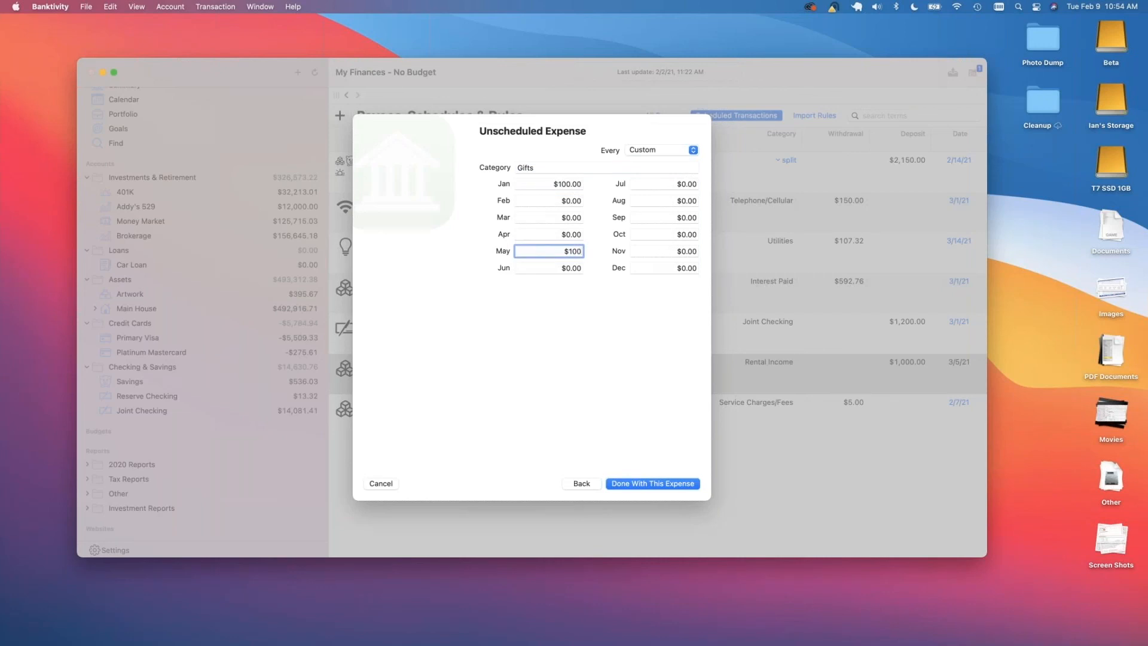
pyautogui.click(693, 267)
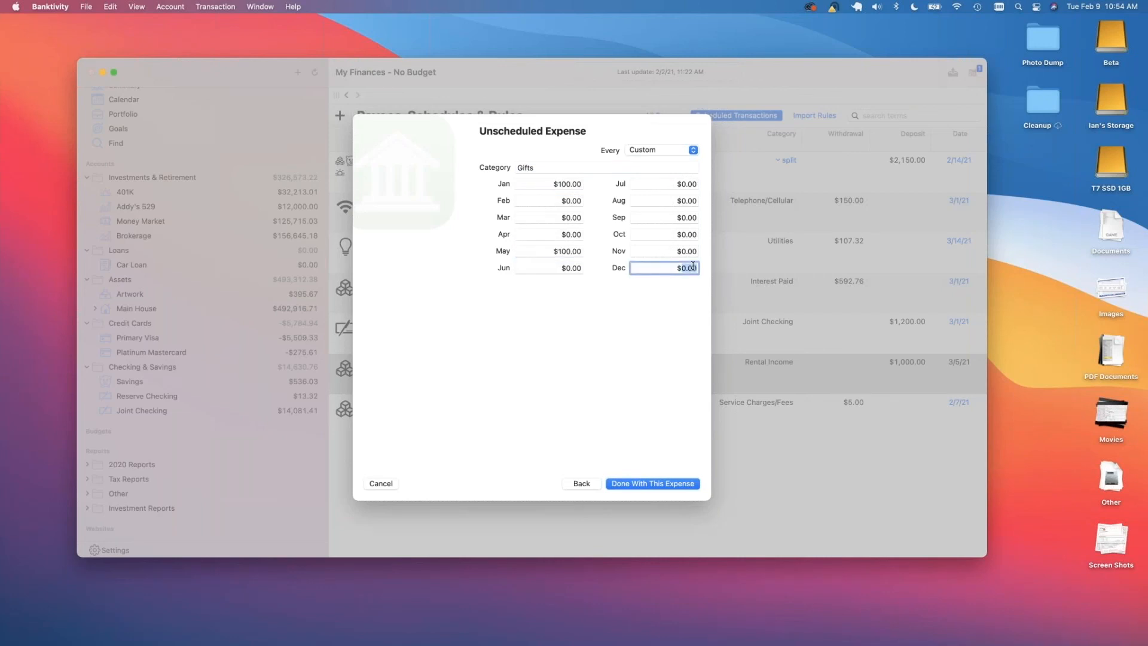
pyautogui.write('300')
pyautogui.hotkey('shift', 'Tab')
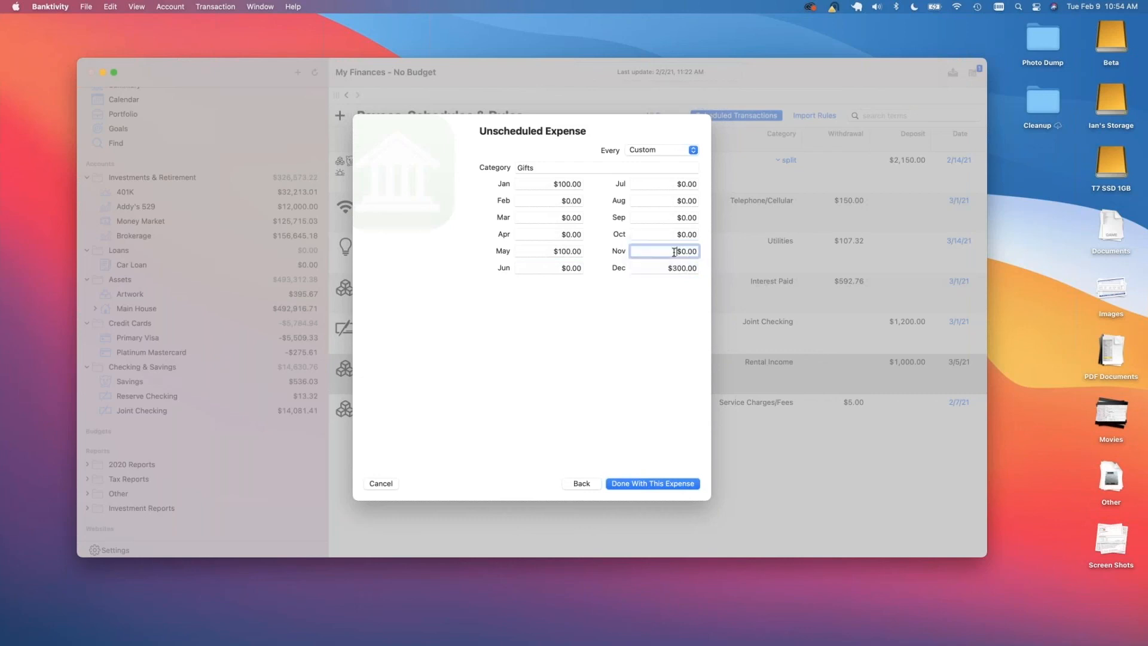
pyautogui.click(666, 484)
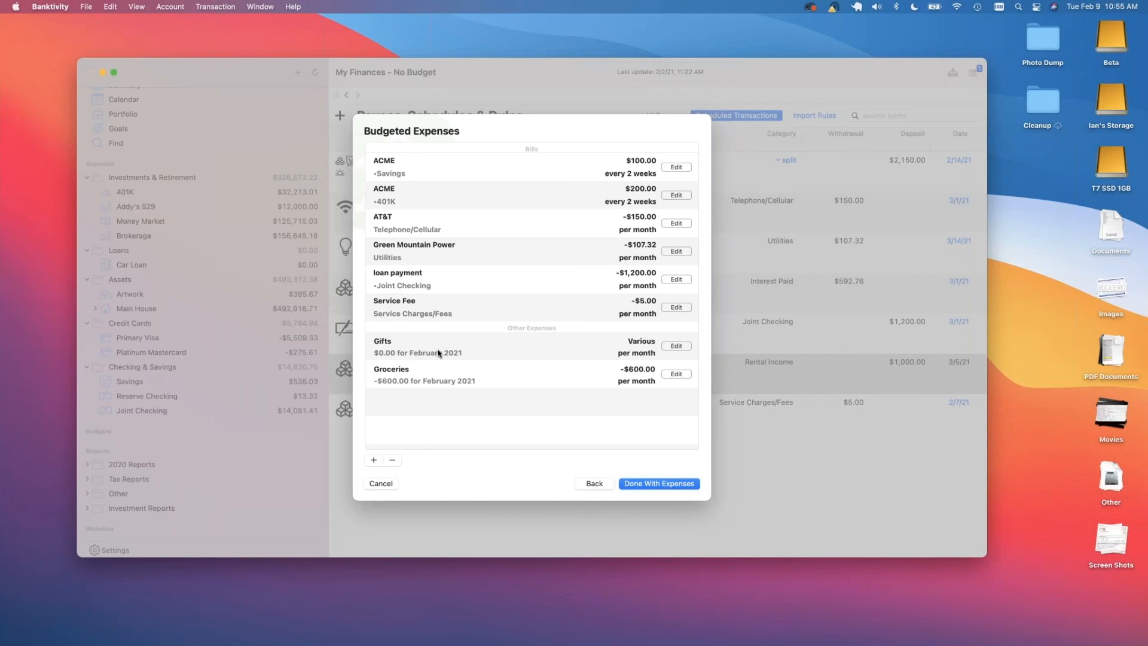
# Accept the budgeted expenses and complete the budget setup without setting up envelopes.
pyautogui.click(645, 486)
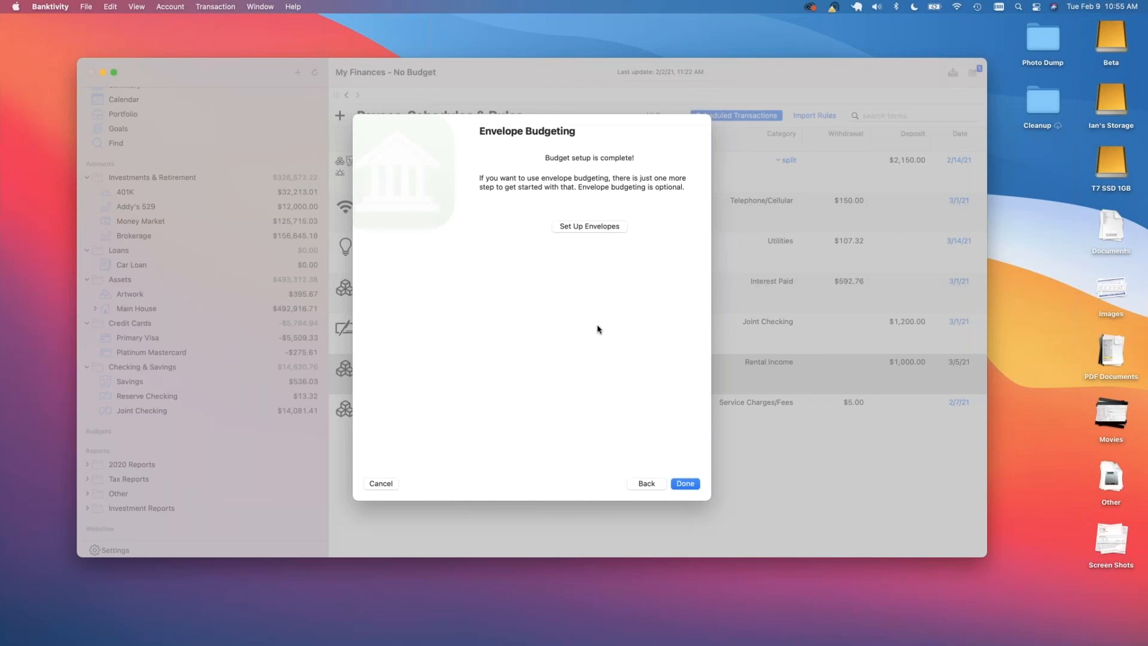
pyautogui.click(684, 484)
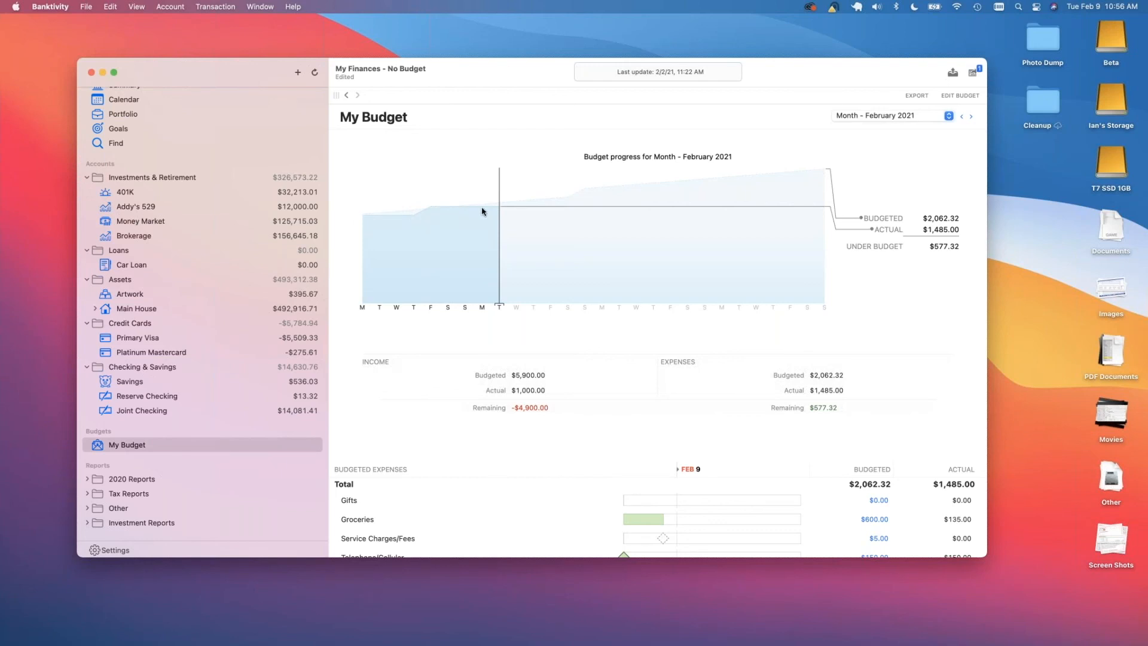
# Review the February 2021 budget's progress chart, income and expense summaries, and the budgeted versus actual amounts per category.
pyautogui.scroll(-3, 573, 249)
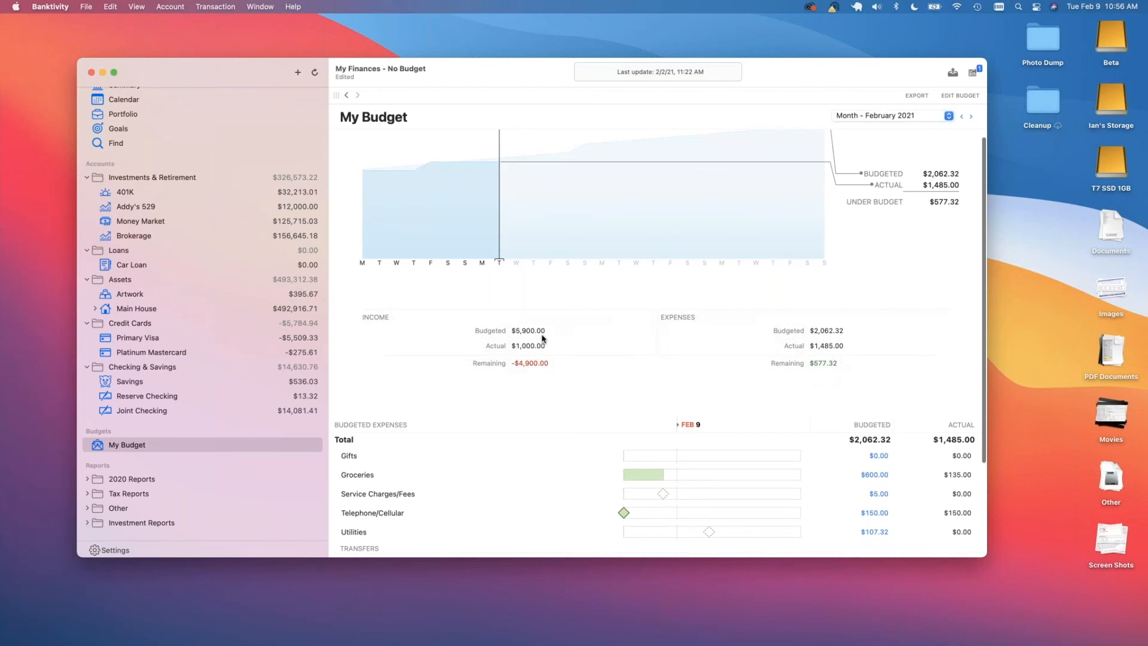
pyautogui.scroll(-2, 540, 350)
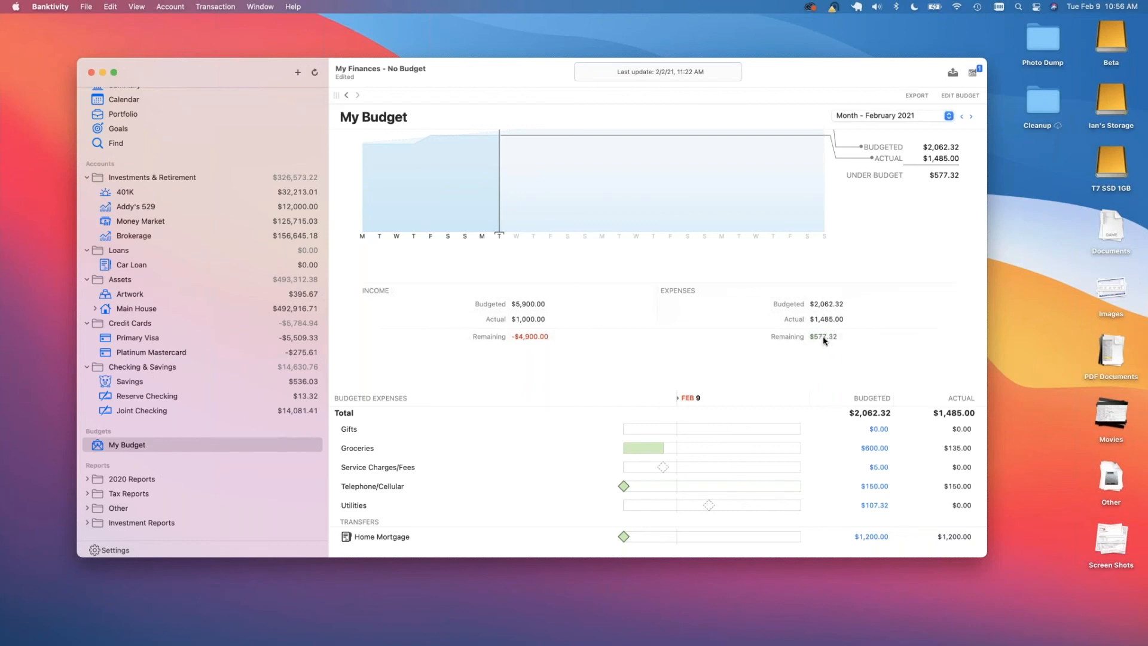
pyautogui.scroll(-5, 824, 340)
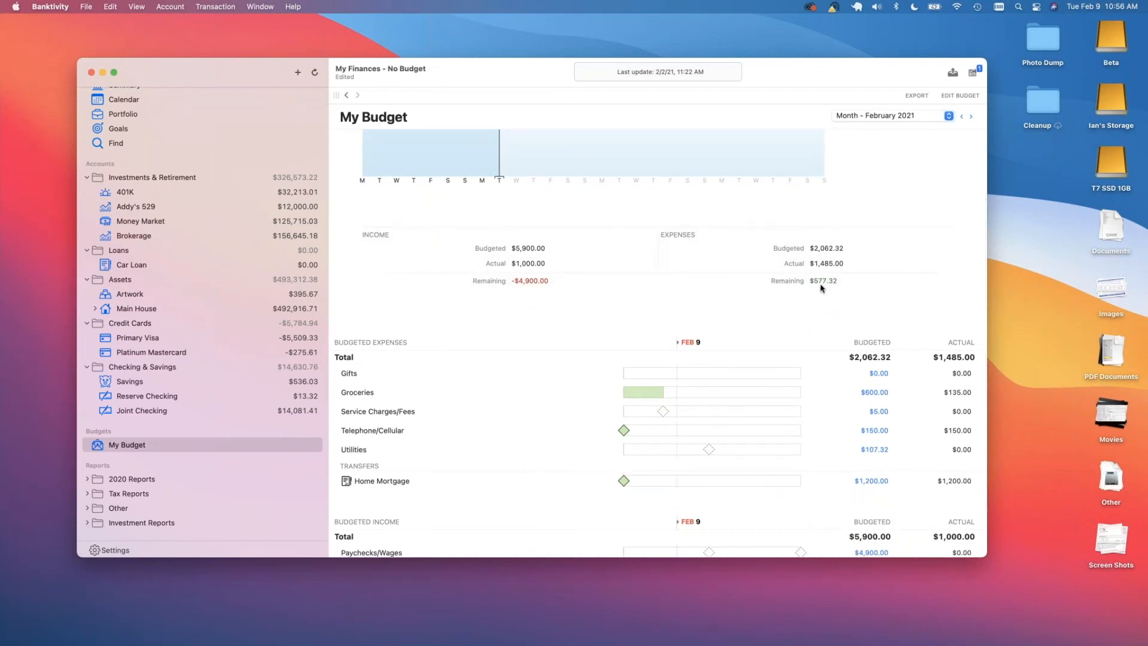
pyautogui.scroll(-4, 821, 288)
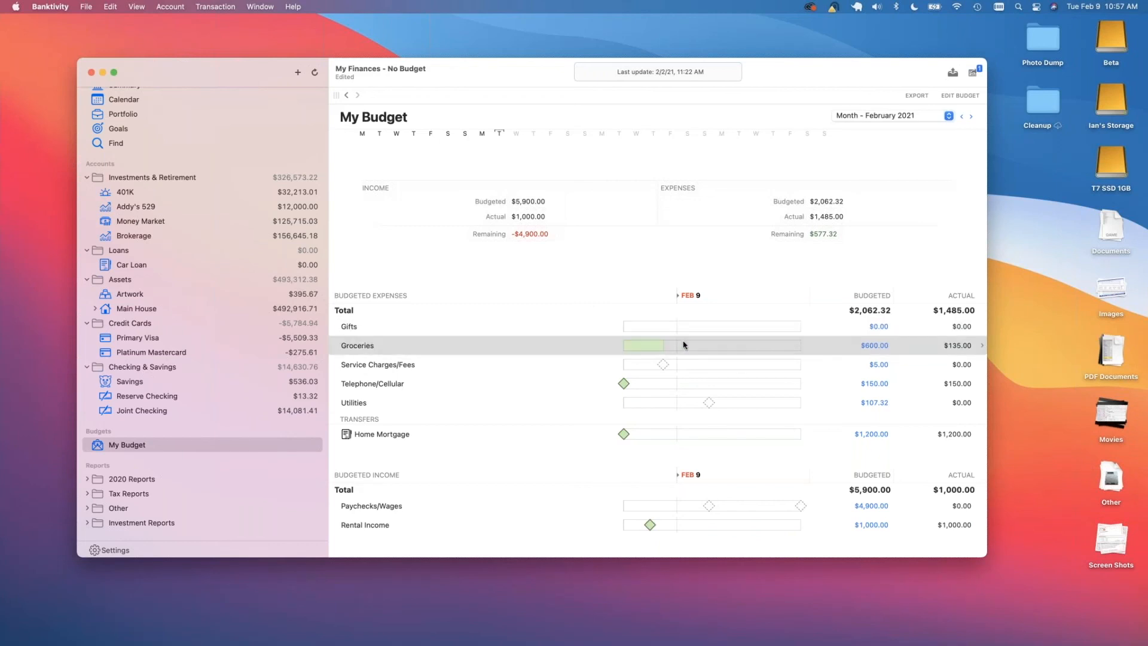
pyautogui.click(867, 345)
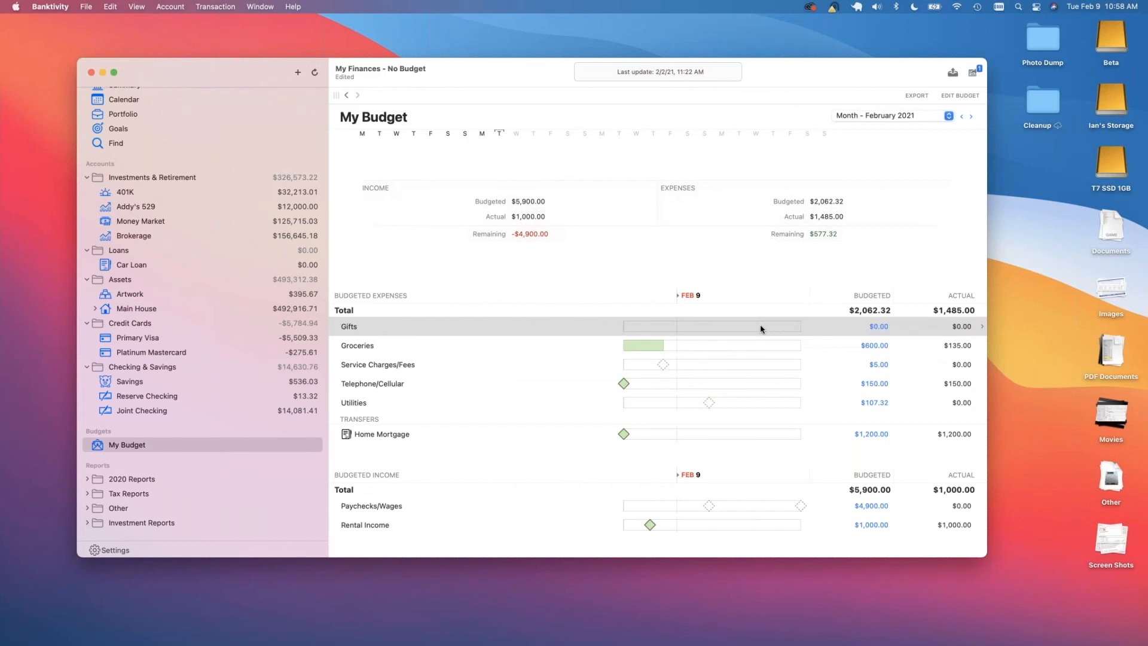
pyautogui.scroll(-1, 760, 328)
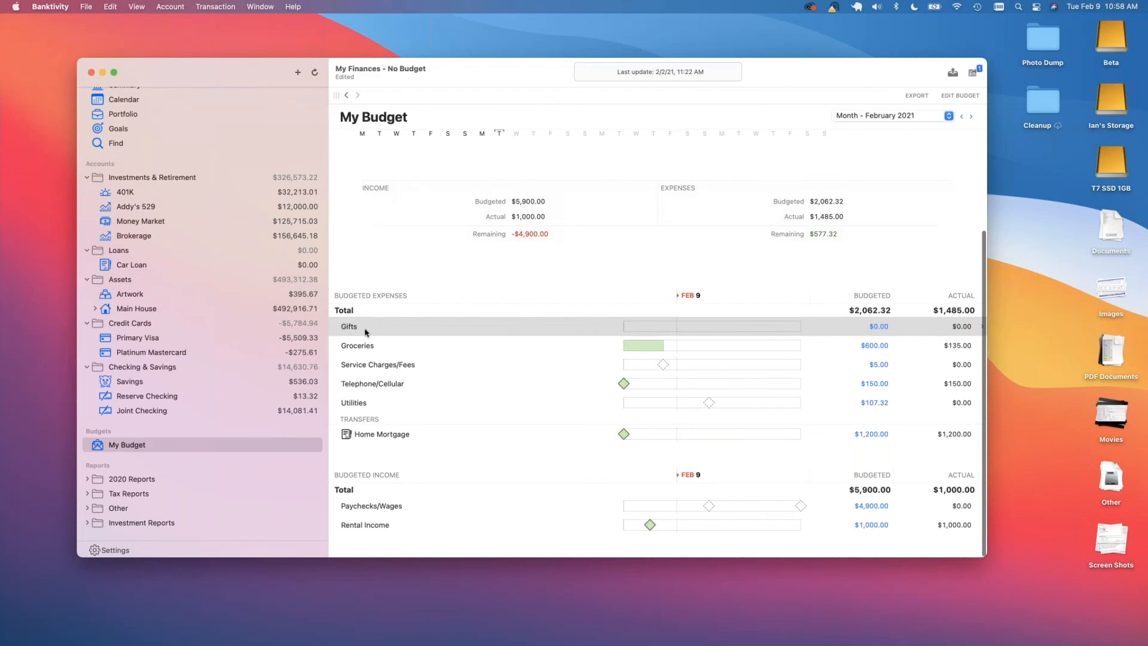
# Inspect the custom monthly amounts budgeted for Gifts and close them without editing.
pyautogui.click(889, 327)
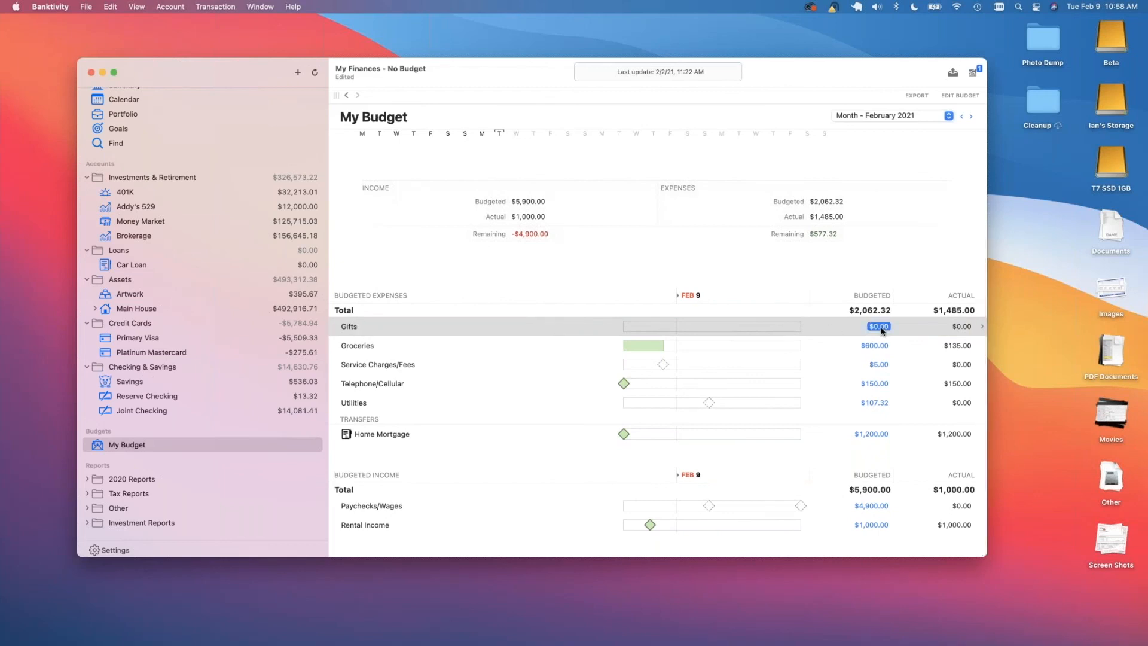
pyautogui.click(809, 355)
pyautogui.click(883, 327)
pyautogui.click(876, 330)
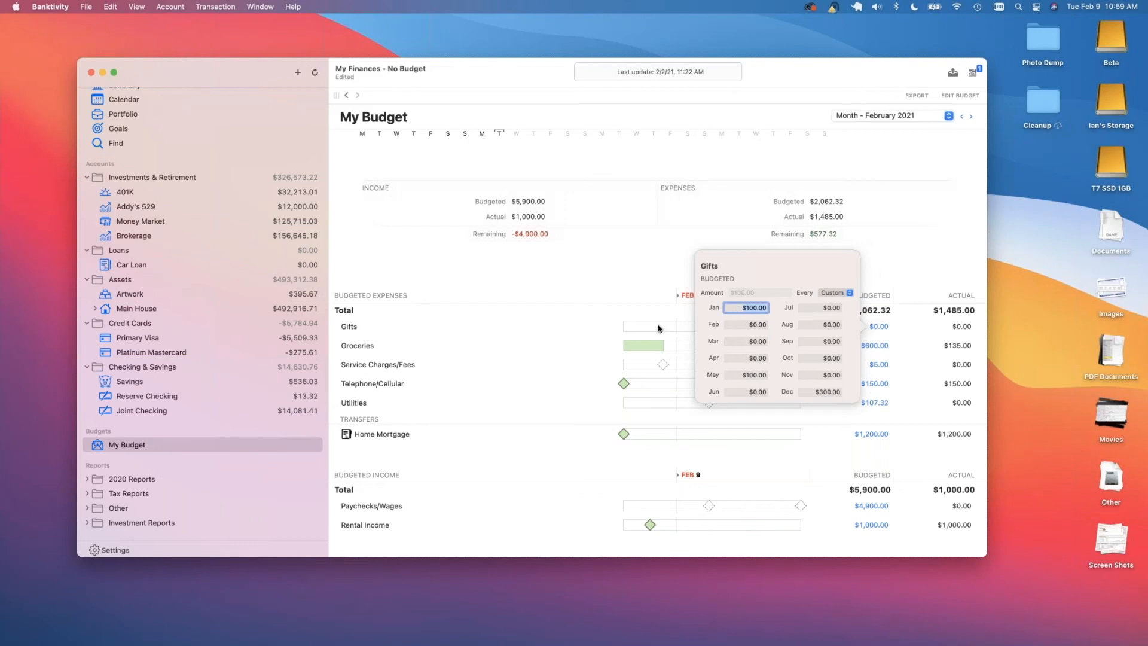
pyautogui.click(611, 276)
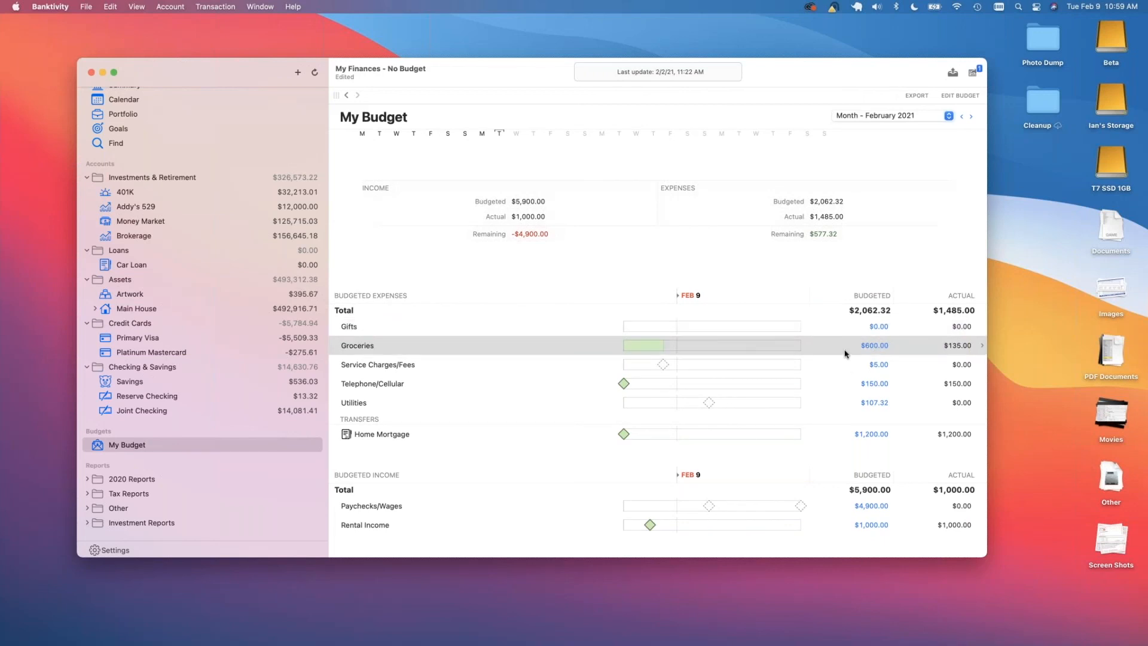
# Set the budgeted Groceries amount to $700 every month and save the change.
pyautogui.click(872, 347)
pyautogui.click(874, 345)
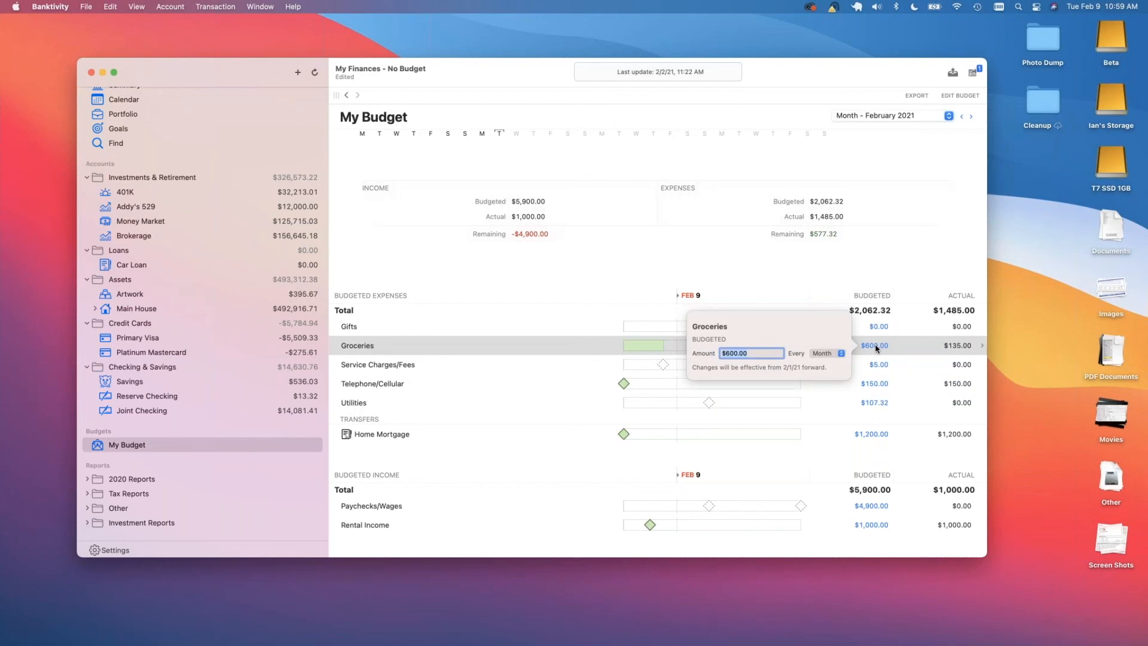
pyautogui.write('700')
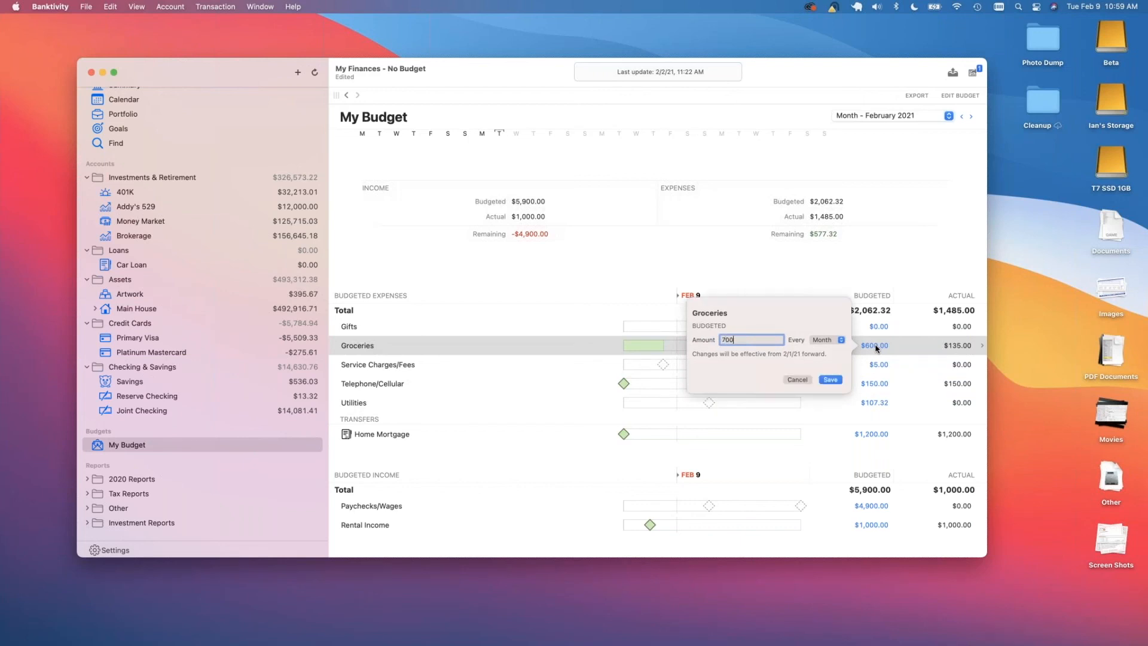
pyautogui.press('Return')
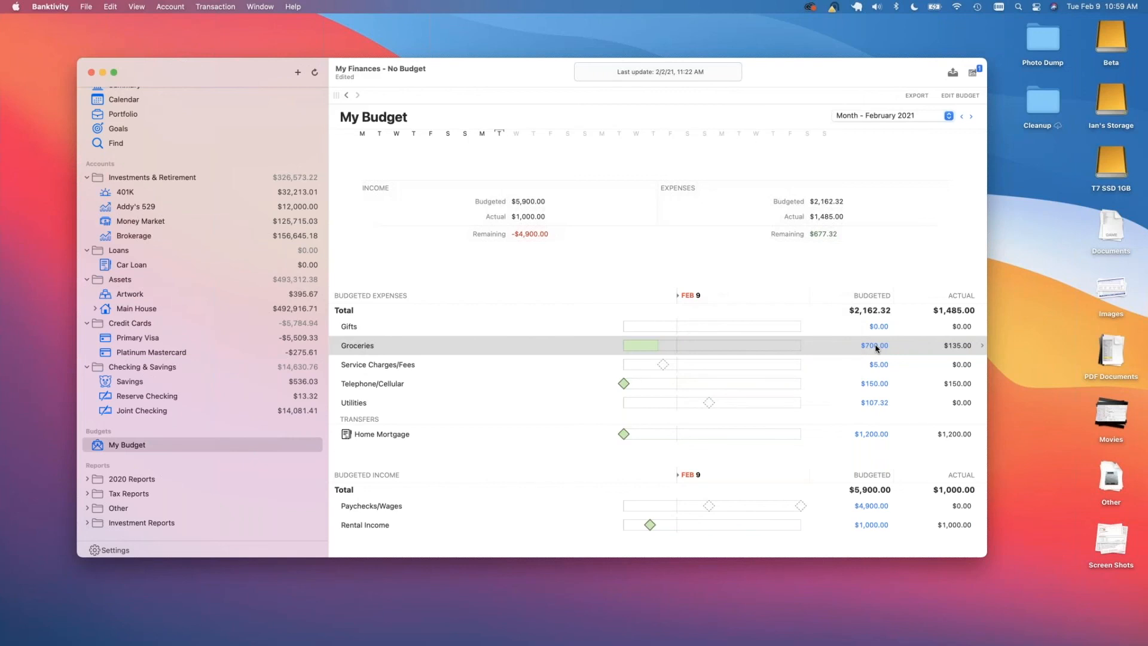
pyautogui.click(873, 346)
pyautogui.click(940, 201)
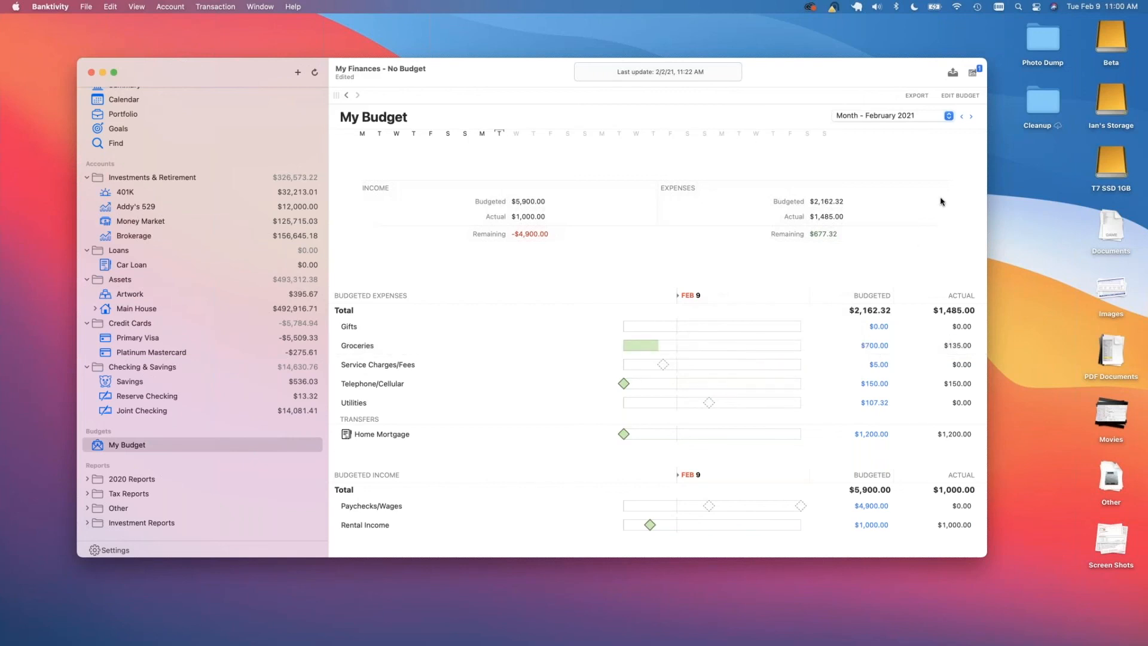
# Set the February amount of the Gifts budget to $50 and save the change.
pyautogui.click(878, 327)
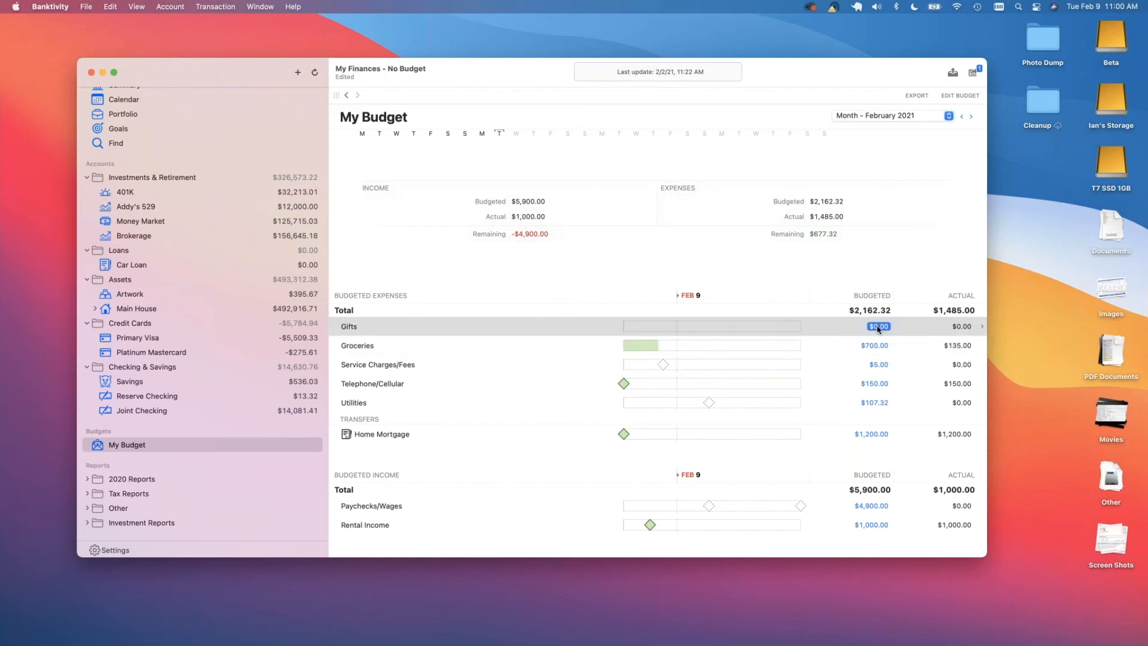
pyautogui.click(877, 327)
pyautogui.click(757, 326)
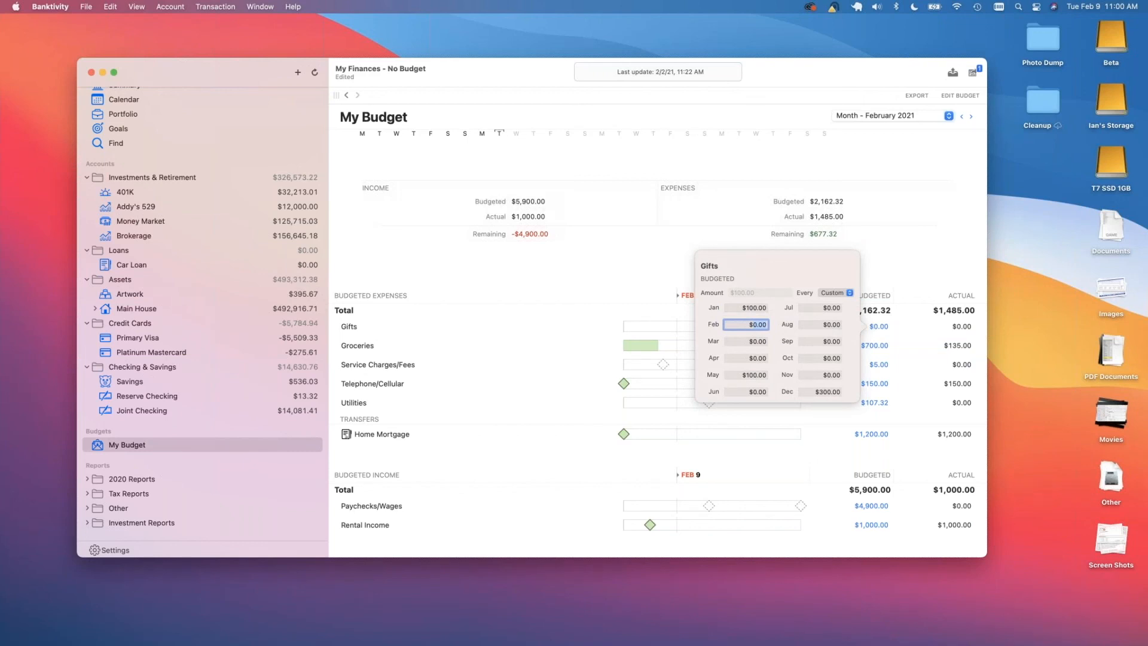
pyautogui.write('50')
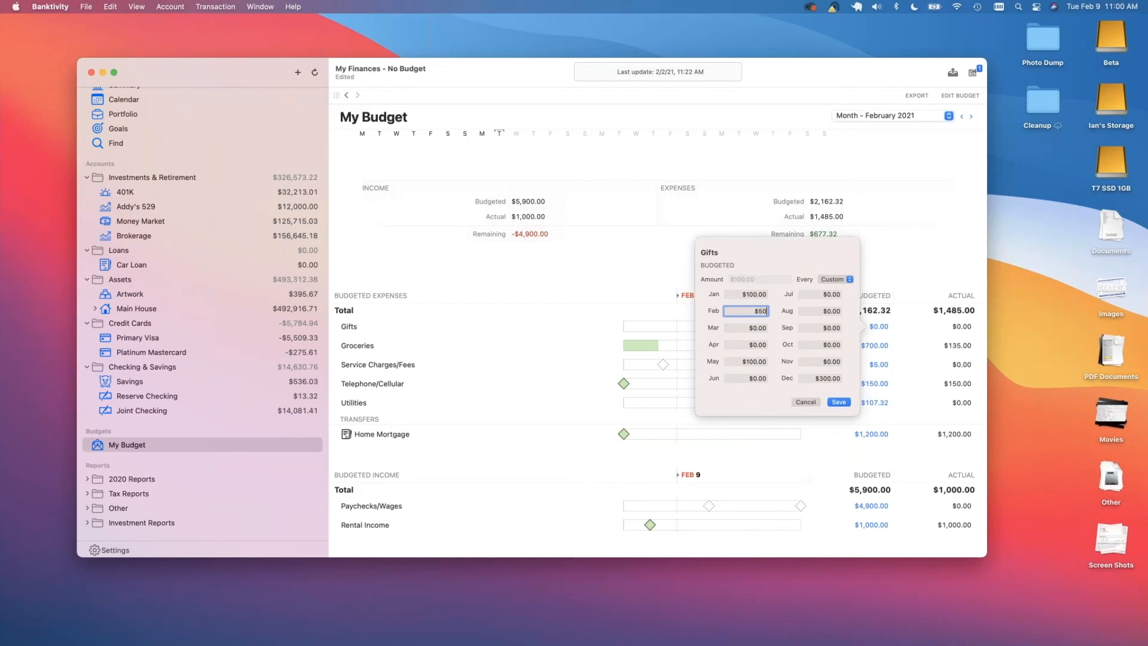
pyautogui.click(839, 402)
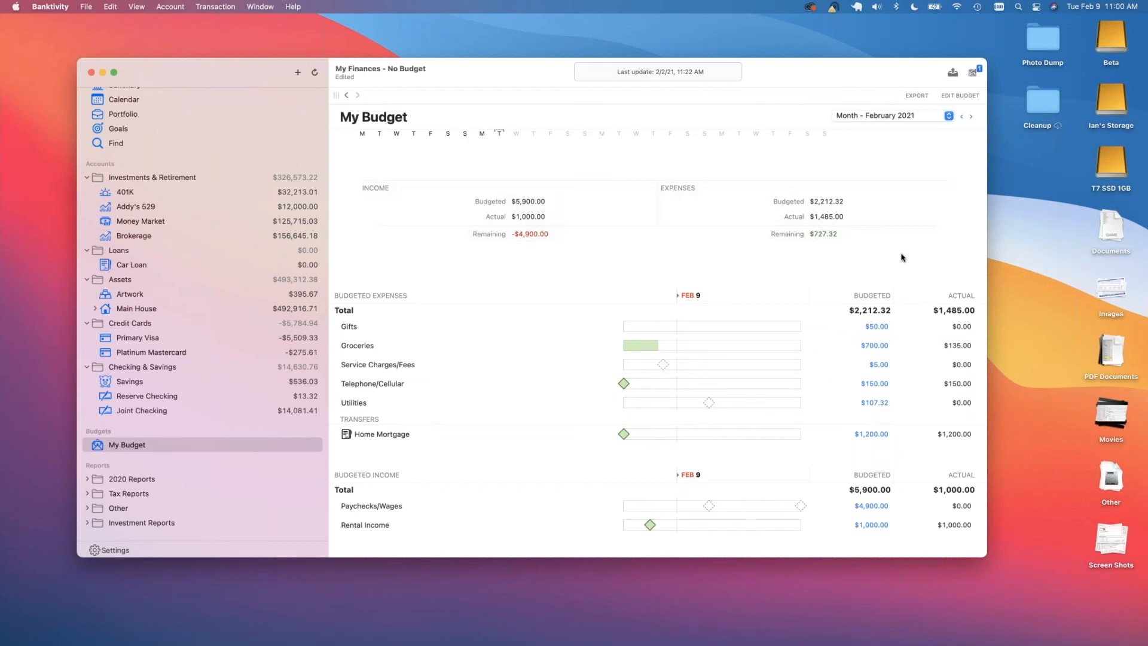
# Reopen the budget for editing, check its name and account choices, and close the budget assistant discarding changes.
pyautogui.click(958, 97)
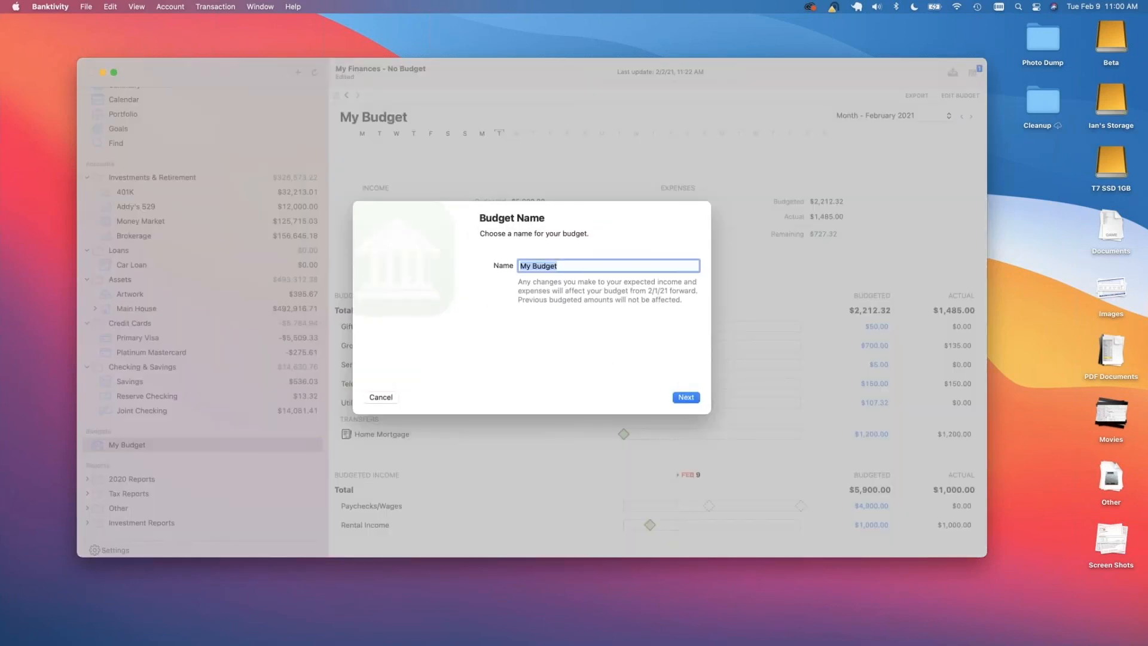
pyautogui.click(692, 395)
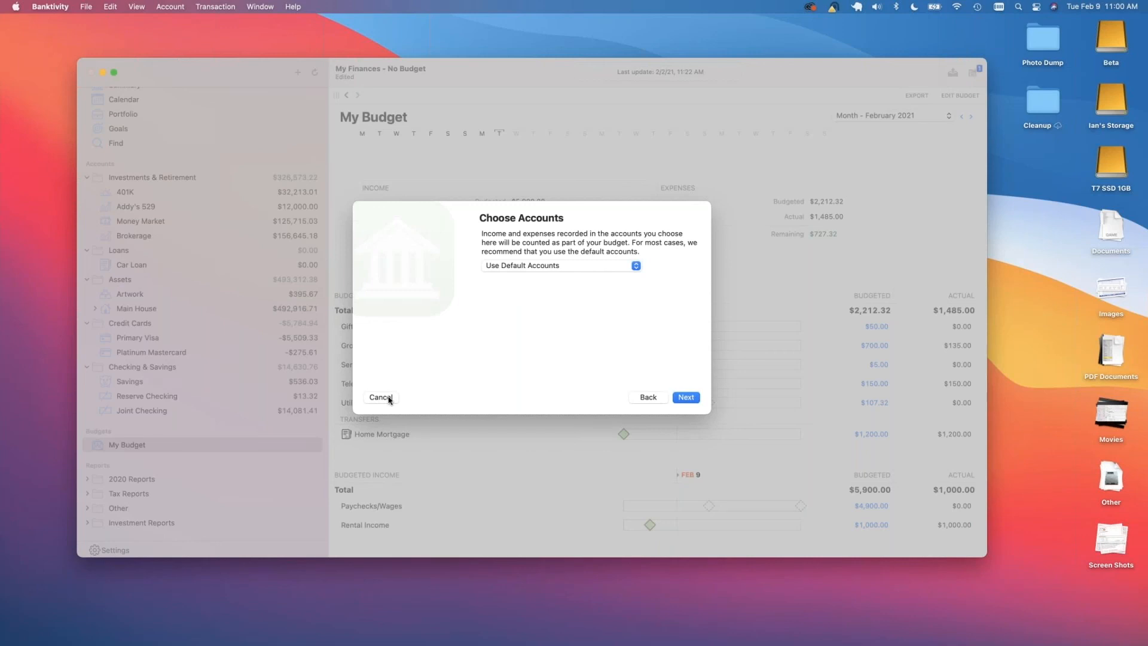
pyautogui.click(540, 268)
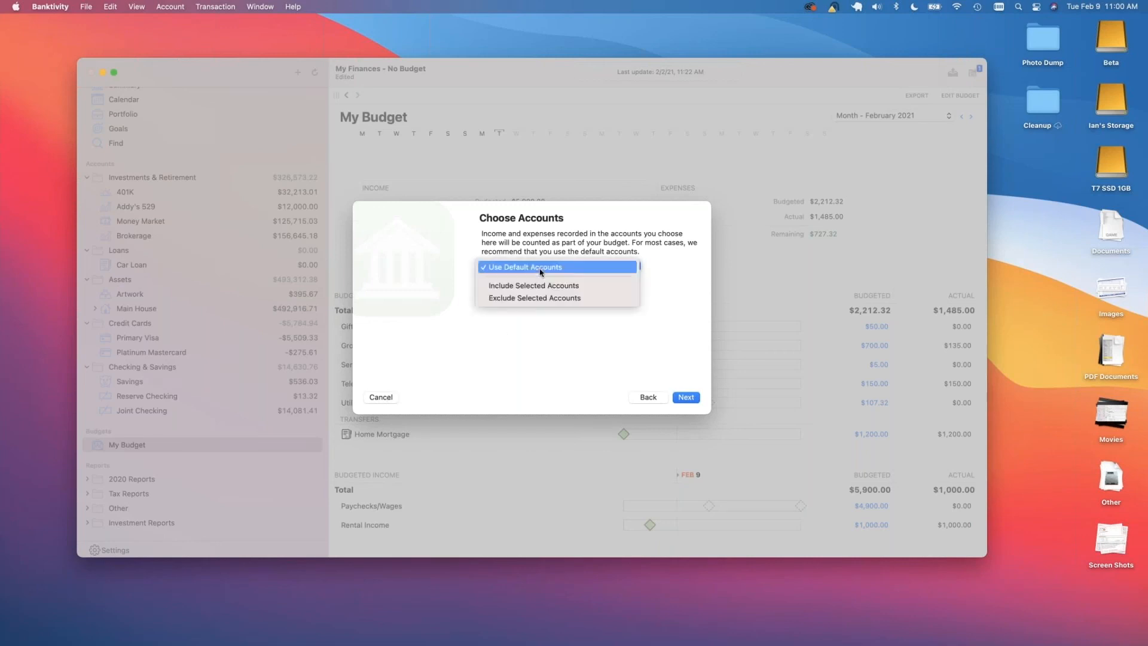
pyautogui.click(503, 256)
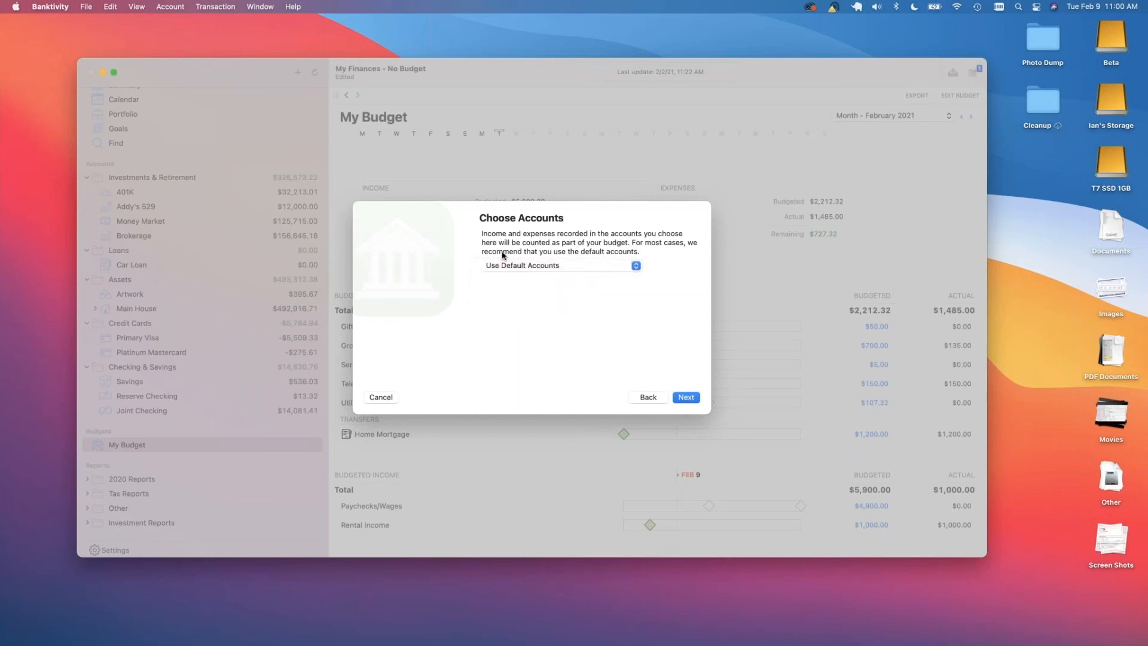
pyautogui.click(381, 396)
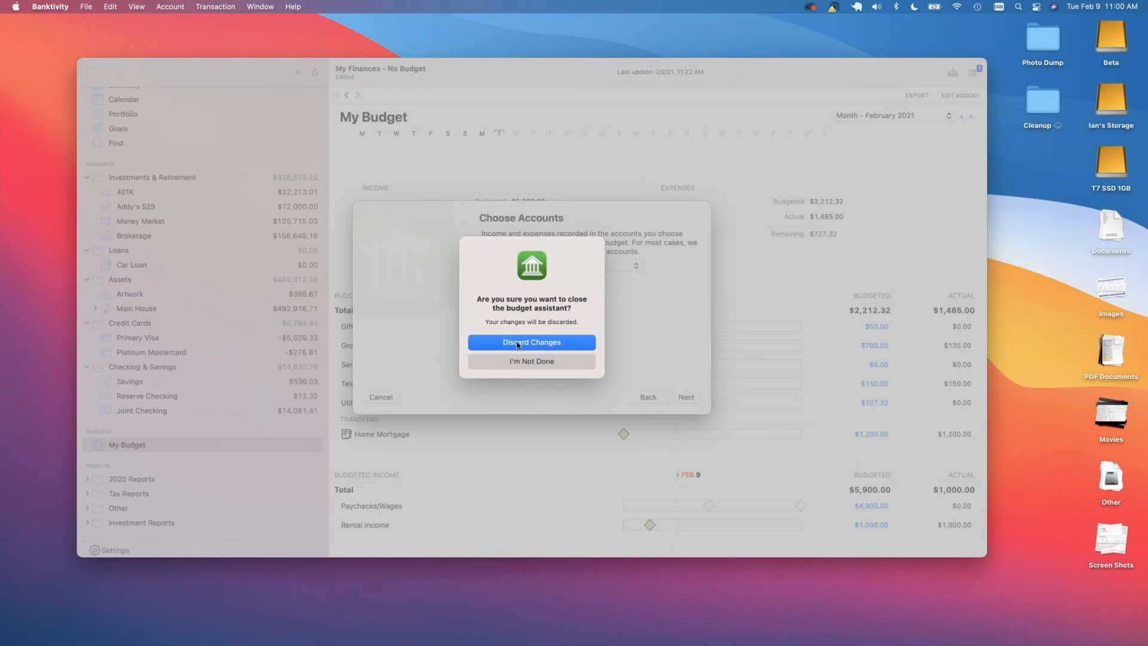
pyautogui.click(517, 342)
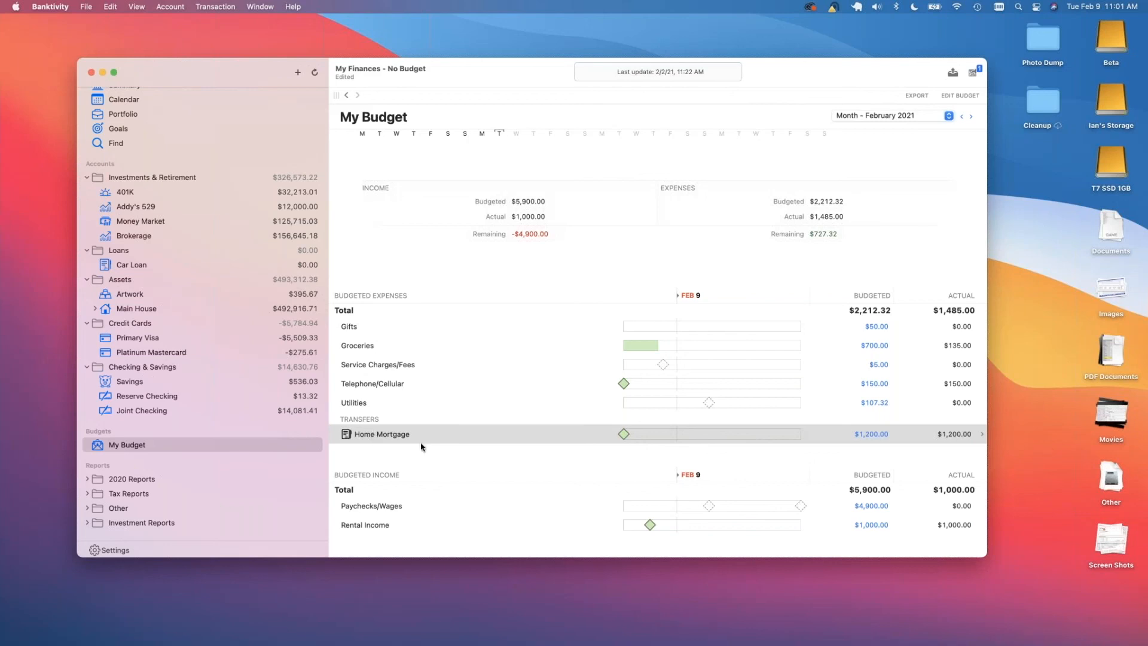
# Reopen My Budget for editing and set its account choice to Include Selected Accounts, enlarging the dialog to list the accounts.
pyautogui.click(969, 98)
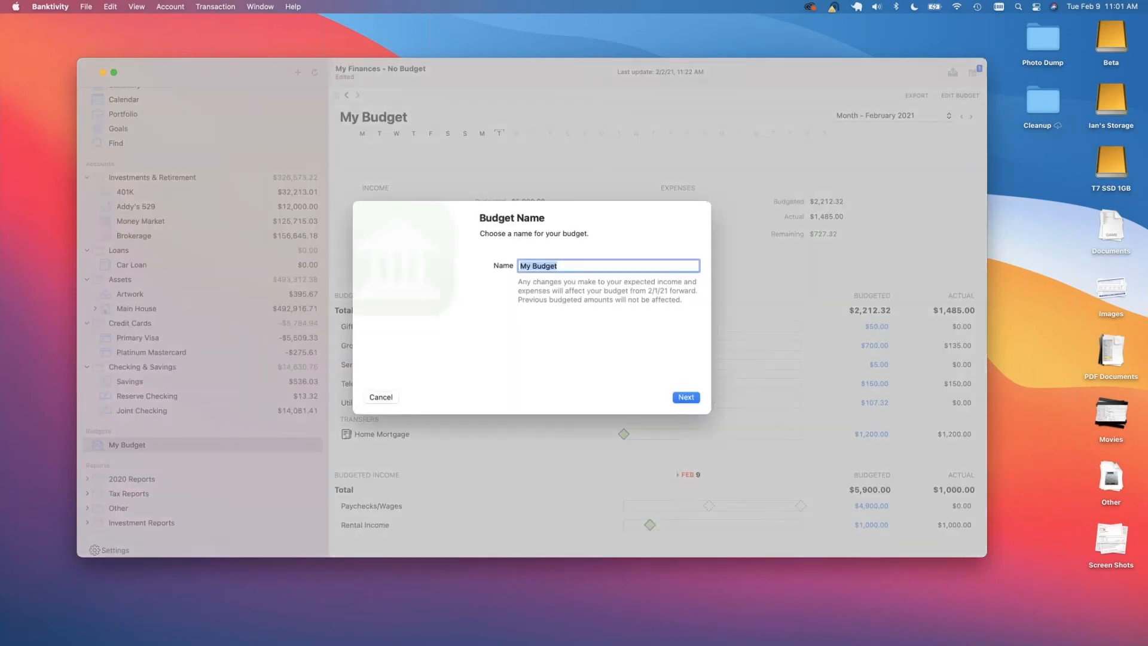
pyautogui.click(687, 397)
pyautogui.click(545, 264)
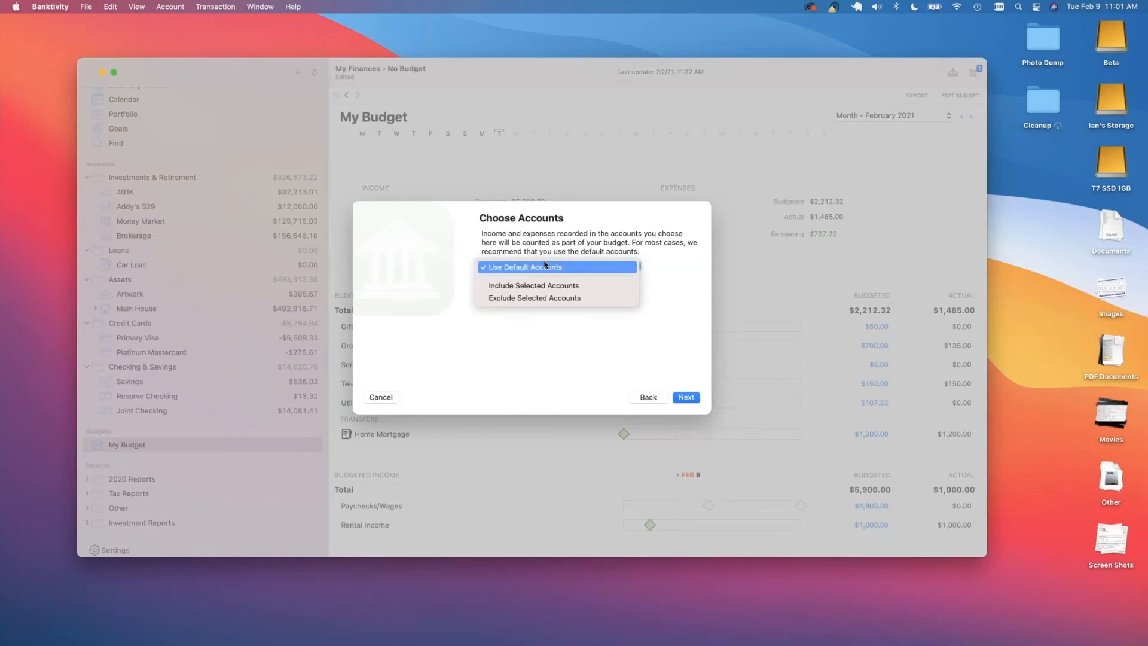
pyautogui.click(545, 285)
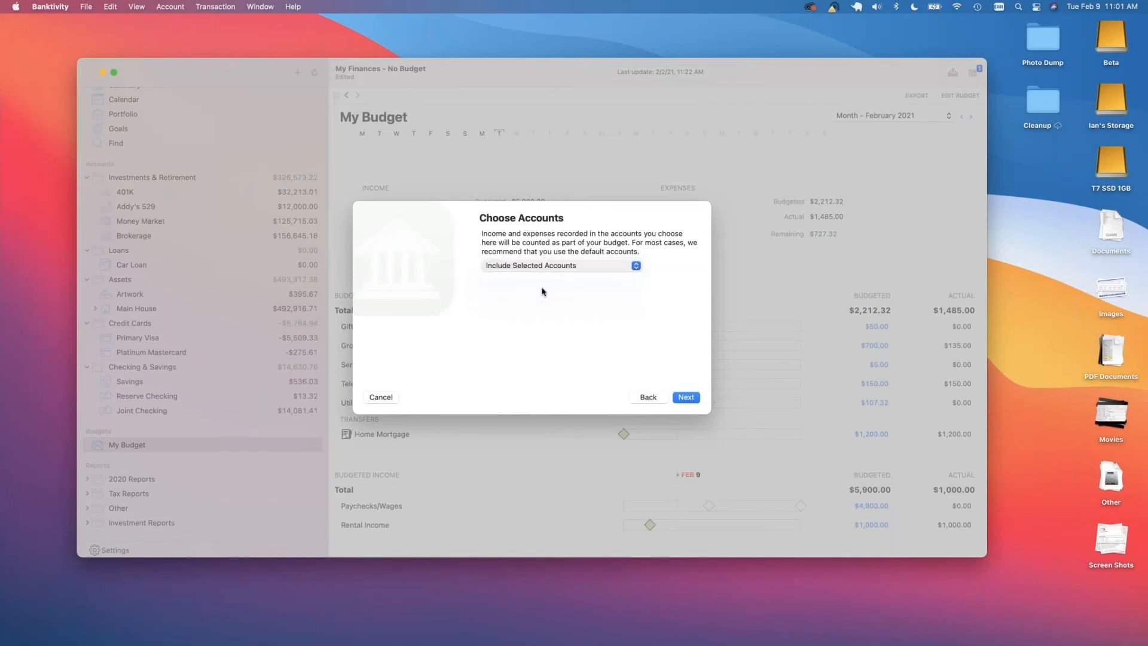
pyautogui.moveTo(578, 415); pyautogui.dragTo(577, 502)
pyautogui.scroll(-1, 594, 416)
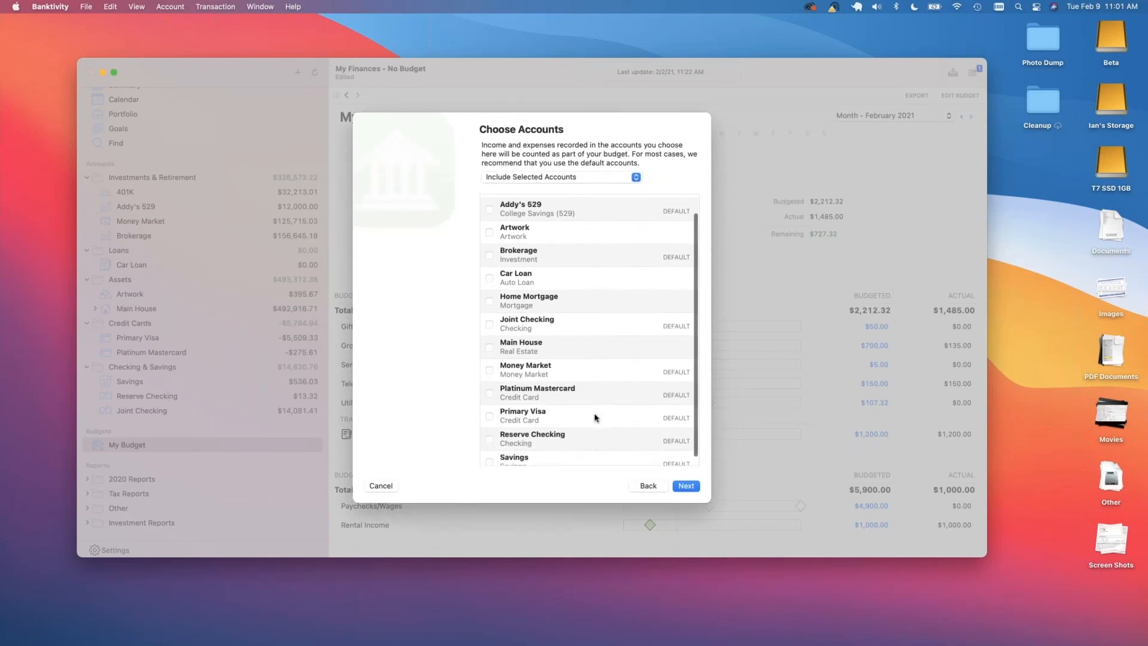
pyautogui.click(529, 178)
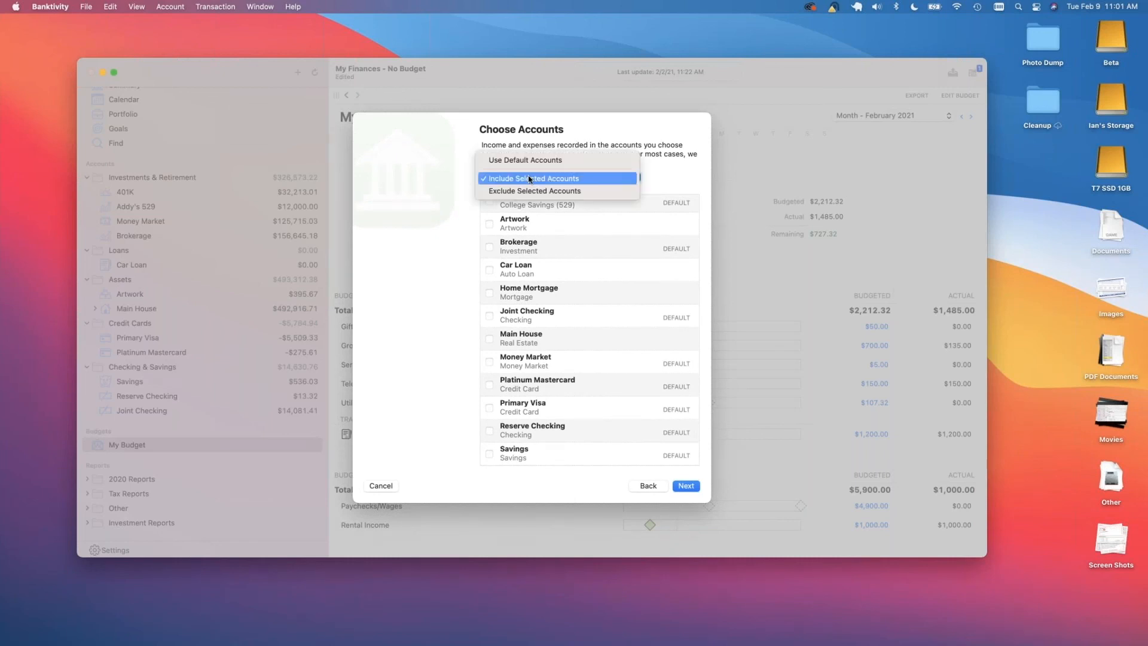
pyautogui.click(529, 177)
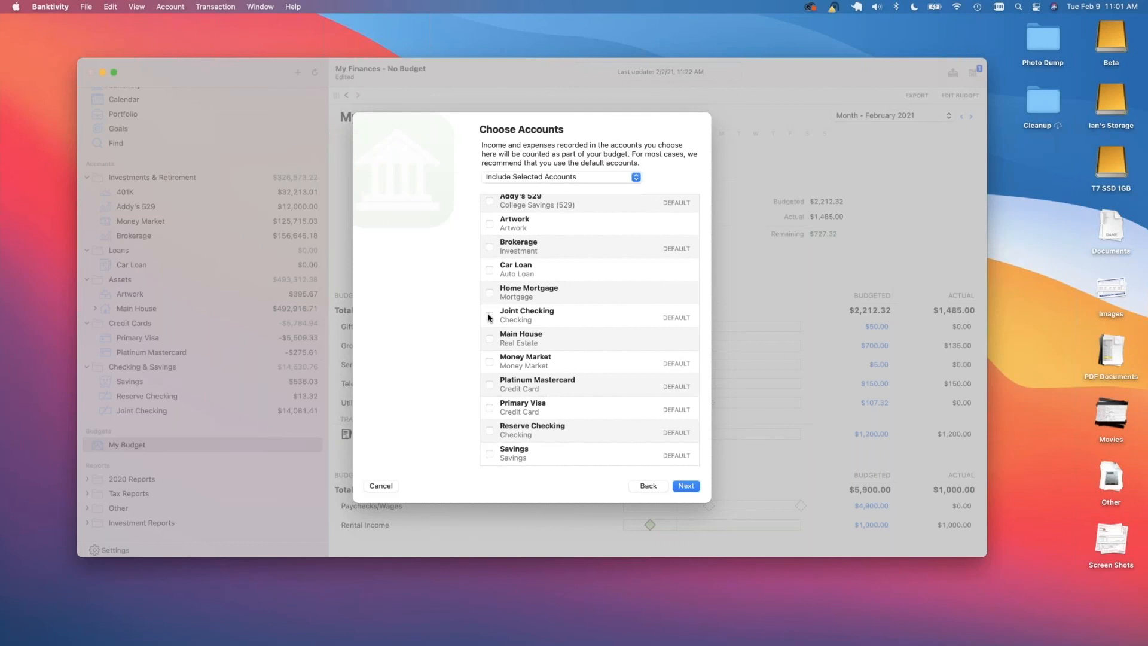
# Include the Joint Checking, Platinum Mastercard, Primary Visa and Reserve Checking accounts in the budget.
pyautogui.click(489, 316)
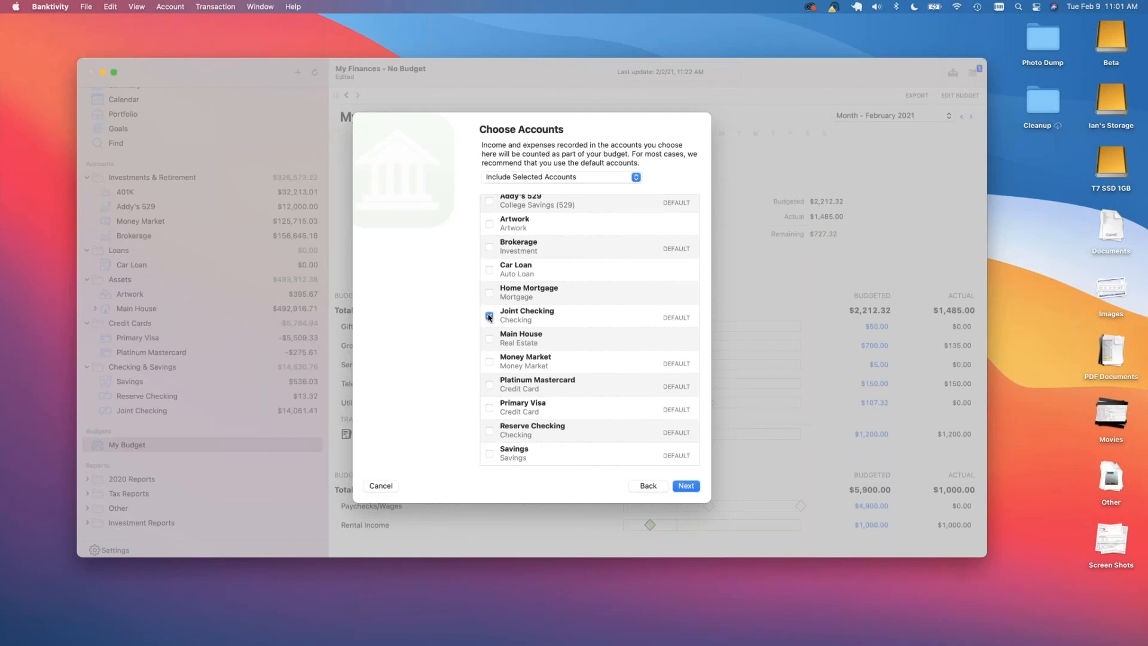
pyautogui.click(489, 386)
pyautogui.click(489, 409)
pyautogui.click(489, 431)
pyautogui.scroll(2, 551, 399)
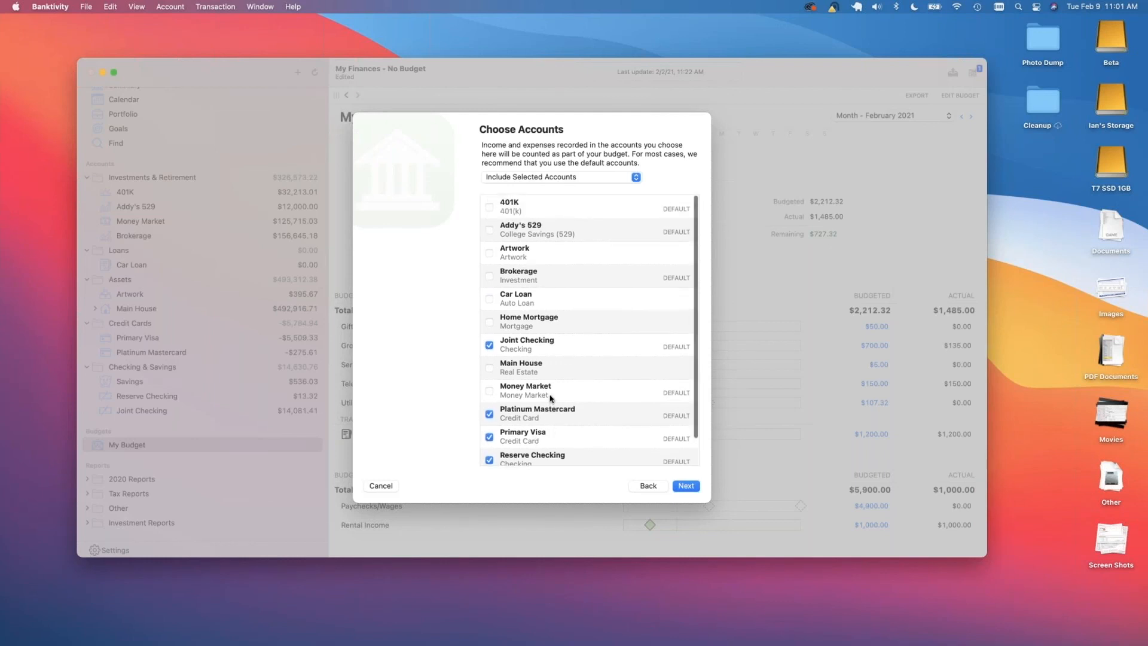
pyautogui.scroll(-2, 550, 399)
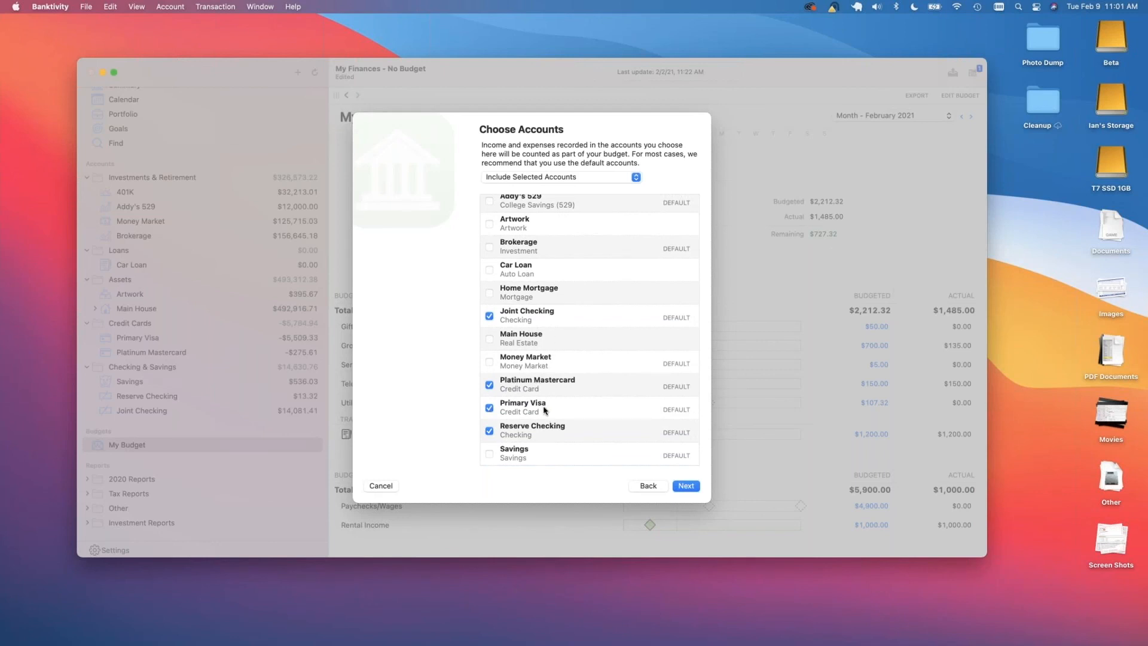
# Accept the budgeted income and expenses as listed and finish the budget without setting up envelopes.
pyautogui.click(686, 486)
pyautogui.click(686, 485)
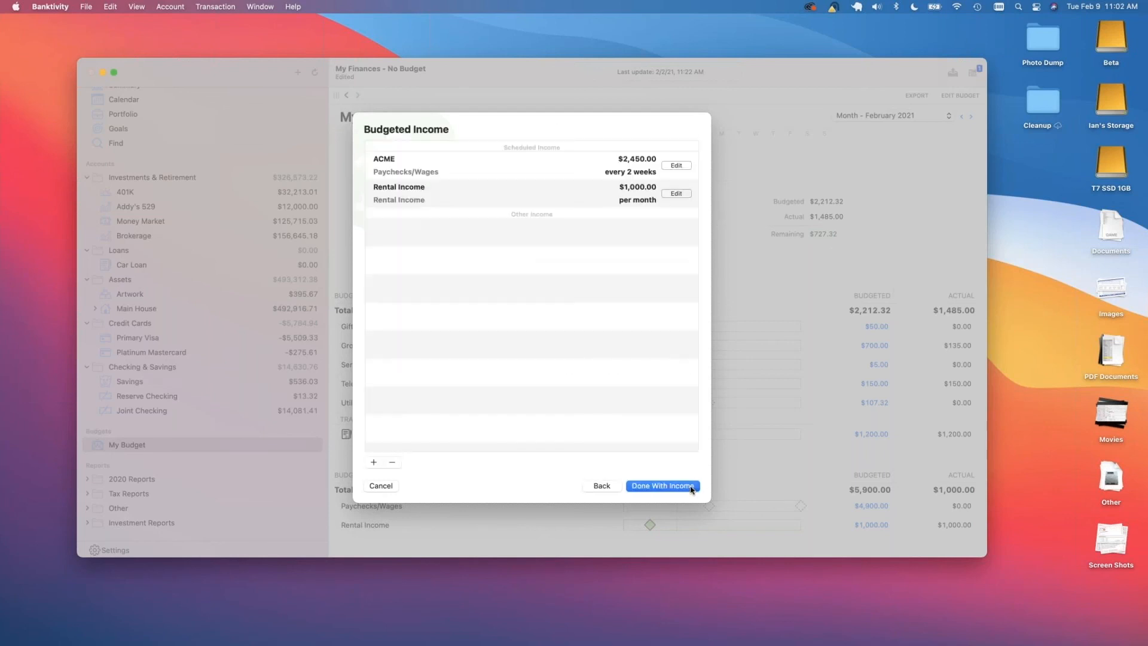
pyautogui.click(690, 488)
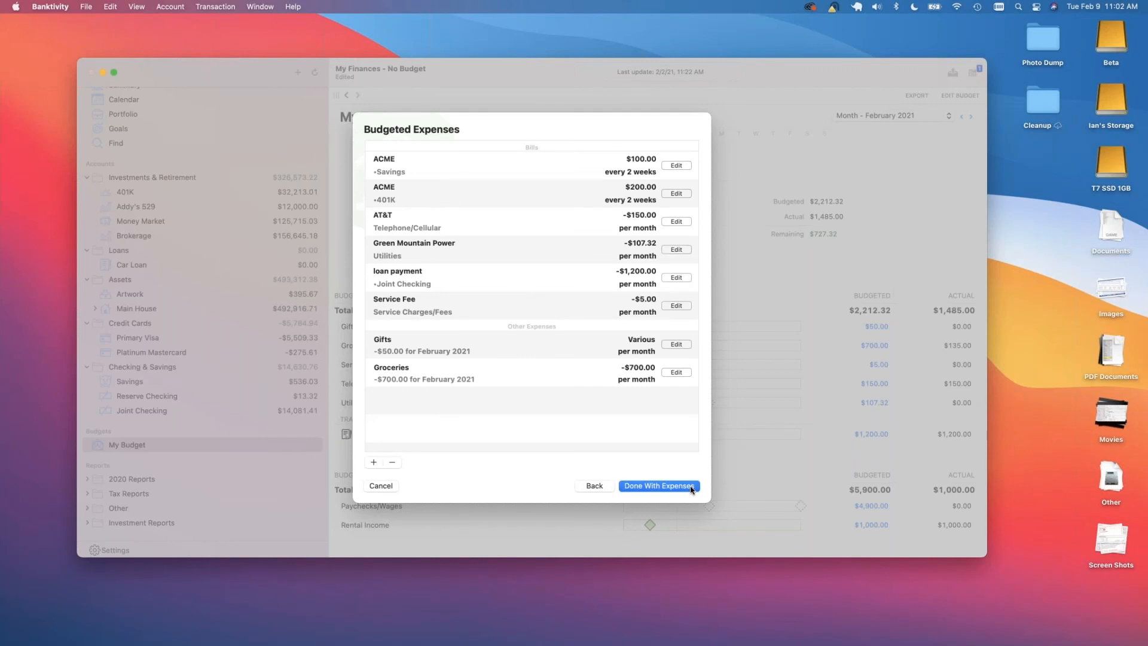
pyautogui.click(690, 487)
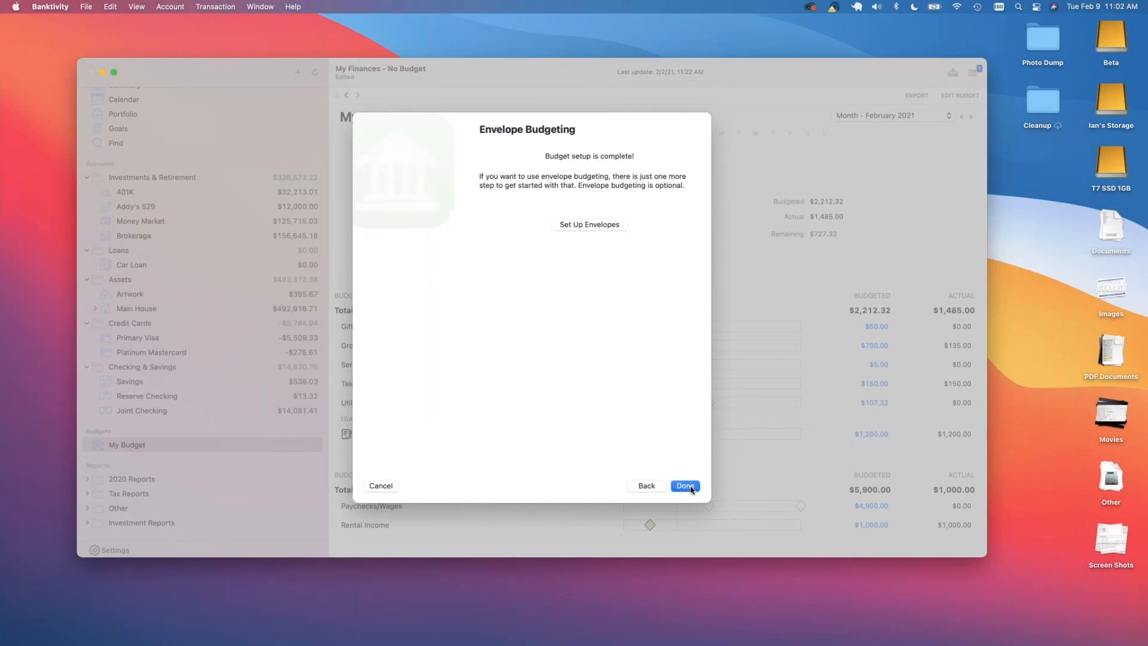
pyautogui.click(685, 486)
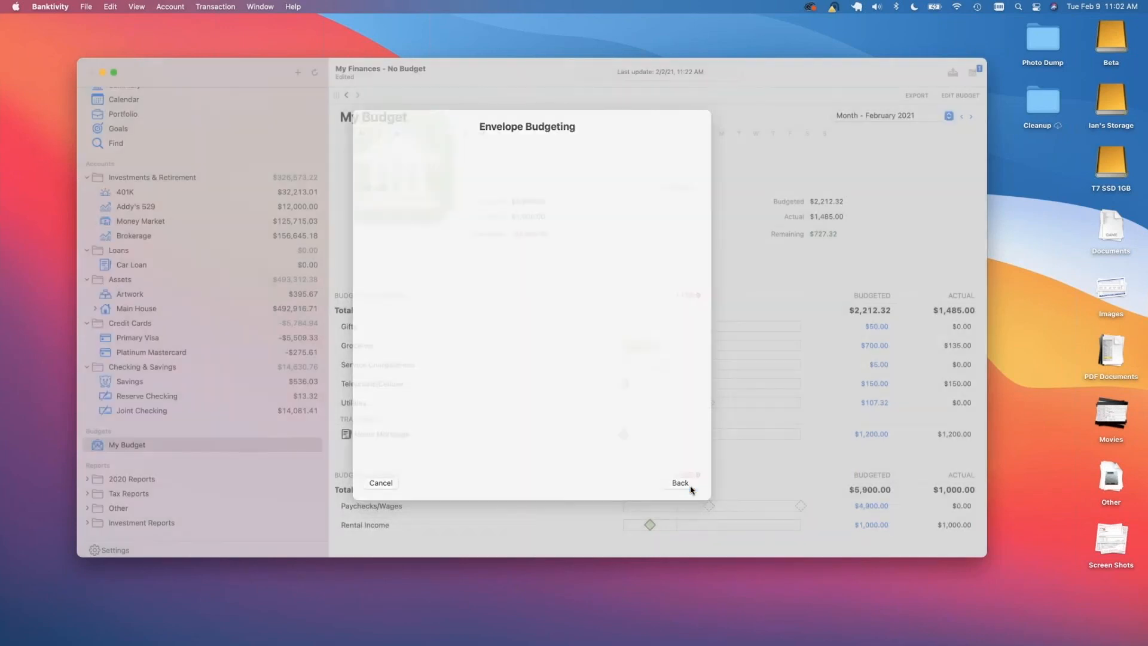
# Inspect the Savings transfer's budget and the split of its scheduled ACME transaction, and return to the budget.
pyautogui.scroll(-2, 691, 490)
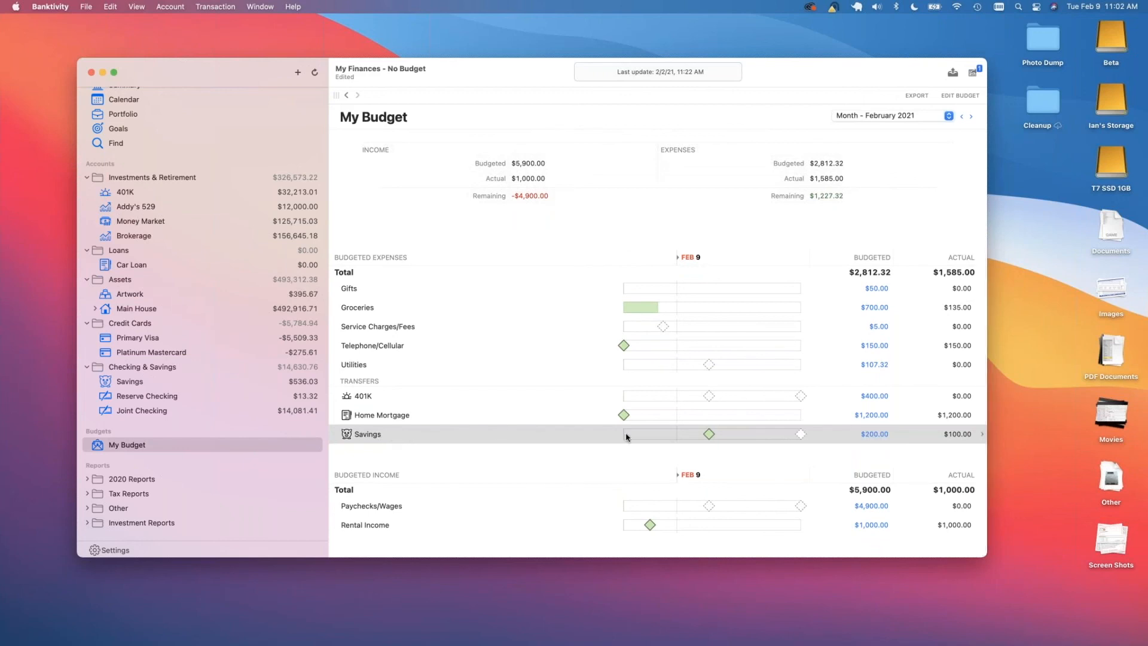
pyautogui.click(879, 435)
pyautogui.click(876, 434)
pyautogui.click(876, 434)
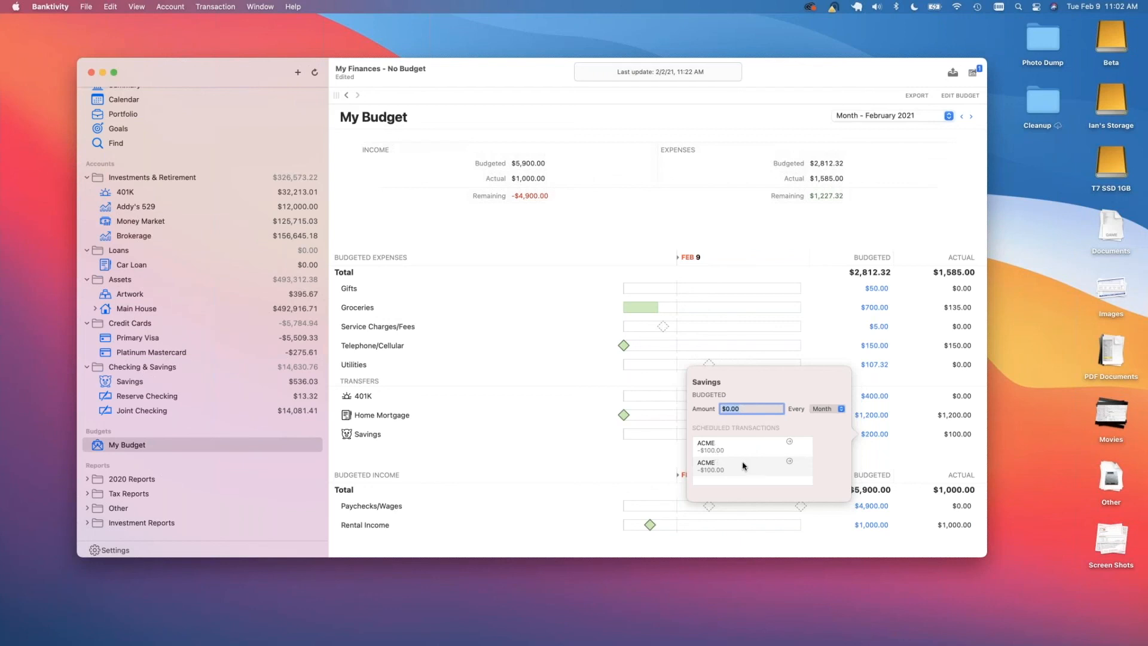
pyautogui.click(789, 442)
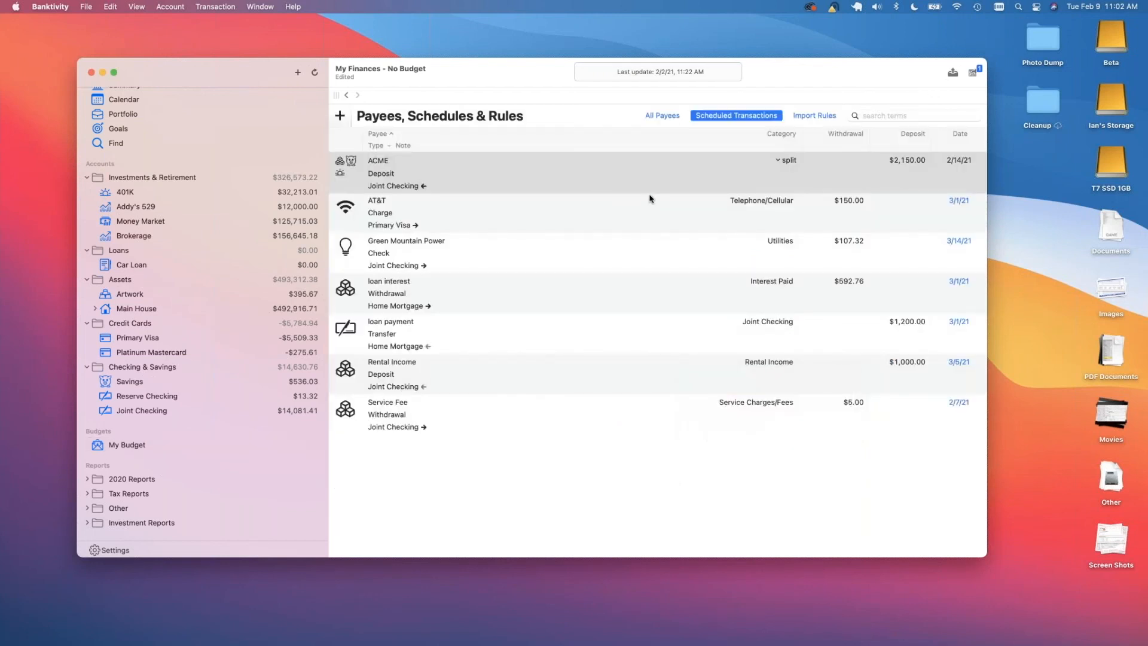
pyautogui.click(793, 160)
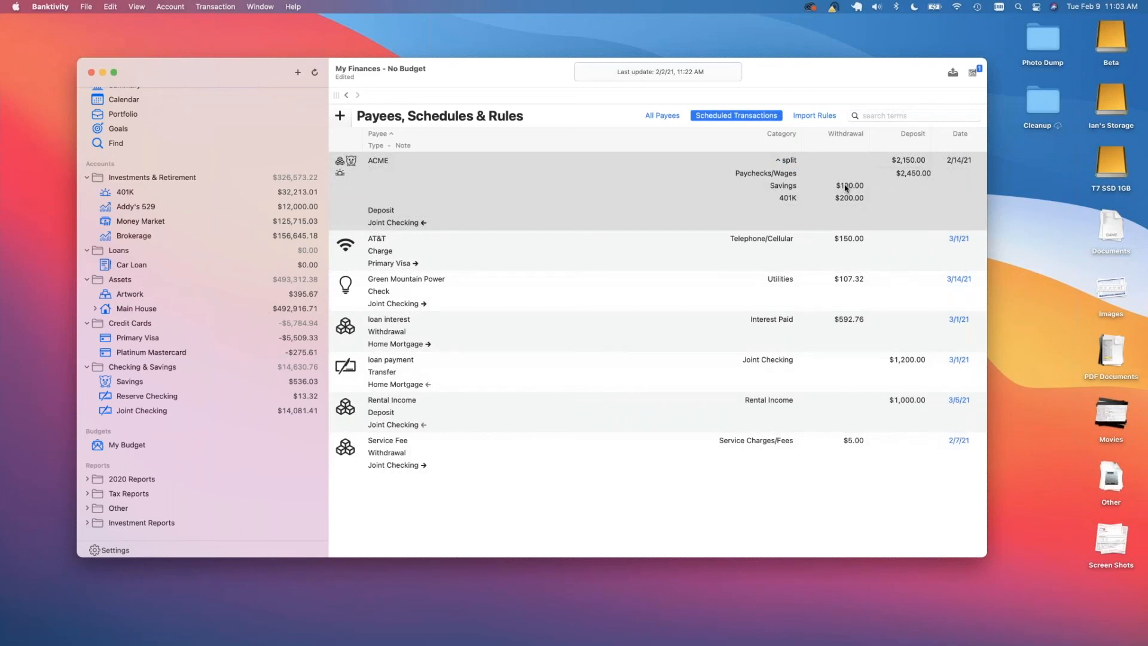
pyautogui.click(783, 161)
pyautogui.click(346, 96)
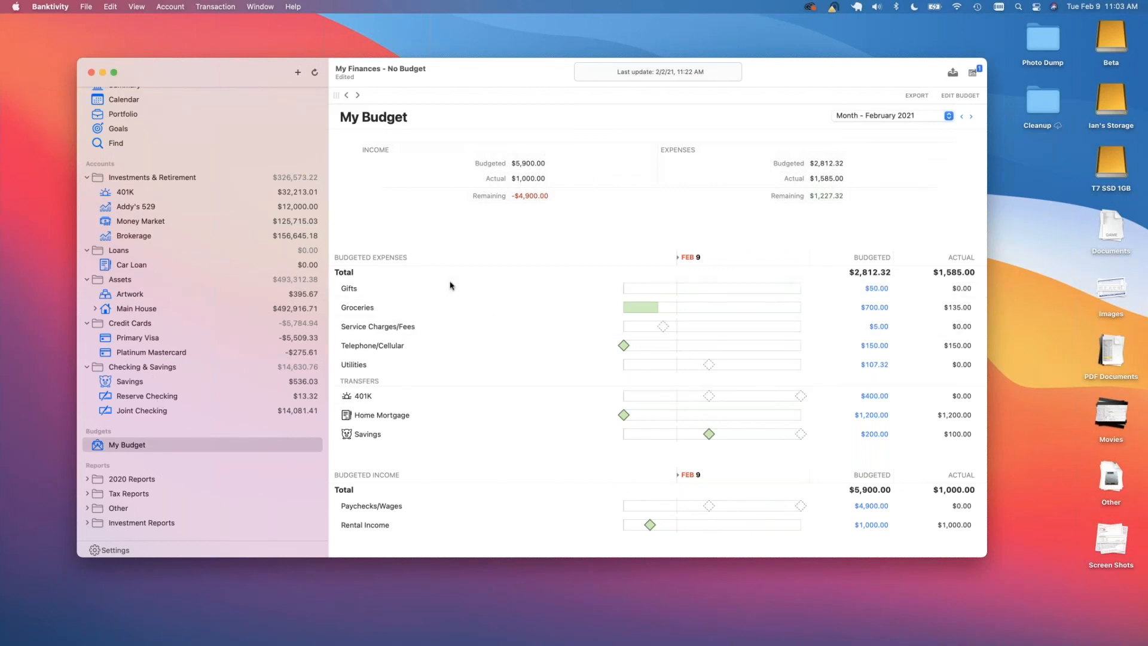
# Start a new transaction in Joint Checking with the payee "Transfer to Reserve Checking".
pyautogui.click(157, 412)
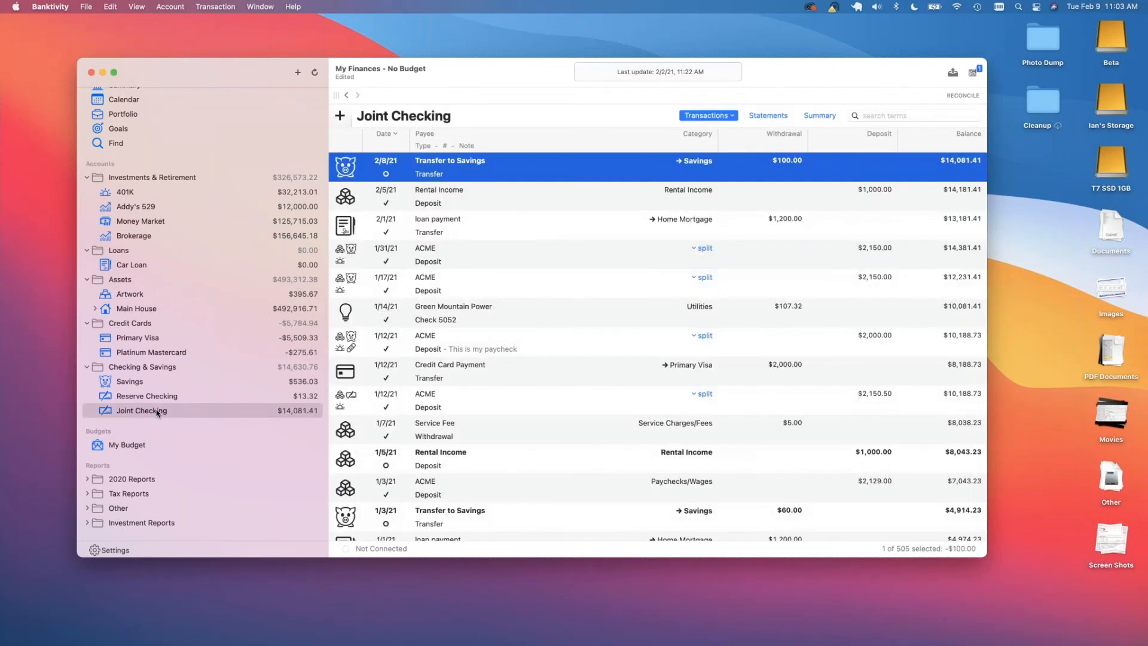
pyautogui.press('super+n')
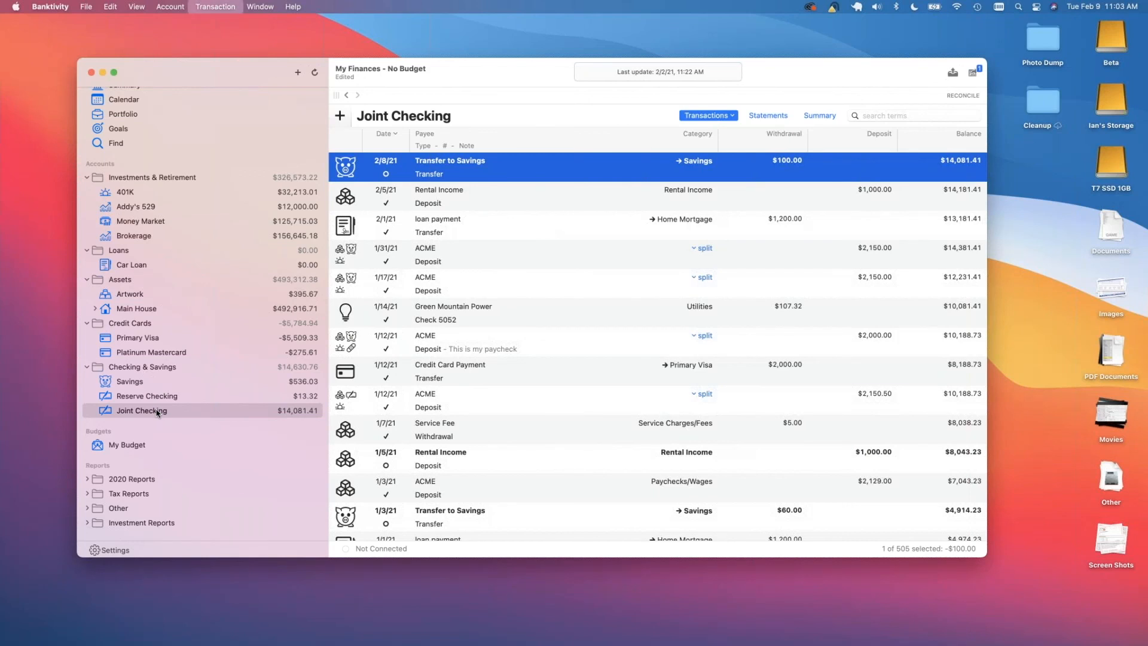
pyautogui.press('Tab')
pyautogui.write('Transfer')
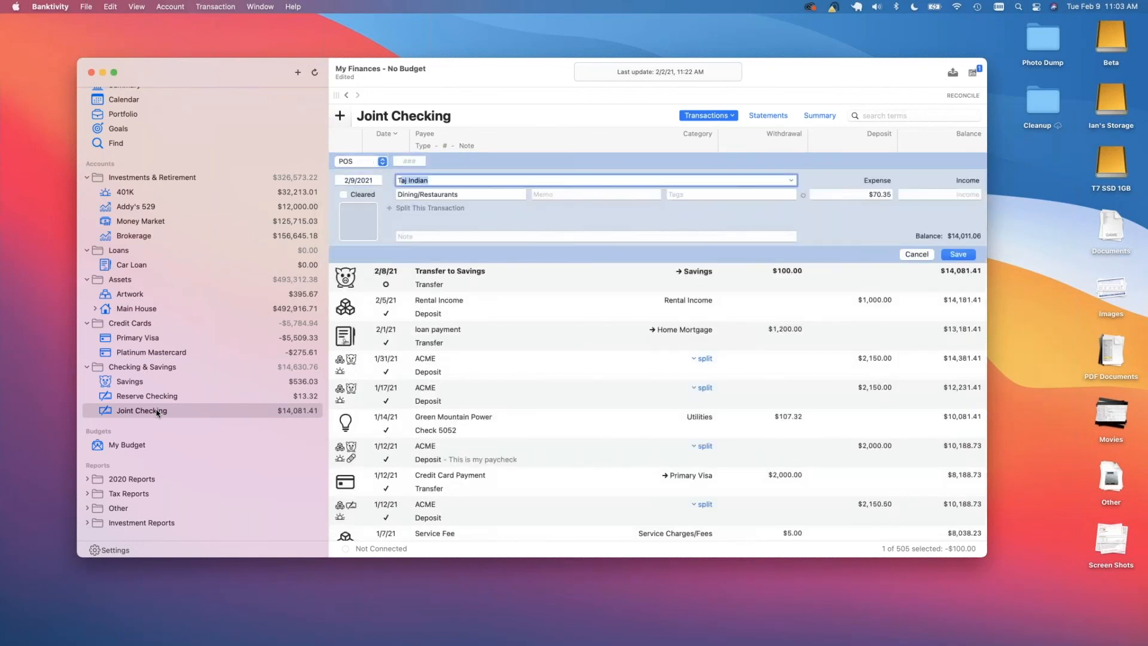
pyautogui.write(' to Join')
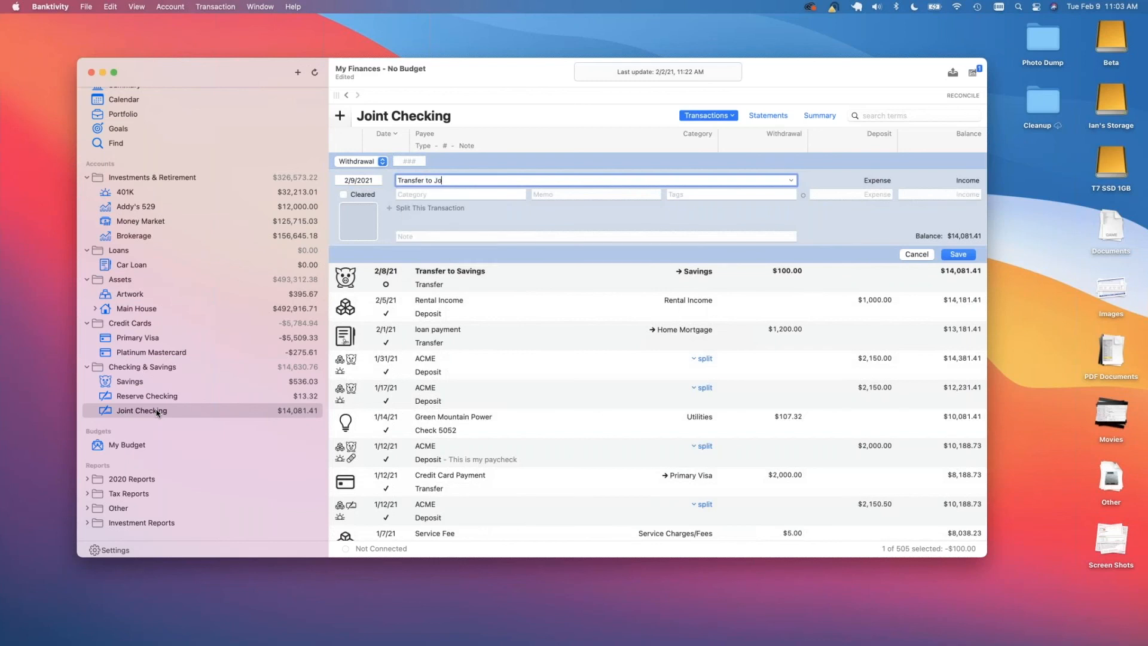
pyautogui.press('BackSpace')
pyautogui.press('BackSpace')
pyautogui.press('BackSpace')
pyautogui.press('BackSpace')
pyautogui.write('Reserve Checking')
# Assign the transaction to Reserve Checking with an expense of $1,000.00 and save it.
pyautogui.press('Tab')
pyautogui.write('Res')
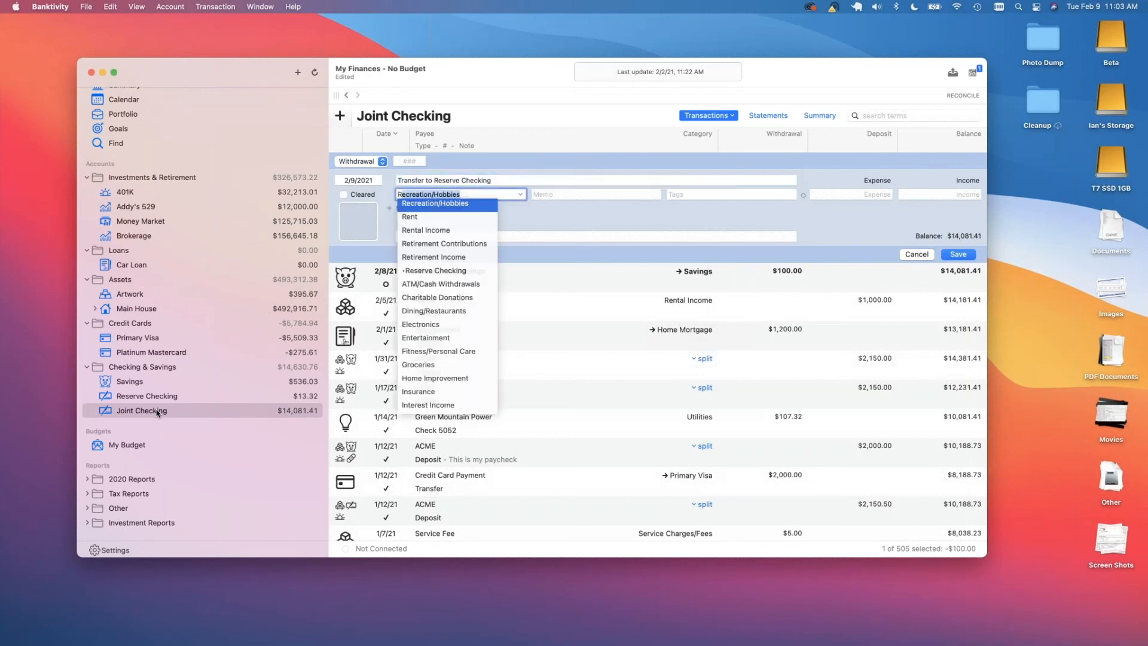
pyautogui.press('Return')
pyautogui.press('Tab')
pyautogui.press('Tab')
pyautogui.press('Tab')
pyautogui.write('1000')
pyautogui.press('Return')
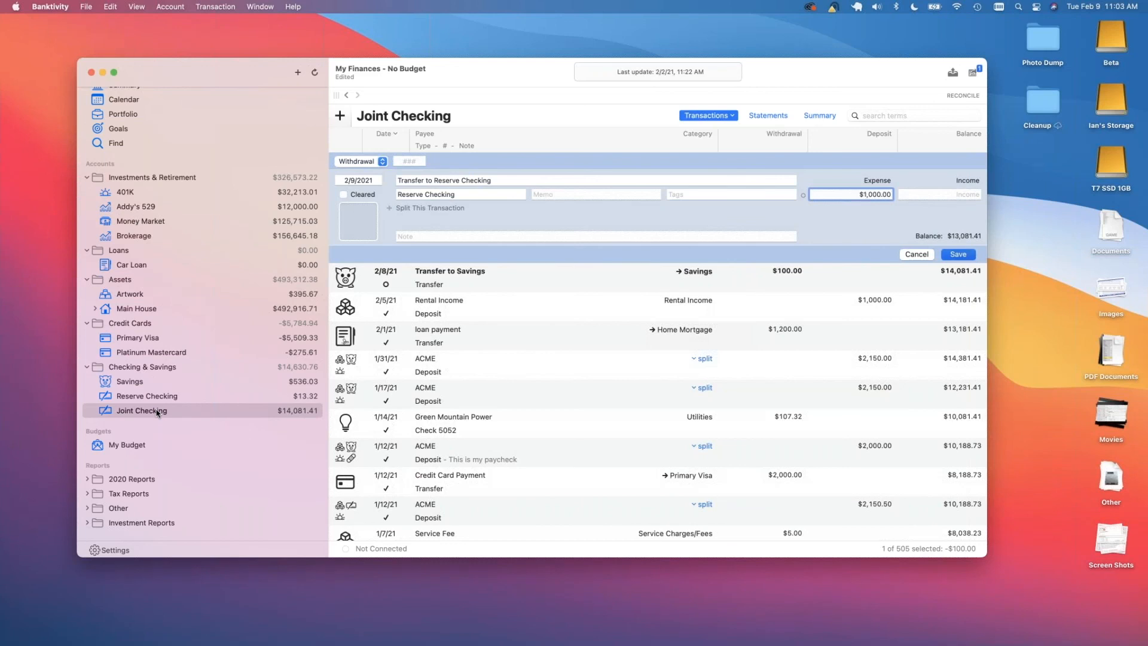
# Return to My Budget and check the February transfers and totals against the new account transfer.
pyautogui.click(150, 445)
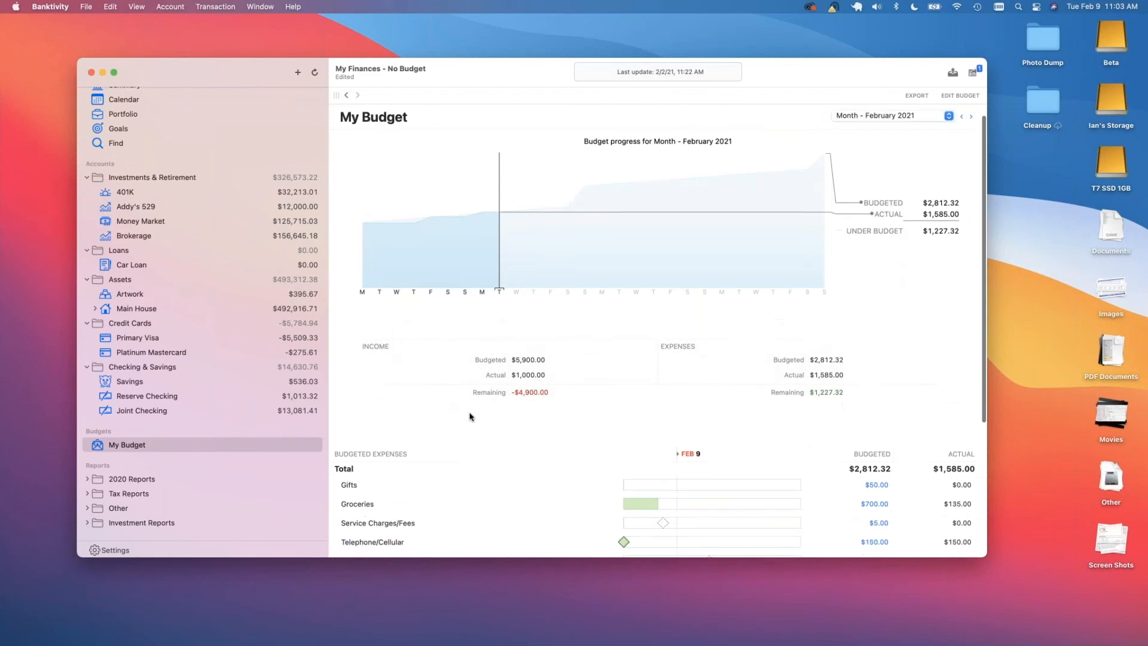
pyautogui.scroll(-5, 470, 416)
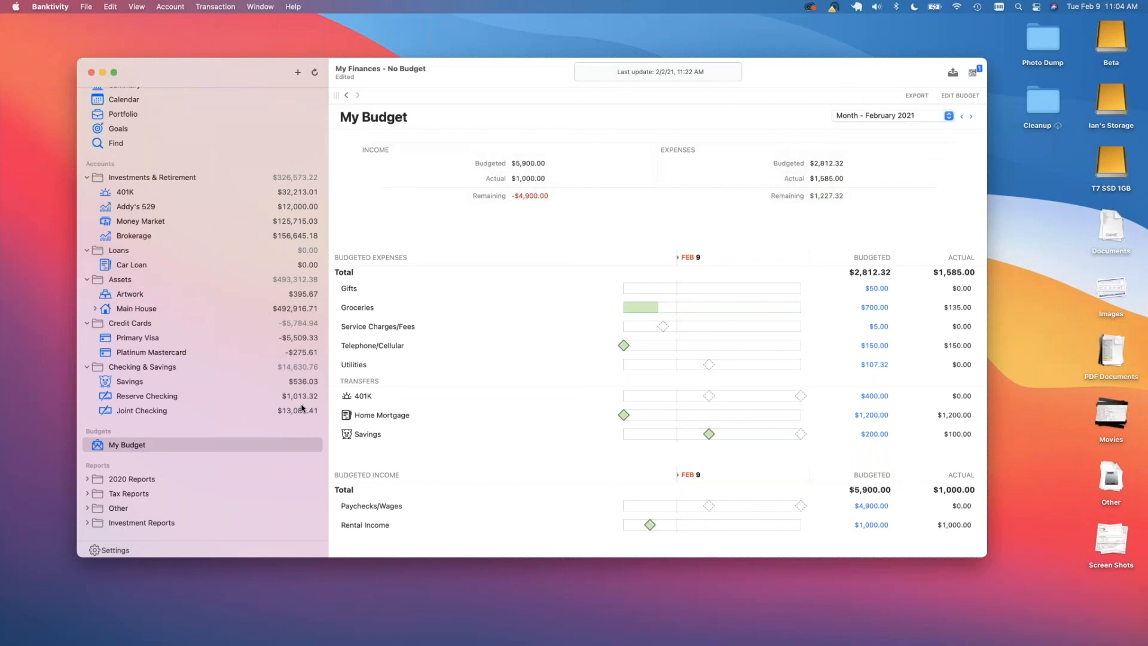
# Switch to the Keynote slideshow and advance to the slide about the drawbacks of a traditional budget.
pyautogui.press('super+Tab')
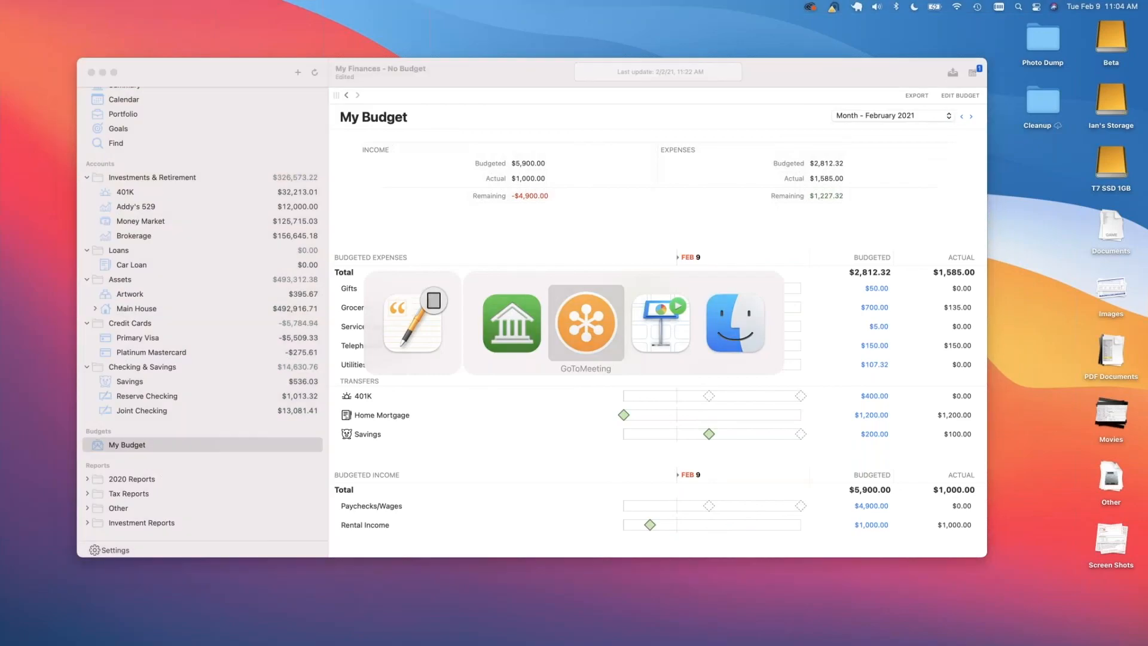
pyautogui.press('super+Tab')
pyautogui.press('Tab')
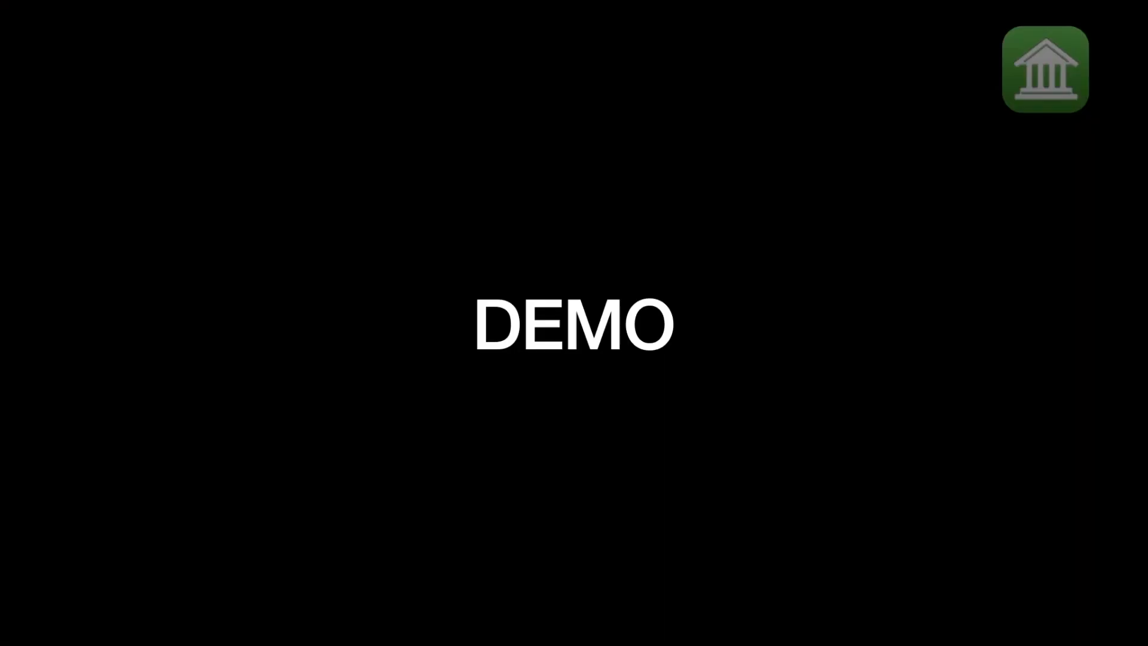
pyautogui.press('Right')
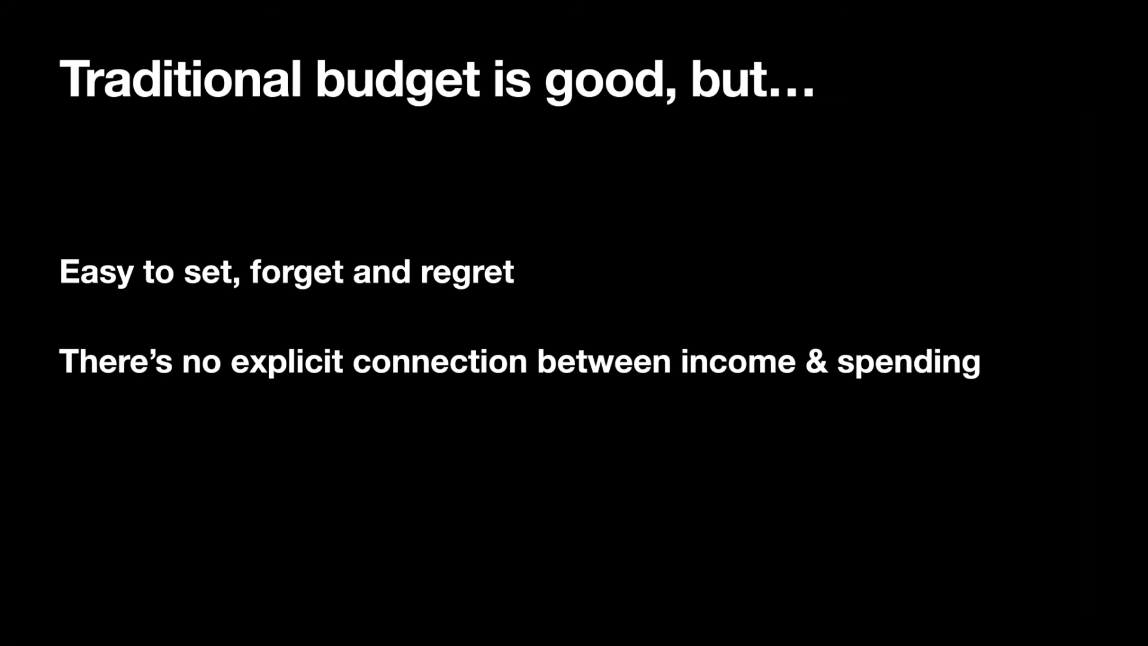
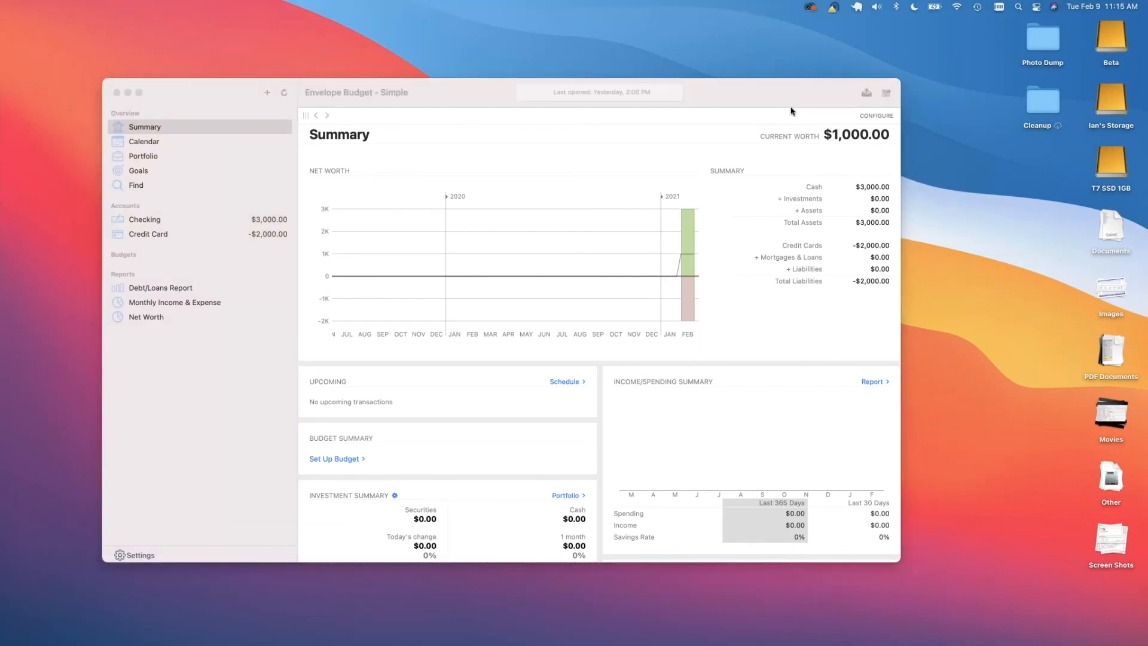
# Start a new budget named My Budget with the default accounts and proceed to the income selection.
pyautogui.moveTo(767, 78); pyautogui.dragTo(769, 77)
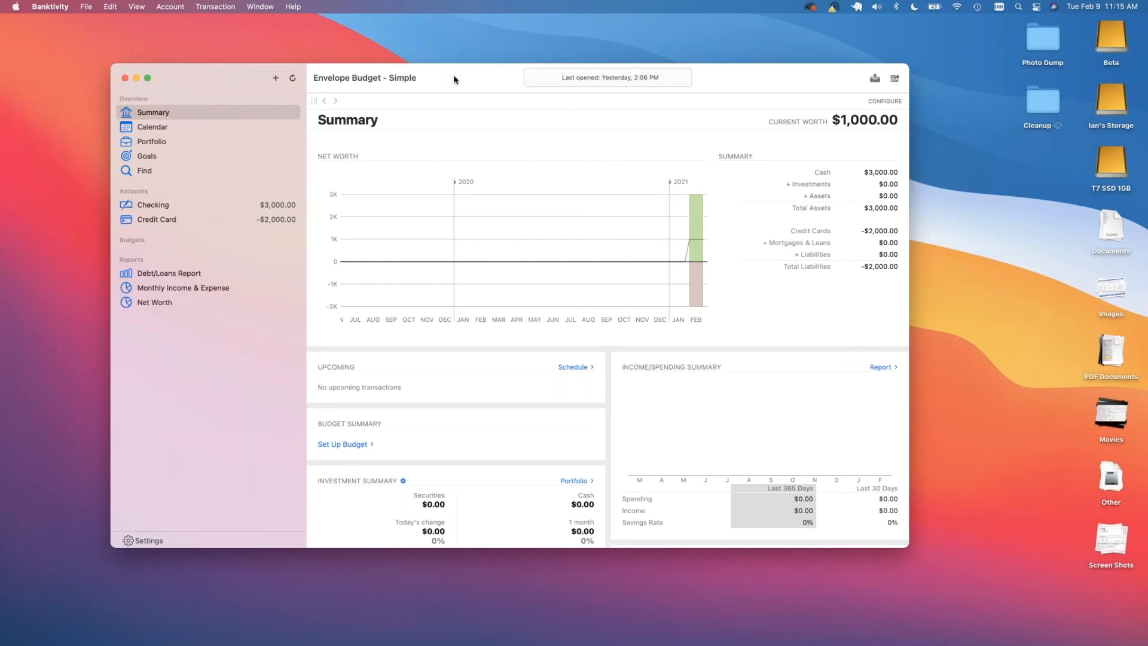
pyautogui.moveTo(454, 79); pyautogui.dragTo(458, 80)
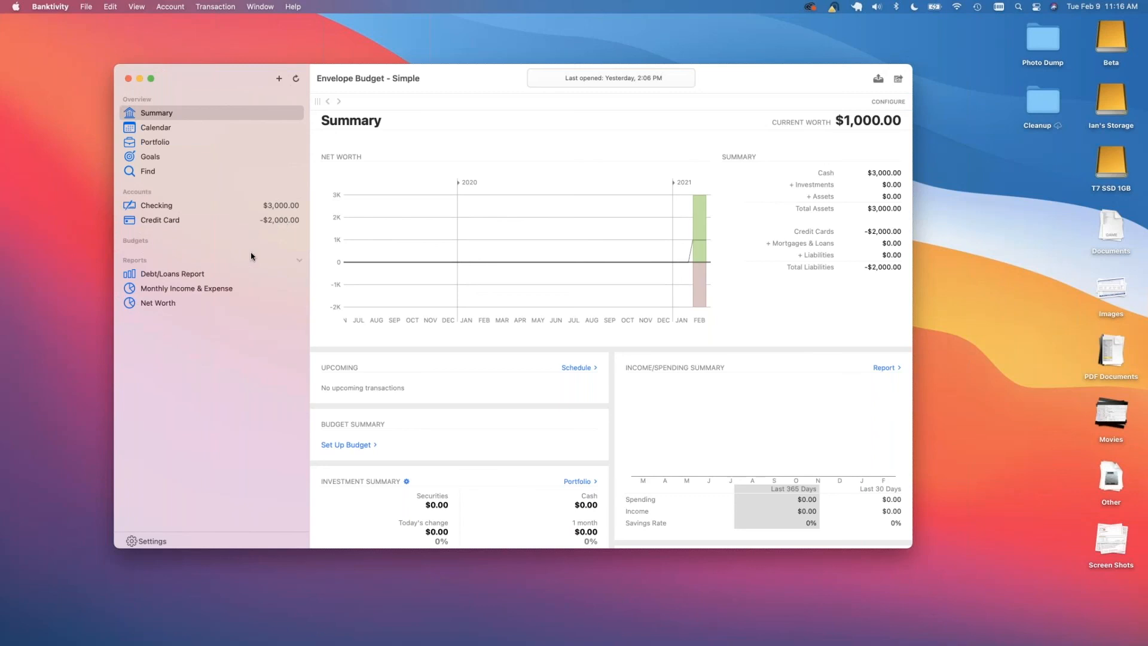
pyautogui.click(277, 79)
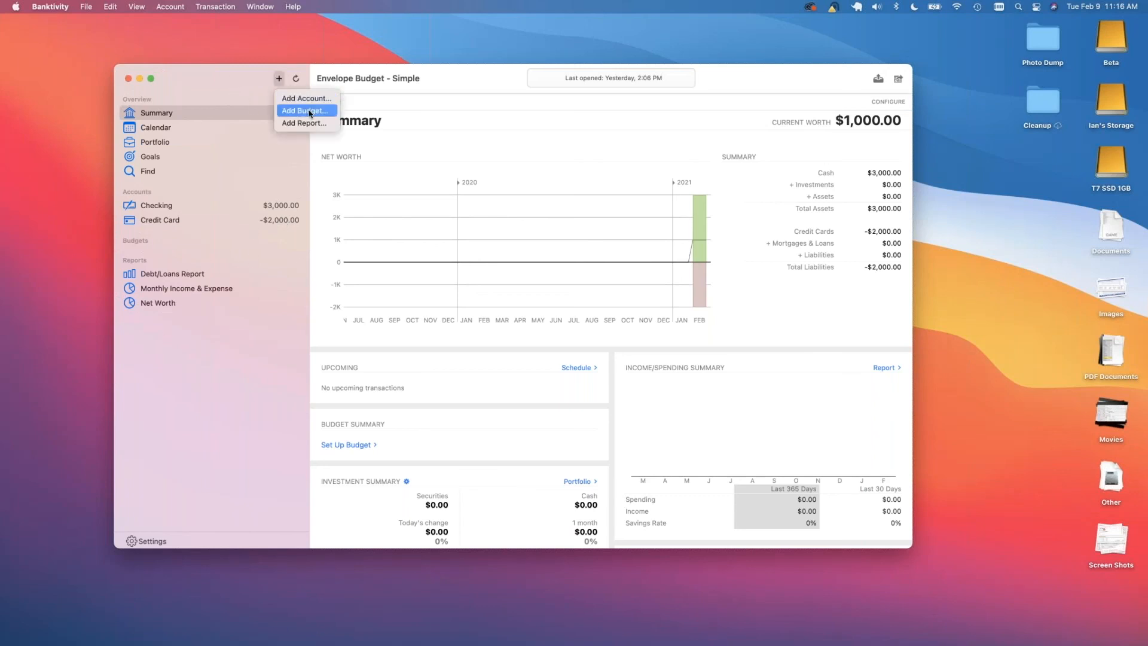
pyautogui.click(309, 112)
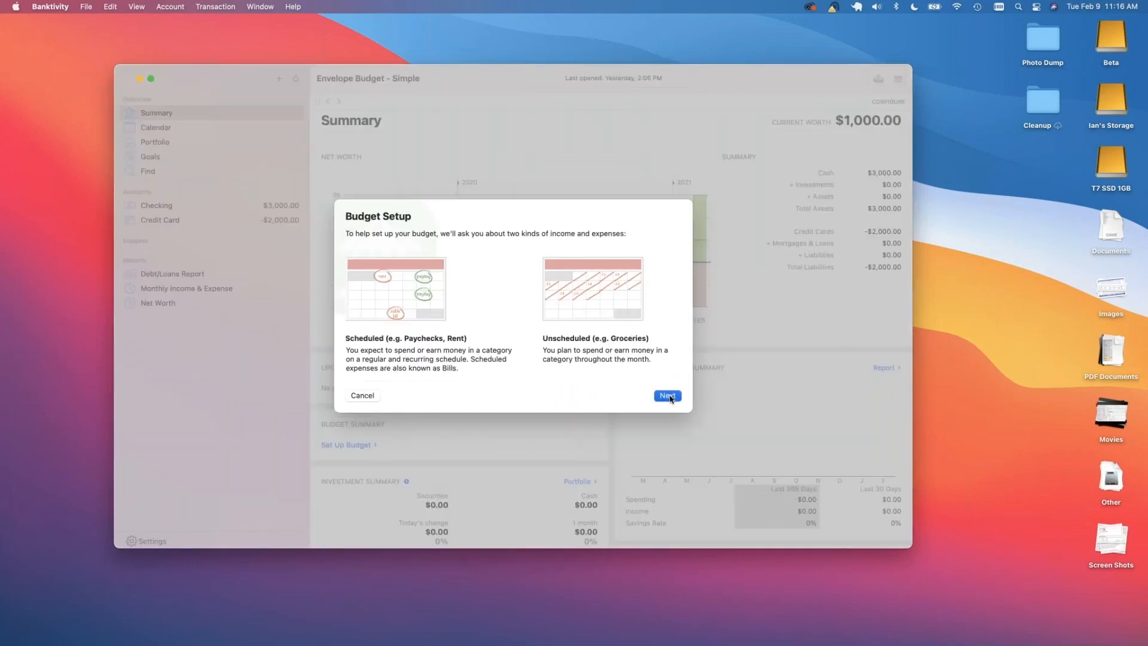
pyautogui.click(667, 396)
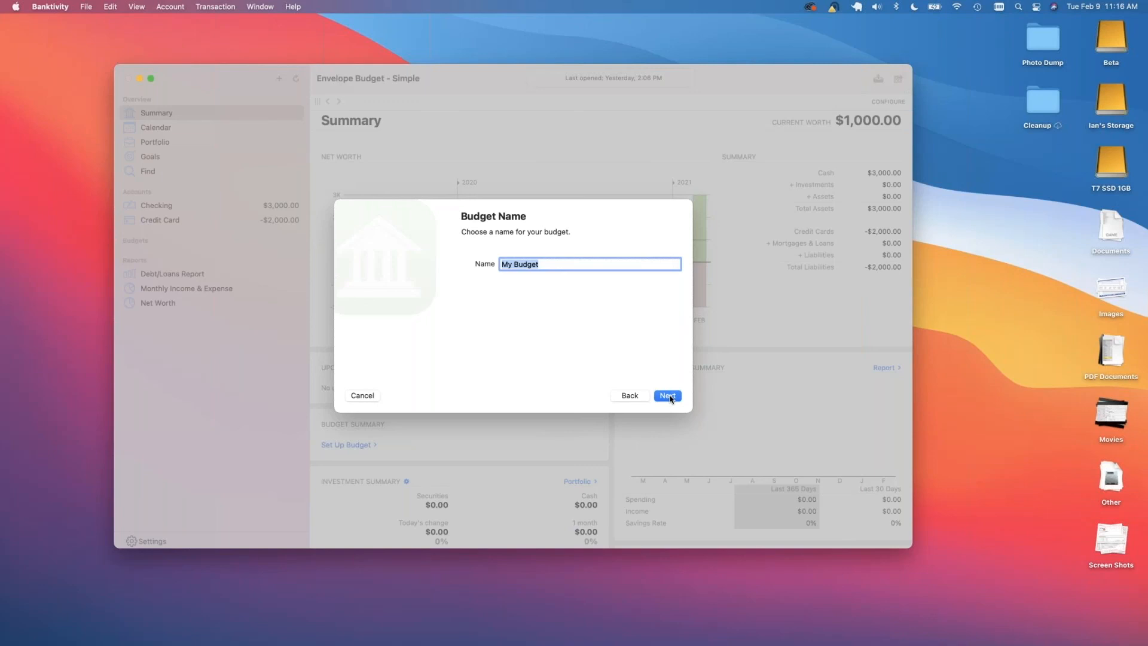
pyautogui.click(667, 395)
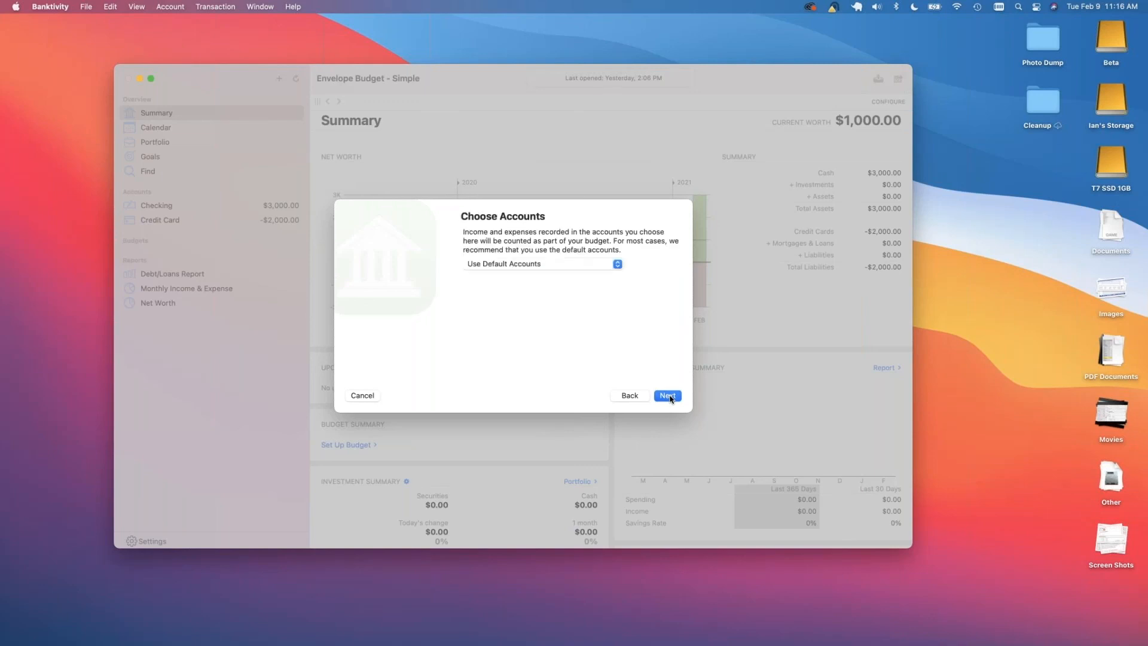
pyautogui.click(668, 396)
pyautogui.click(668, 396)
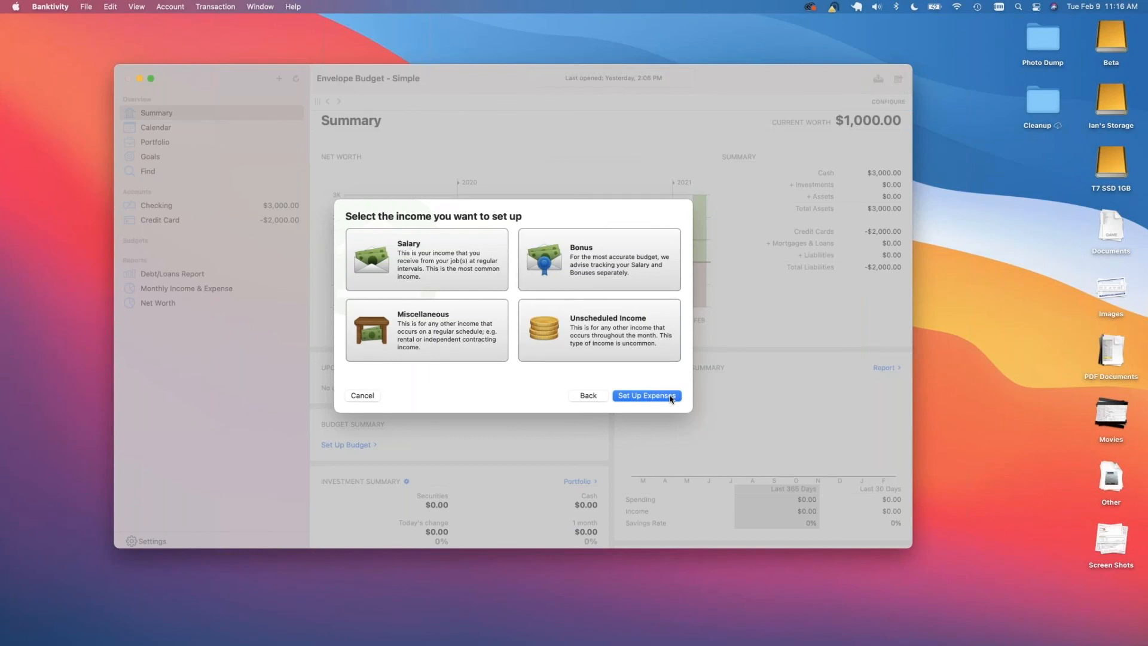
# Set up a salary from payee ACME for $1,000.00 every two weeks in the Paychecks/Wages category.
pyautogui.click(456, 249)
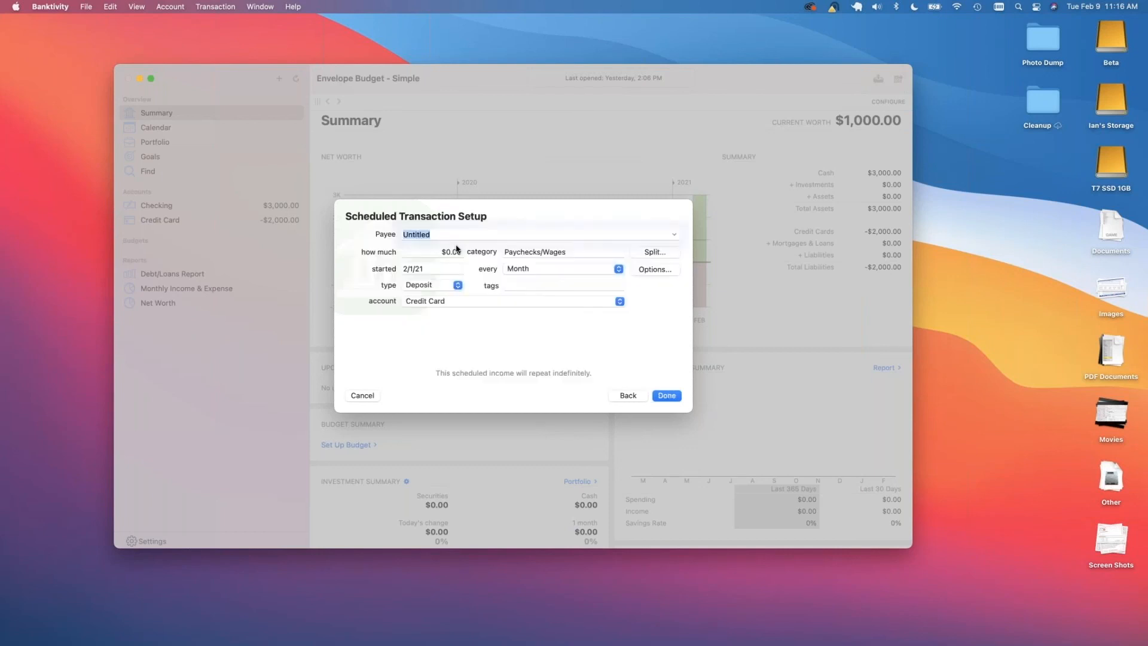
pyautogui.write('ACME')
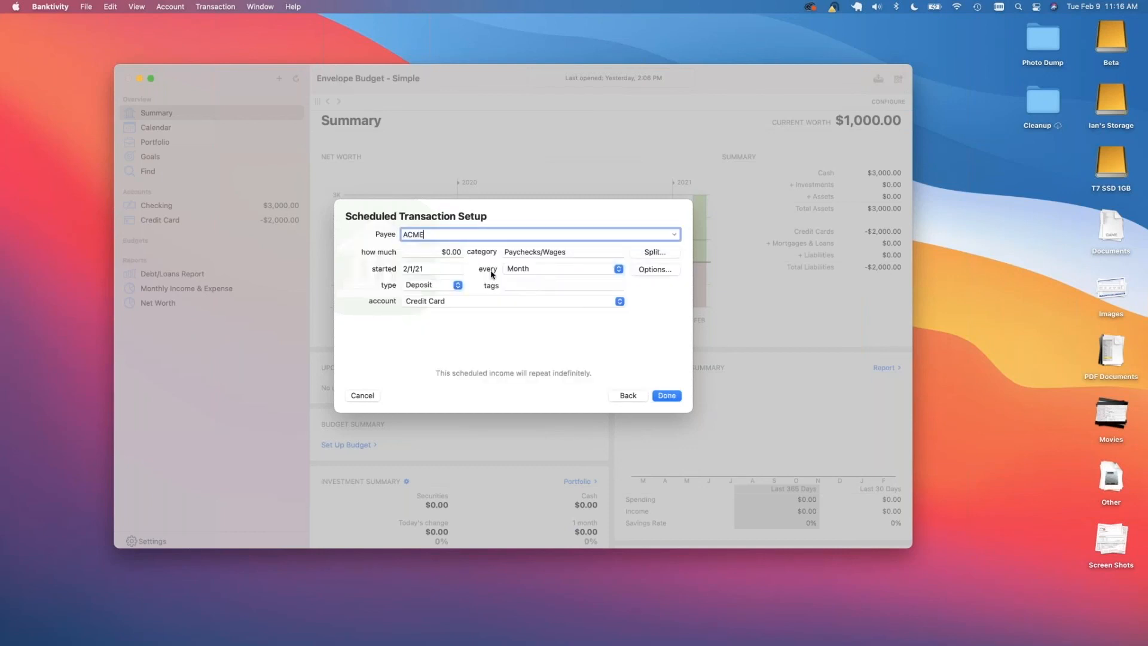
pyautogui.click(452, 251)
pyautogui.write('1000')
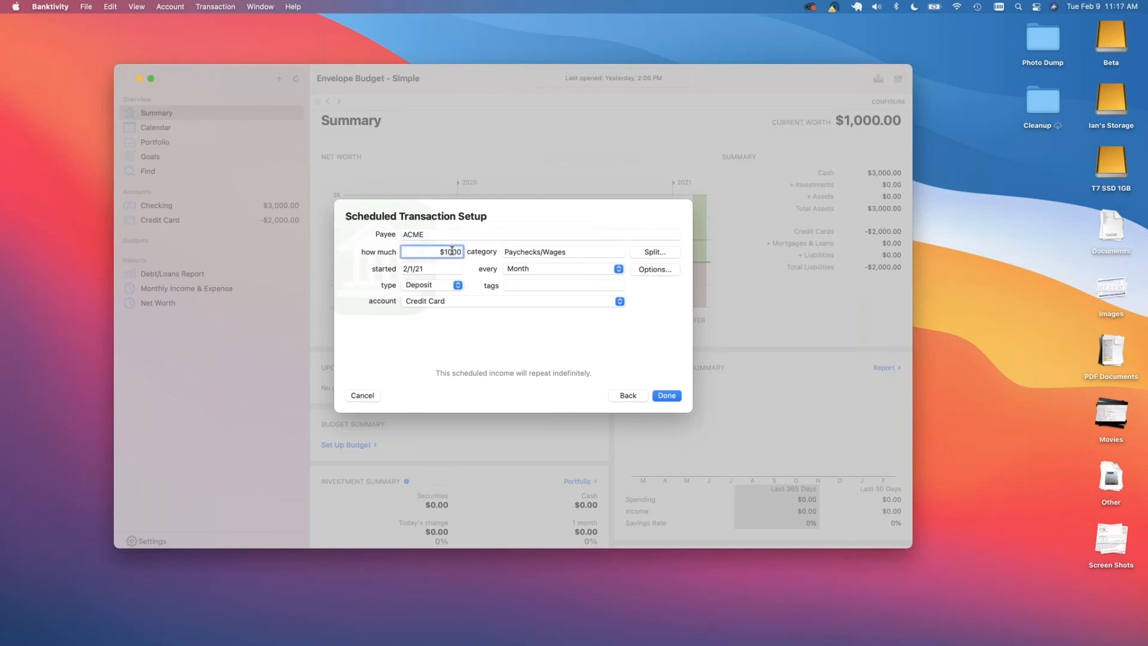
pyautogui.click(532, 269)
pyautogui.click(530, 258)
pyautogui.click(428, 270)
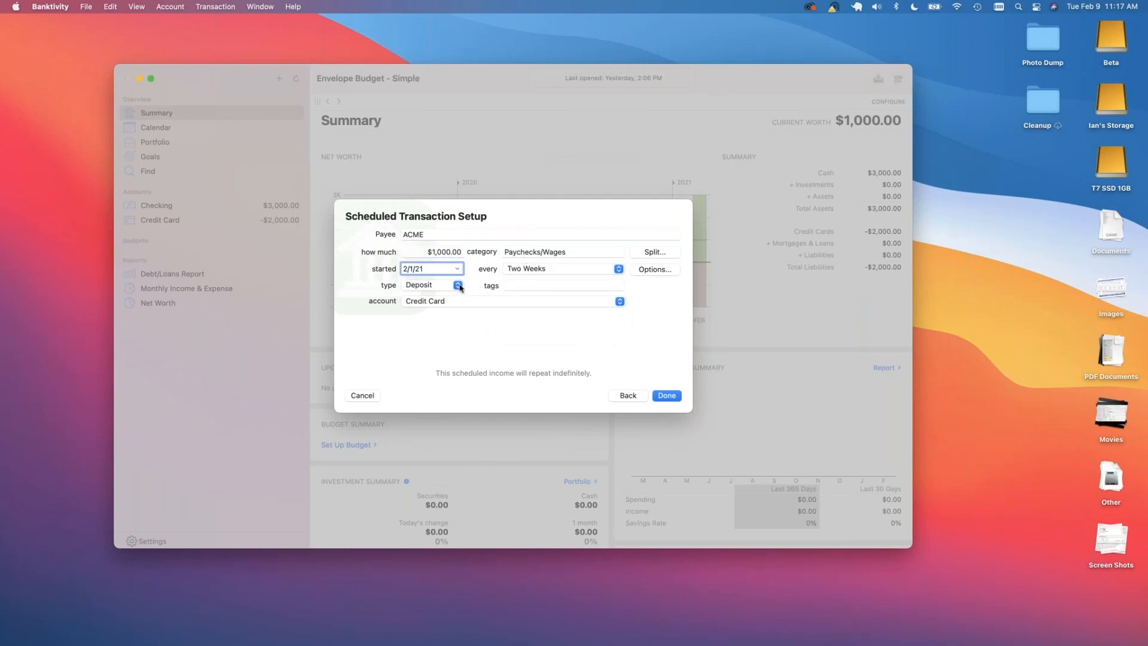
# Deposit the ACME salary into the Checking account and finish the income setup.
pyautogui.click(428, 303)
pyautogui.click(429, 315)
pyautogui.click(566, 269)
pyautogui.click(565, 269)
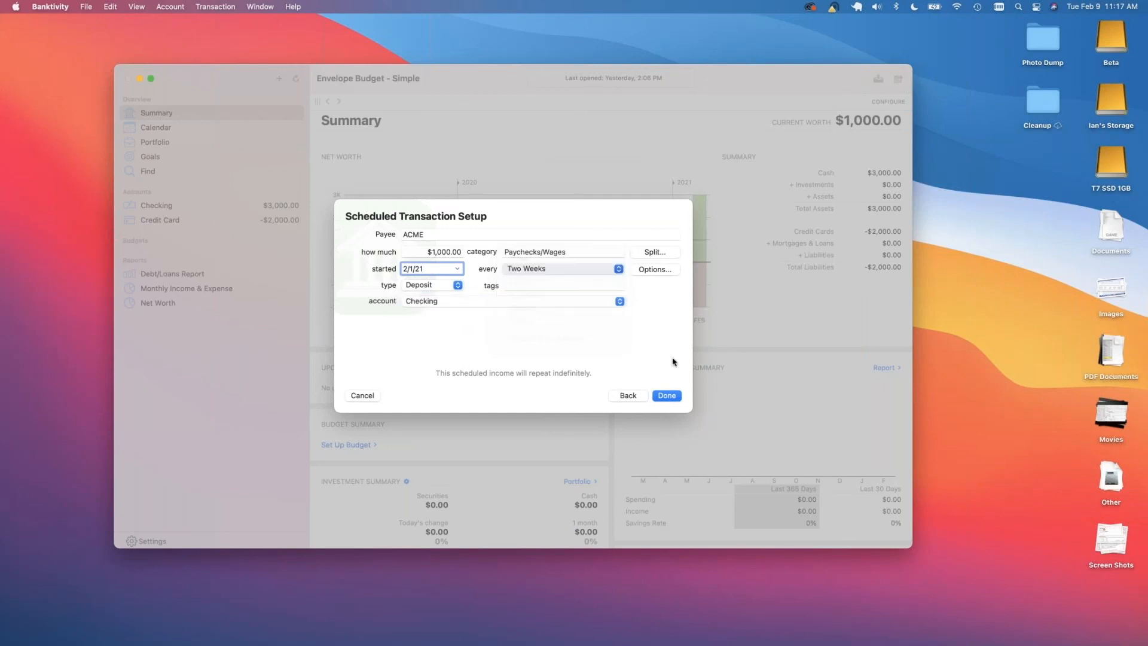
pyautogui.click(666, 395)
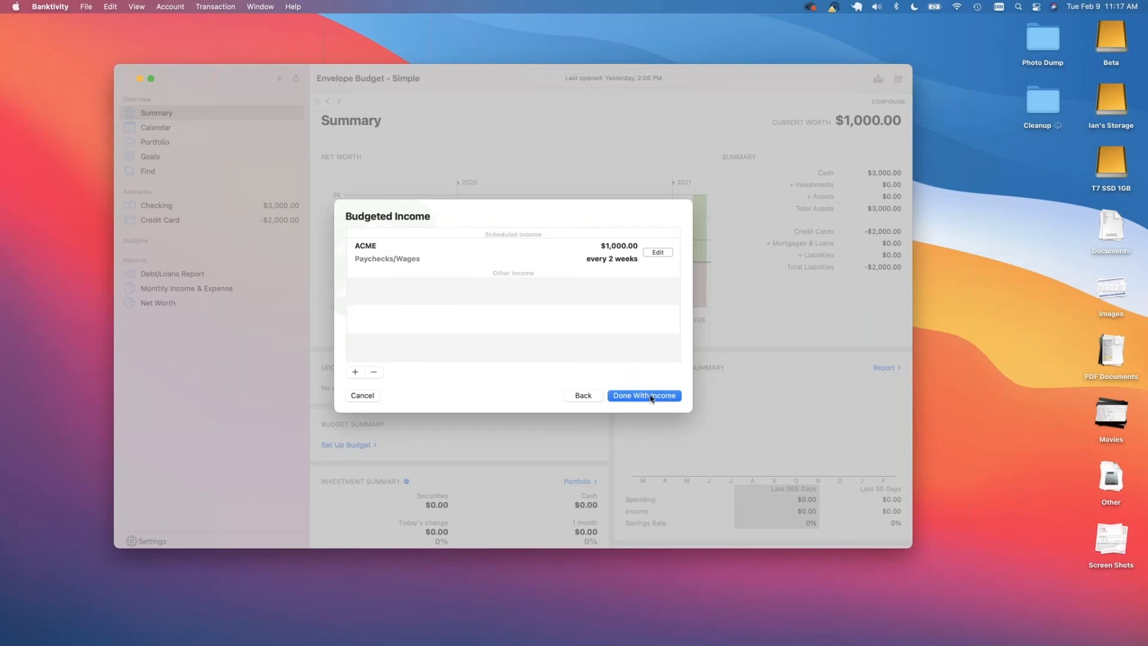
pyautogui.click(651, 397)
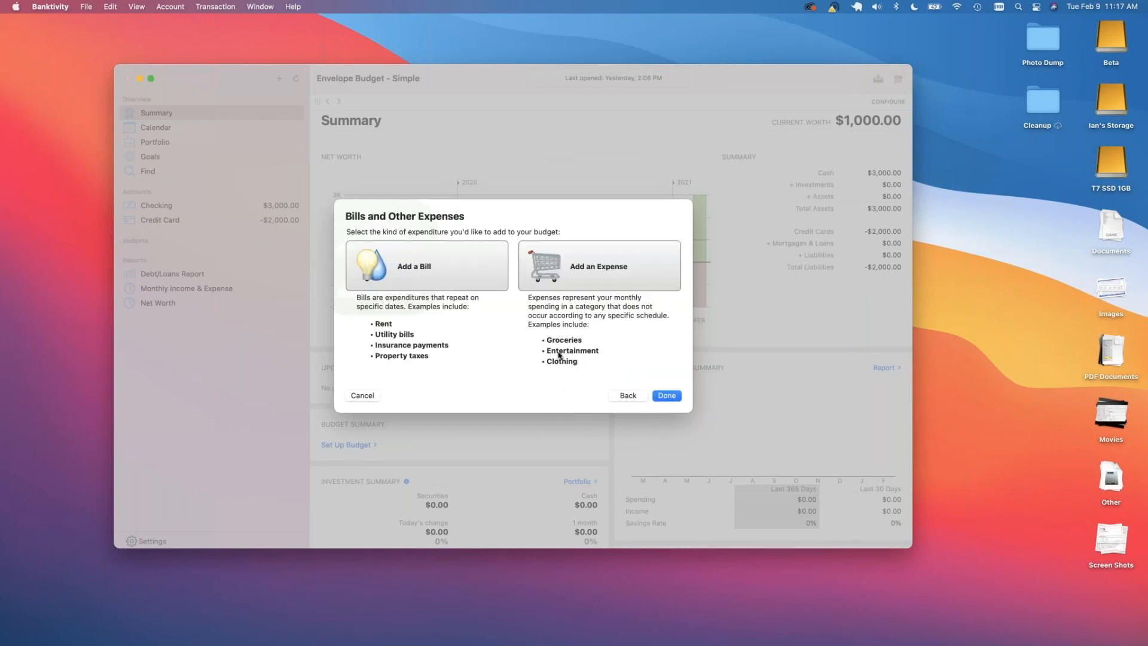
# Add a monthly ATT bill of $100.00 in the Telephone/Cellular category, paid from the Credit Card account.
pyautogui.click(444, 271)
pyautogui.write('ATT')
pyautogui.press('Tab')
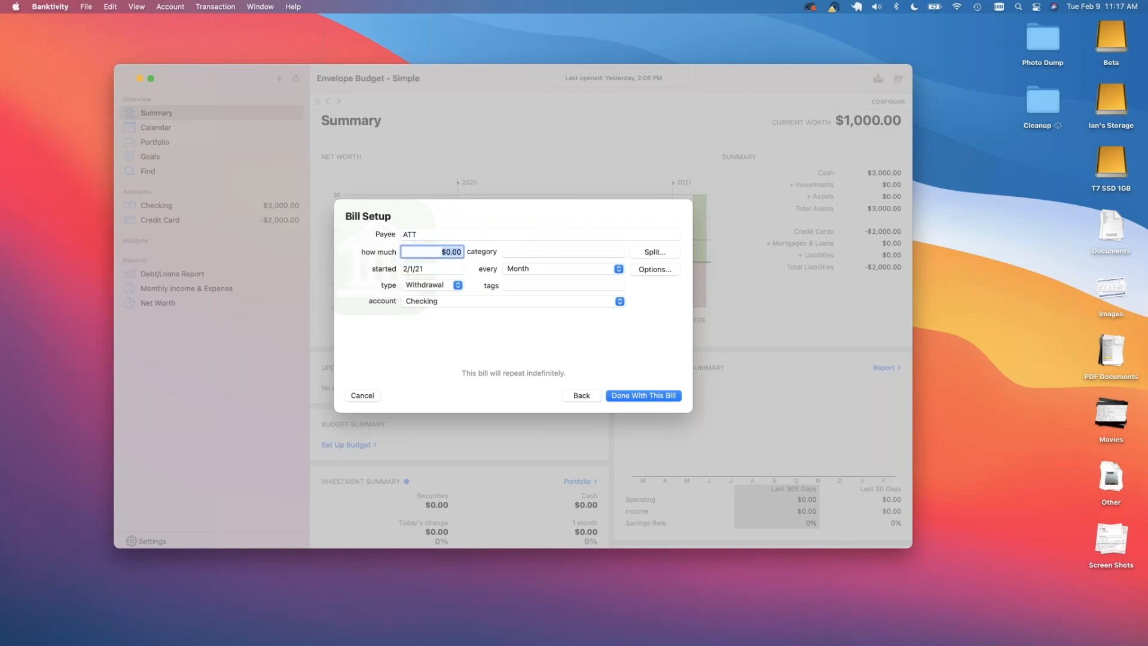
pyautogui.write('100')
pyautogui.press('Tab')
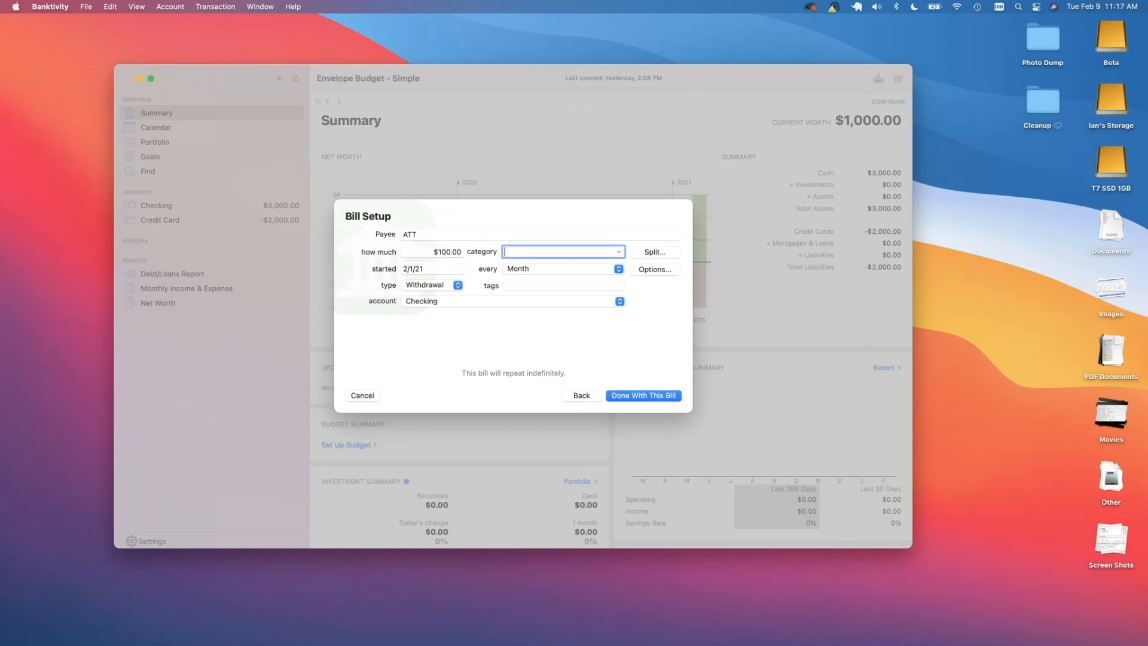
pyautogui.write('Telephone/Cellular')
pyautogui.press('Return')
pyautogui.click(426, 301)
pyautogui.click(428, 290)
pyautogui.click(637, 396)
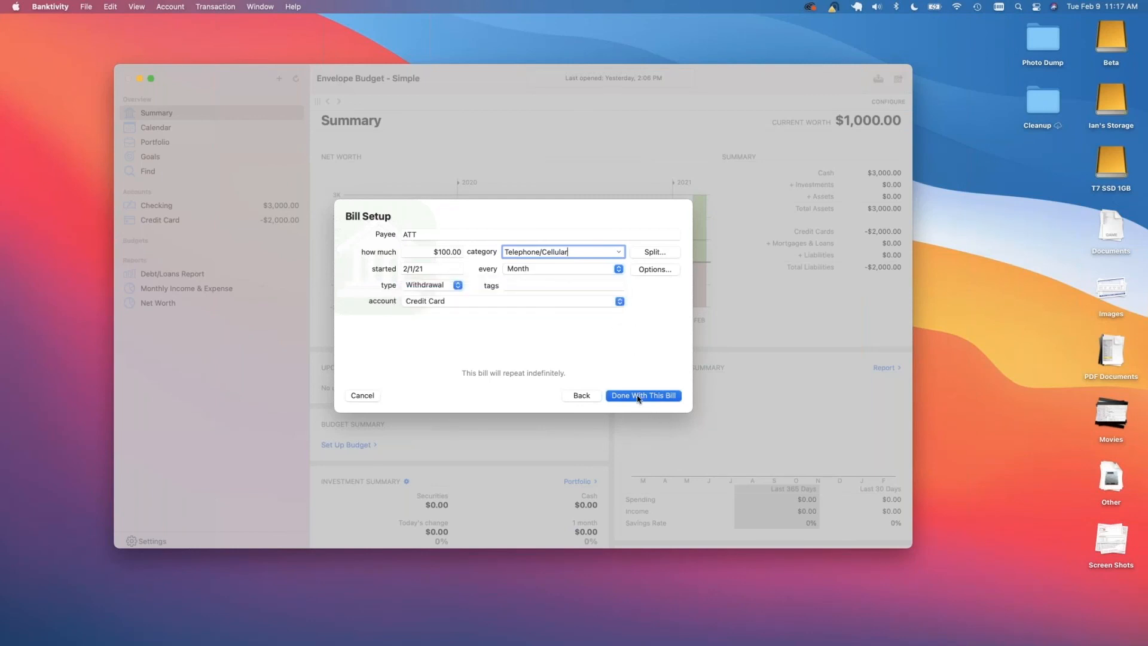
# Add a monthly Rent bill of $1,000.00 in the Rent category, paid from the Checking account.
pyautogui.click(354, 372)
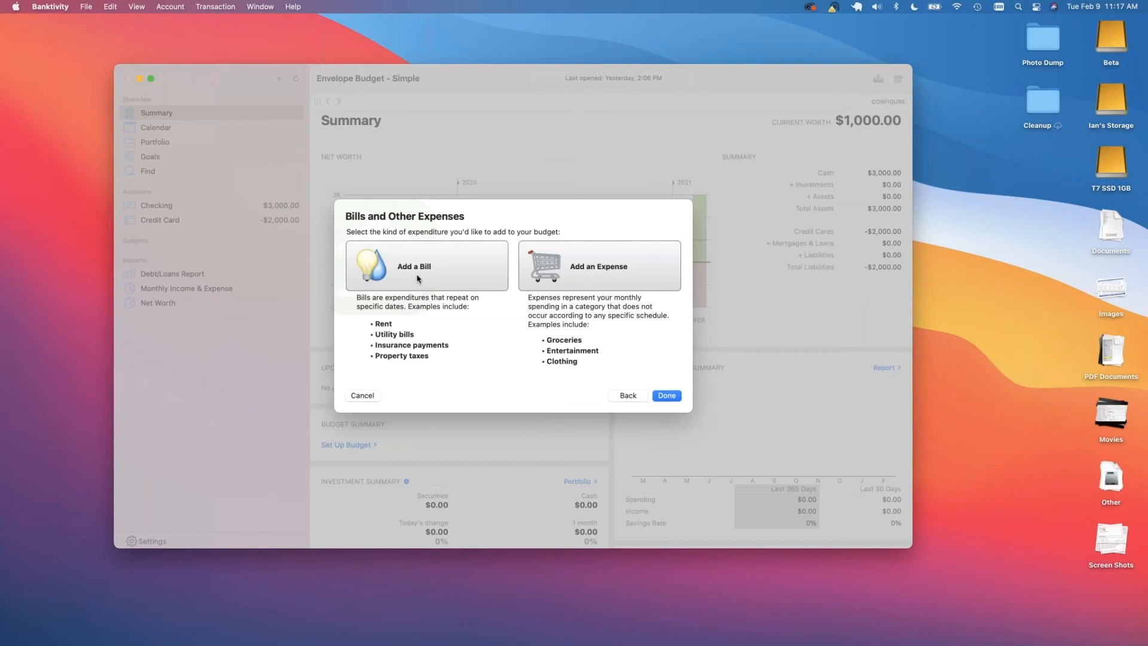
pyautogui.click(417, 277)
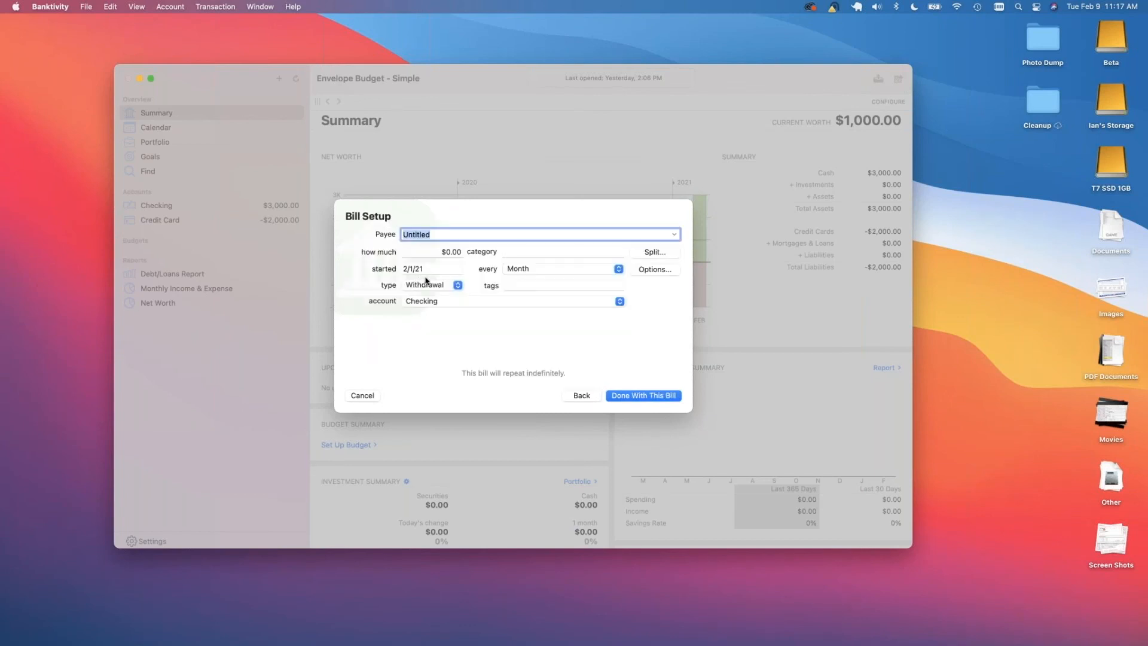
pyautogui.write('Rent')
pyautogui.press('Tab')
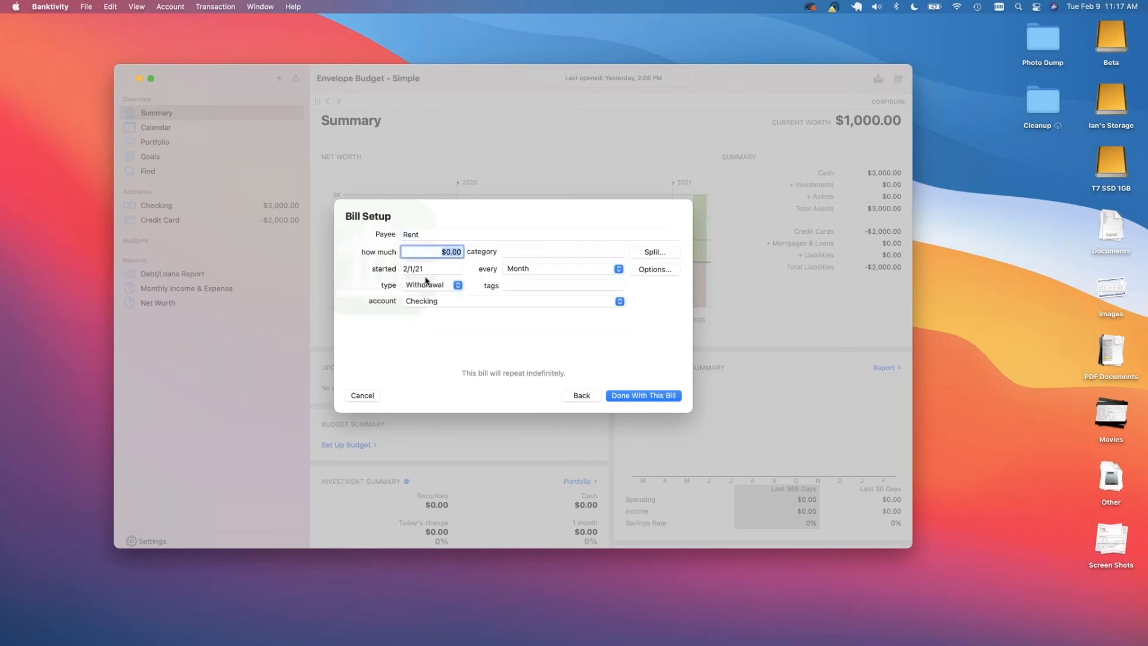
pyautogui.write('1000')
pyautogui.press('Tab')
pyautogui.write('Rent')
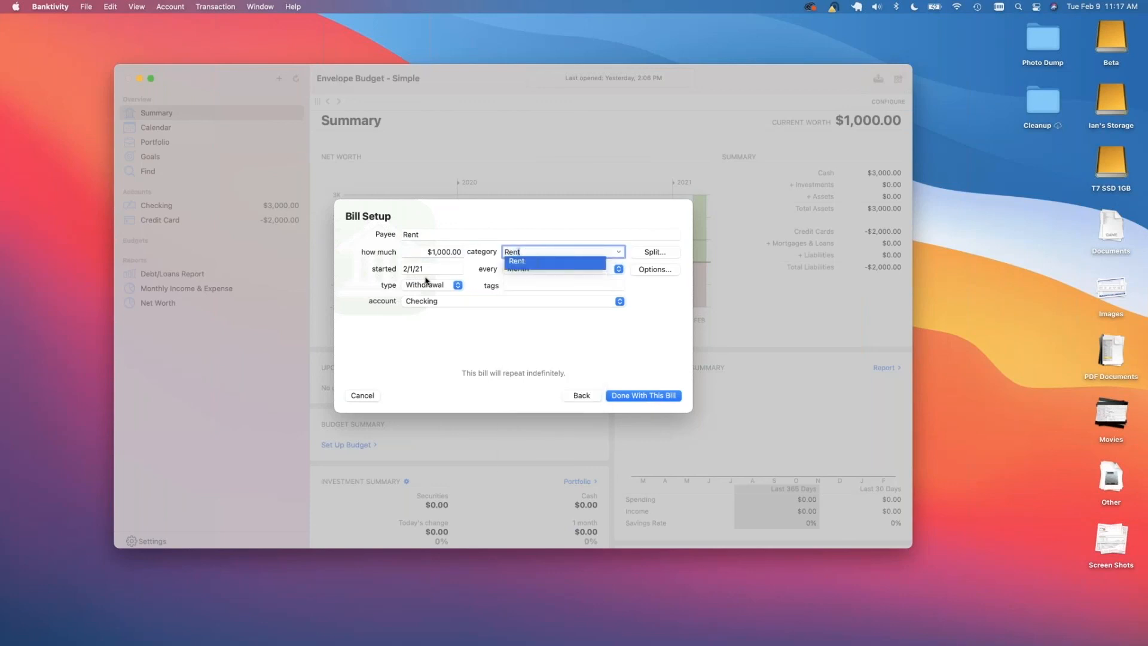
pyautogui.press('Return')
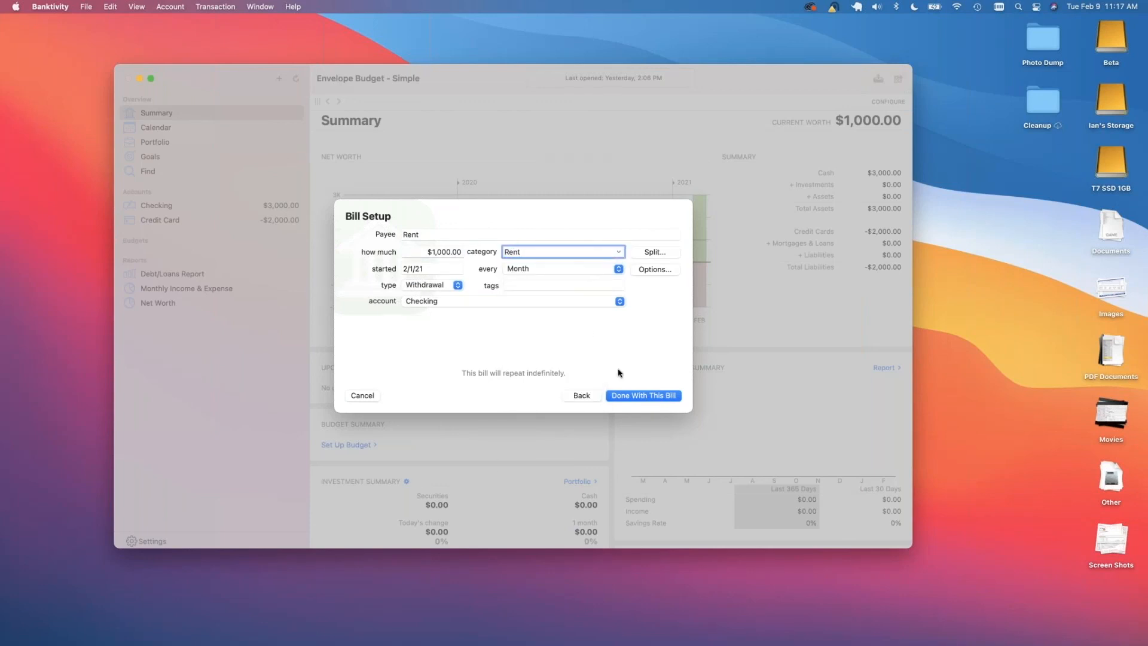
pyautogui.click(637, 402)
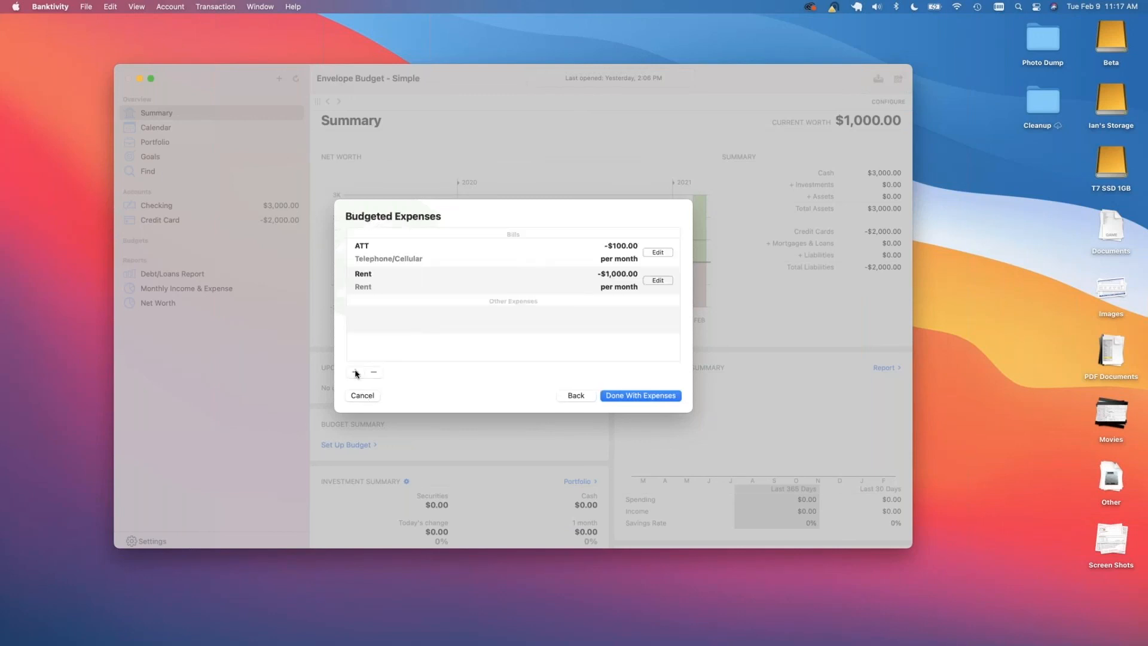
# Add an unscheduled expense of $500.00 per month in the Groceries category.
pyautogui.click(355, 372)
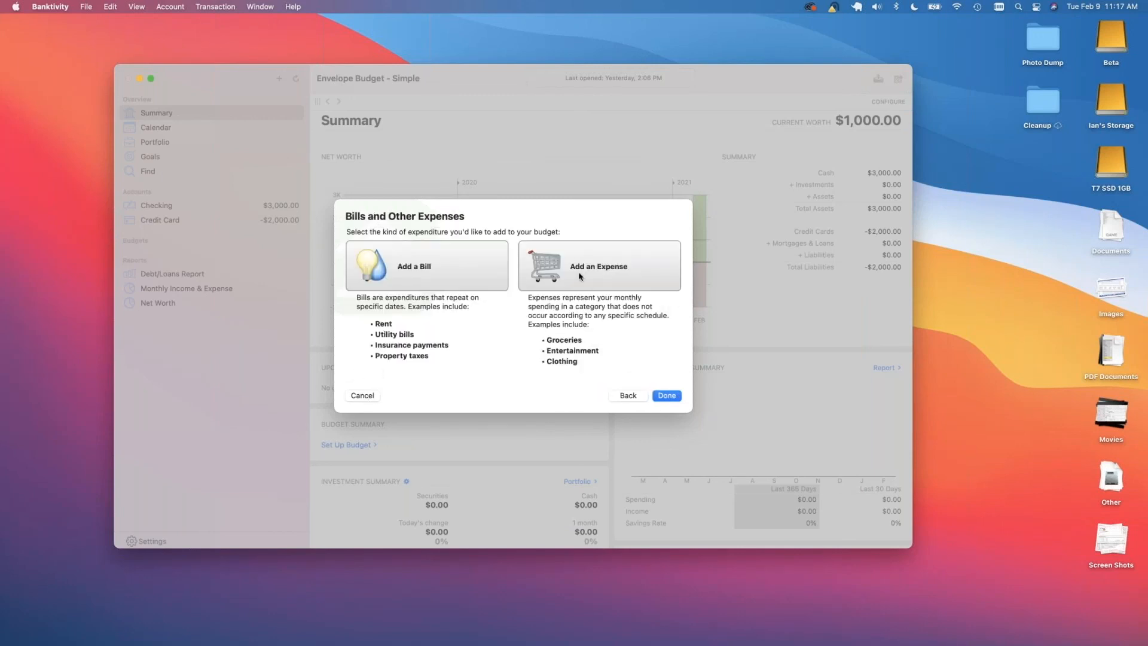
pyautogui.click(583, 270)
pyautogui.write('500')
pyautogui.press('Tab')
pyautogui.write('Gro')
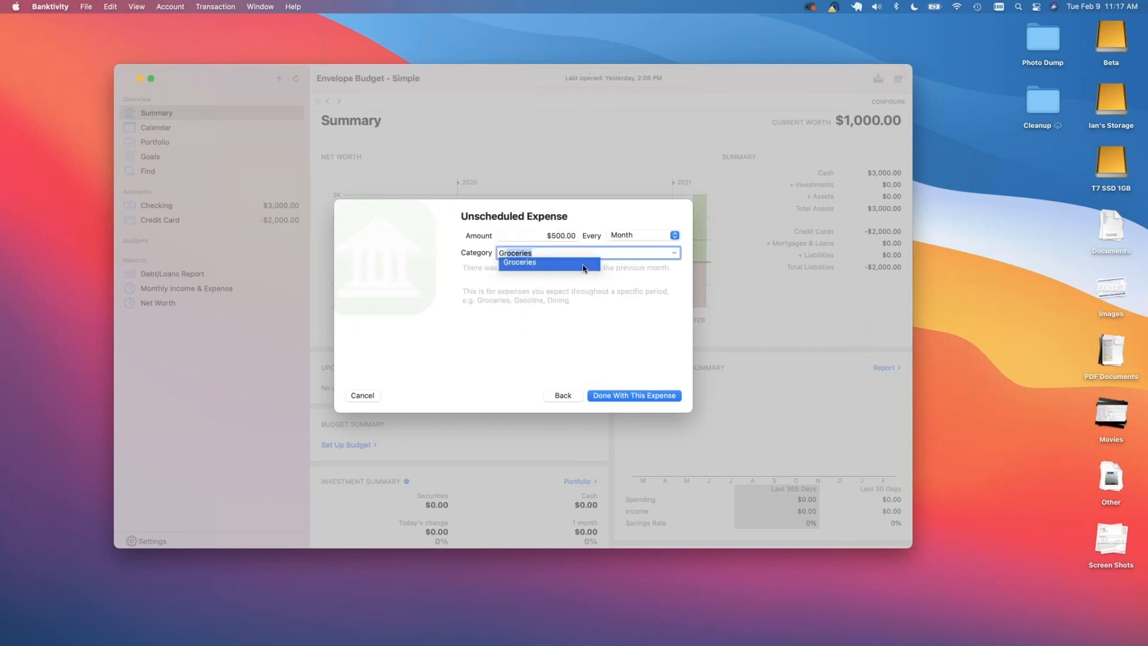
pyautogui.click(583, 268)
pyautogui.click(637, 397)
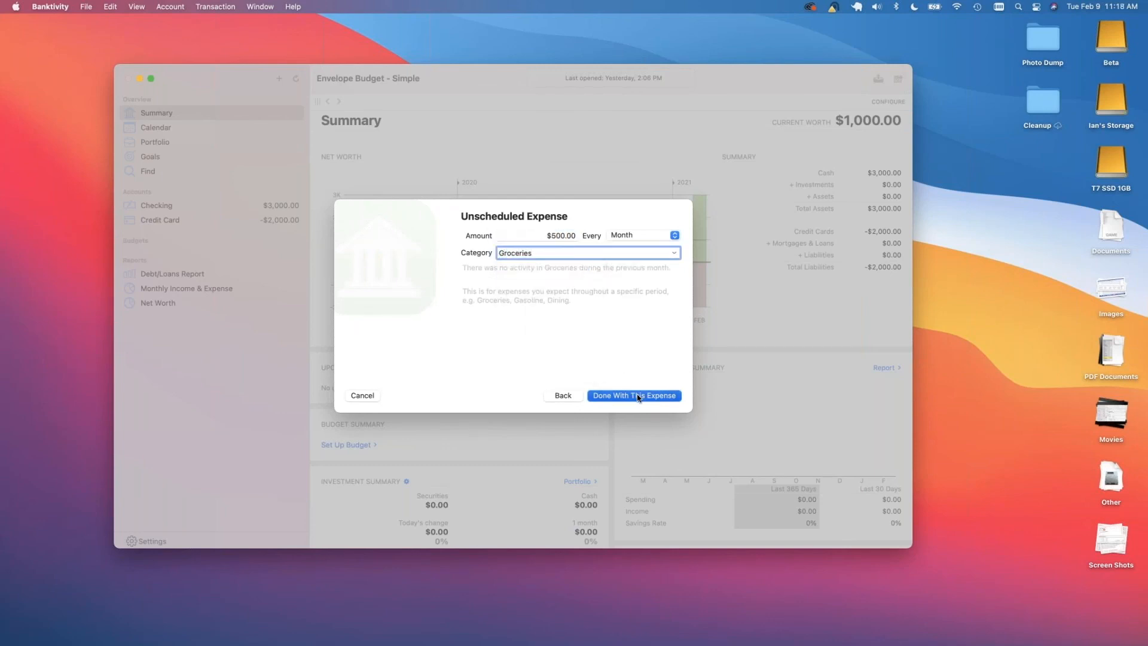
# Add an unscheduled expense of $100.00 per month in the Gasoline/Fuel category.
pyautogui.click(356, 375)
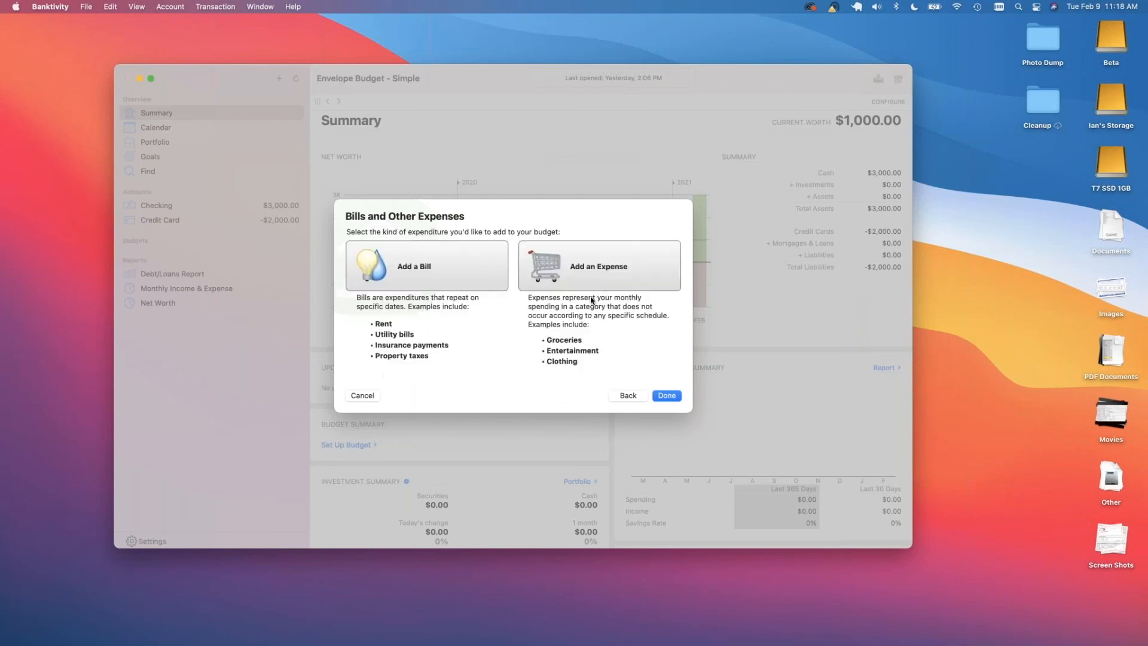
pyautogui.click(598, 279)
pyautogui.write('100')
pyautogui.click(652, 238)
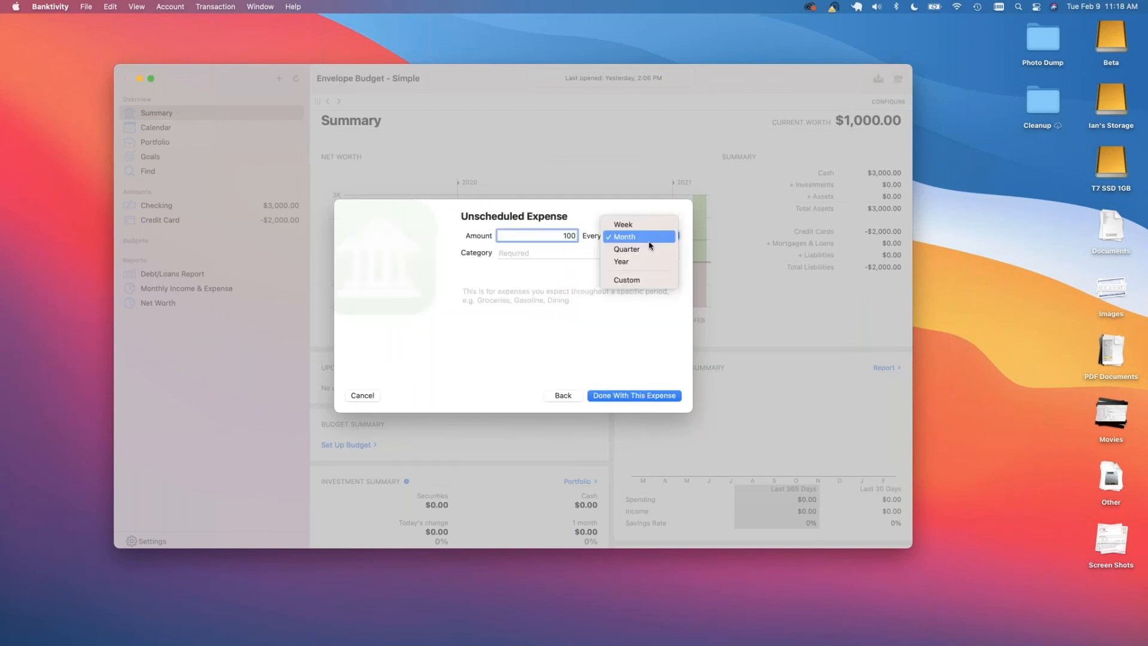
pyautogui.click(649, 239)
pyautogui.click(566, 253)
pyautogui.write('Gasoline/Fuel')
pyautogui.press('Return')
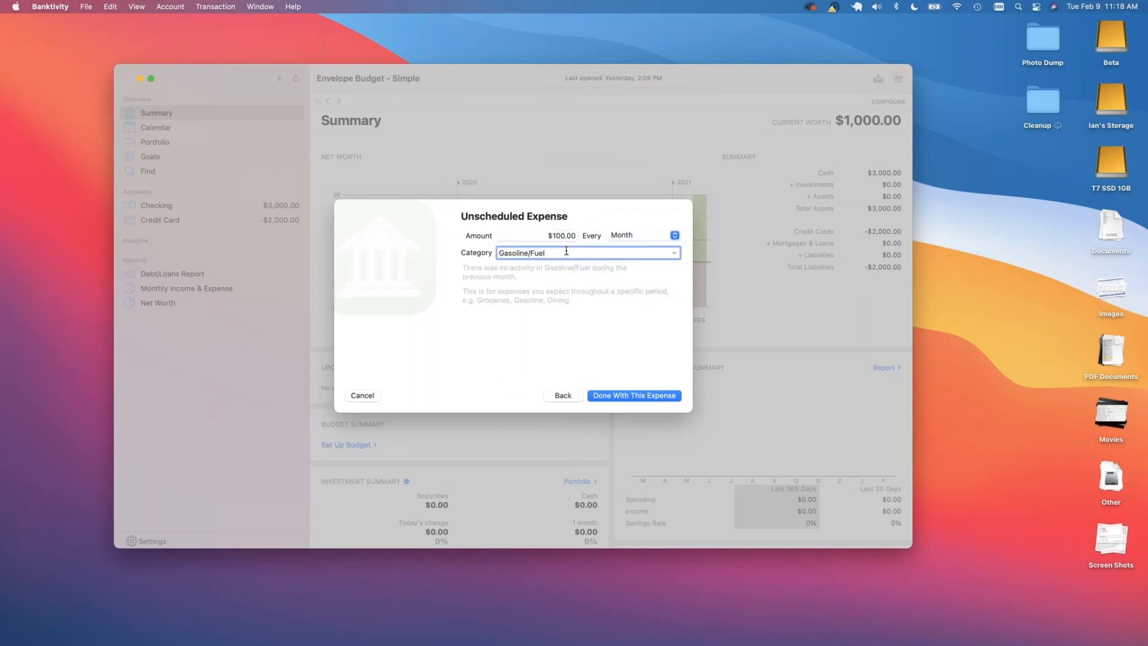
pyautogui.click(637, 398)
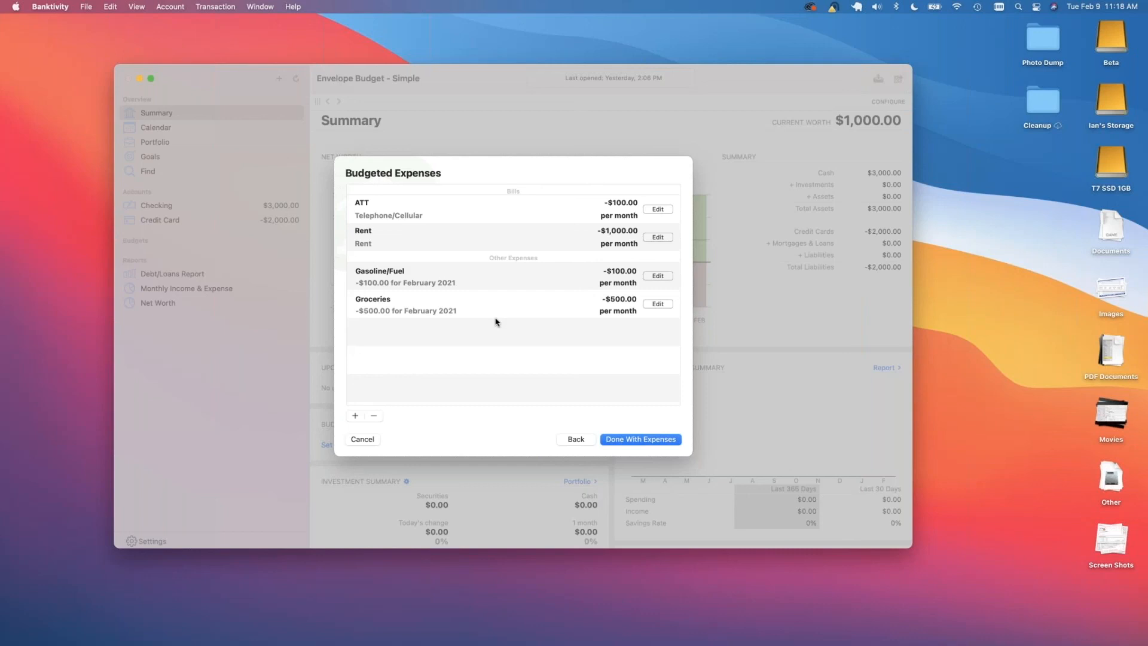
# Finish the budgeted expenses, start envelope setup, and allot $100.00 starting cash to Gasoline/Fuel and $200.00 to Groceries.
pyautogui.click(662, 440)
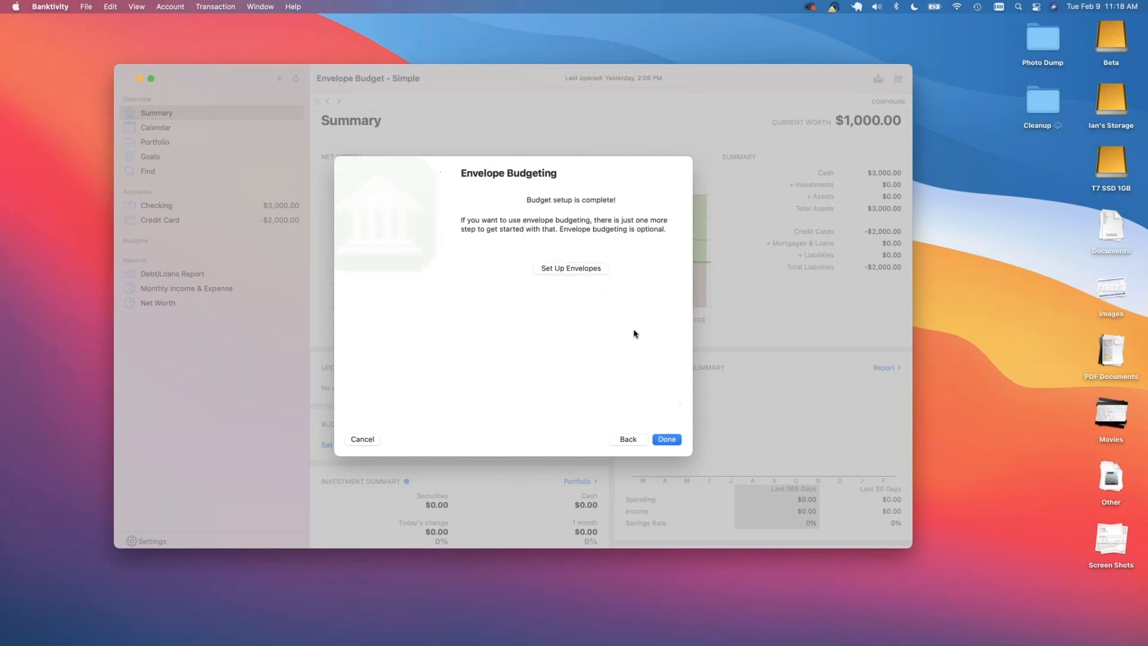
pyautogui.click(560, 271)
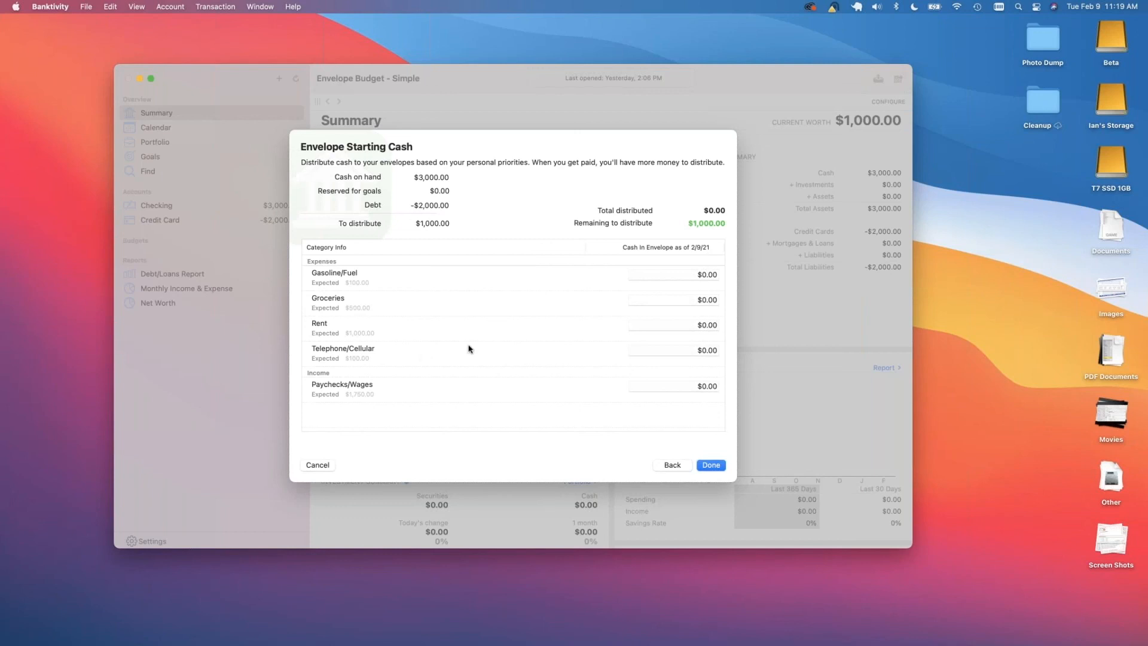
pyautogui.click(708, 273)
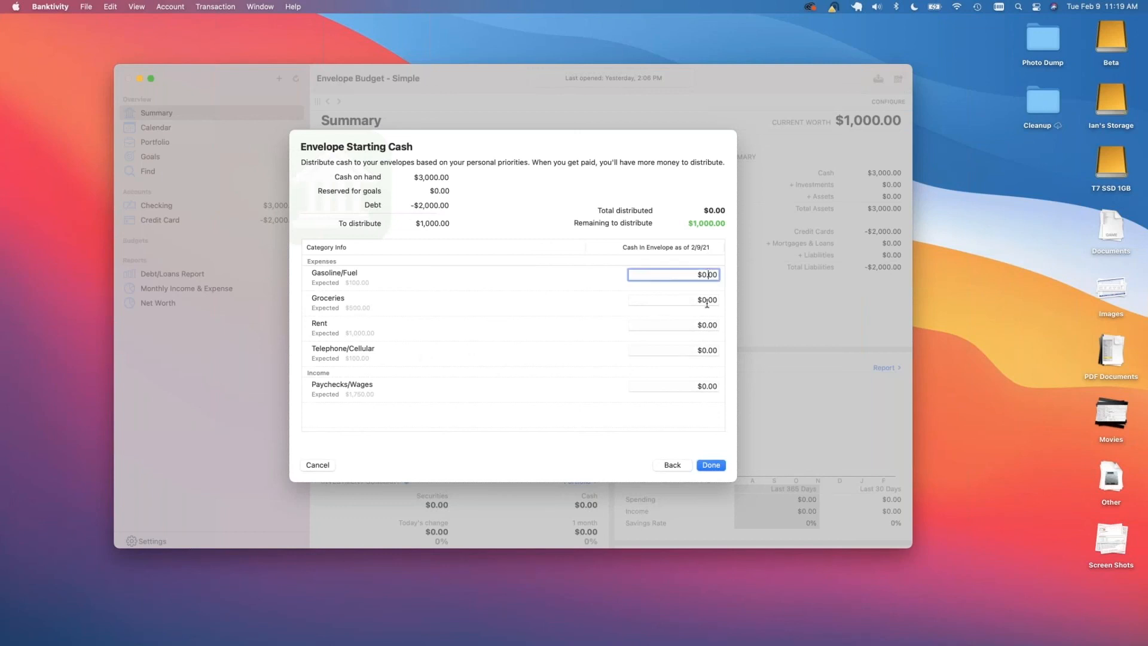
pyautogui.click(707, 300)
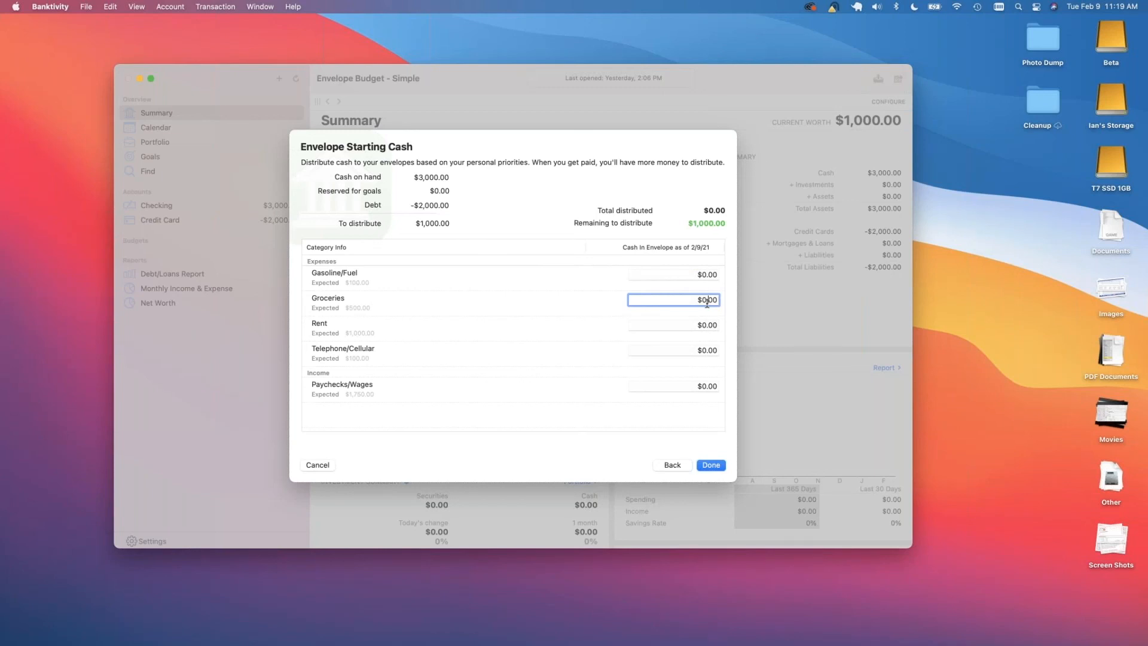
pyautogui.click(709, 275)
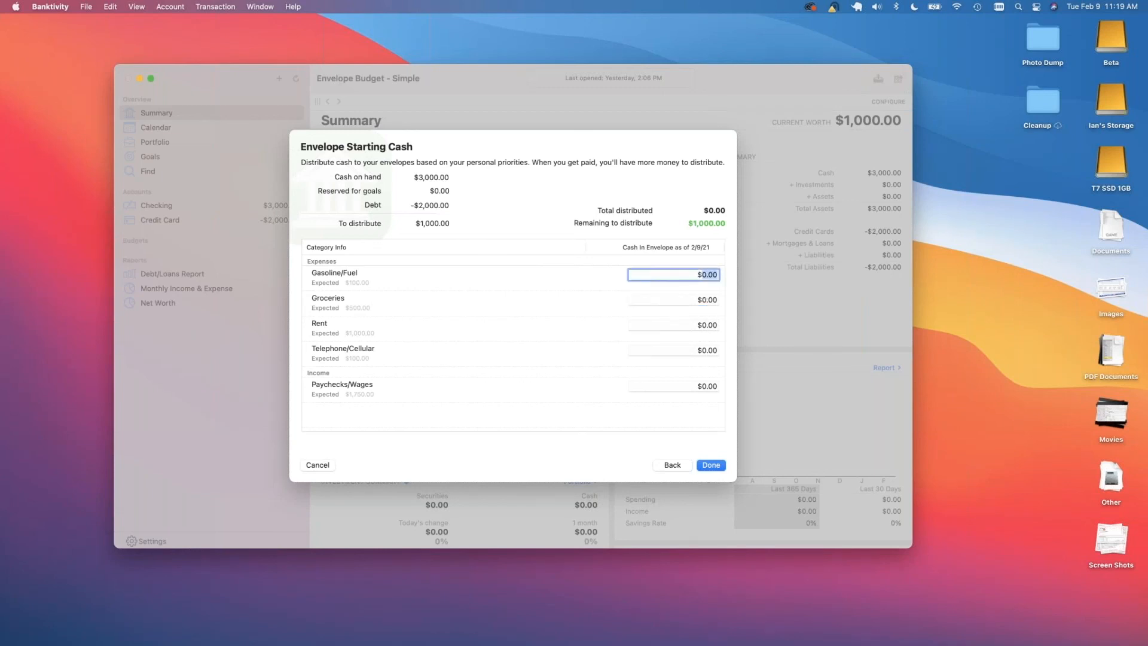
pyautogui.write('100')
pyautogui.click(708, 299)
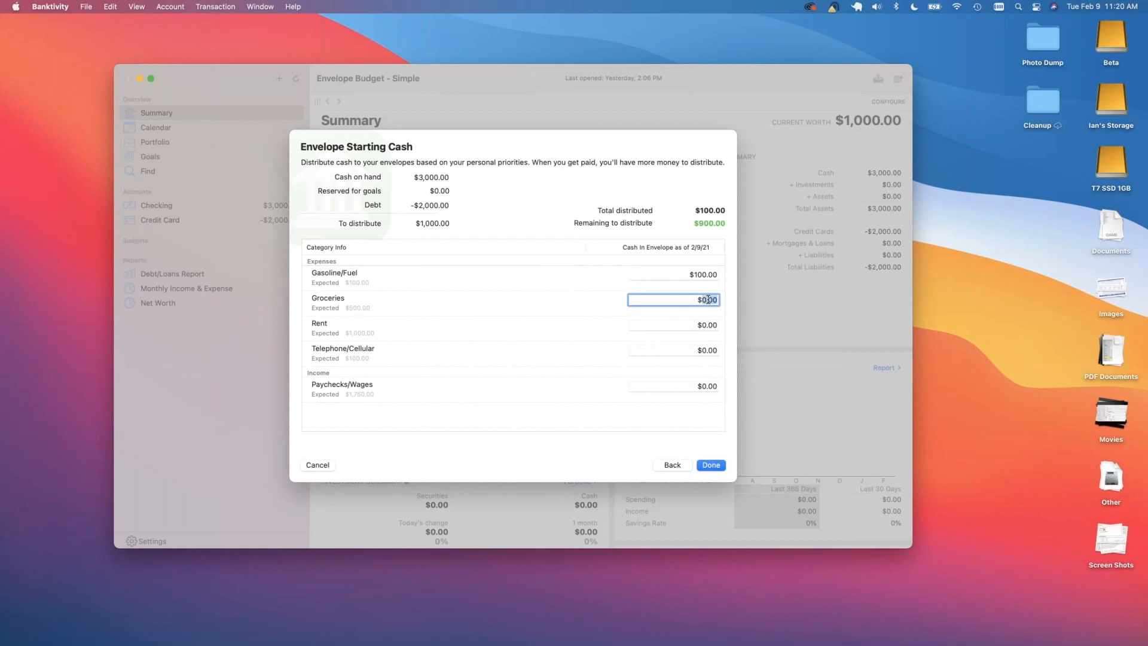
pyautogui.write('200')
# Allot $600.00 of starting cash to the Rent envelope and $100.00 to the Telephone/Cellular envelope.
pyautogui.click(709, 327)
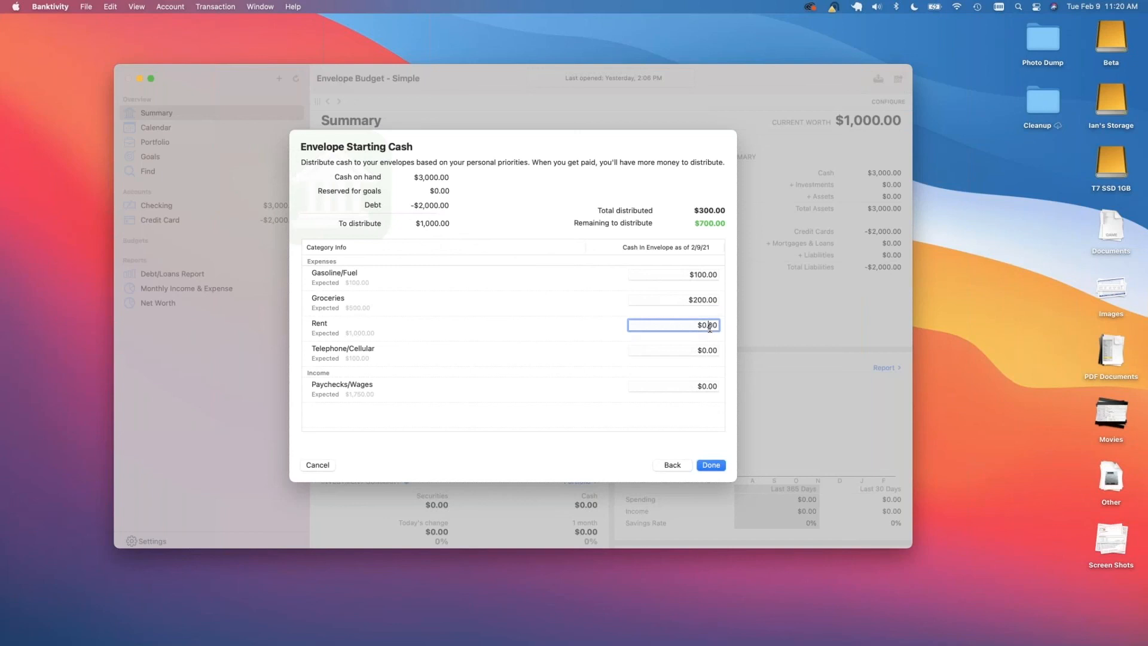
pyautogui.doubleClick(710, 328)
pyautogui.write('600')
pyautogui.press('Tab')
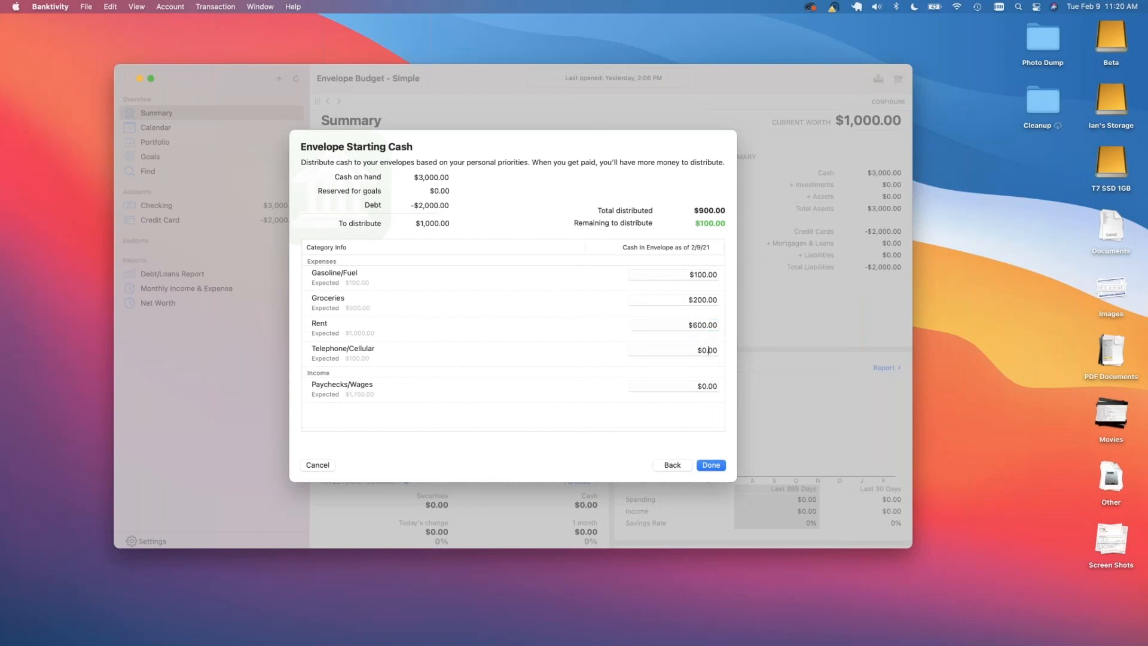
pyautogui.write('100')
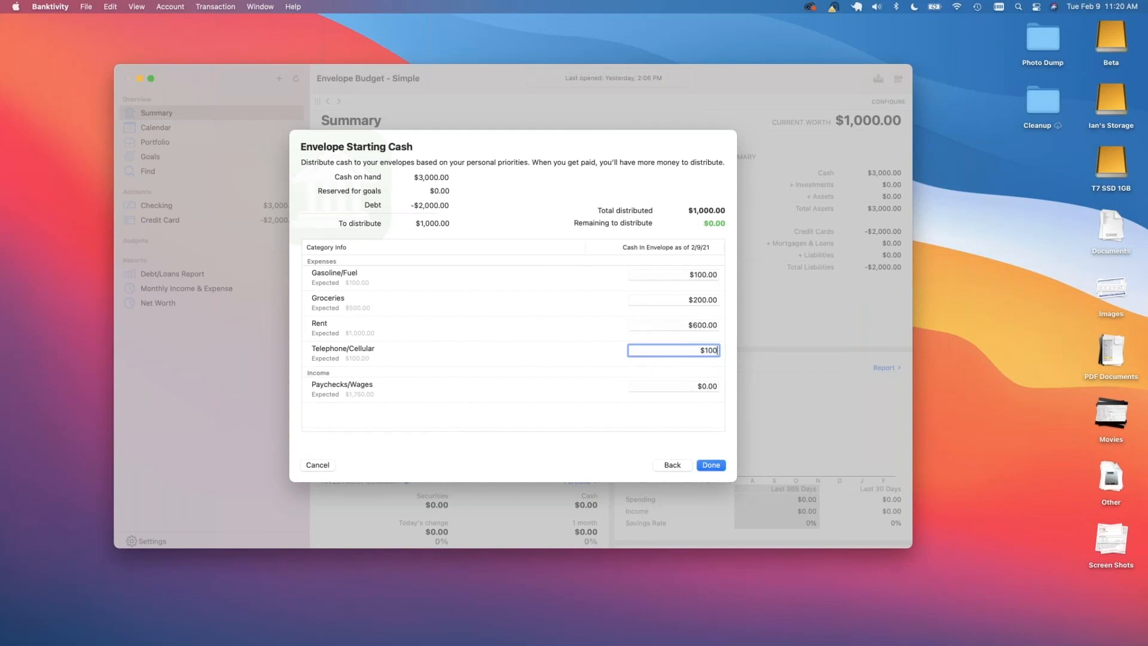
# Complete the envelope setup and review the expense and income envelopes in the new budget.
pyautogui.click(671, 323)
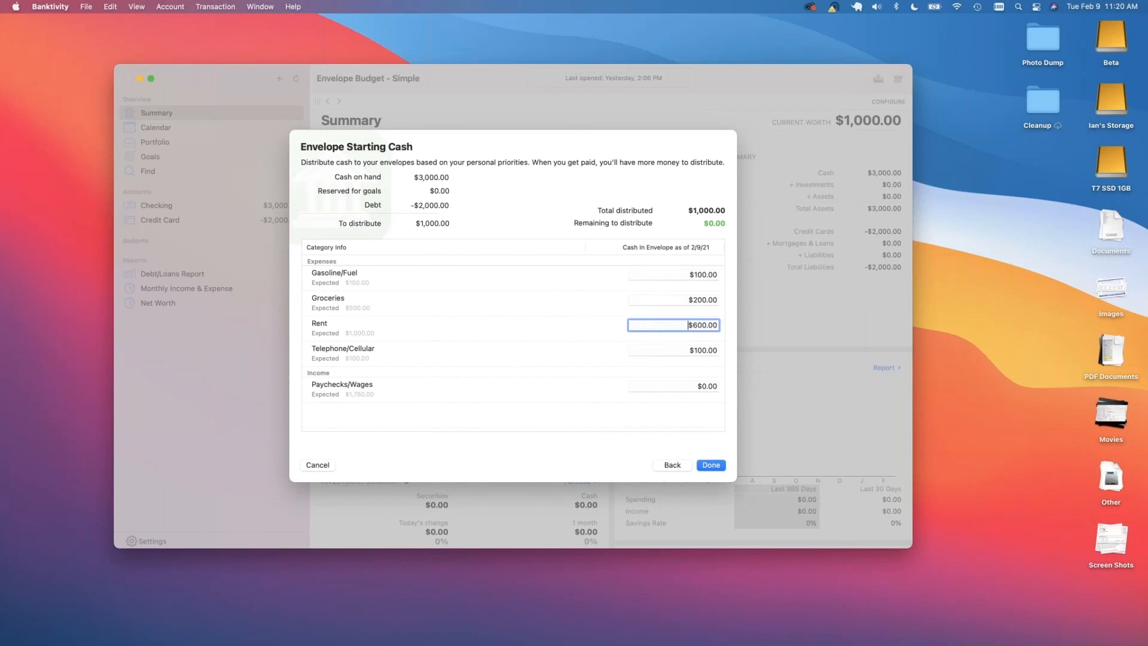
pyautogui.click(702, 350)
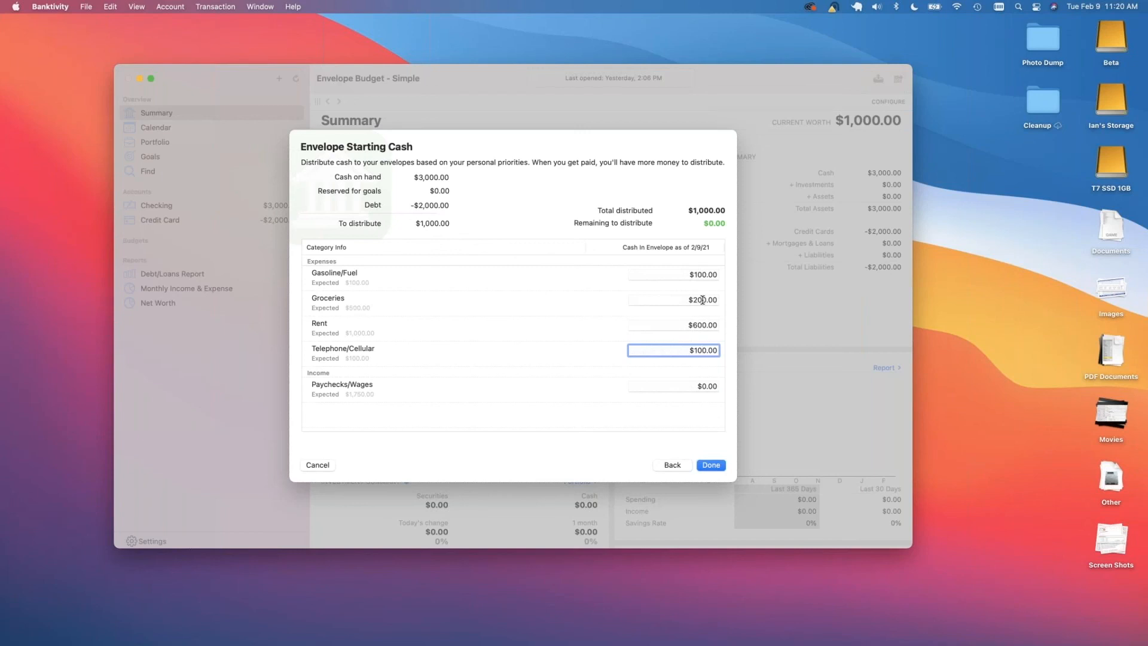
pyautogui.click(704, 274)
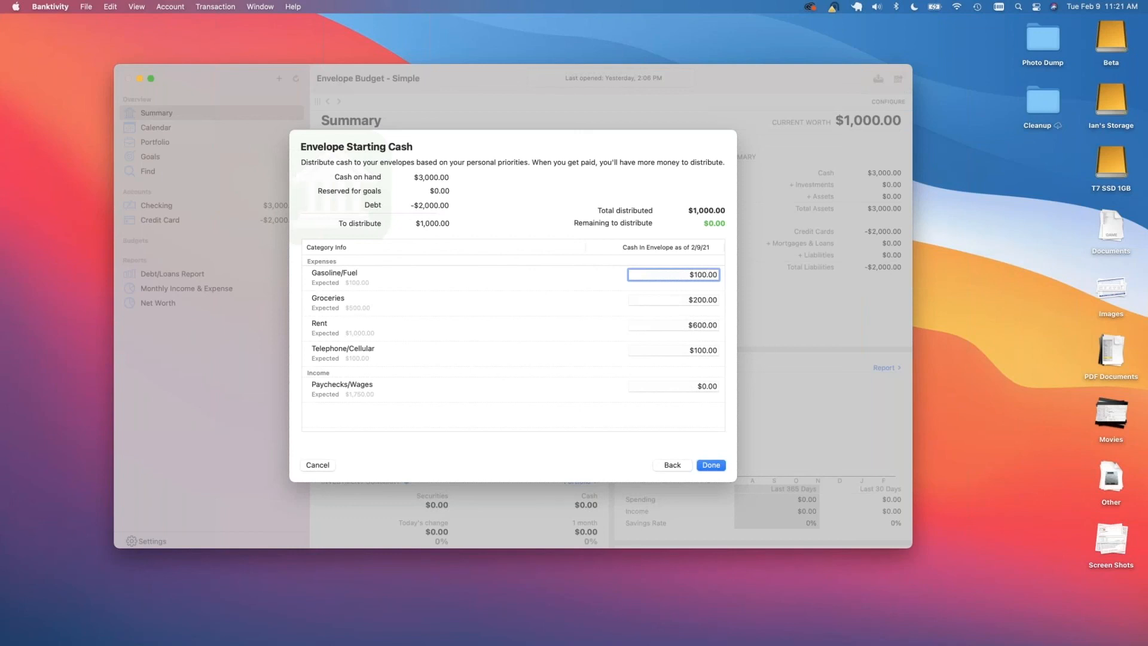
pyautogui.click(702, 325)
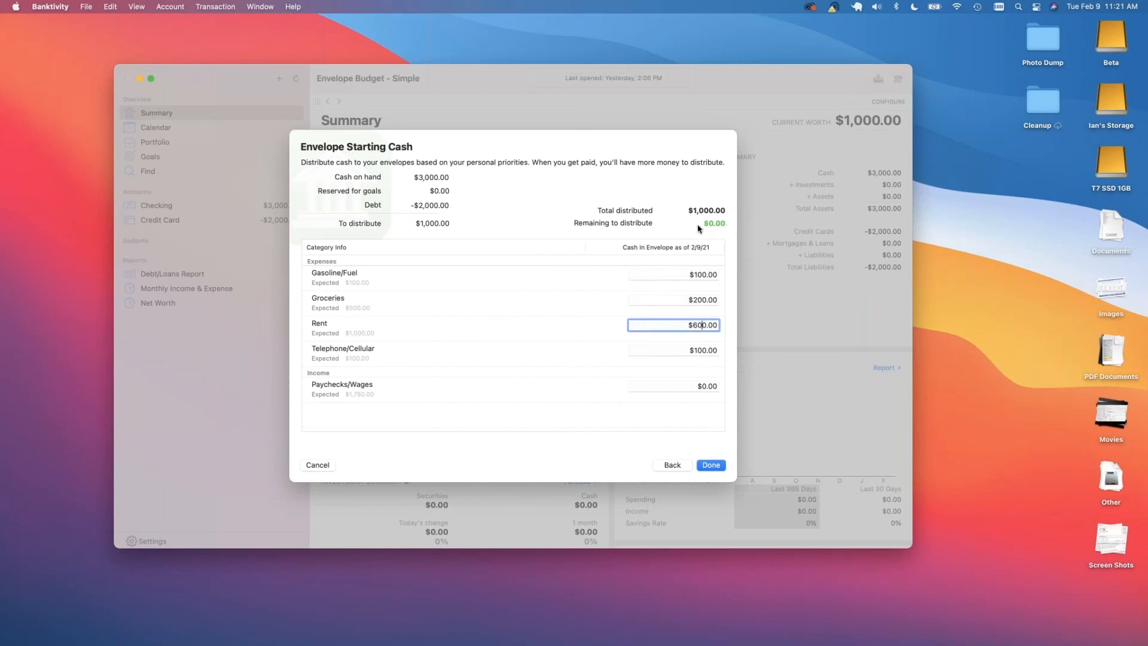
pyautogui.click(696, 353)
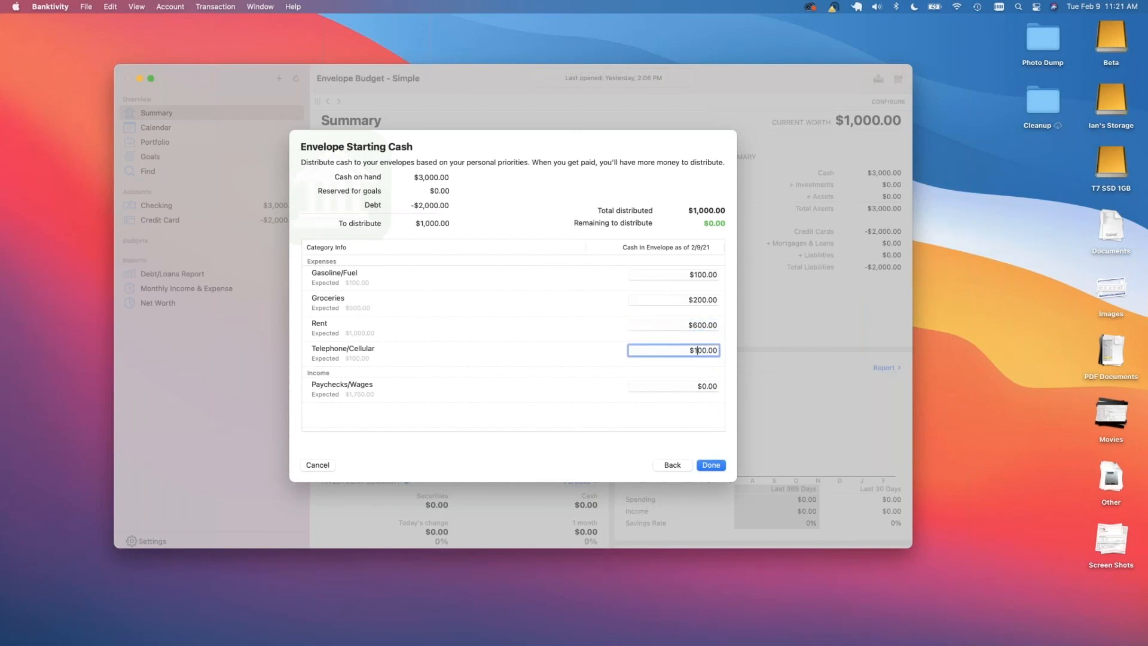
pyautogui.click(710, 466)
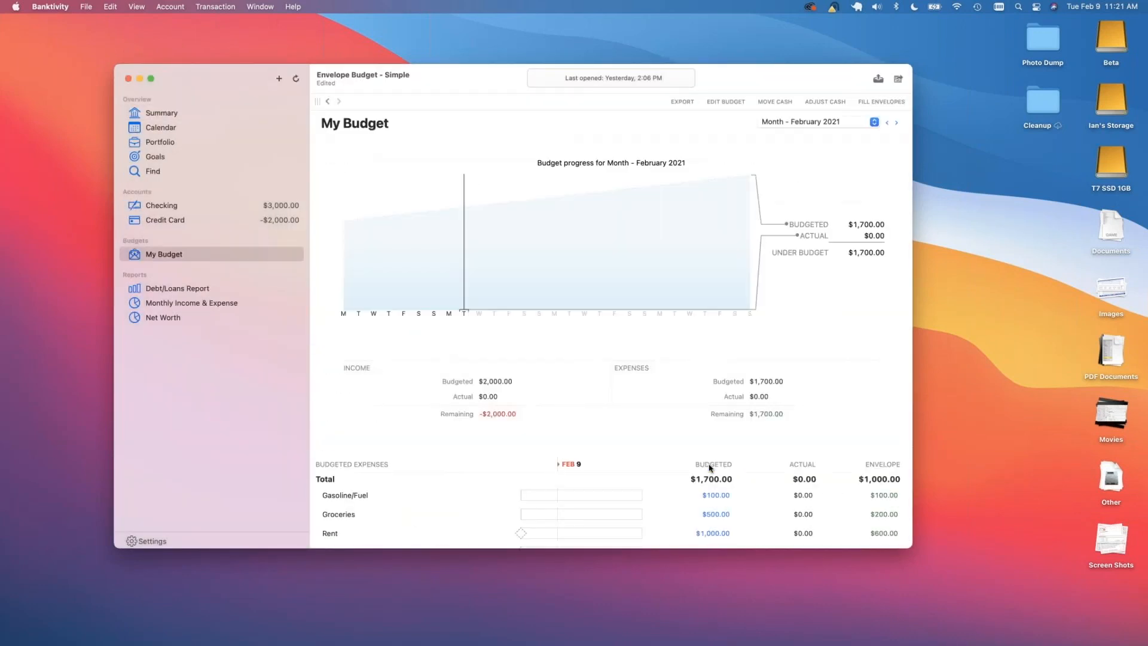
pyautogui.scroll(-1, 710, 467)
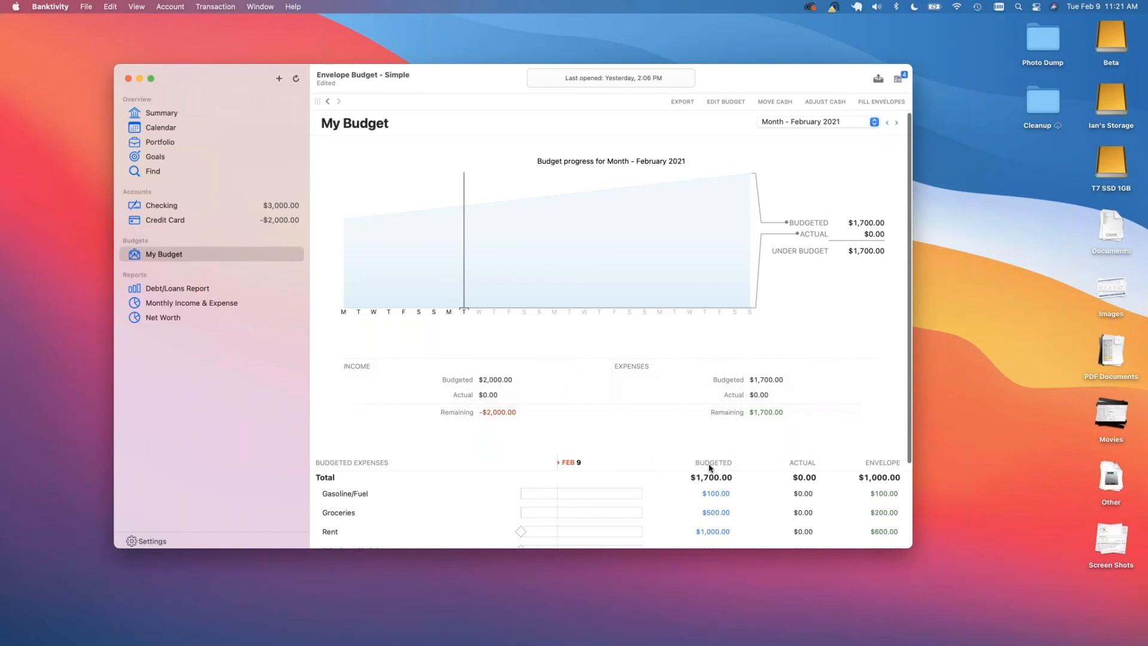
pyautogui.scroll(-3, 710, 467)
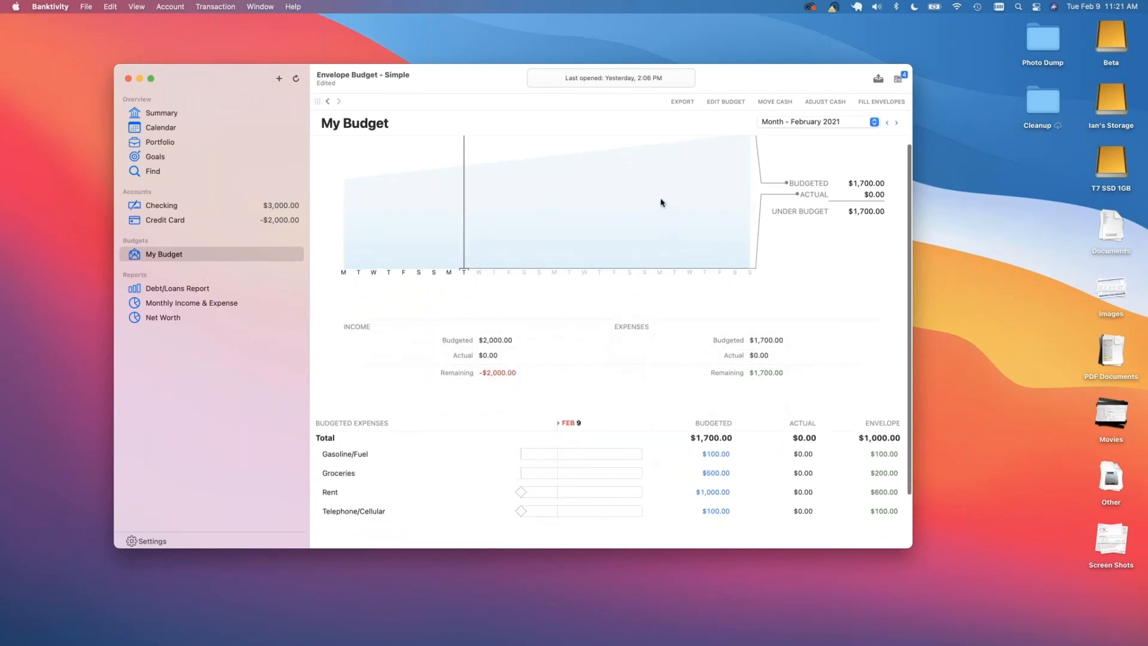
pyautogui.scroll(-2, 776, 305)
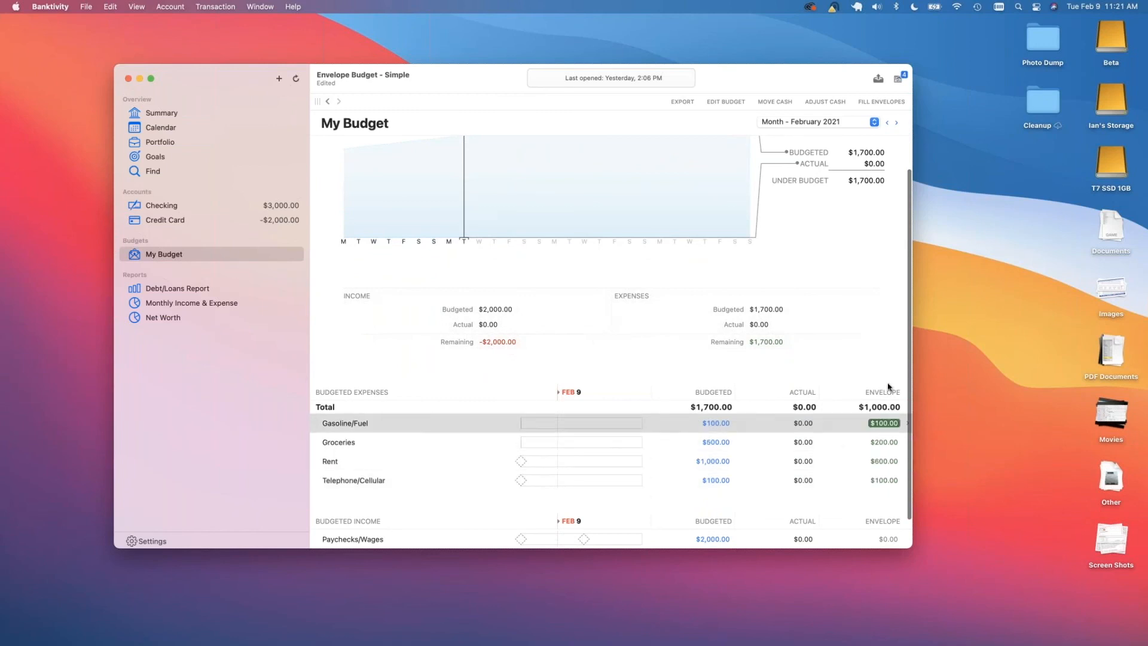
pyautogui.scroll(-3, 887, 379)
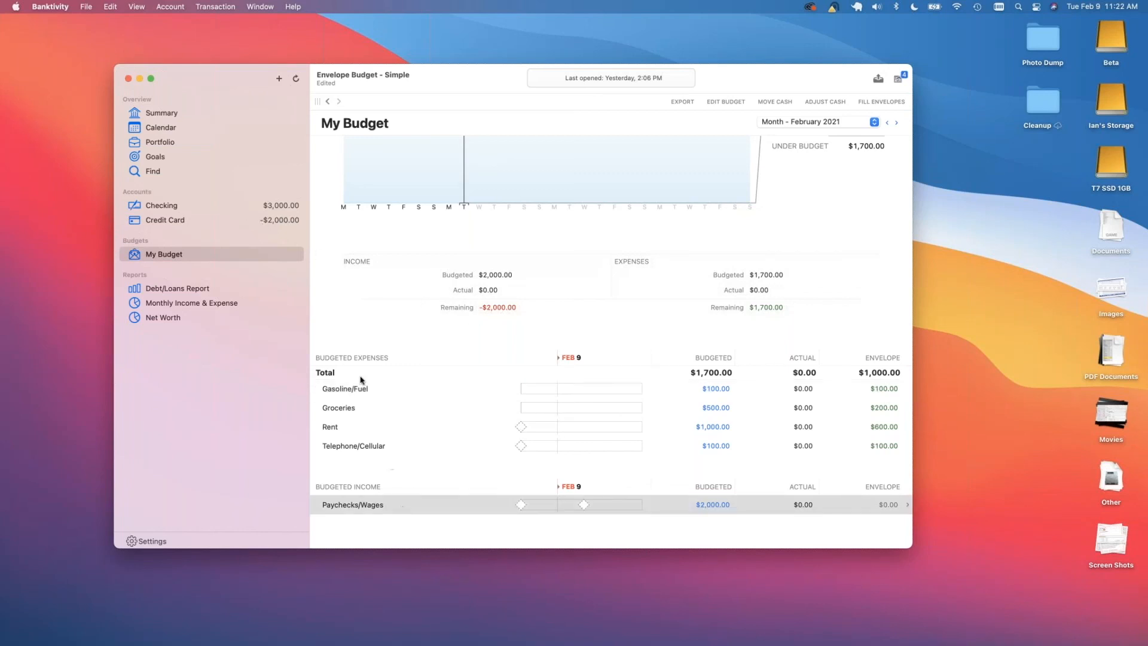
# Record a $50.00 Flowershop withdrawal in the Gifts category on the Credit Card account.
pyautogui.click(237, 221)
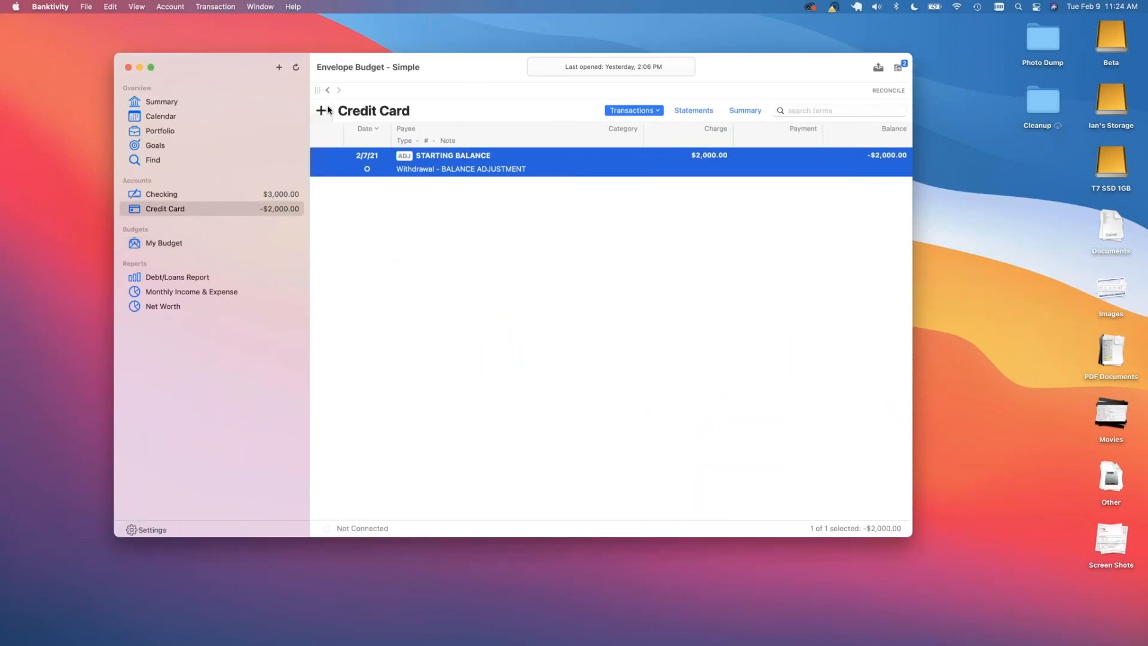
pyautogui.click(321, 111)
pyautogui.click(389, 178)
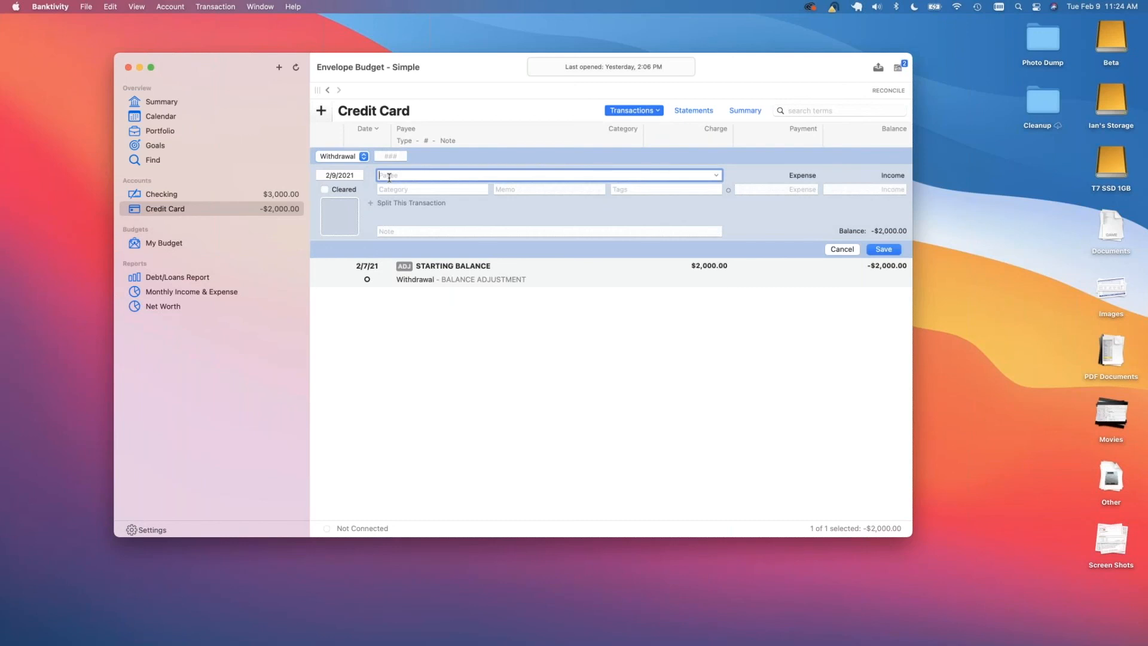
pyautogui.write('Flowershop')
pyautogui.press('Return')
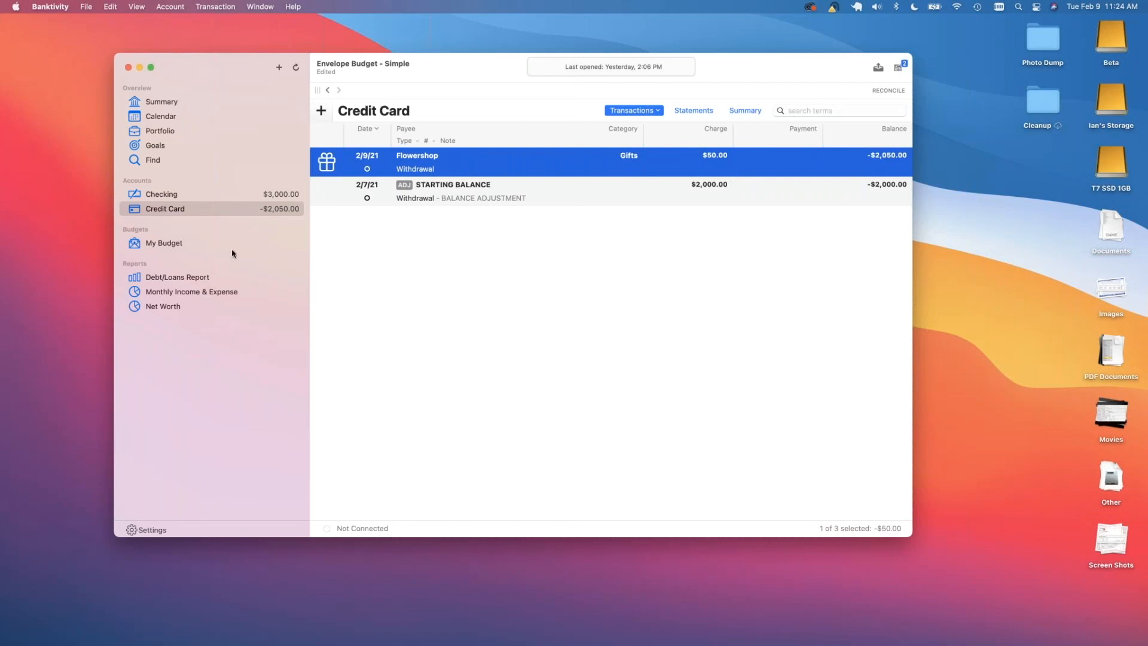
# Cover the overspent Gifts envelope in My Budget with $50.00 taken from the Groceries envelope.
pyautogui.click(179, 244)
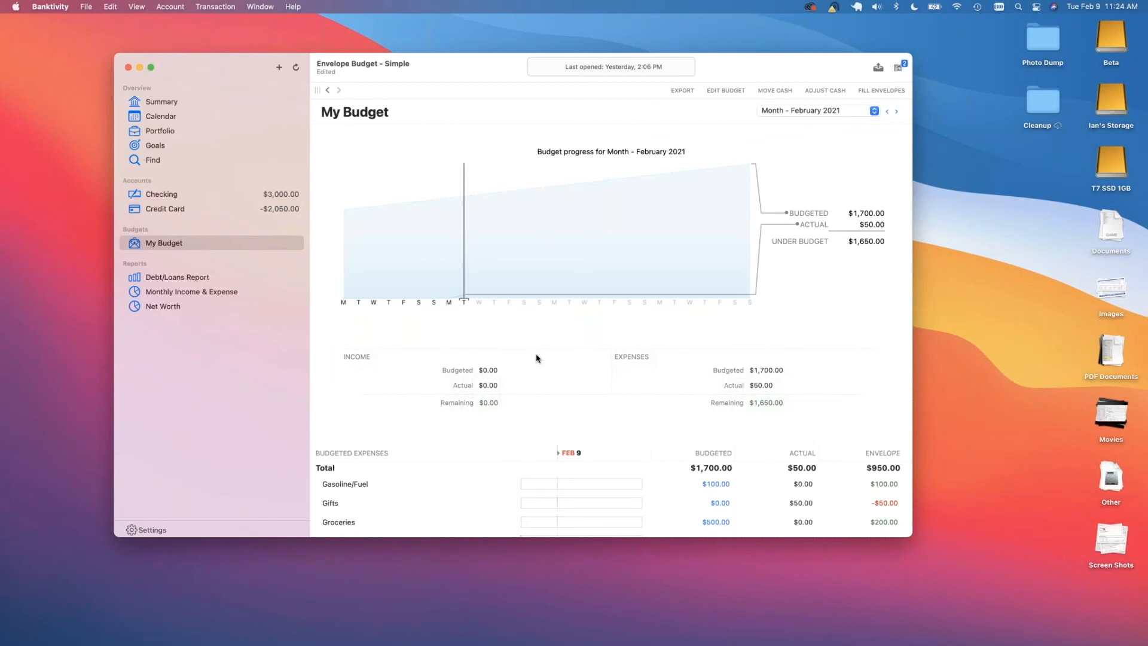
pyautogui.scroll(-2, 536, 358)
pyautogui.click(883, 442)
pyautogui.click(895, 500)
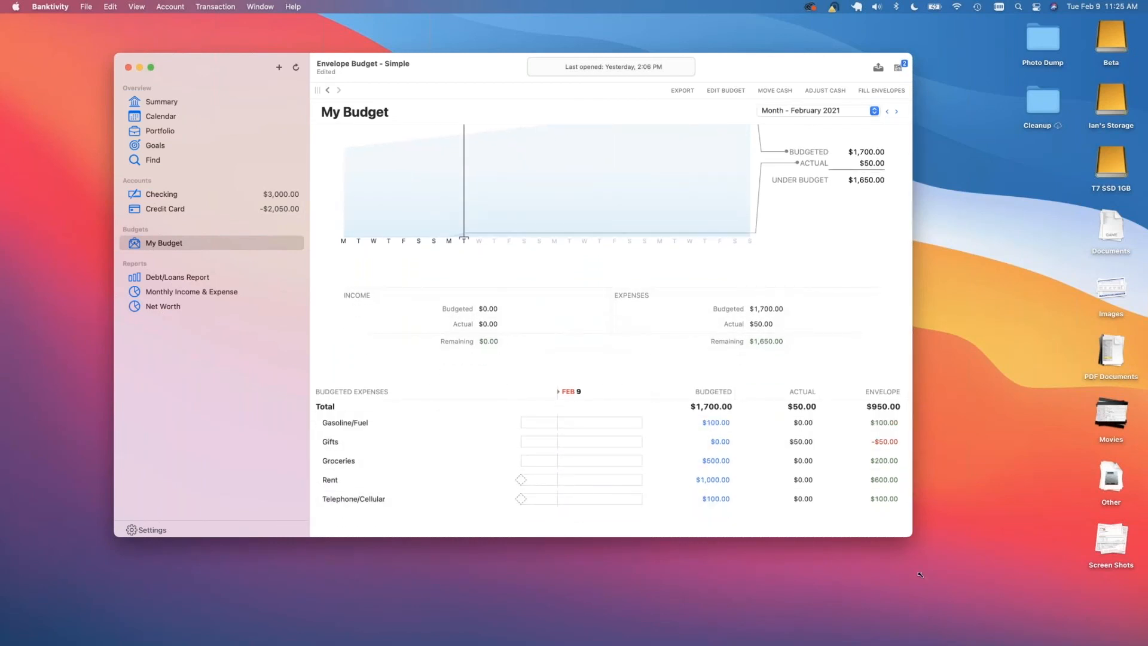
pyautogui.click(894, 485)
pyautogui.click(877, 391)
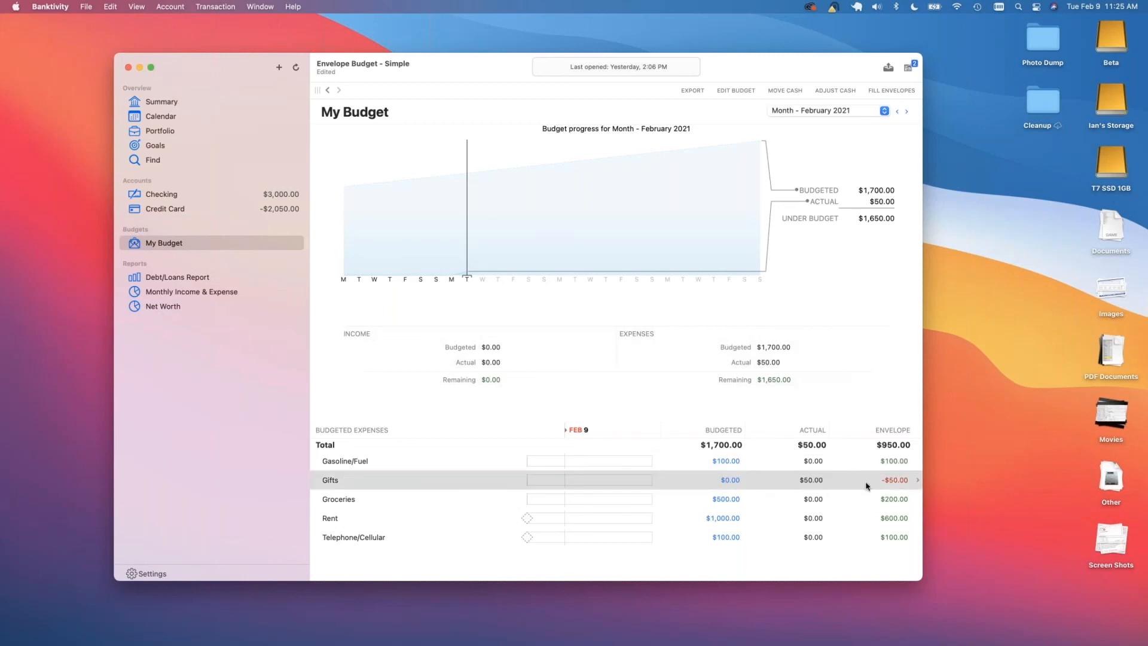
pyautogui.click(893, 482)
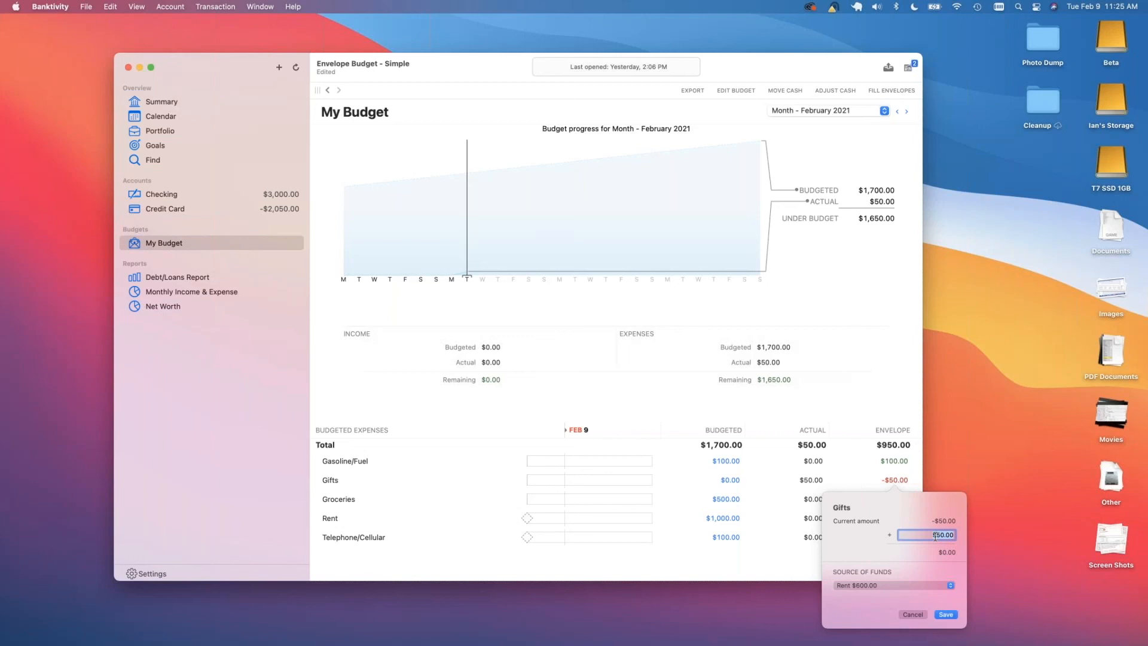
pyautogui.click(897, 586)
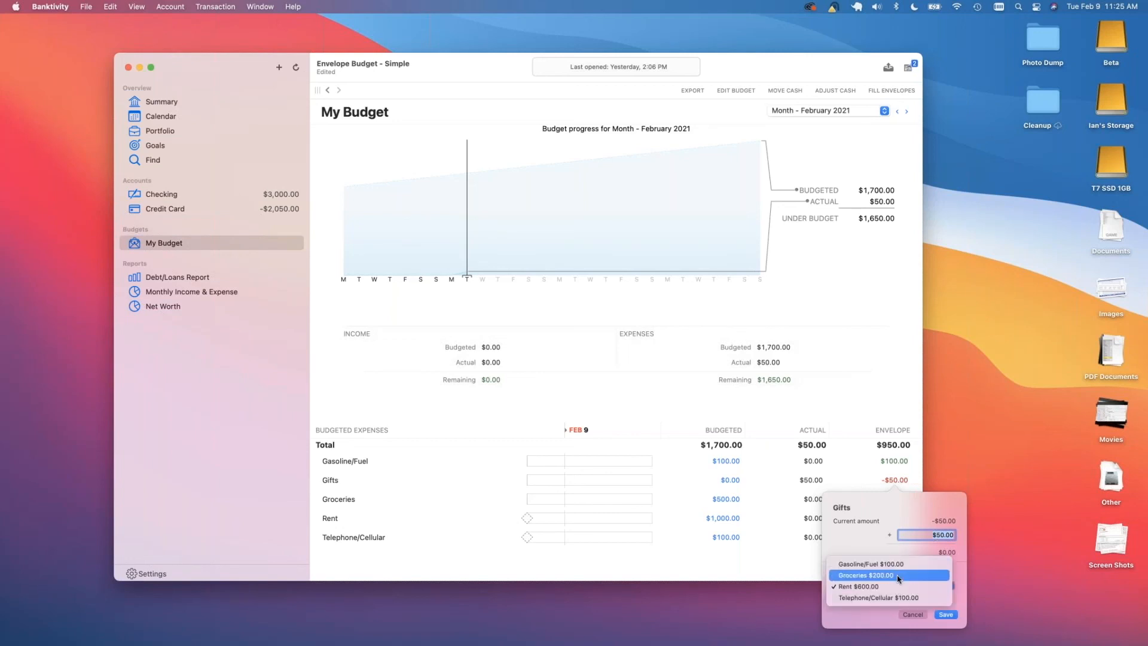
pyautogui.click(898, 576)
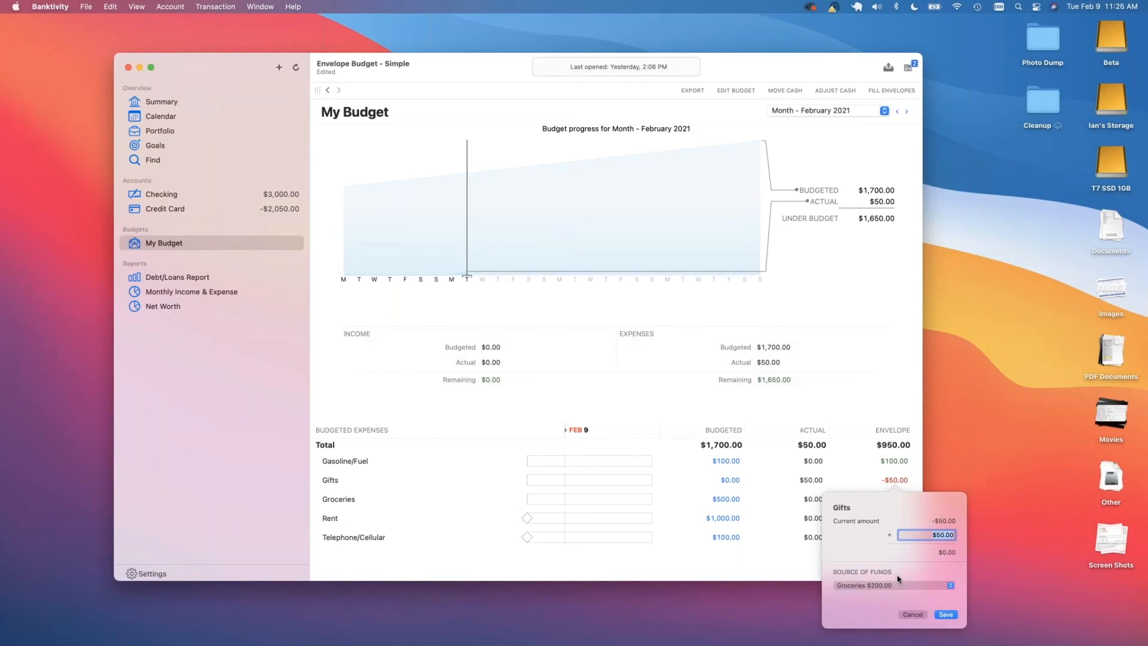
pyautogui.click(946, 615)
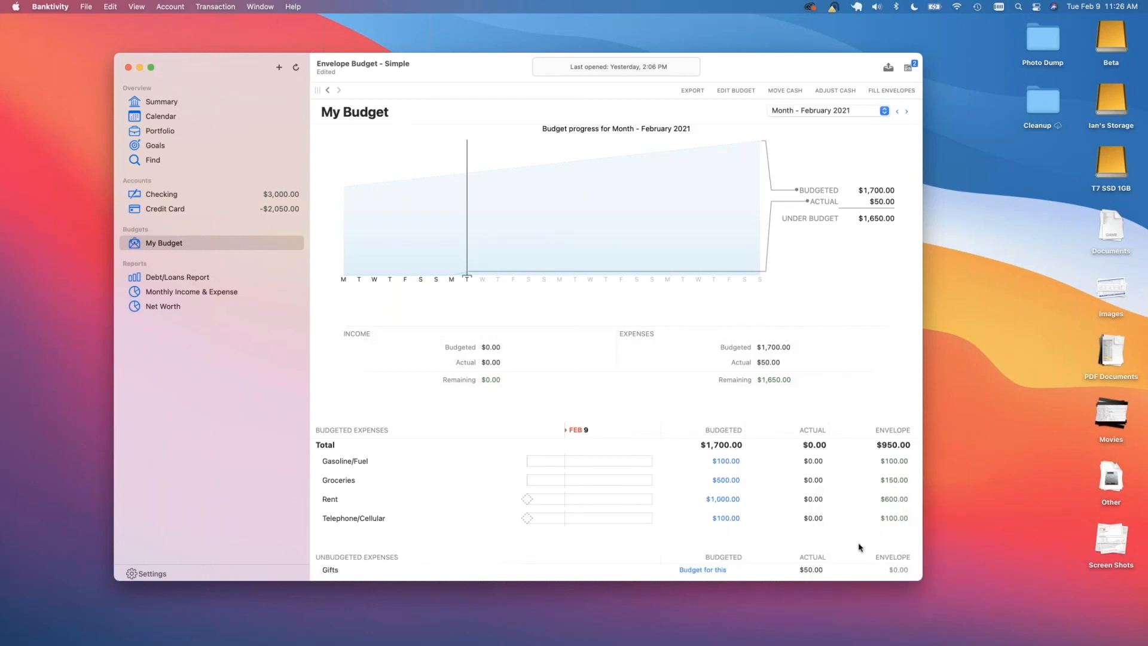
pyautogui.scroll(-2, 859, 547)
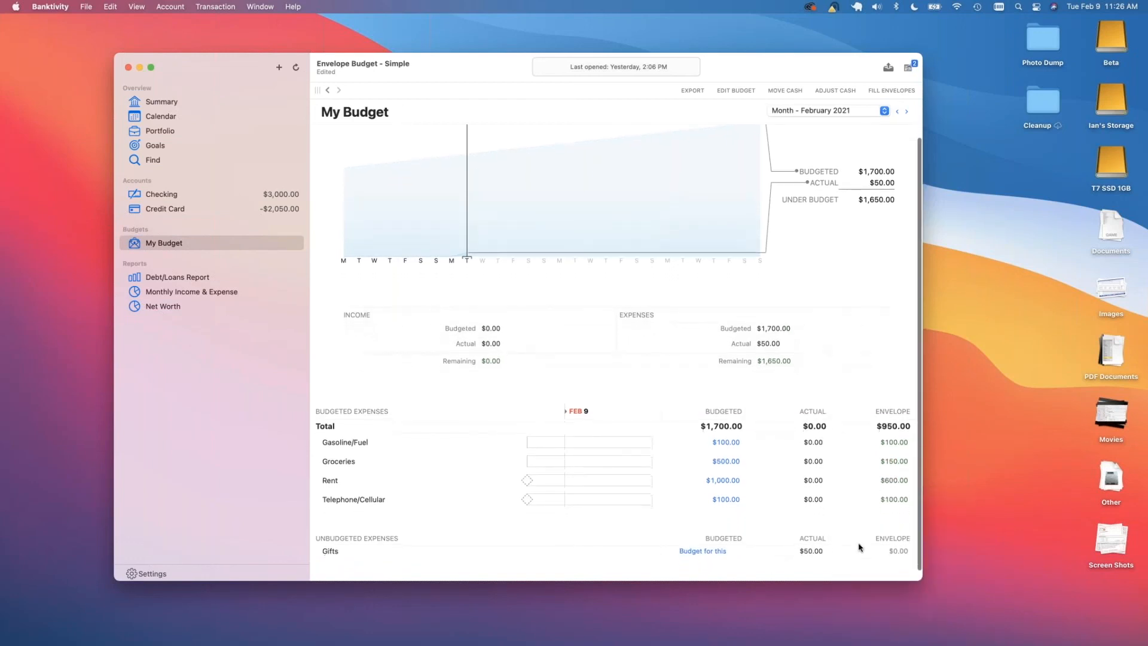
pyautogui.scroll(-1, 859, 547)
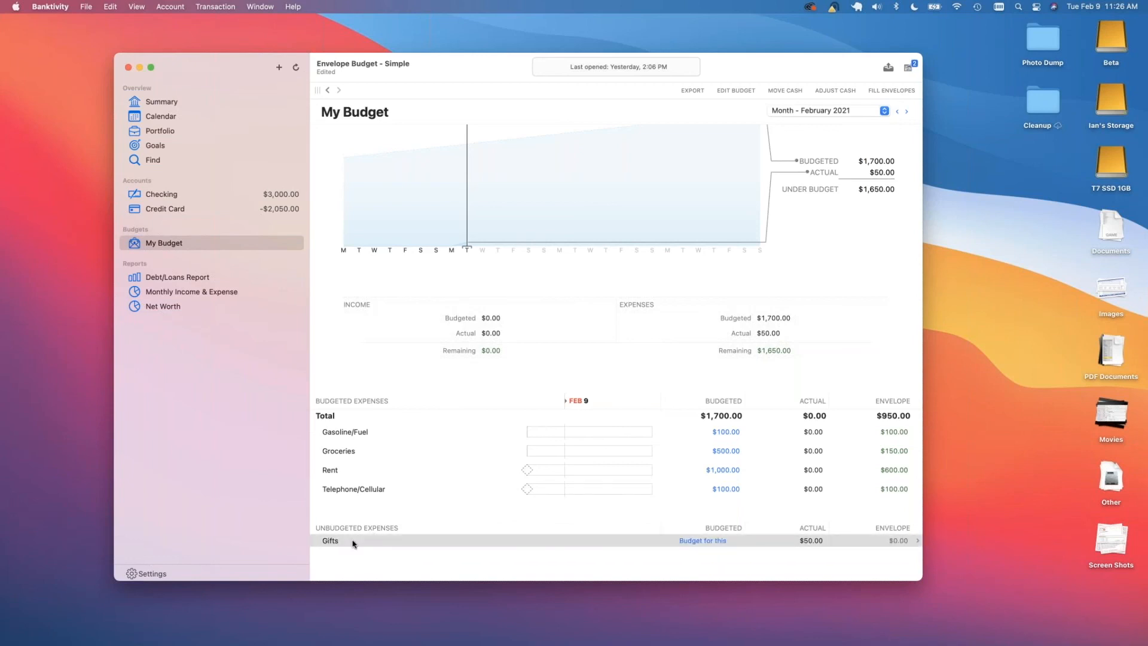
pyautogui.click(689, 540)
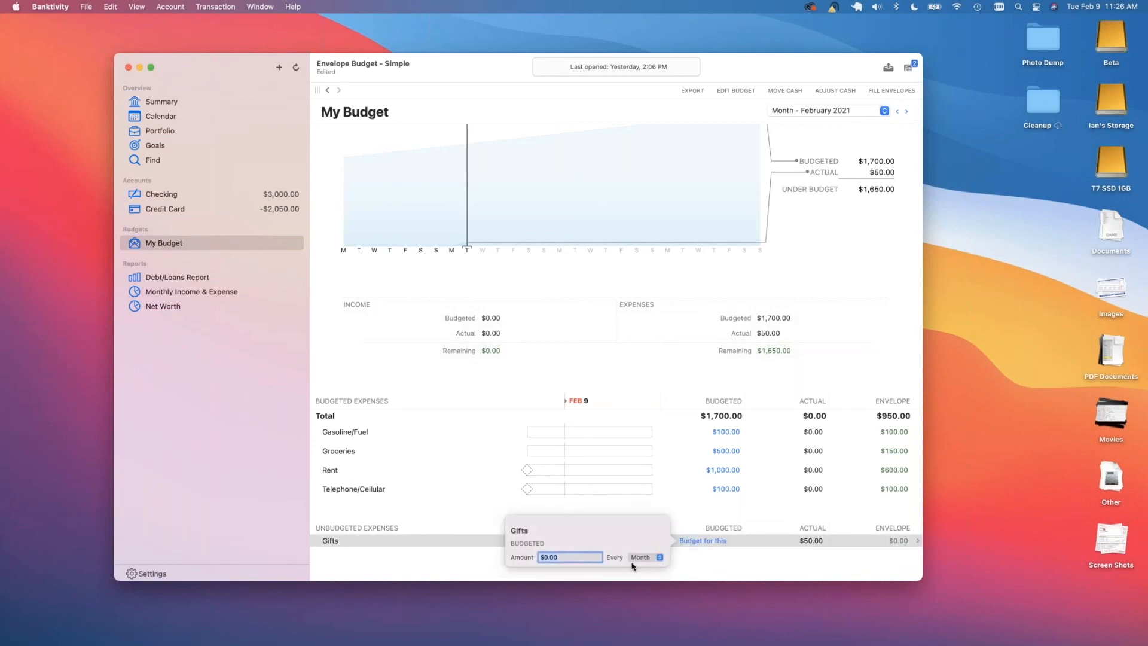
pyautogui.click(633, 560)
pyautogui.click(640, 598)
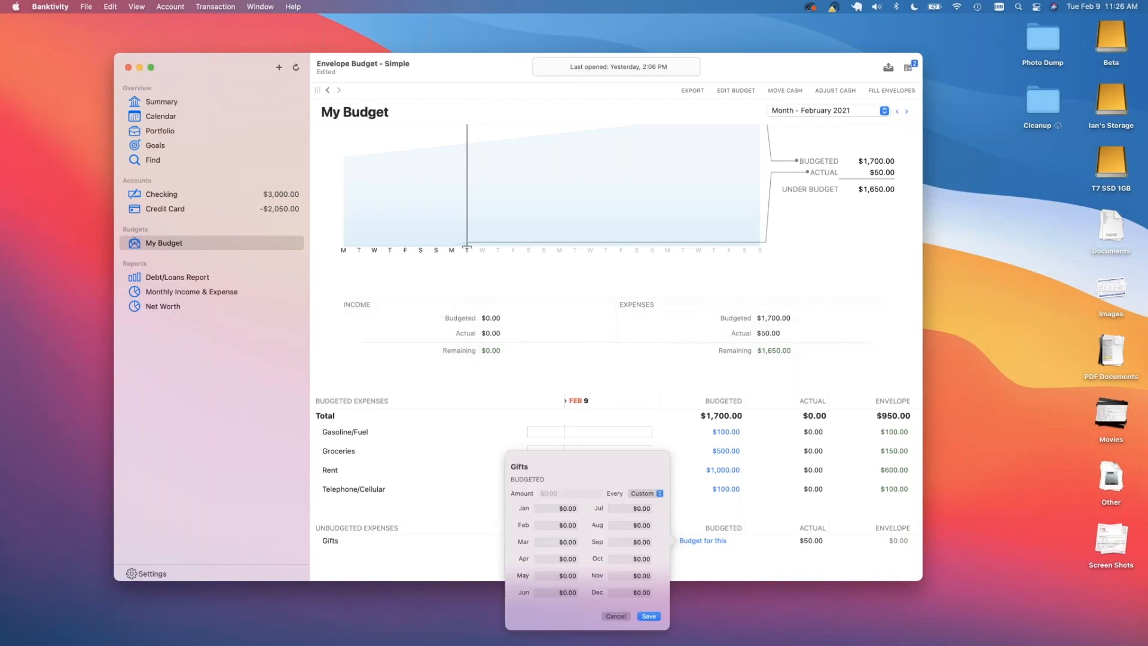
pyautogui.click(572, 525)
pyautogui.write('$50')
pyautogui.click(568, 575)
pyautogui.write('$20')
pyautogui.doubleClick(644, 593)
pyautogui.write('500')
pyautogui.click(614, 616)
pyautogui.click(711, 541)
pyautogui.click(712, 541)
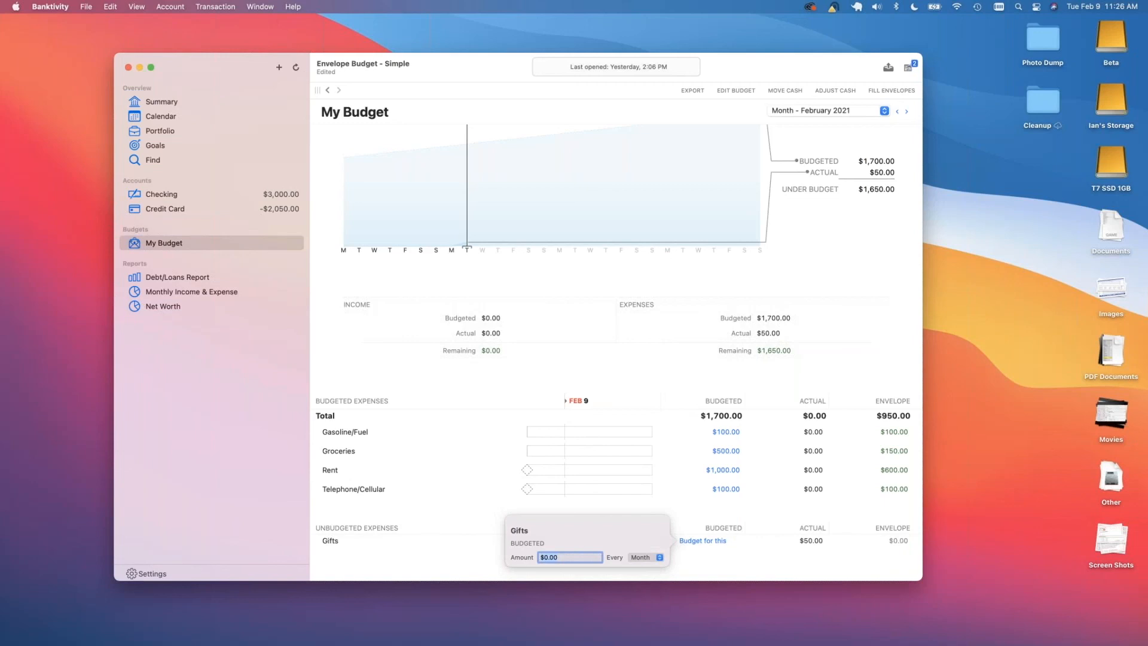
pyautogui.write('100')
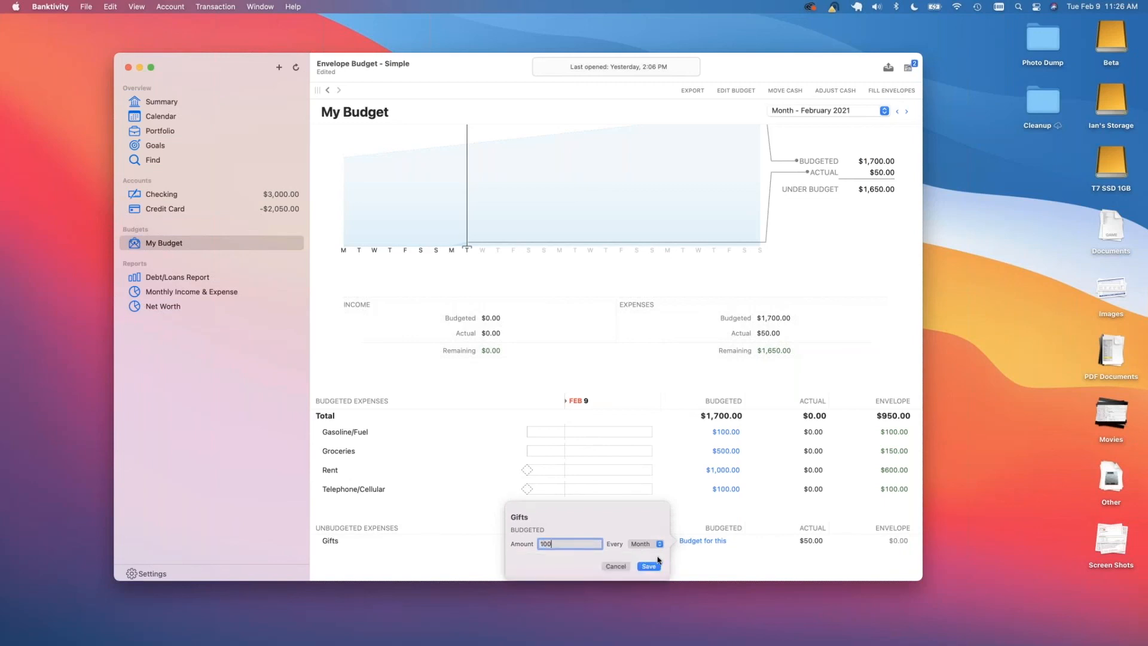
pyautogui.click(616, 566)
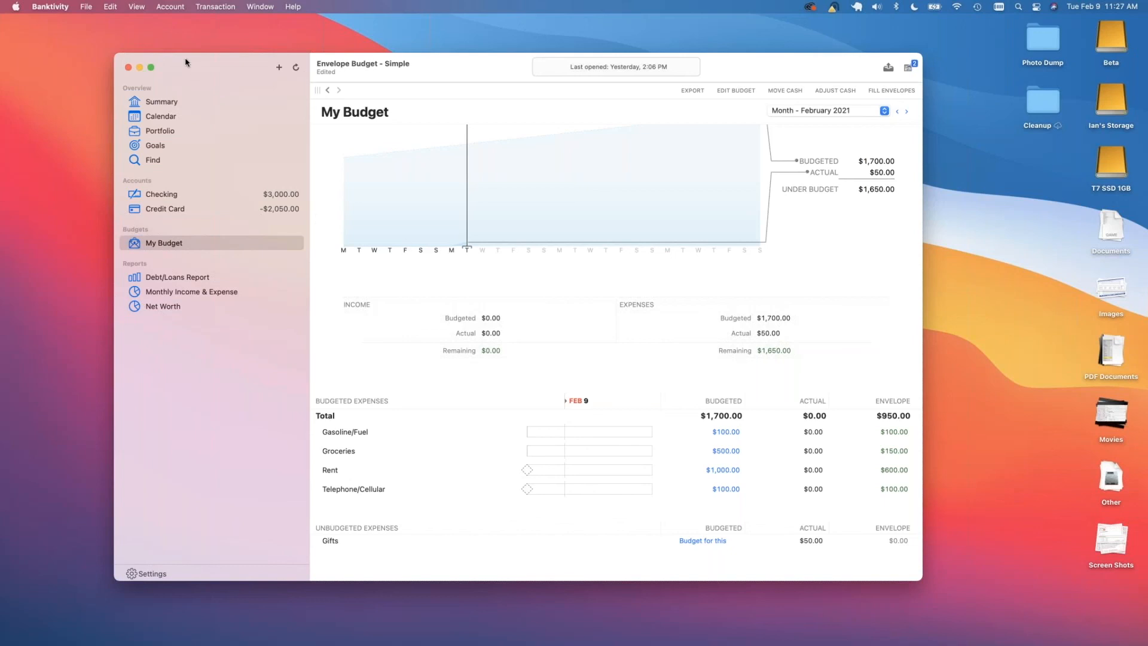
# Quit and relaunch Banktivity, and open the Envelope Budget - Simple CC document.
pyautogui.moveTo(186, 62); pyautogui.dragTo(177, 55)
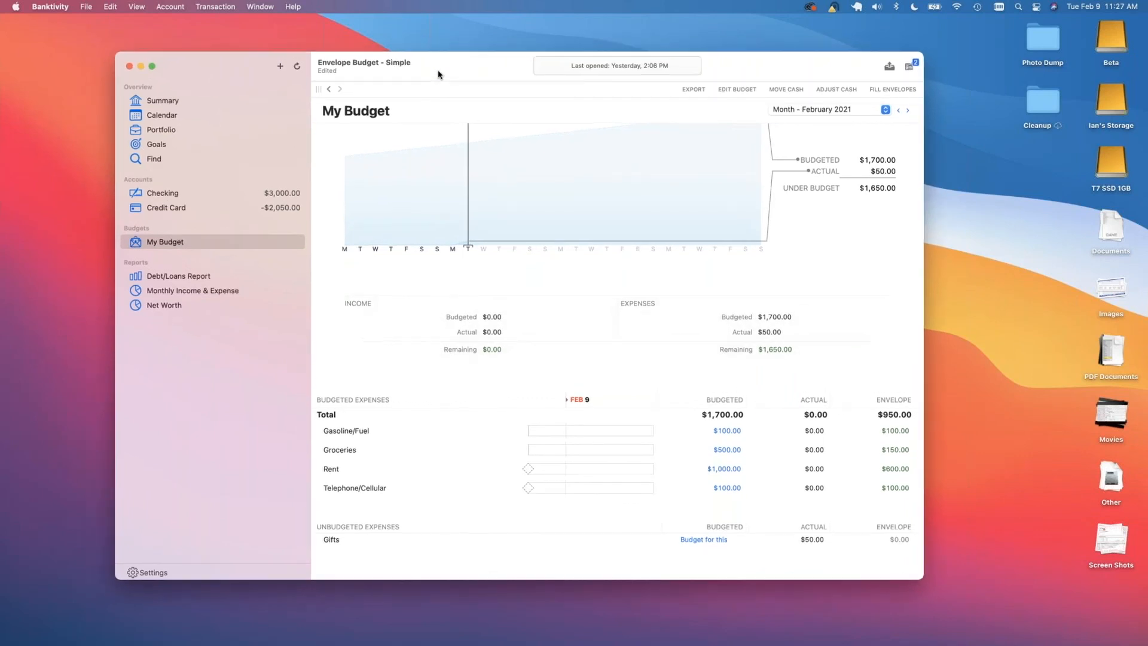
pyautogui.press('super+q')
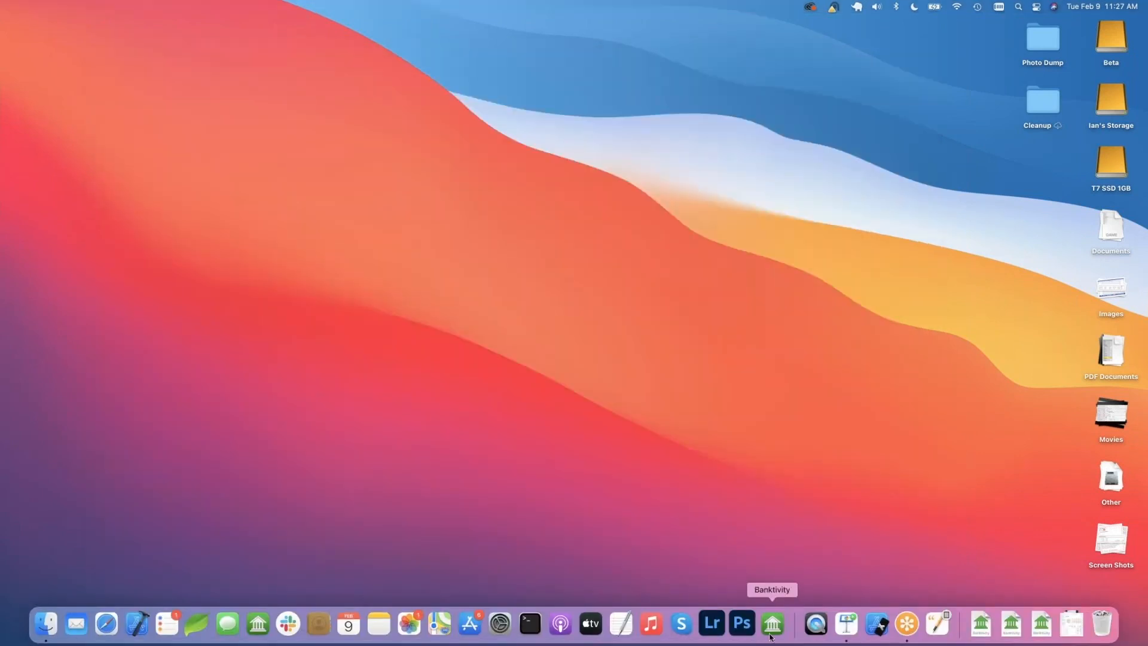
pyautogui.click(771, 625)
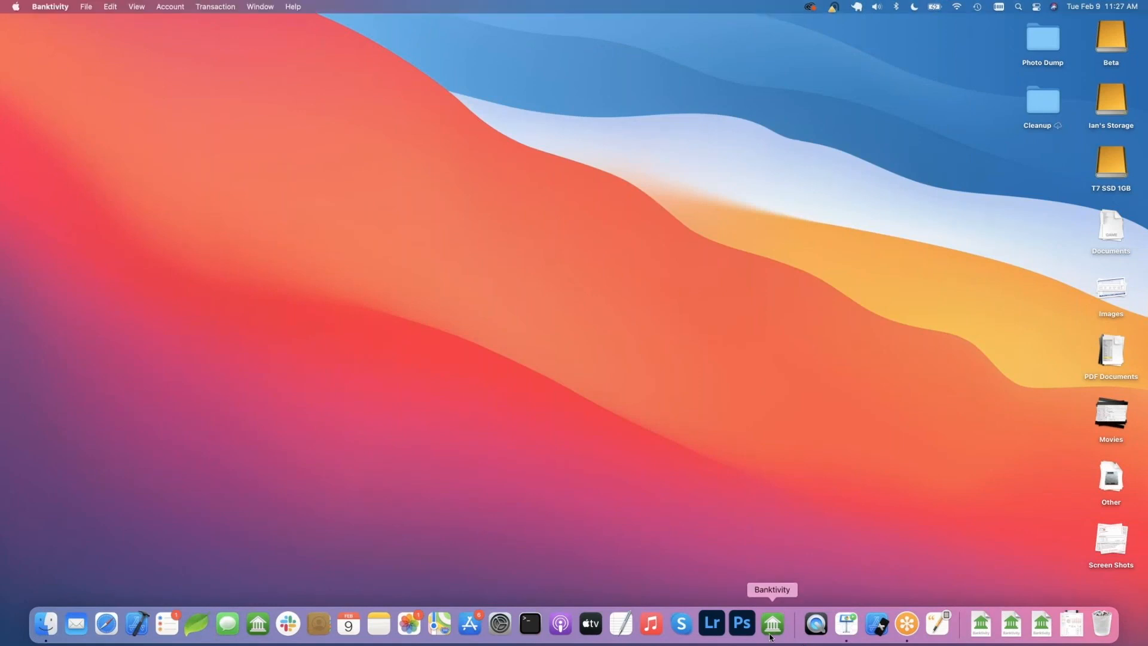
pyautogui.click(1018, 627)
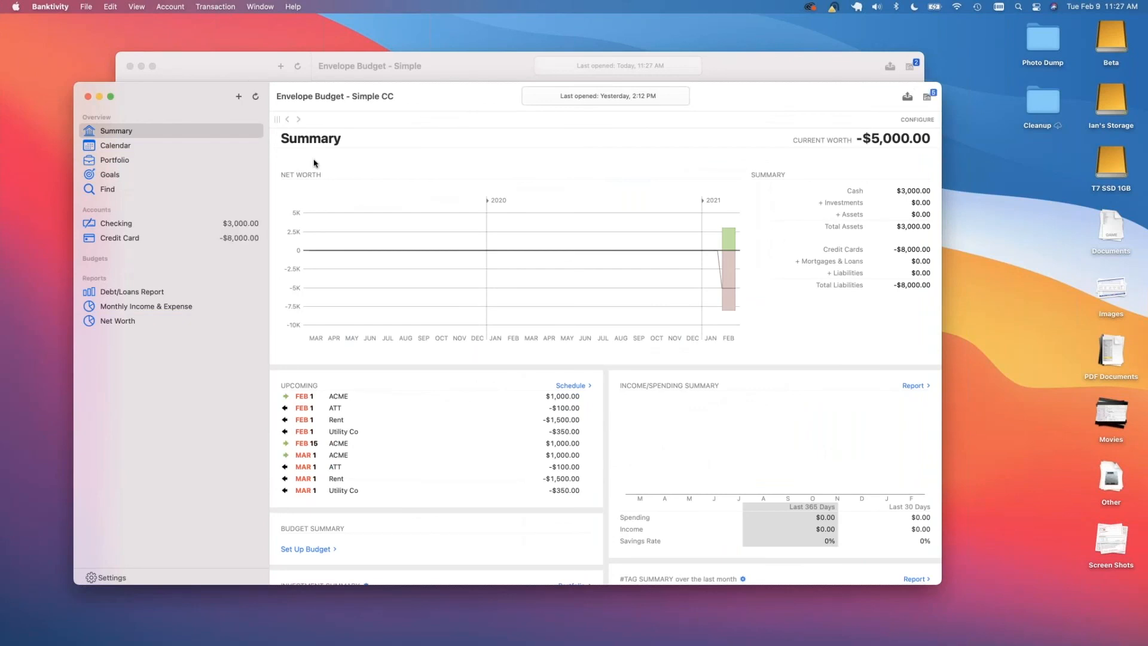
# View the February 2021 calendar in Envelope Budget - Simple CC and close the Envelope Budget - Simple document.
pyautogui.click(136, 144)
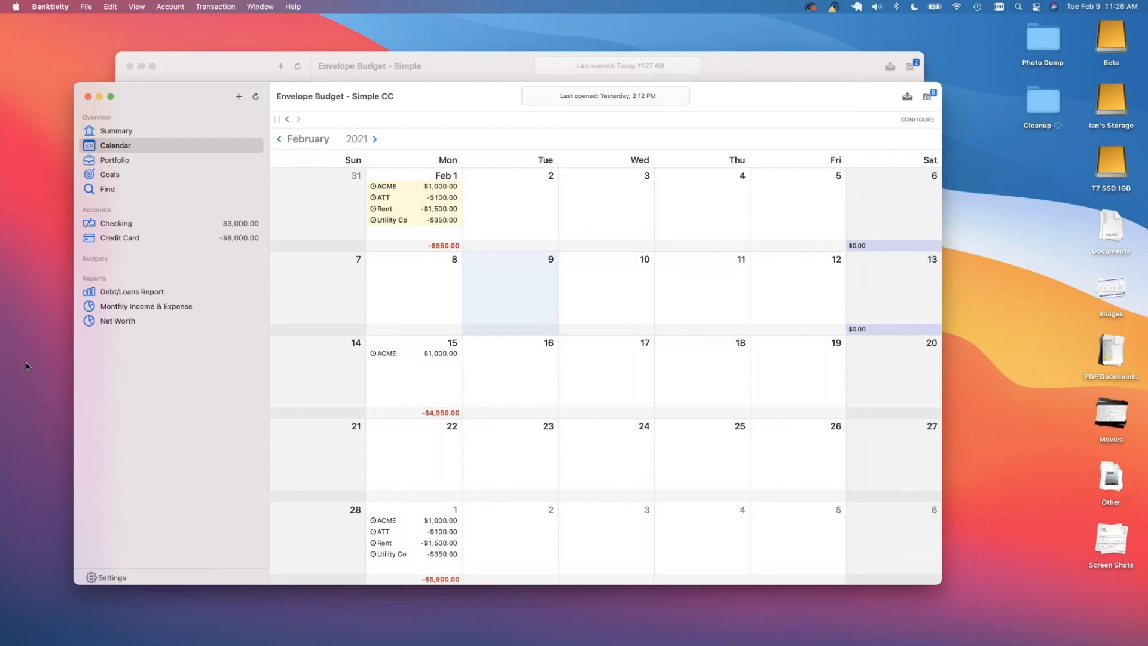
pyautogui.press('super+grave')
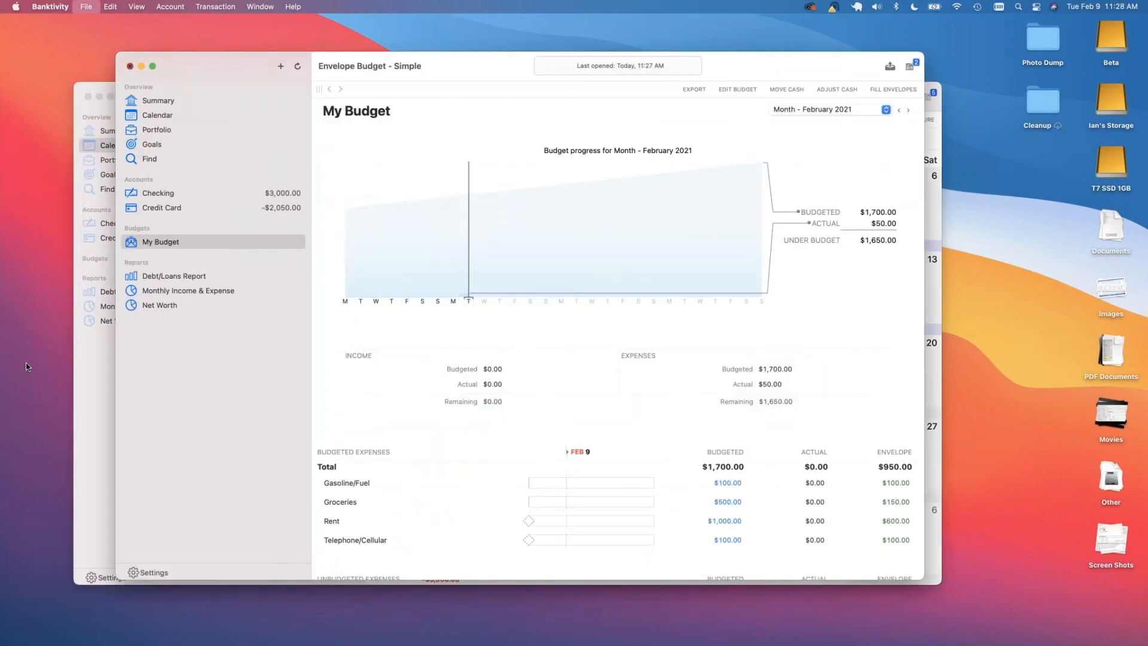
pyautogui.press('super+w')
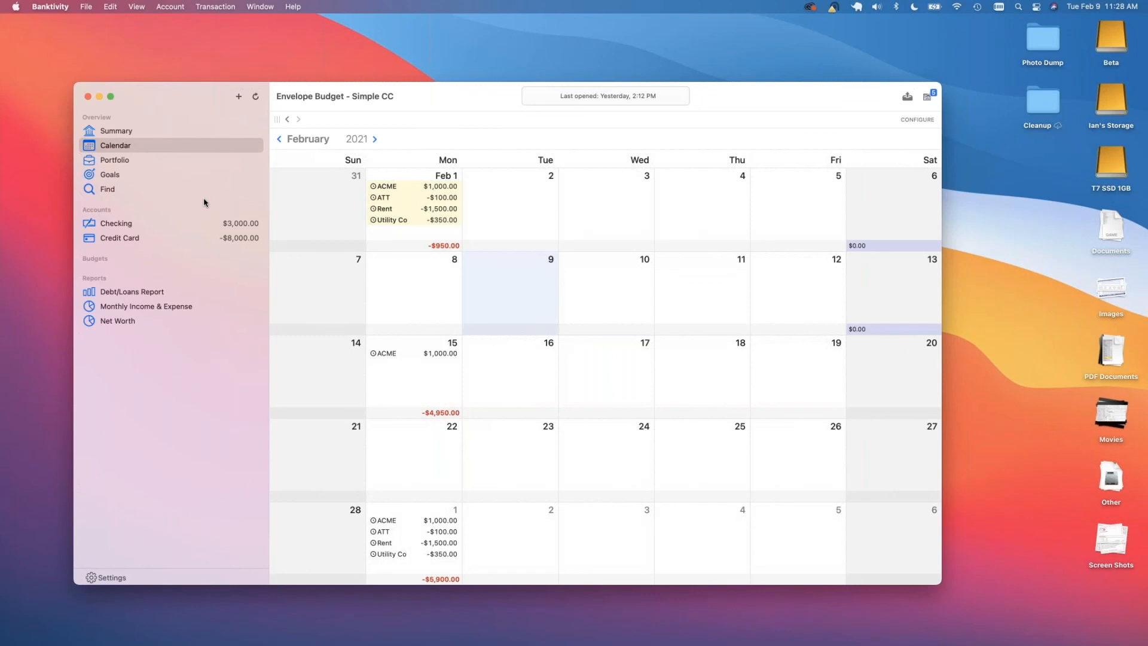
# Examine the Checking account's transactions and the Goals overview, including the section on eliminating credit card debt.
pyautogui.click(181, 172)
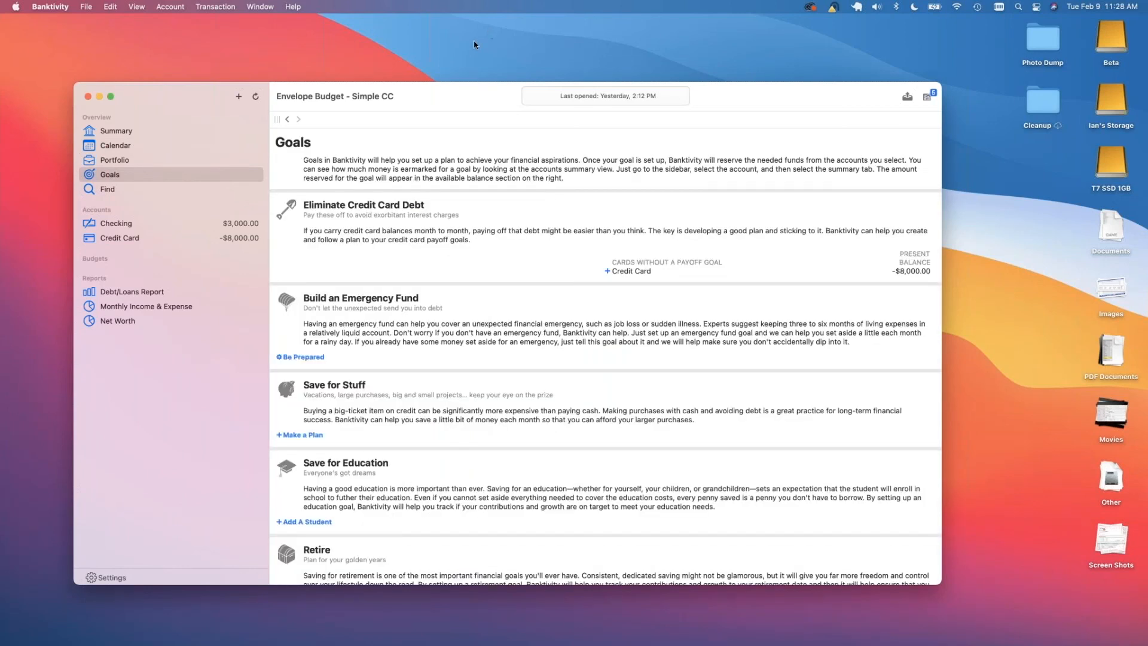
pyautogui.click(371, 53)
pyautogui.moveTo(441, 92); pyautogui.dragTo(461, 64)
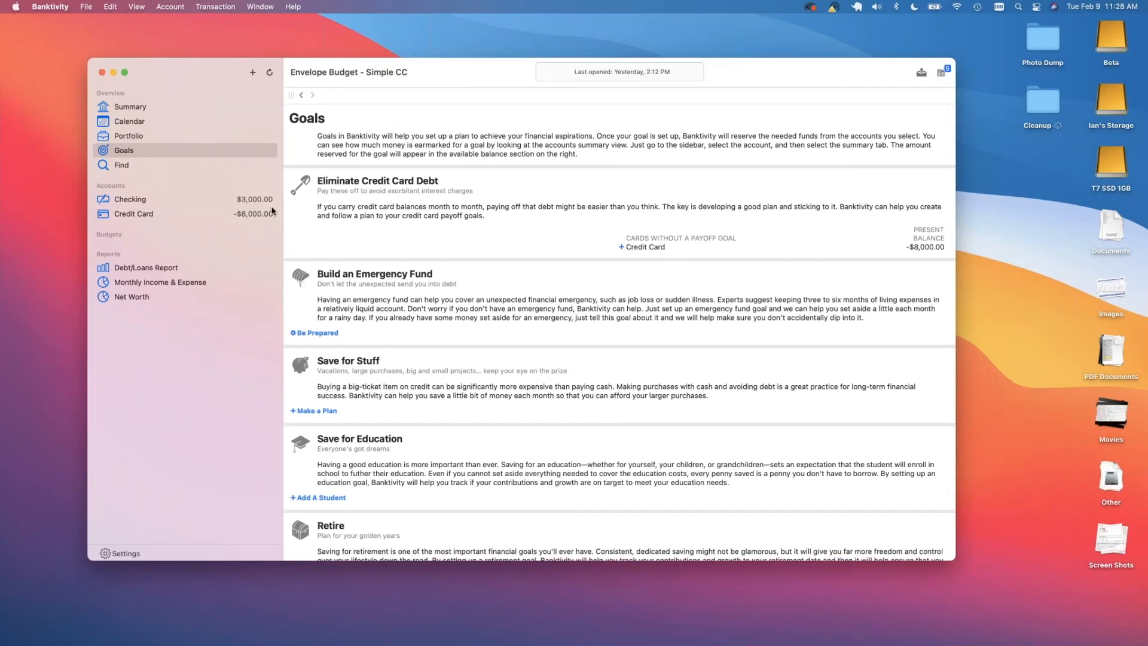
pyautogui.click(253, 203)
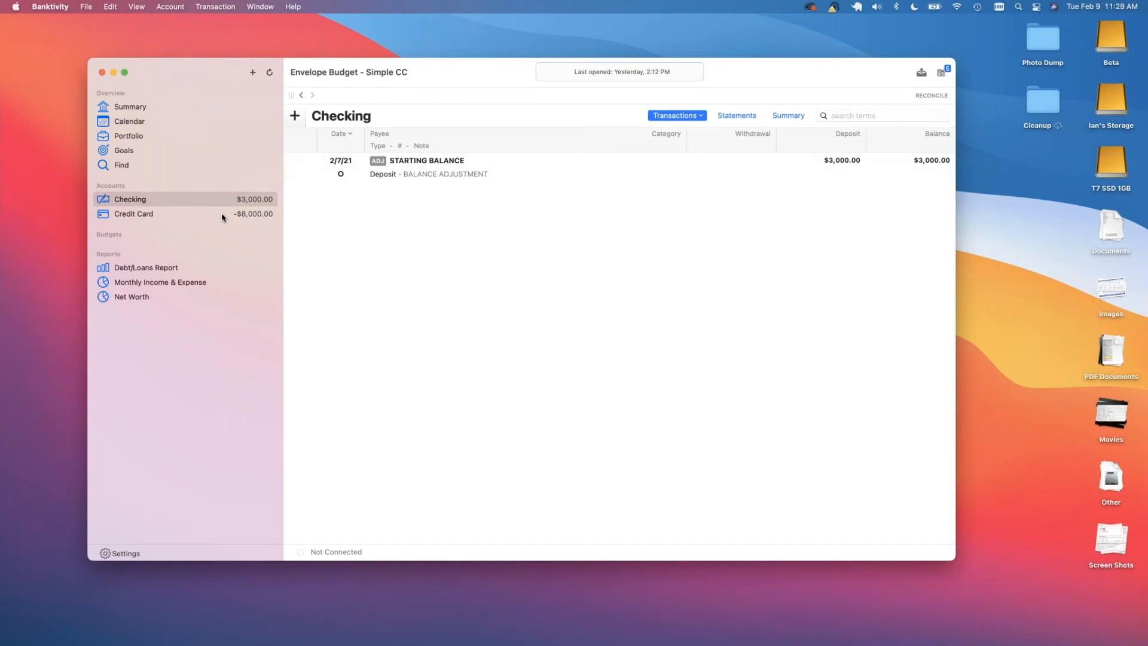
pyautogui.click(125, 151)
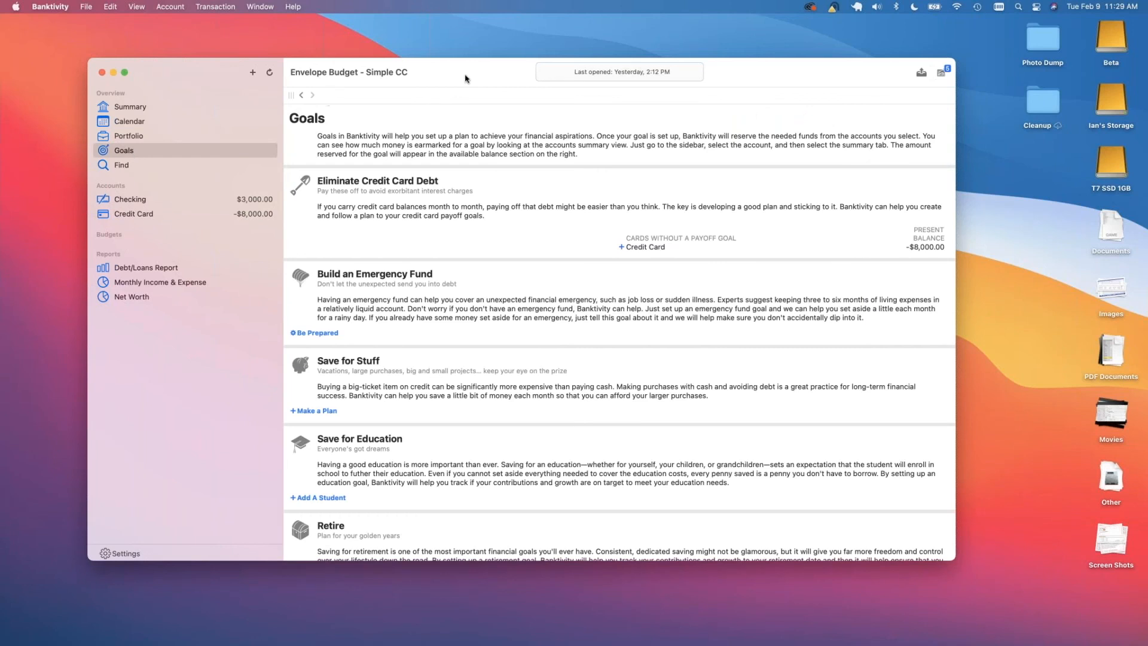
pyautogui.moveTo(484, 75); pyautogui.dragTo(487, 73)
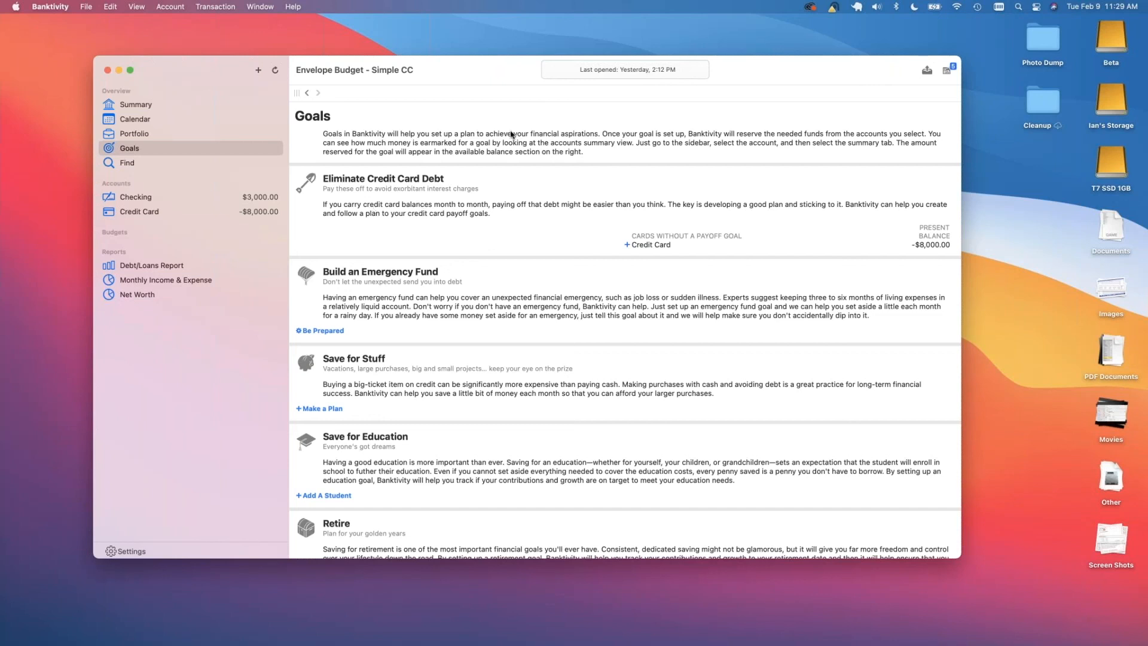
pyautogui.moveTo(479, 78); pyautogui.dragTo(483, 76)
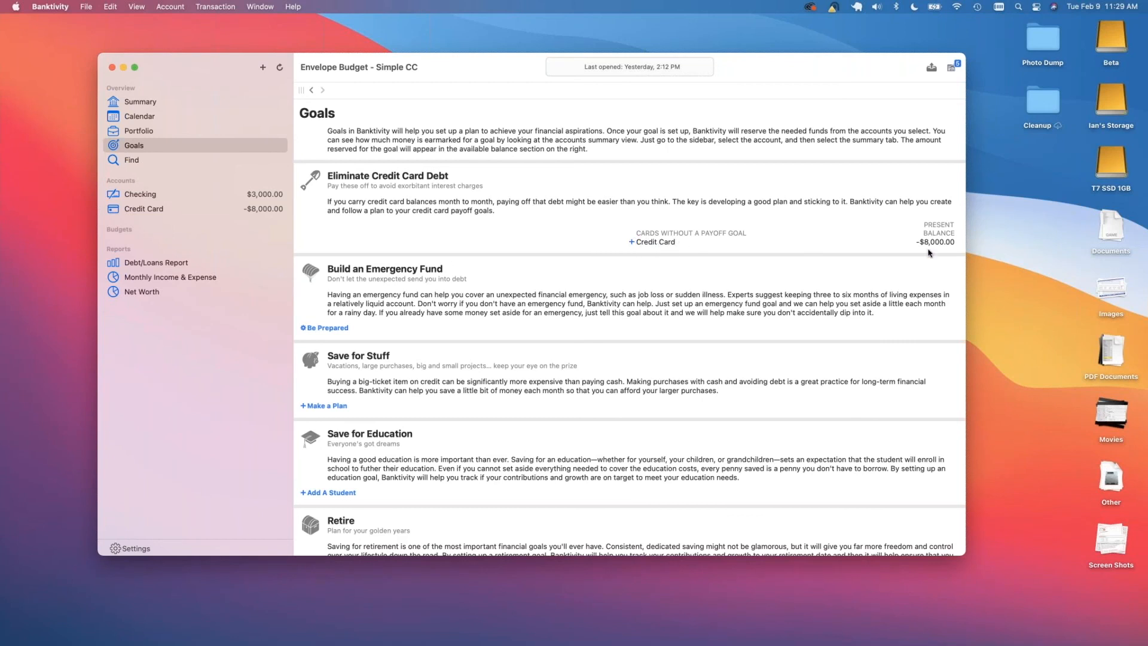
# Start a payoff goal for the Credit Card paid from Checking, with an $8,000.00 baseline balance as of 2/9/21.
pyautogui.click(631, 241)
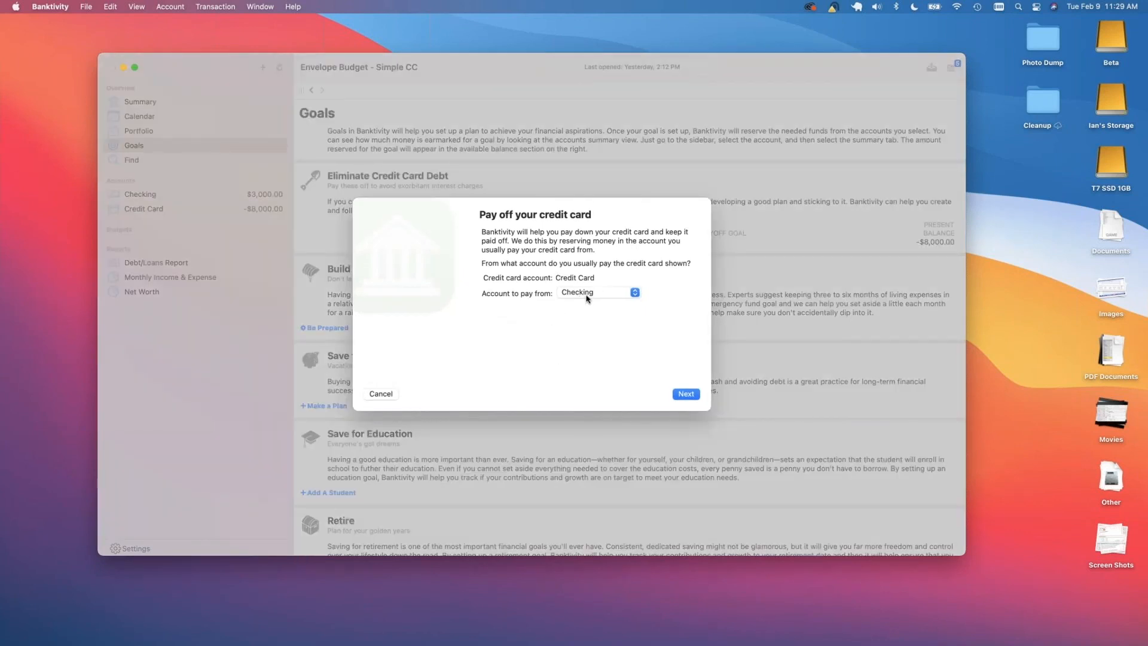
pyautogui.click(685, 395)
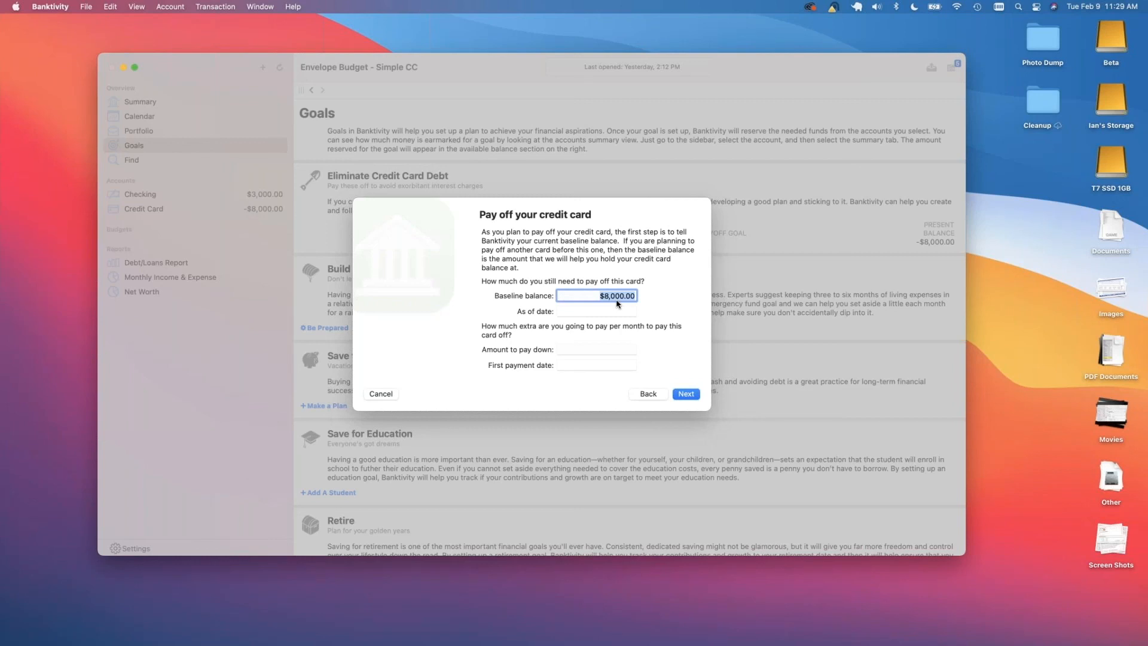
pyautogui.press('Tab')
pyautogui.write('2/1')
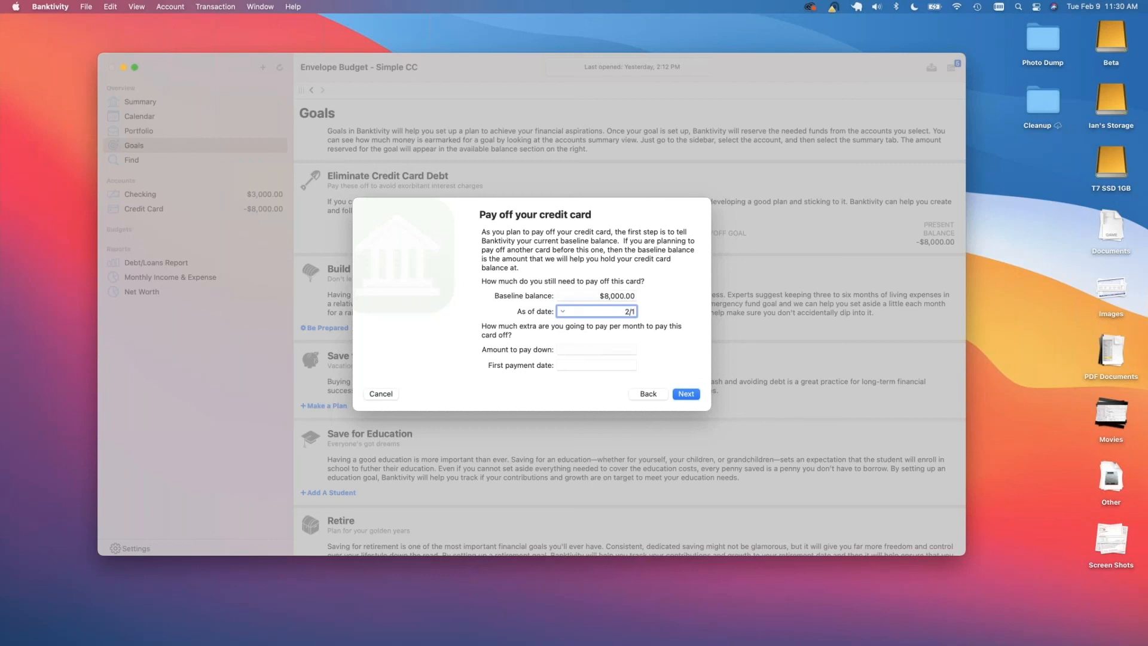
pyautogui.press('BackSpace')
pyautogui.write('9')
# Set the monthly extra payment to $500.00 with a first payment date of 3/1/21 and create the payoff goal.
pyautogui.click(590, 349)
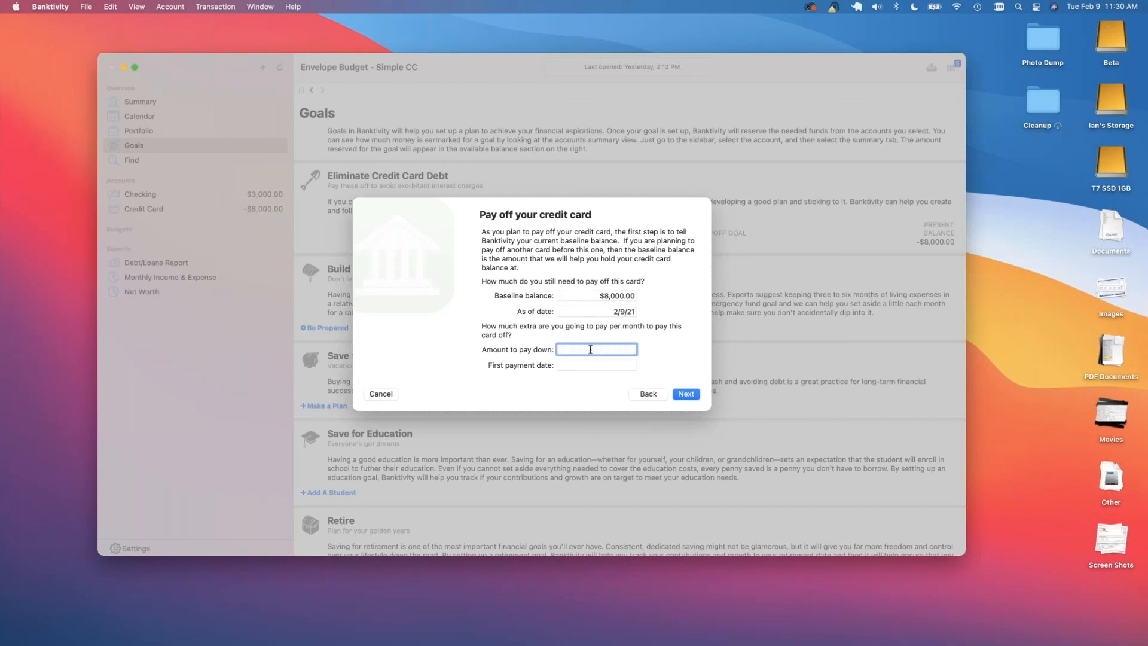
pyautogui.write('500')
pyautogui.click(605, 365)
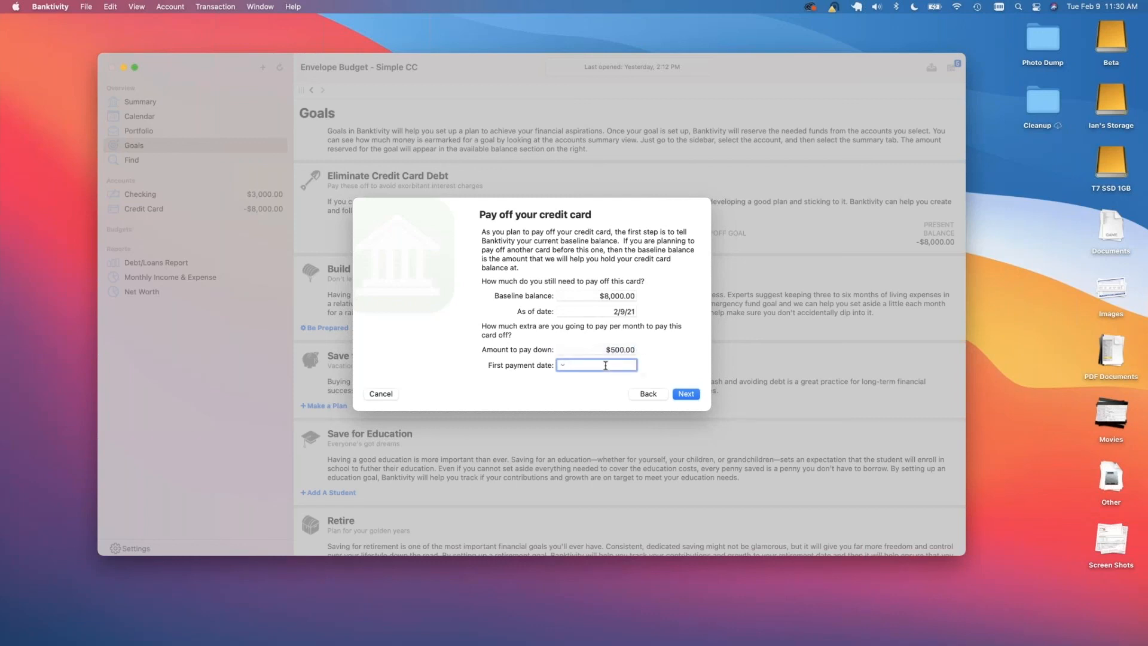
pyautogui.write('3/1/21')
pyautogui.click(620, 349)
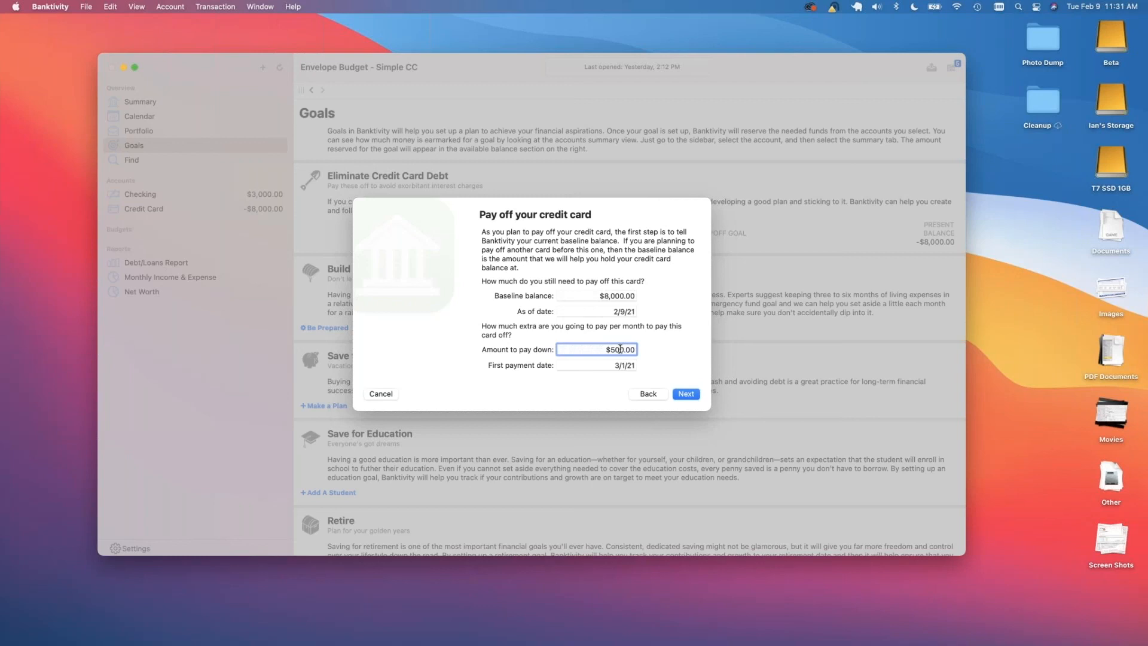
pyautogui.click(694, 395)
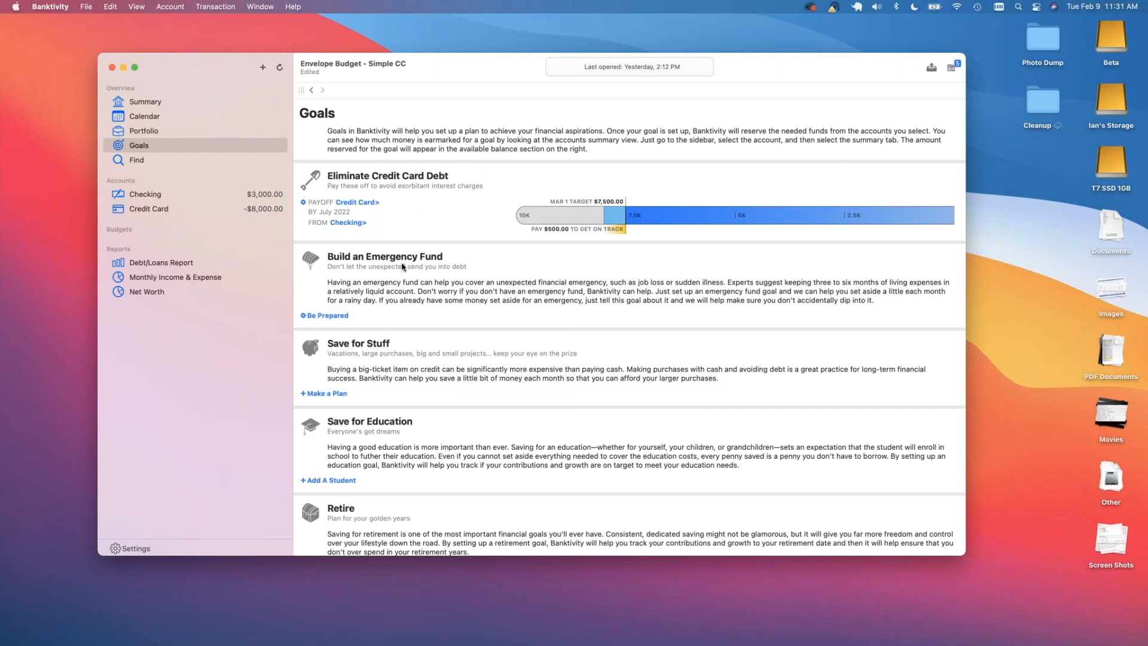
# Create a new budget named My Budget using the default accounts and accept the scheduled ACME paycheck as budgeted income.
pyautogui.click(261, 68)
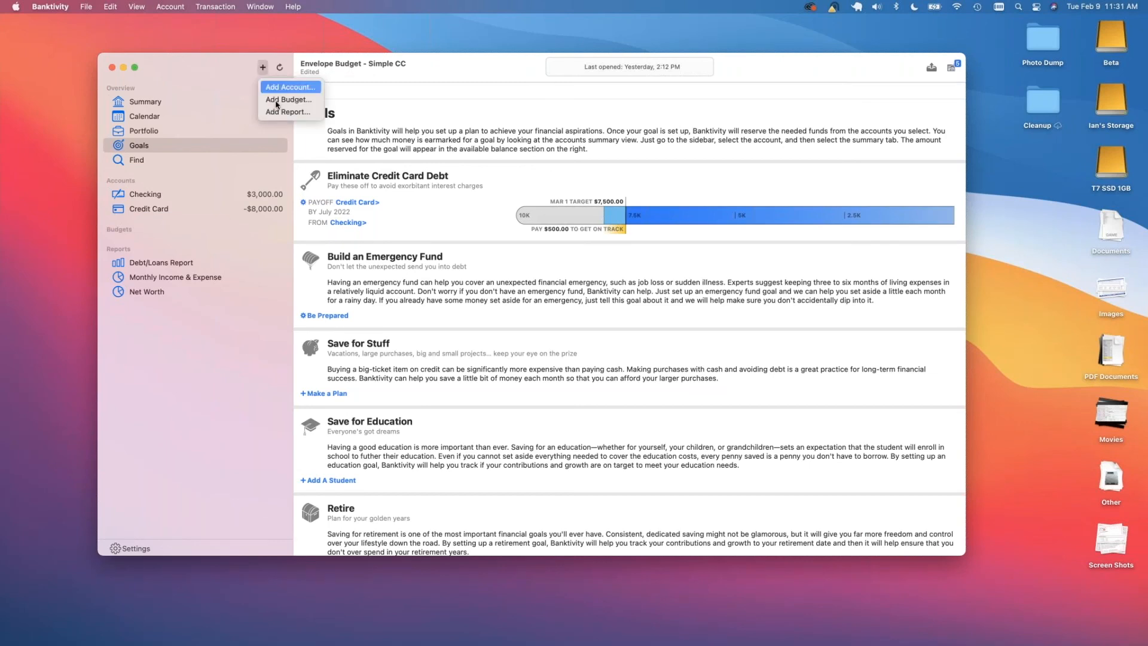
pyautogui.click(281, 94)
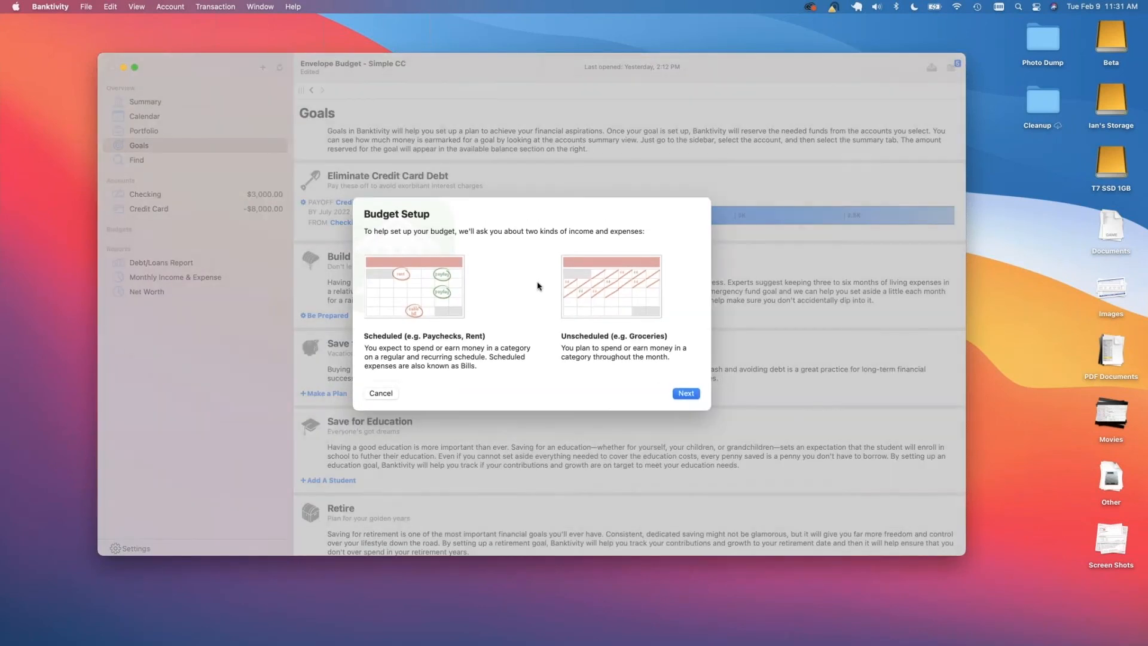
pyautogui.click(690, 387)
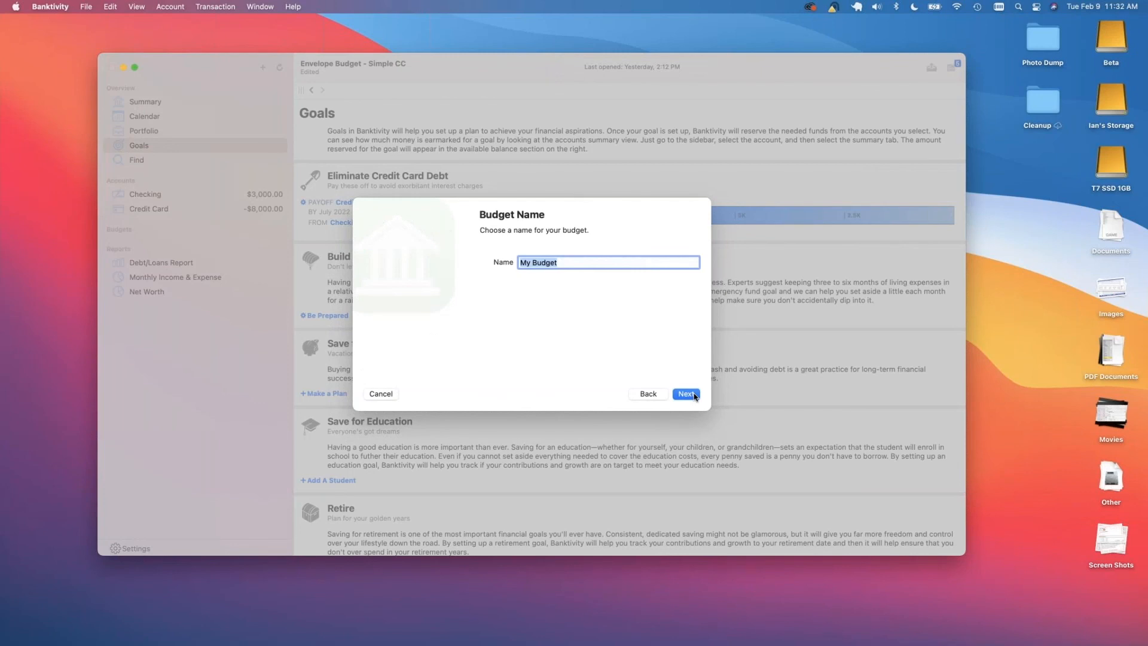
pyautogui.click(693, 395)
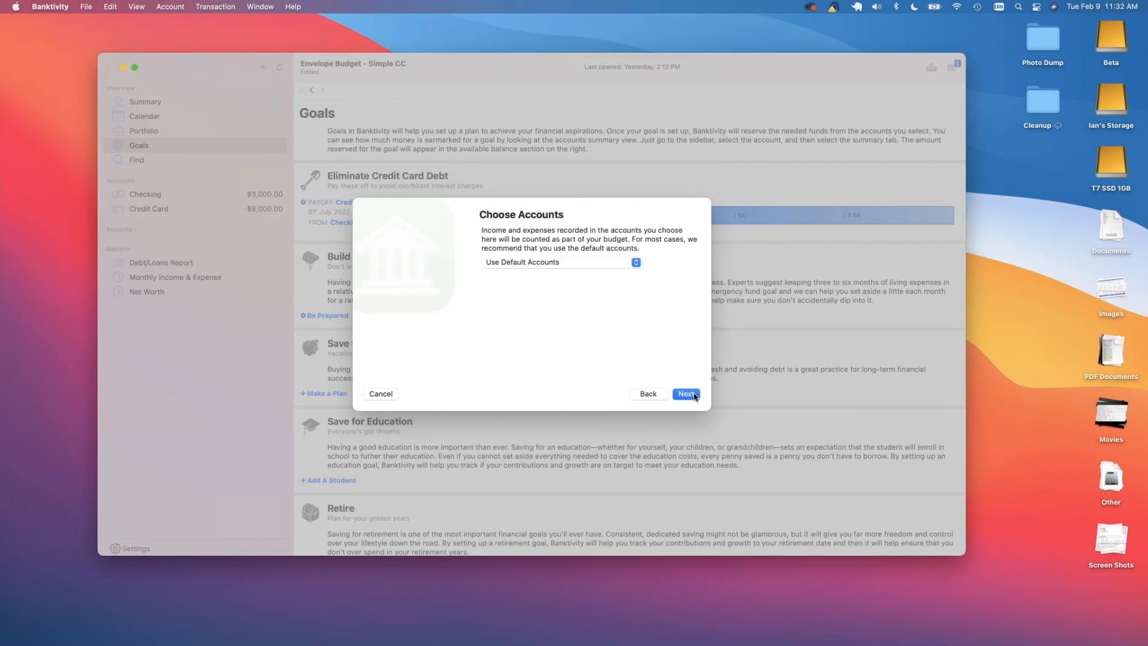
pyautogui.click(694, 394)
pyautogui.click(694, 395)
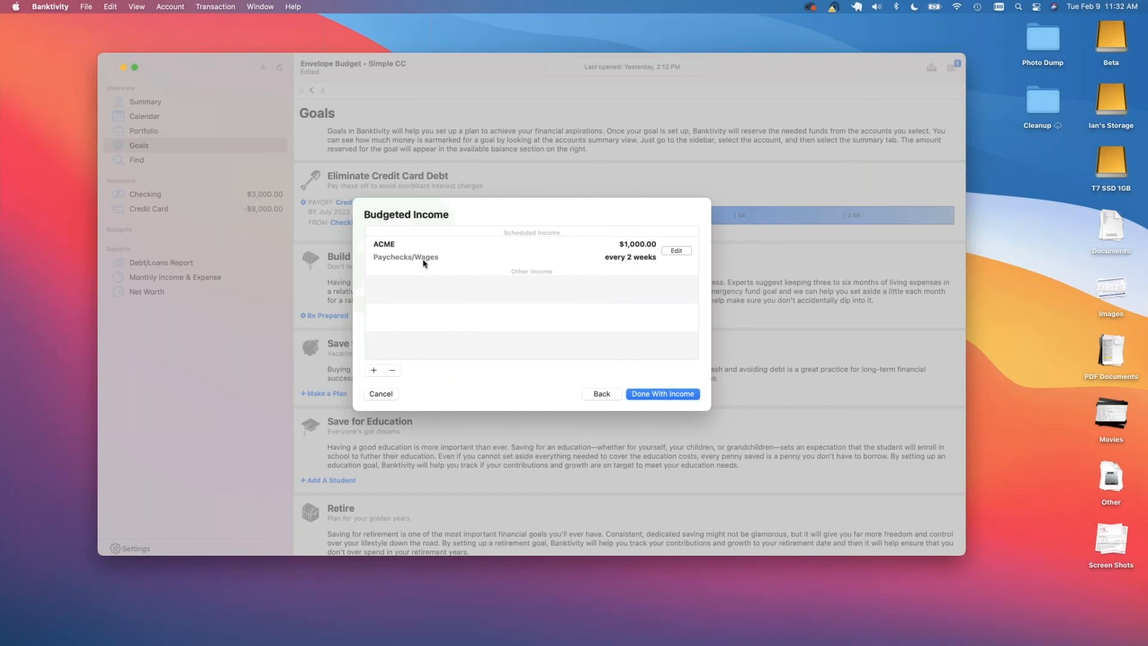
pyautogui.click(683, 392)
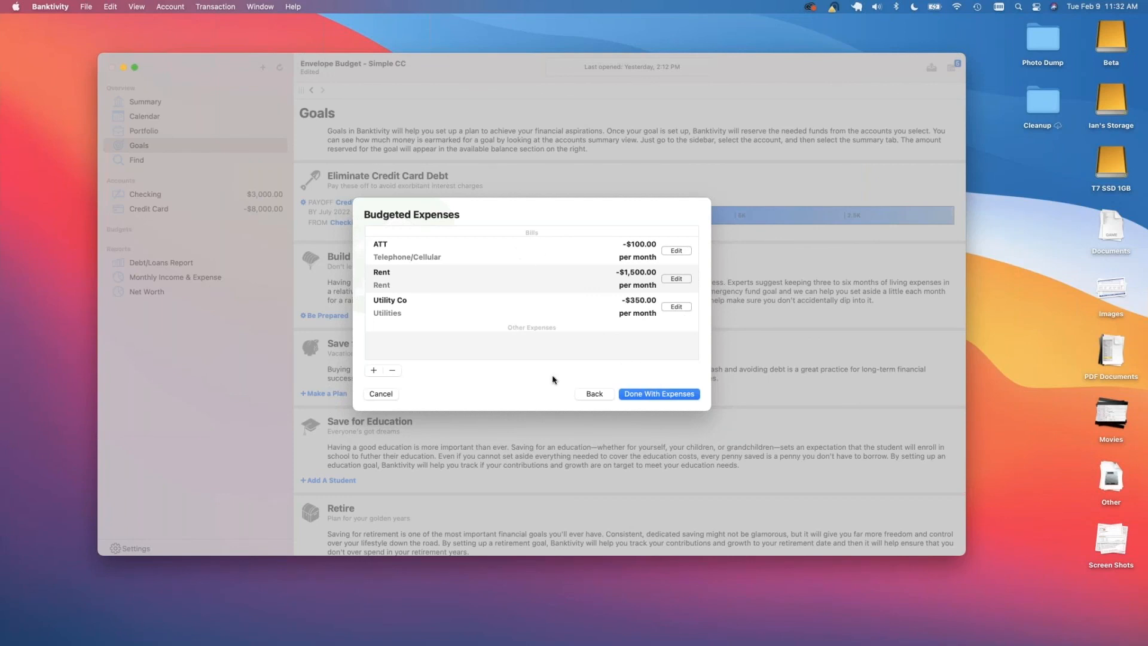
# Add an unscheduled Groceries expense of $500.00 per month to the budgeted expenses.
pyautogui.click(373, 370)
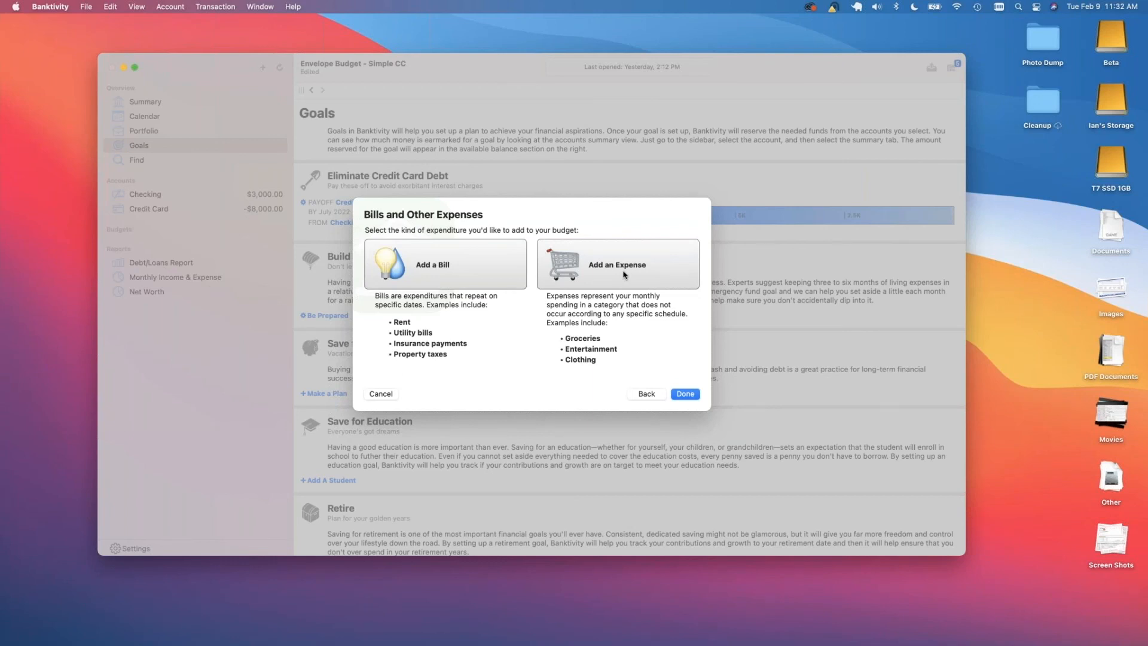
pyautogui.click(624, 276)
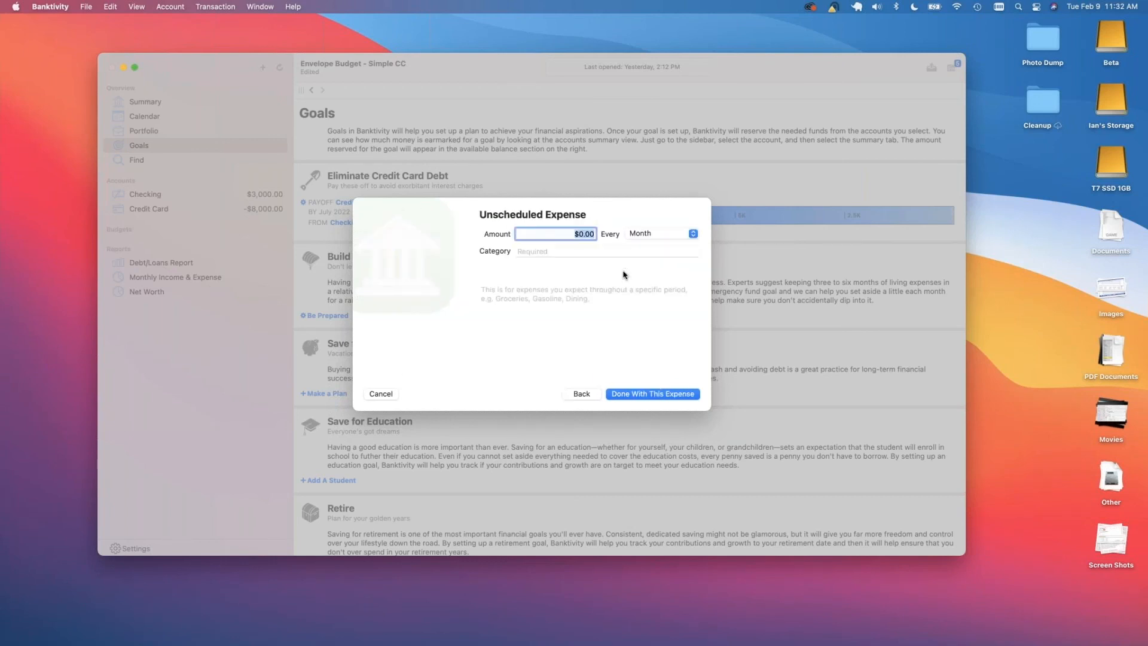
pyautogui.write('500')
pyautogui.press('Tab')
pyautogui.write('Groceries')
pyautogui.press('Return')
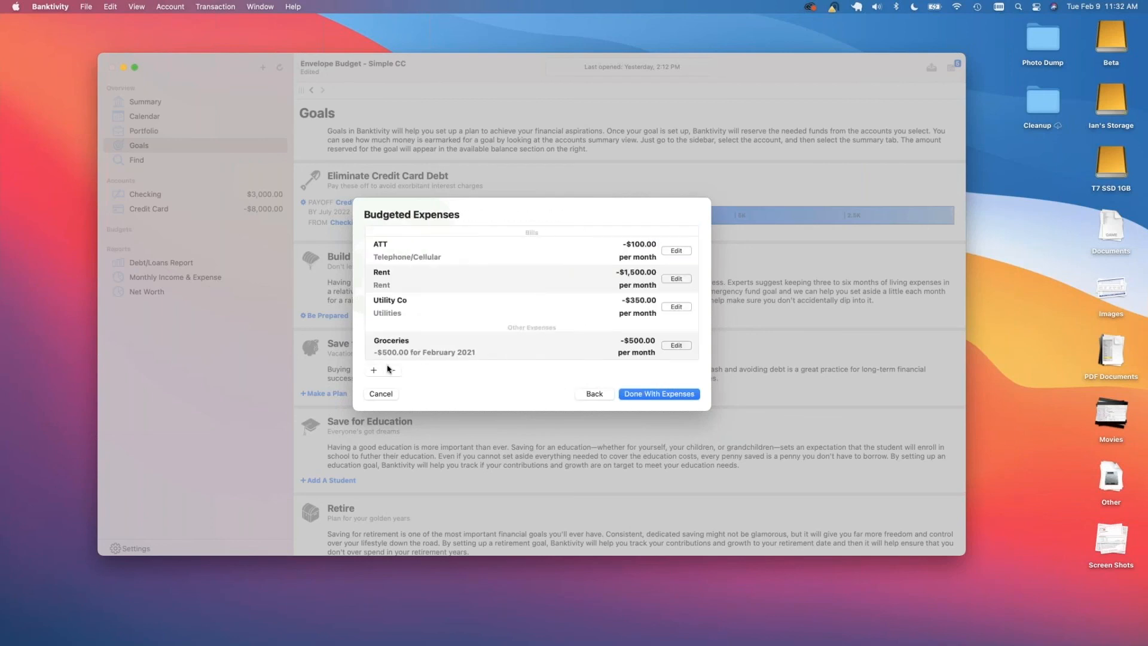
# Add an unscheduled Household expense of $100.00 per month to the budgeted expenses.
pyautogui.click(479, 370)
pyautogui.click(601, 269)
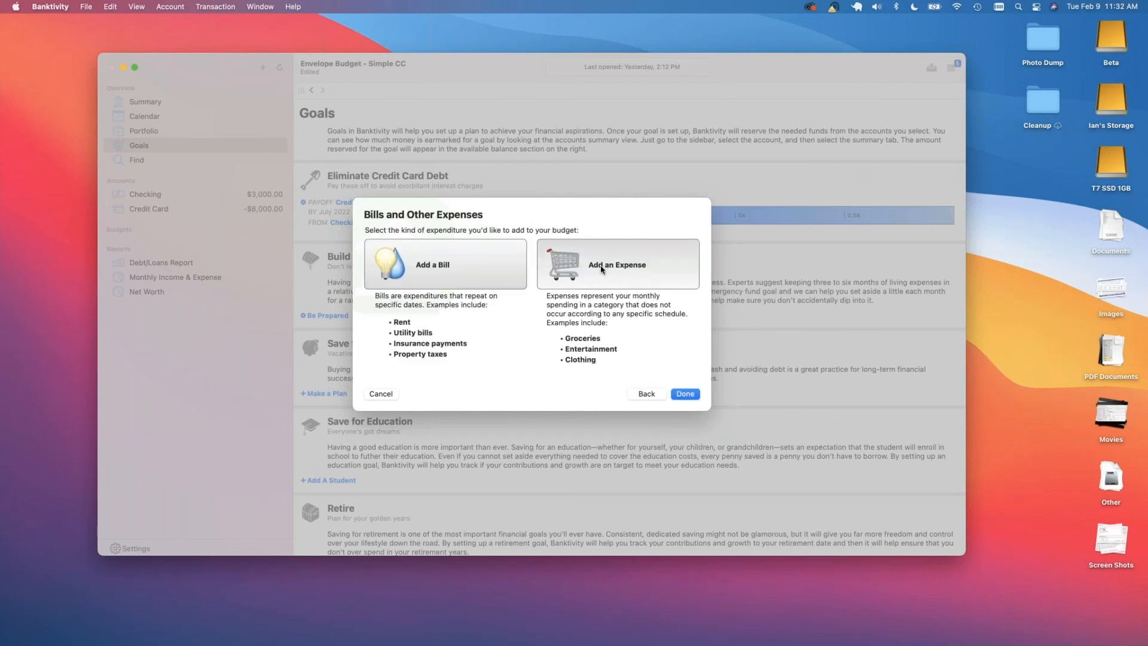
pyautogui.write('100')
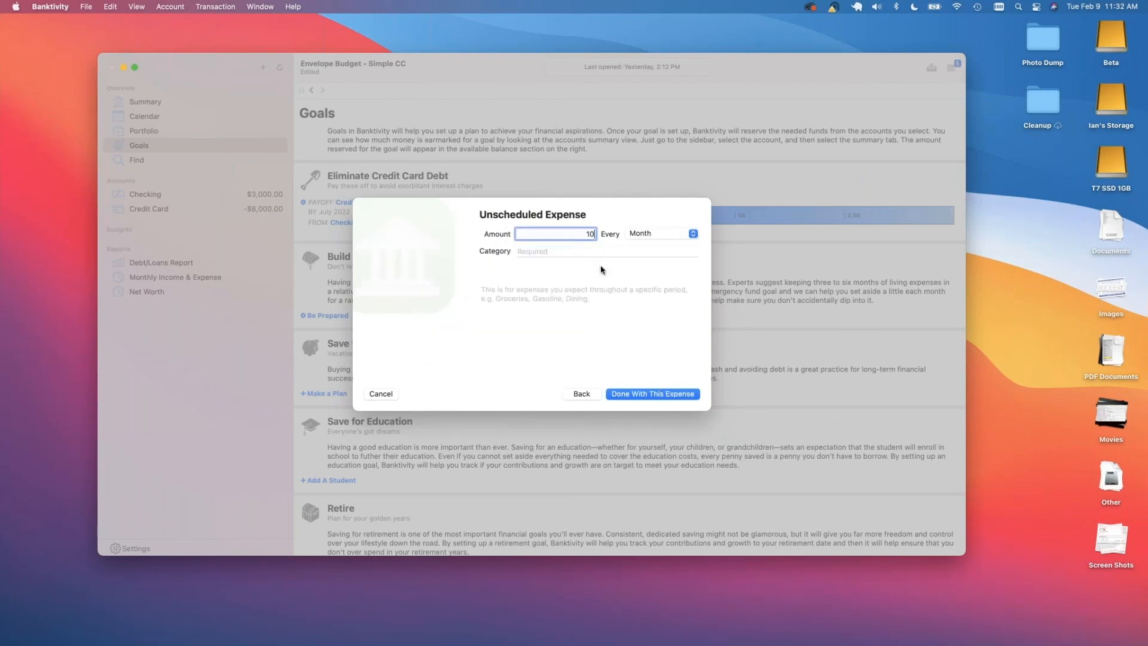
pyautogui.press('Tab')
pyautogui.write('Hou')
pyautogui.press('Return')
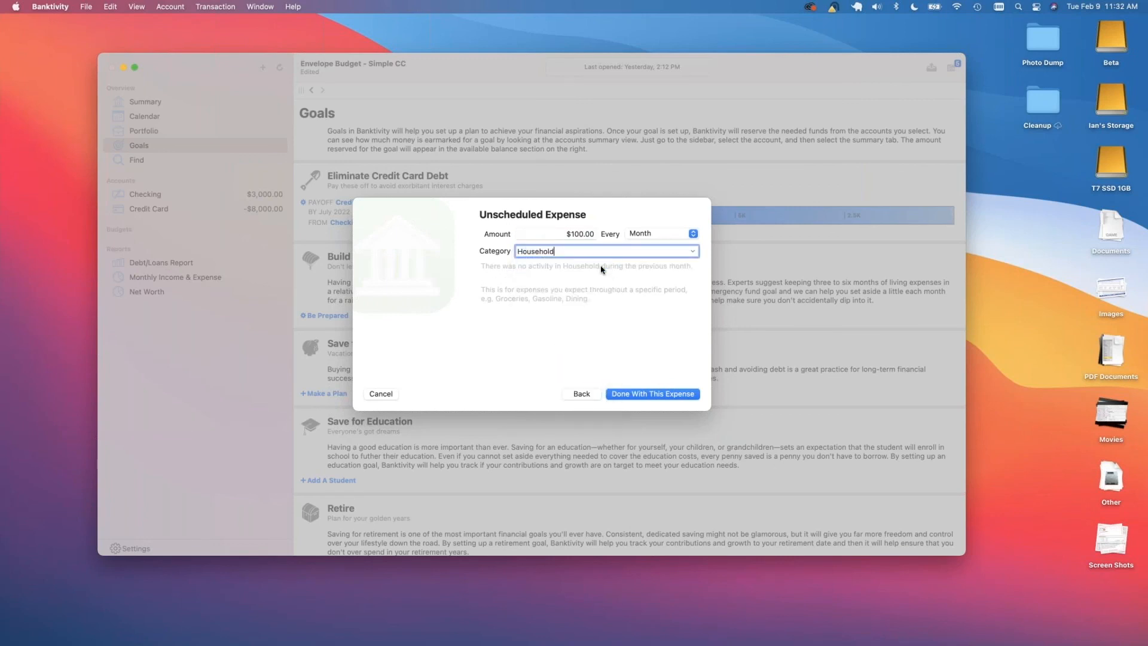
pyautogui.click(643, 396)
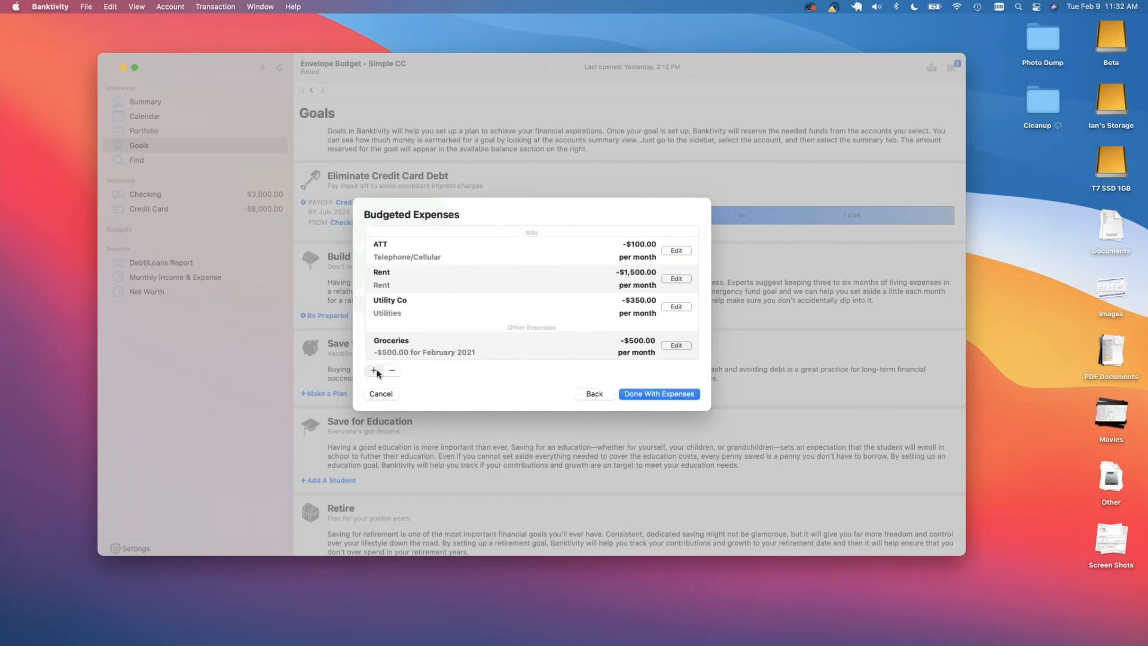
# Add an unscheduled Gasoline/Fuel expense of $100.00 per month to the budgeted expenses.
pyautogui.click(374, 370)
pyautogui.click(623, 281)
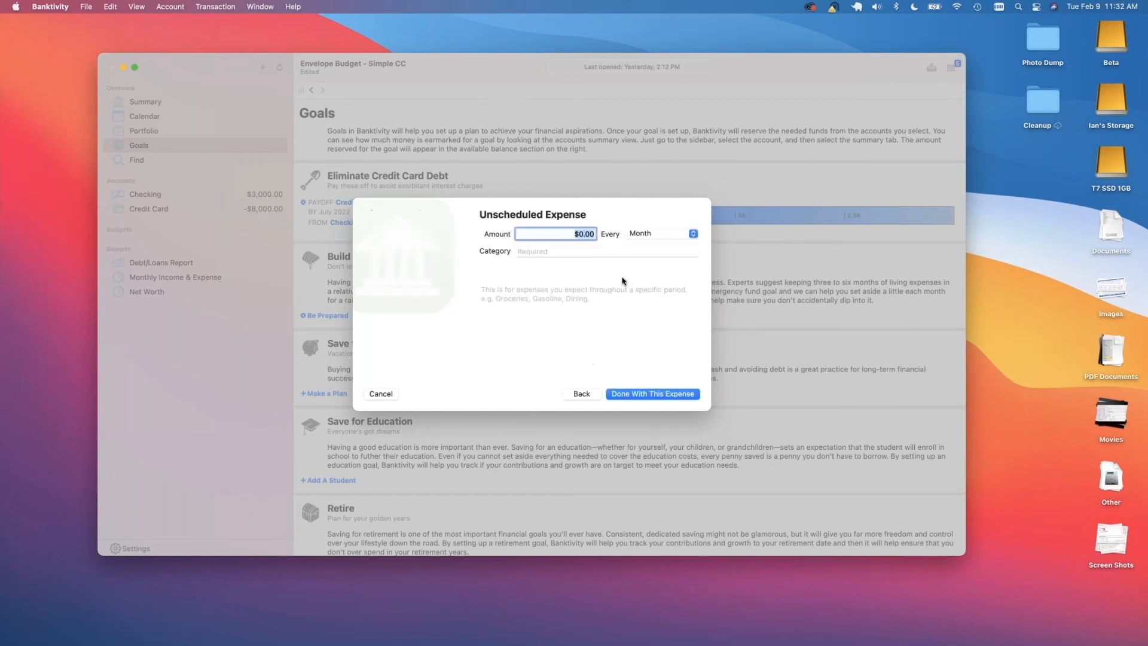
pyautogui.write('100')
pyautogui.press('Tab')
pyautogui.write('Ga')
pyautogui.press('Return')
pyautogui.click(654, 393)
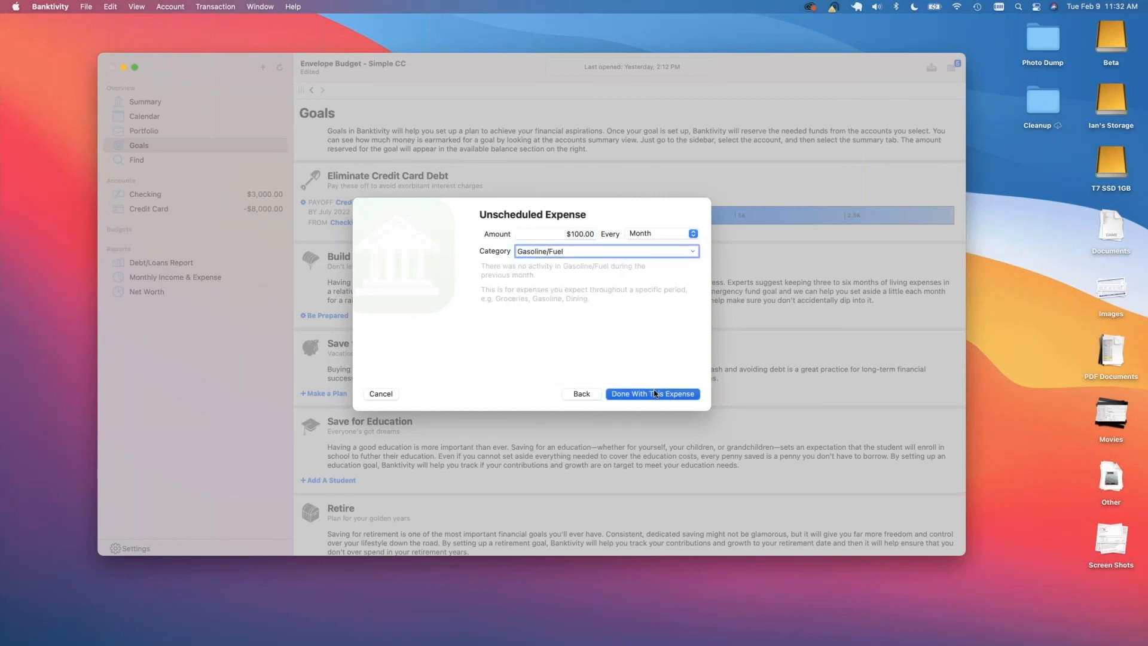
# Finish the budgeted expenses and choose envelope budgeting to reach the starting cash distribution.
pyautogui.scroll(-3, 630, 347)
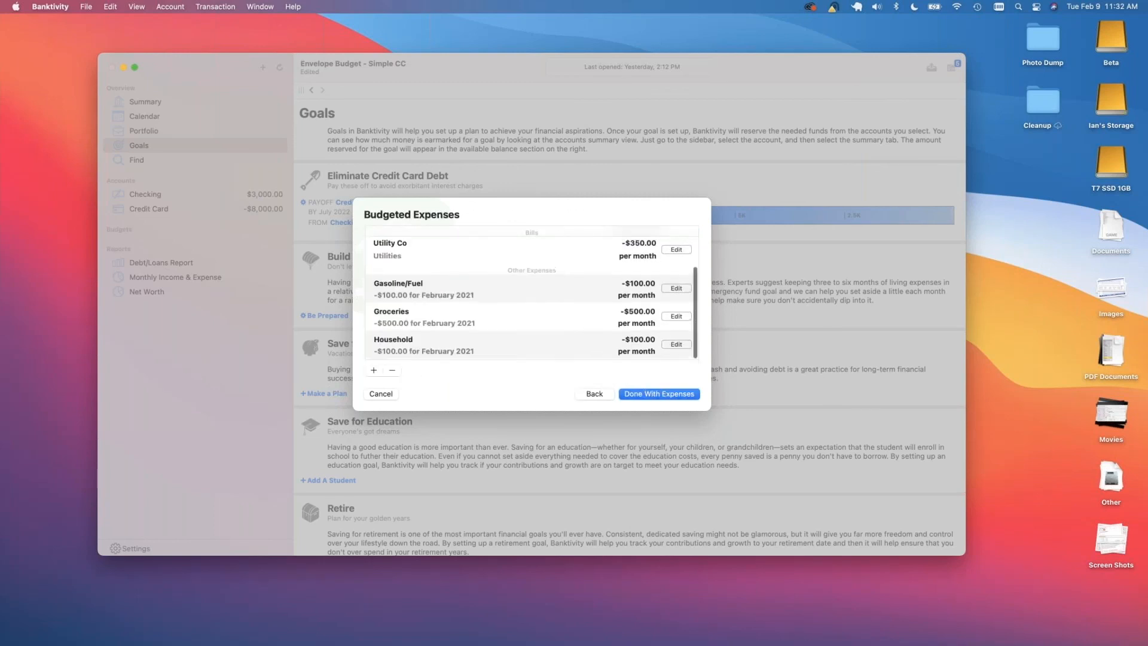
pyautogui.click(653, 394)
pyautogui.click(596, 311)
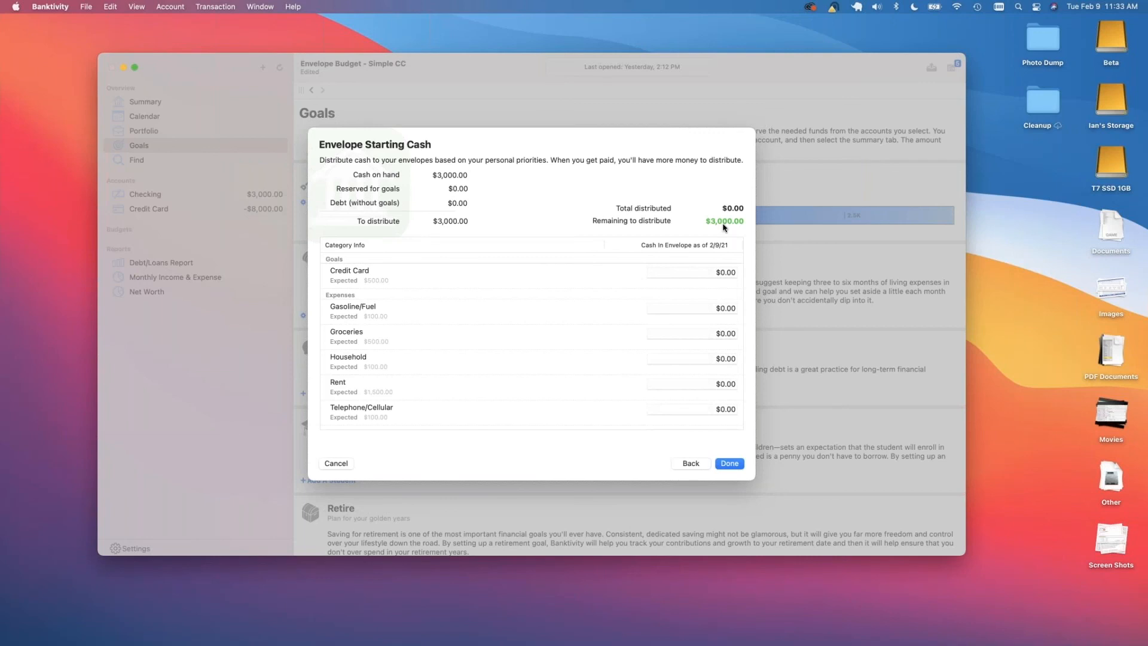
# Allocate $500.00 of the envelope starting cash to the Credit Card goal.
pyautogui.scroll(-2, 720, 283)
pyautogui.scroll(2, 721, 284)
pyautogui.scroll(-3, 425, 335)
pyautogui.scroll(3, 425, 336)
pyautogui.click(725, 269)
pyautogui.write('500')
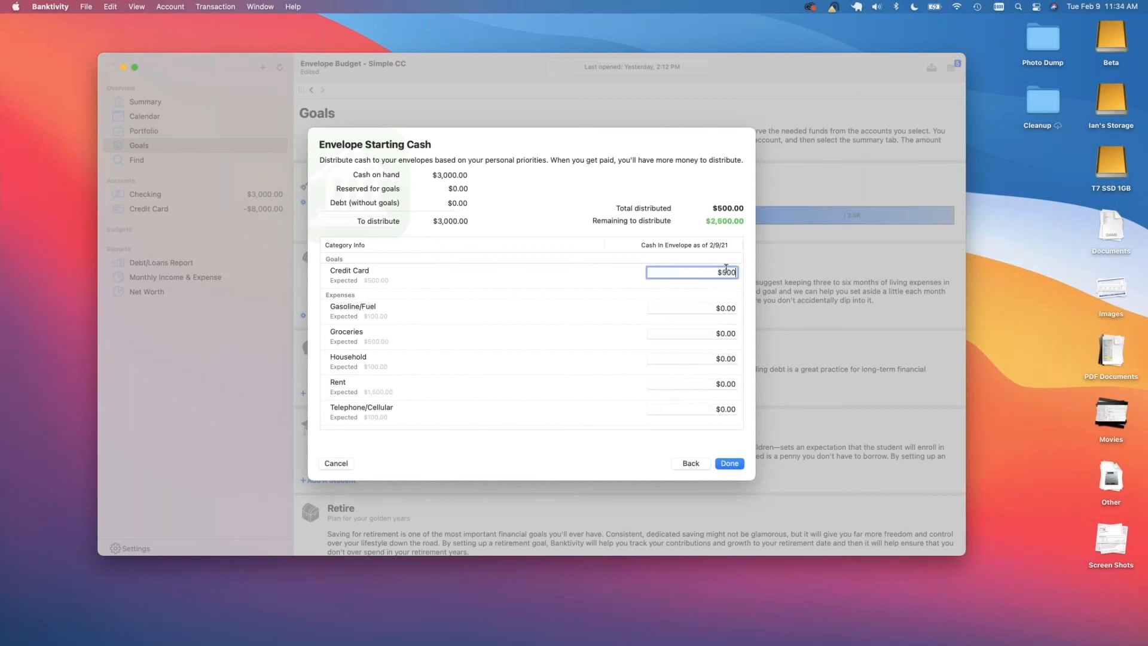
pyautogui.press('Tab')
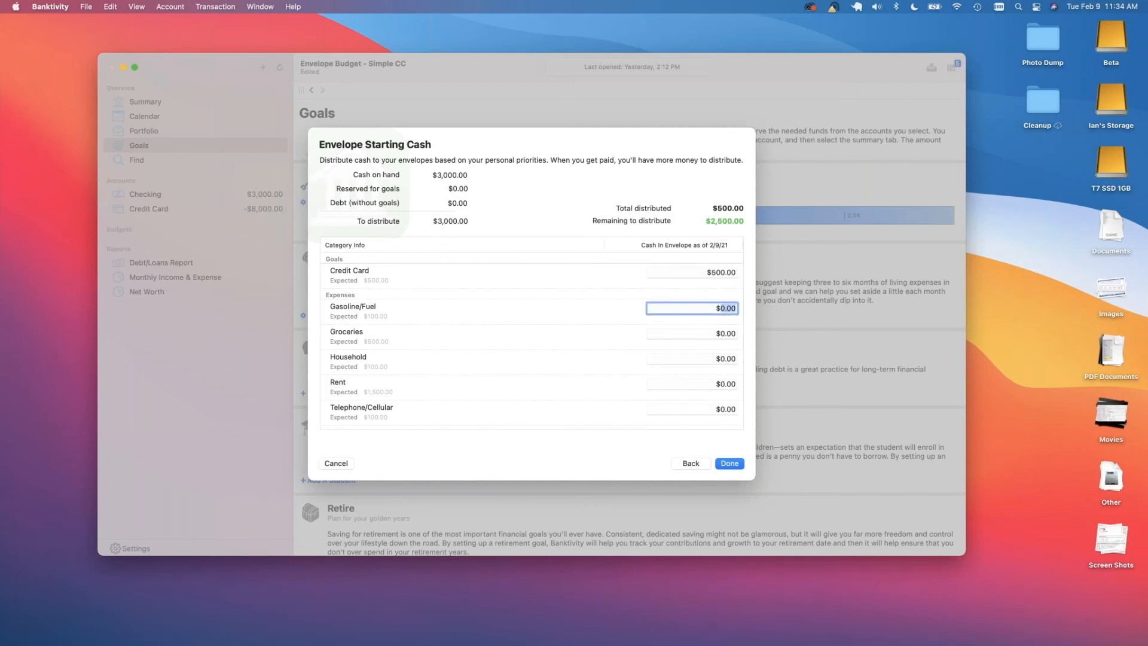
# Set the starting envelope cash to $50 for Gasoline/Fuel, $500 for Groceries and $1,500 for Rent.
pyautogui.write('50')
pyautogui.press('Tab')
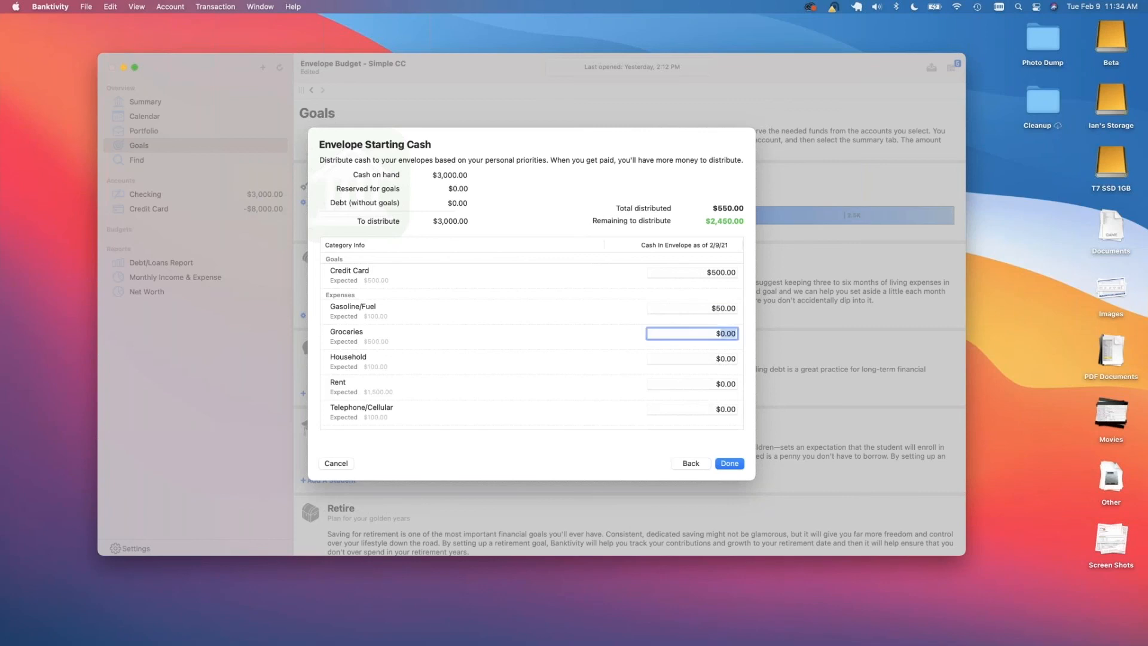
pyautogui.write('500')
pyautogui.click(727, 359)
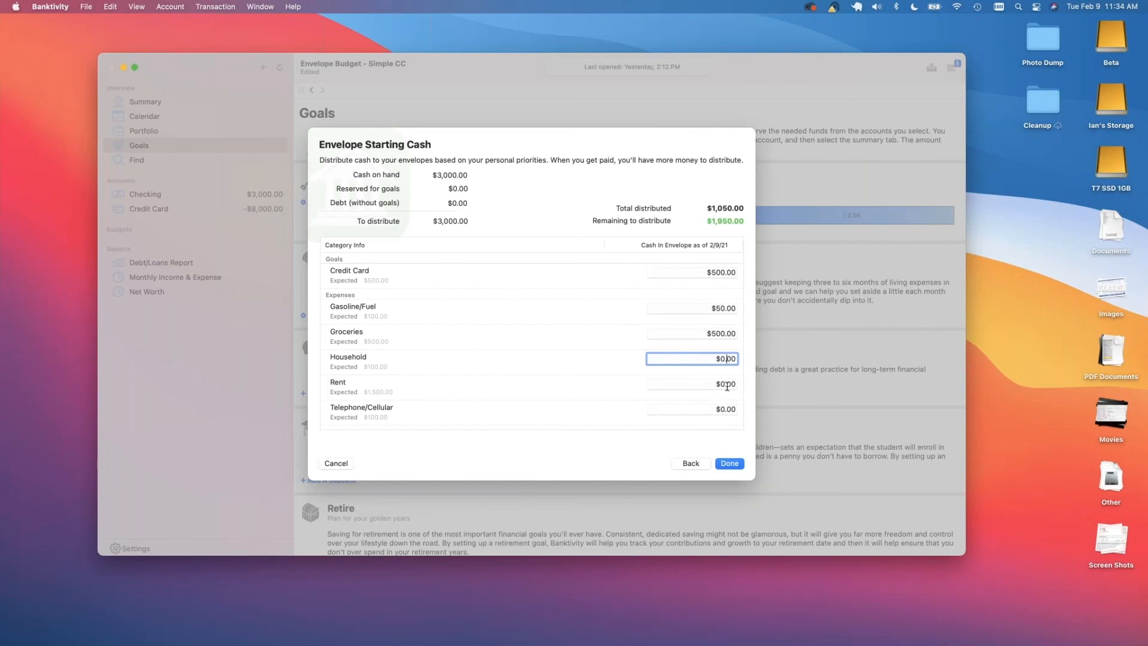
pyautogui.click(728, 384)
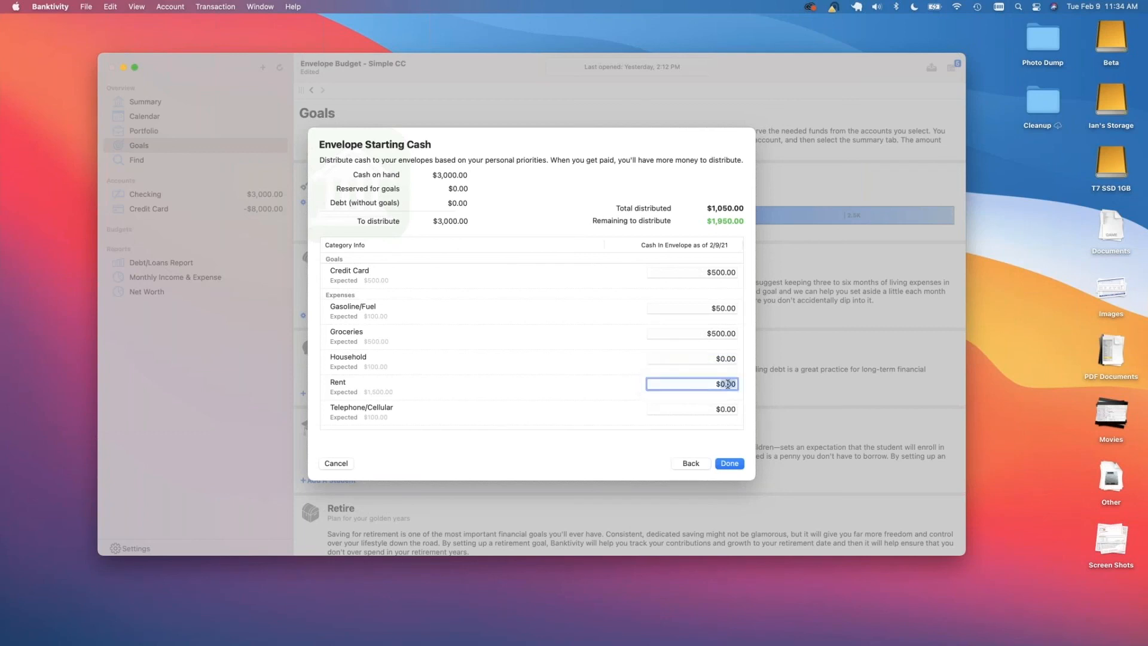
pyautogui.write('1500')
# Set the starting envelope cash to $100 for Telephone/Cellular and $350 for Utilities, and finish the budget setup.
pyautogui.scroll(-2, 710, 399)
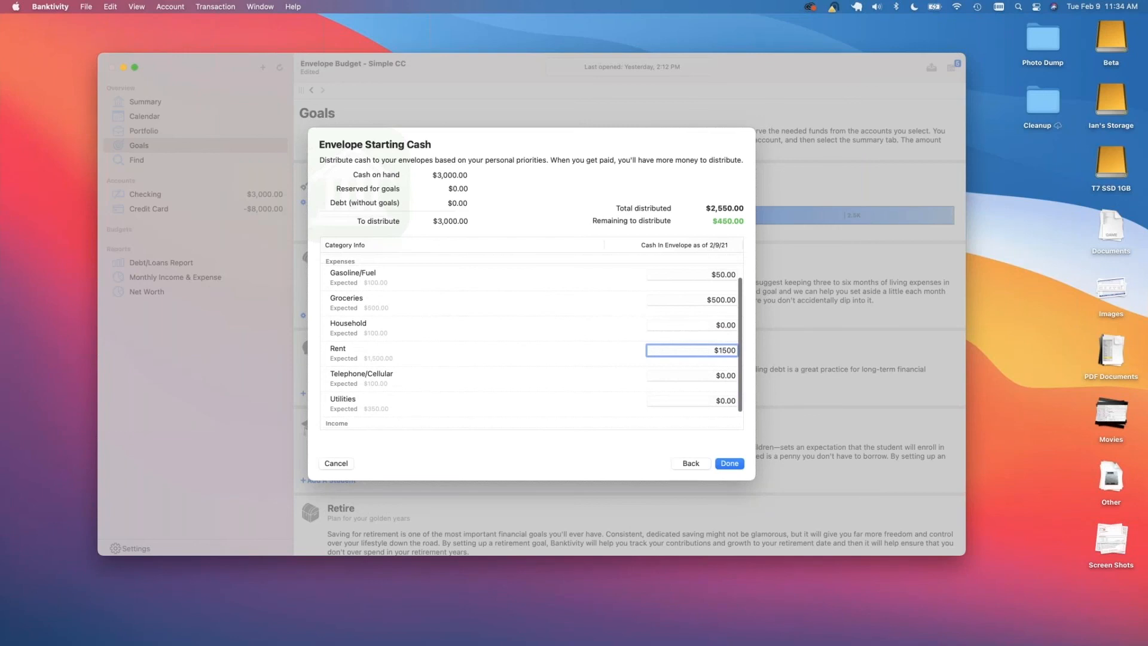
pyautogui.click(726, 374)
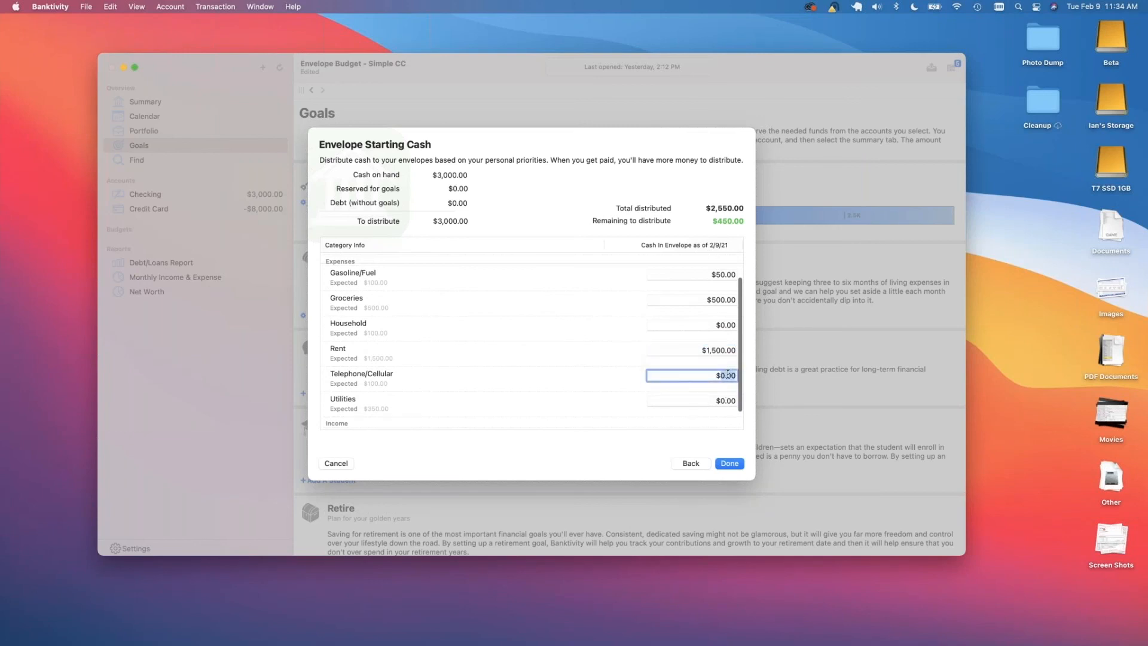
pyautogui.write('$100')
pyautogui.doubleClick(725, 400)
pyautogui.write('350')
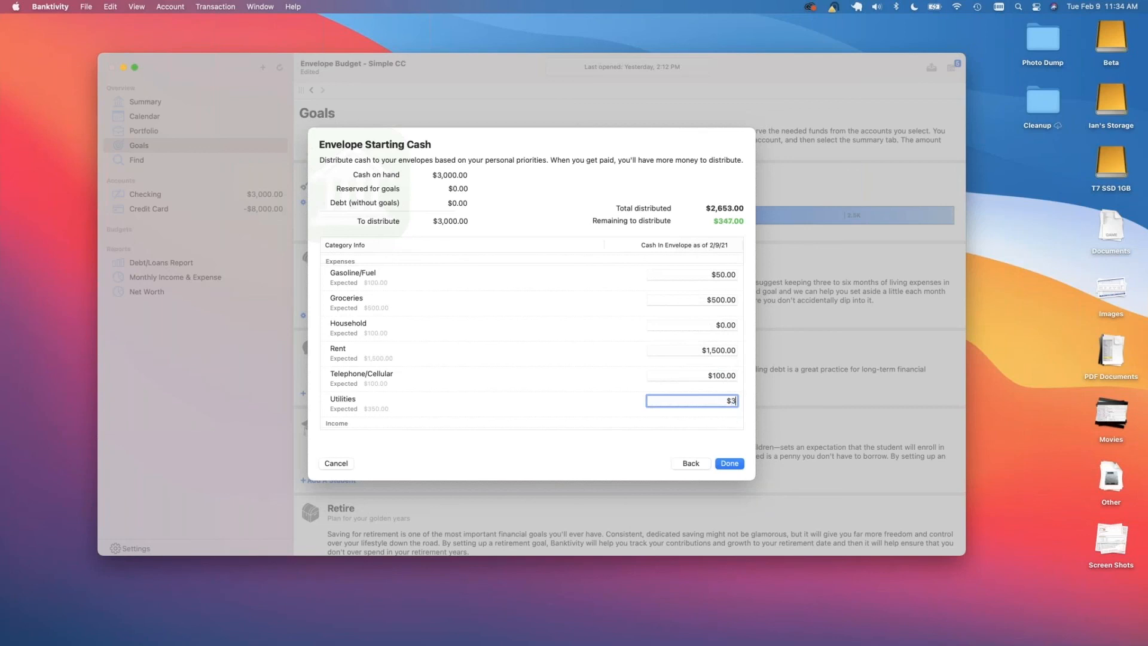
pyautogui.click(725, 374)
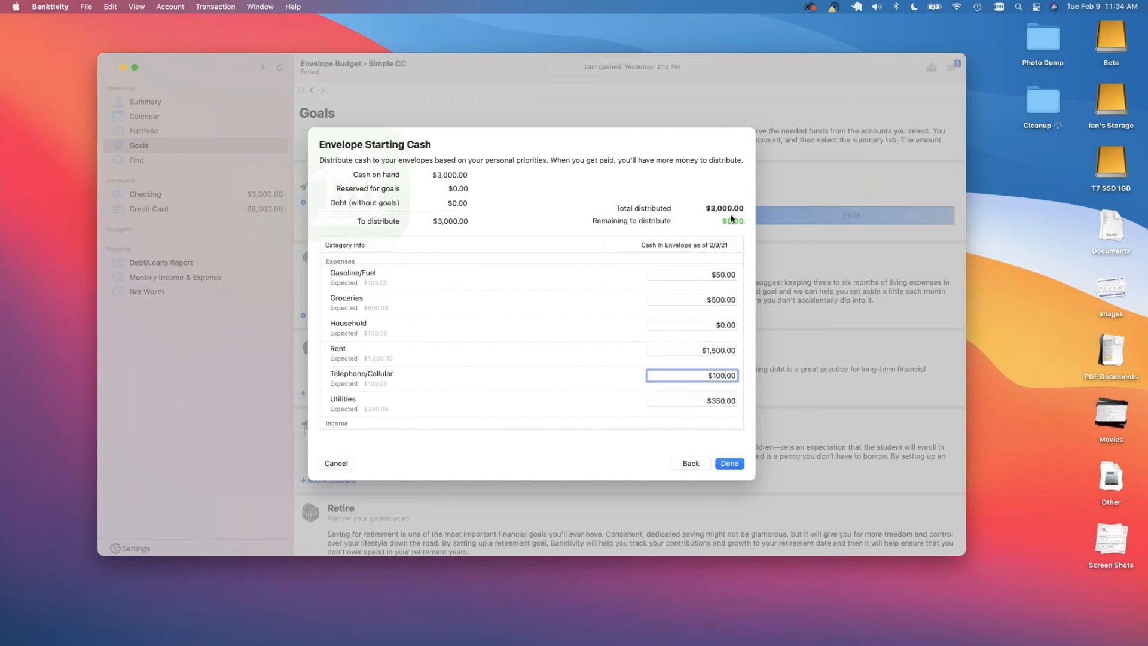
pyautogui.click(736, 464)
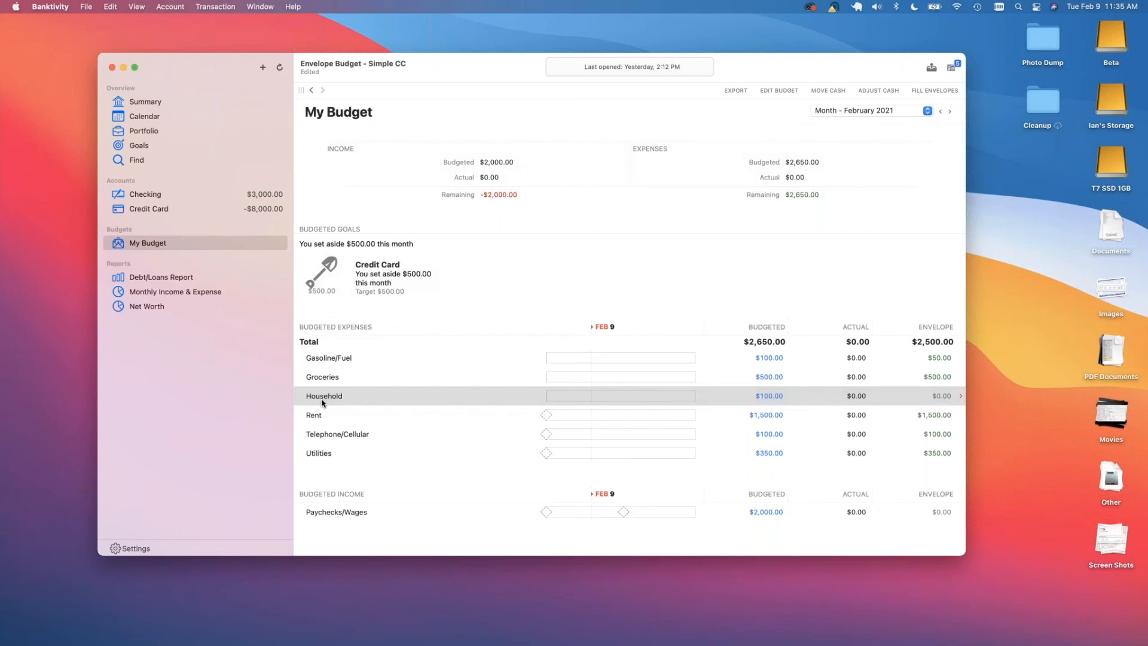
pyautogui.click(941, 396)
pyautogui.click(479, 277)
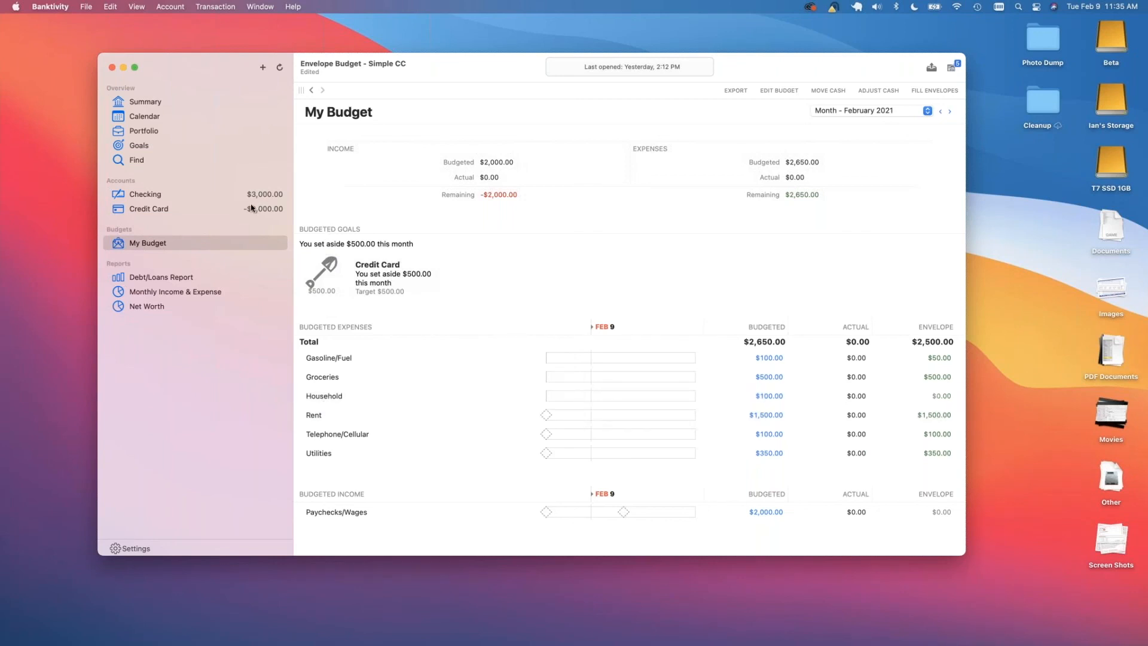
# Save the document and record a $50.00 Household withdrawal for payee Ace in the Credit Card account.
pyautogui.click(251, 208)
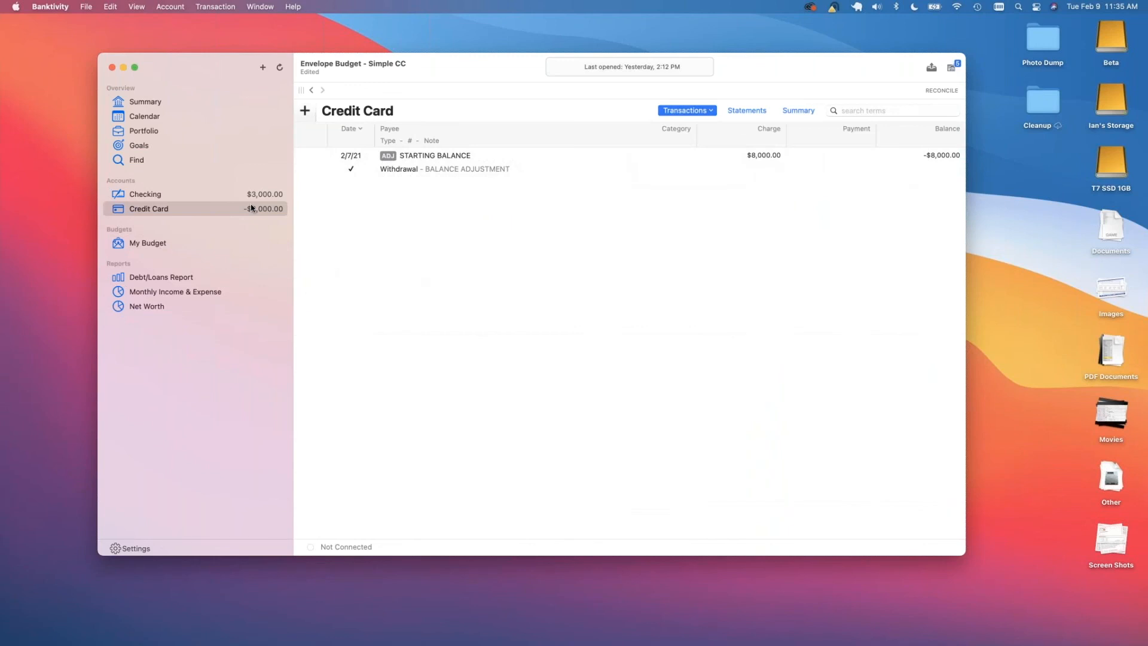
pyautogui.press('super+s')
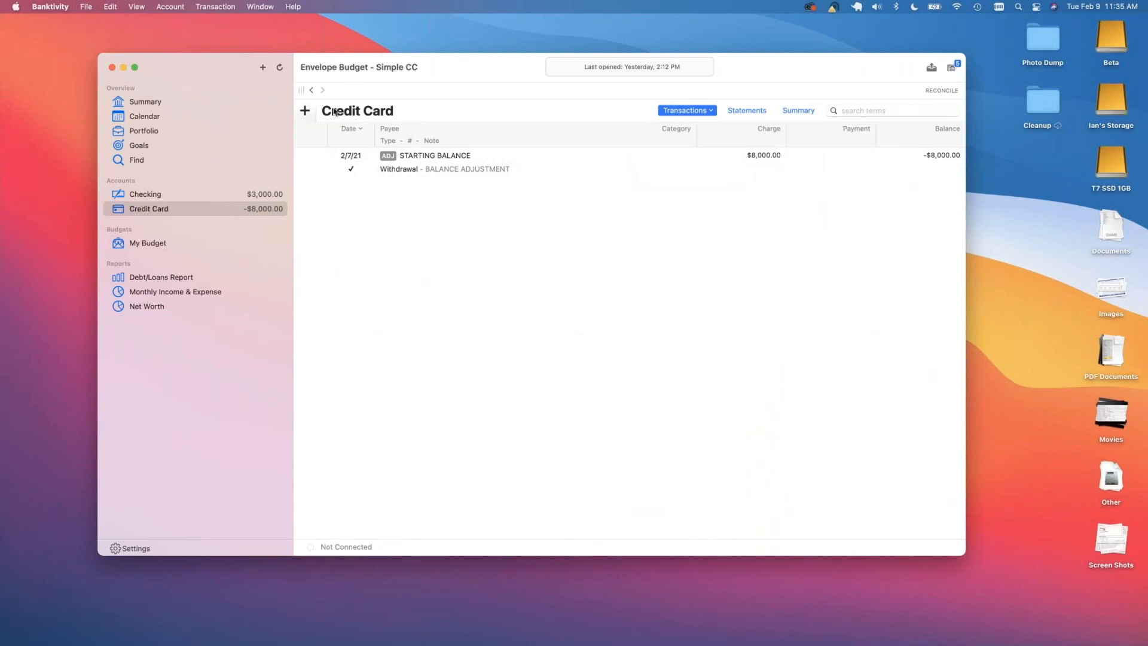
pyautogui.click(262, 67)
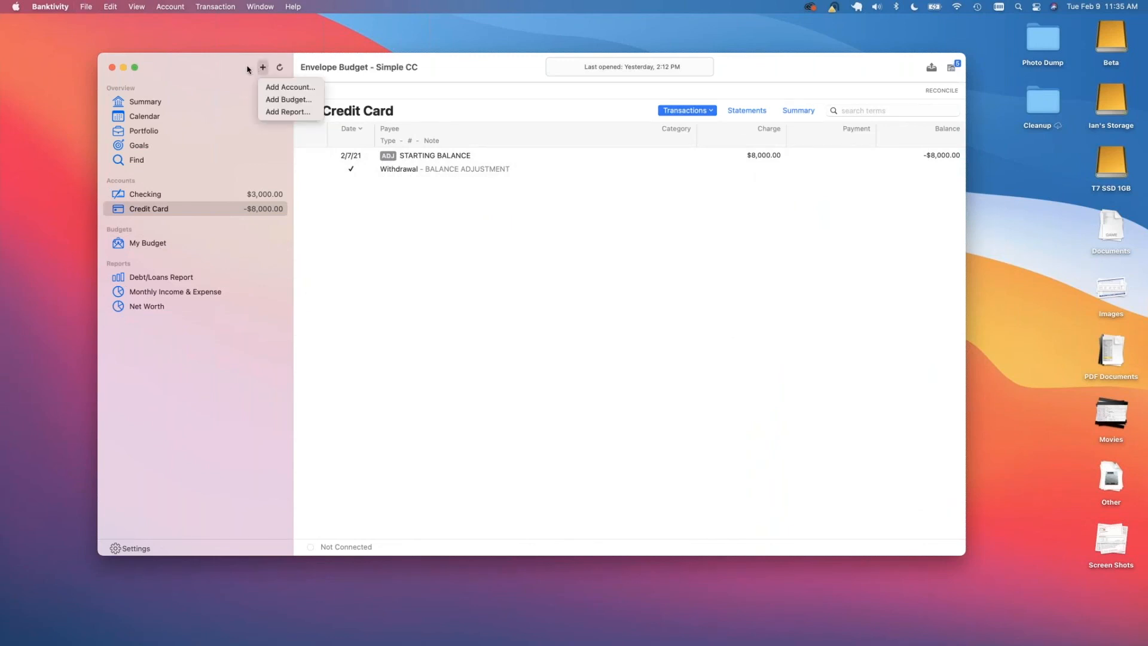
pyautogui.click(304, 115)
pyautogui.click(304, 111)
pyautogui.click(380, 174)
pyautogui.write('Ace')
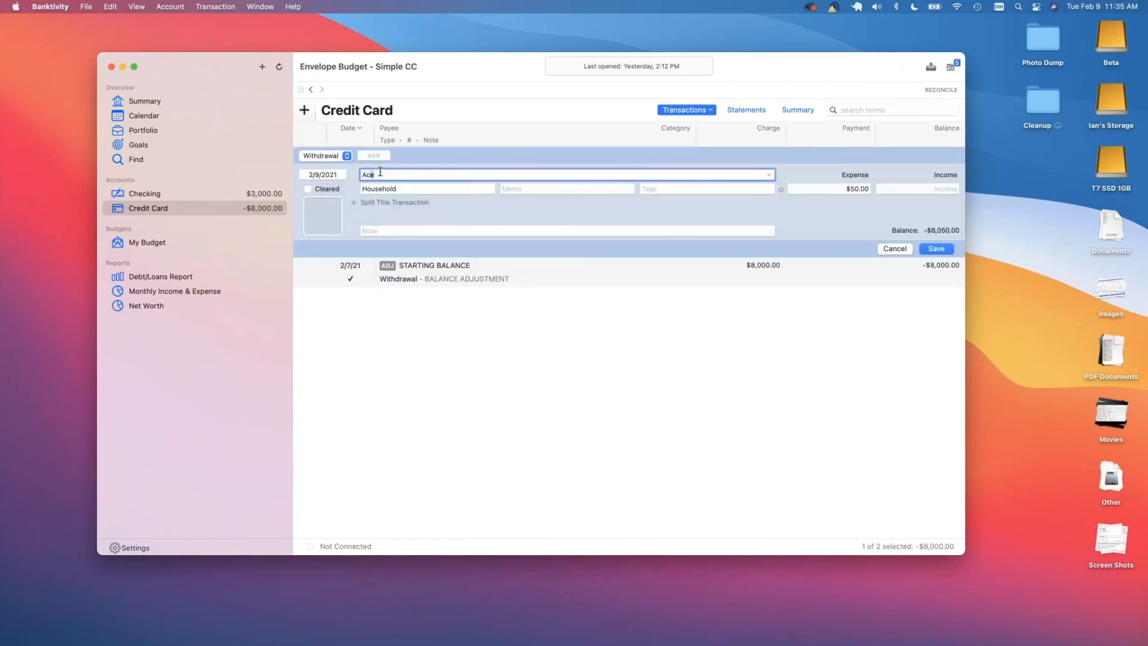
pyautogui.press('Tab')
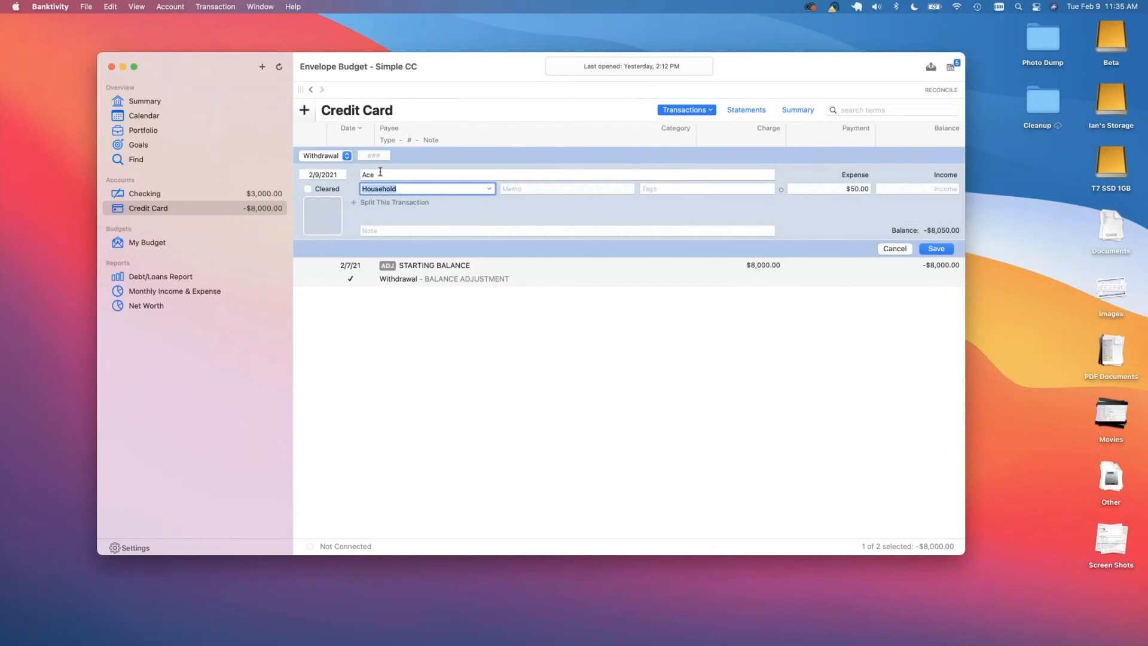
pyautogui.press('Return')
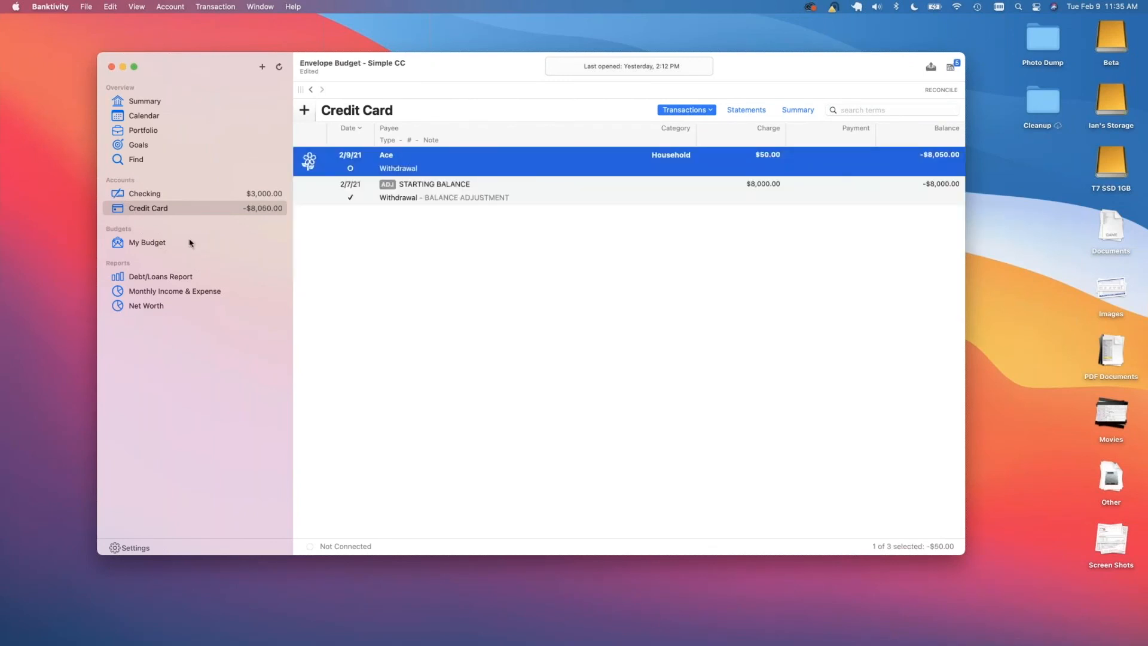
# In My Budget, add $50.00 to the Household envelope using Groceries as the source of funds.
pyautogui.click(311, 91)
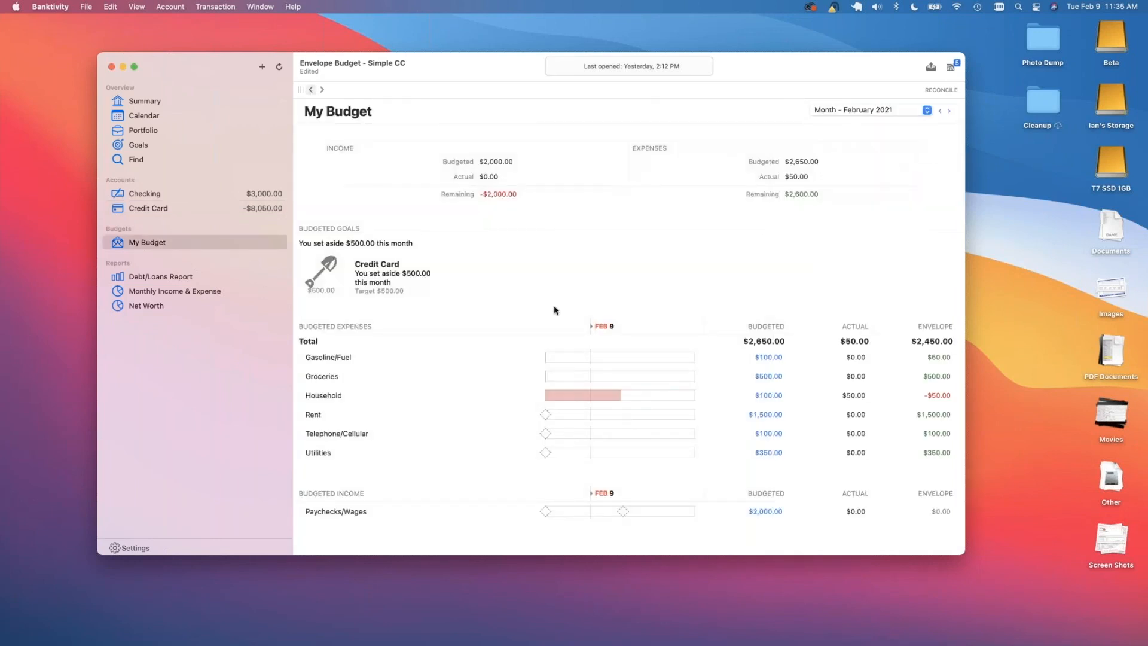
pyautogui.click(937, 395)
pyautogui.click(917, 505)
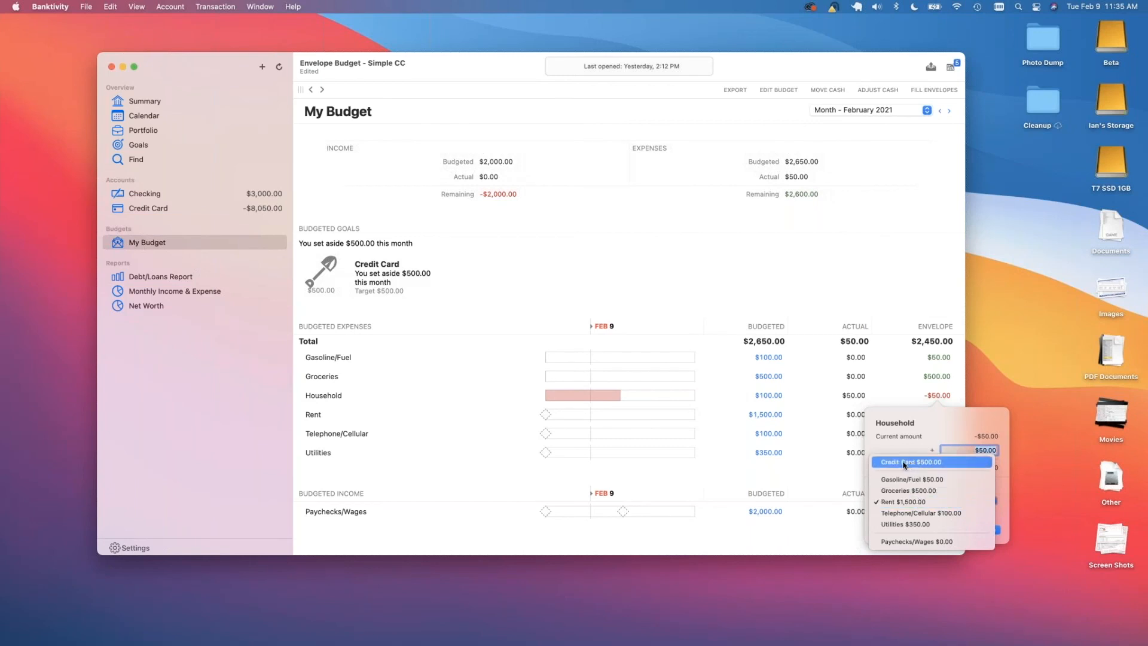
pyautogui.click(902, 424)
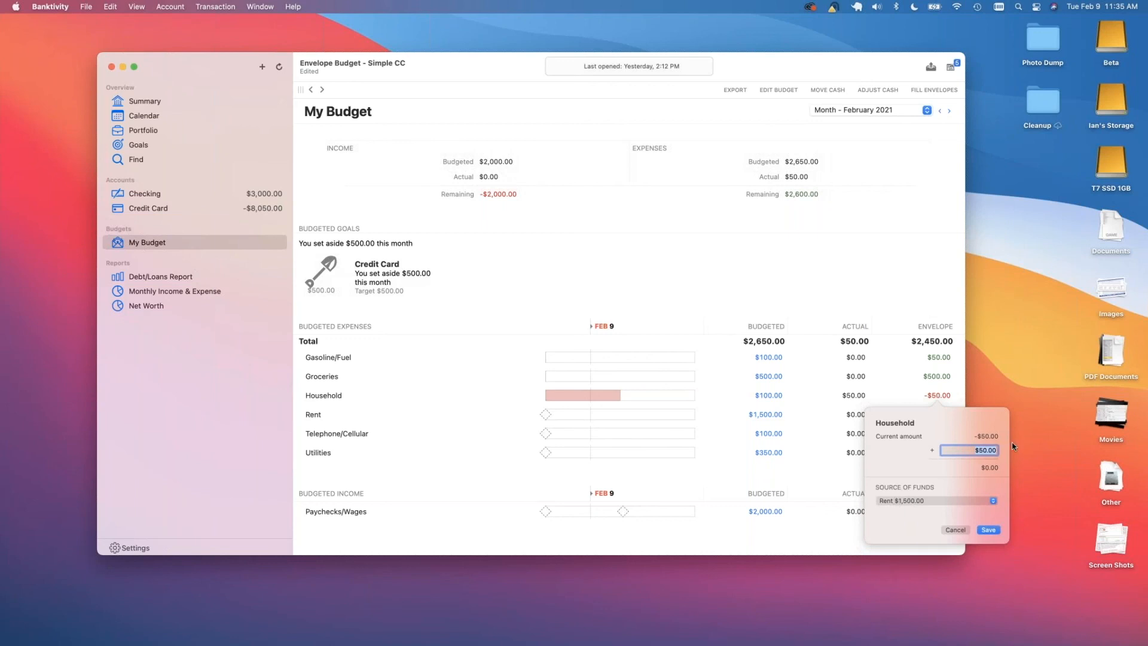
pyautogui.click(910, 501)
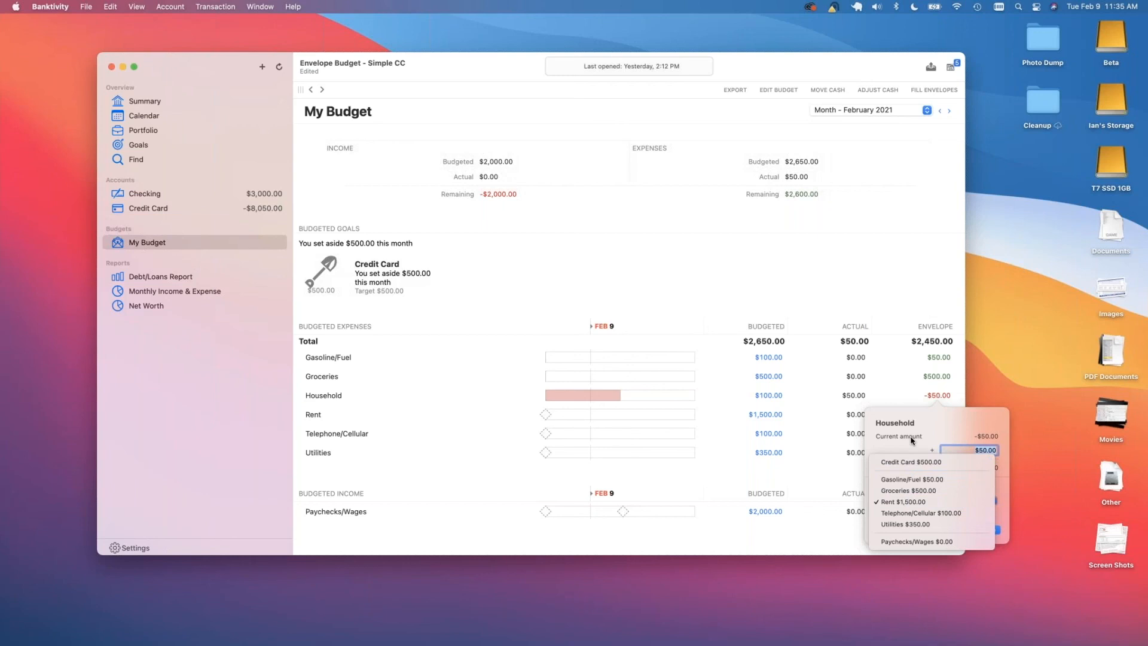
pyautogui.click(911, 491)
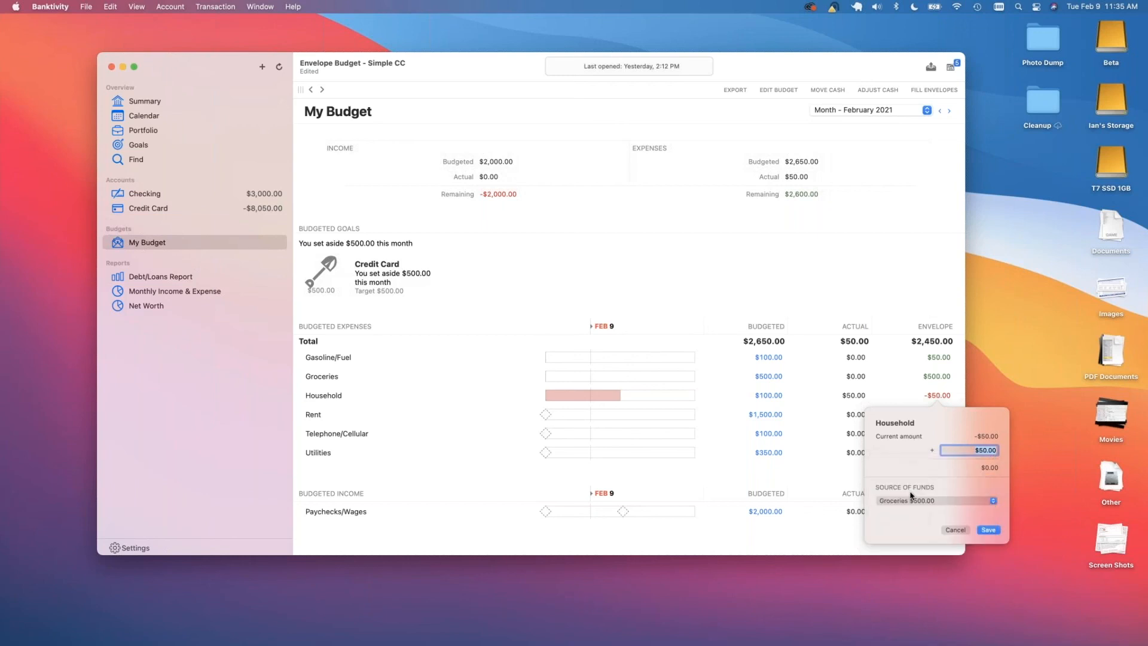
pyautogui.click(988, 529)
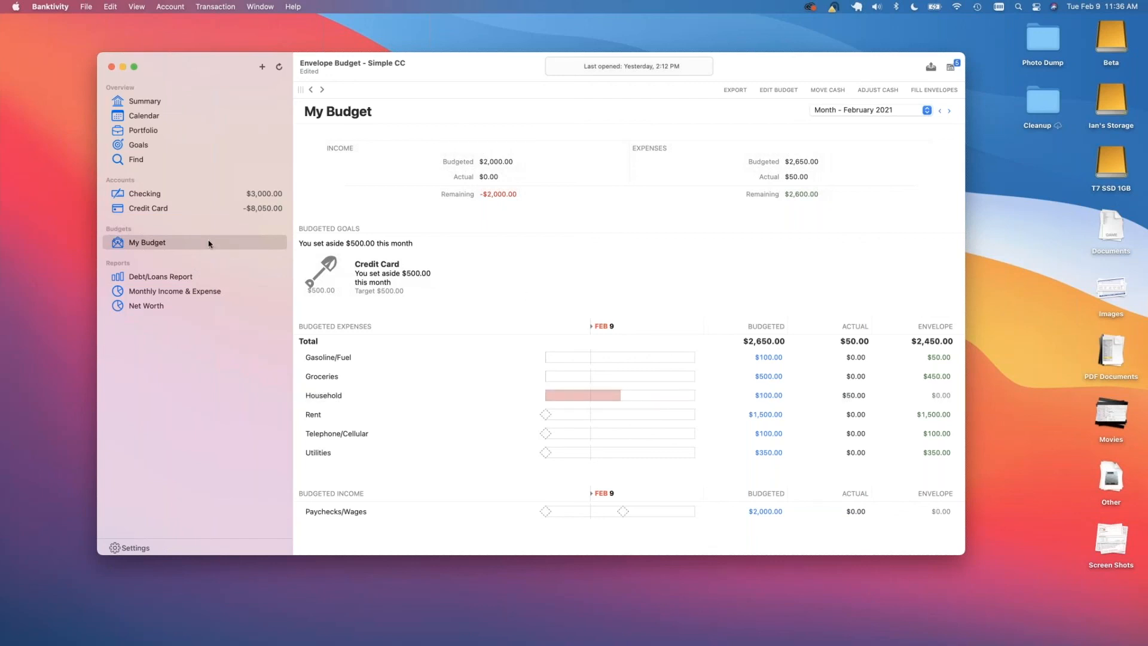
# Record a $500.00 transfer from Checking to the Credit Card account using the payee "Transfer to Credit Card".
pyautogui.click(222, 194)
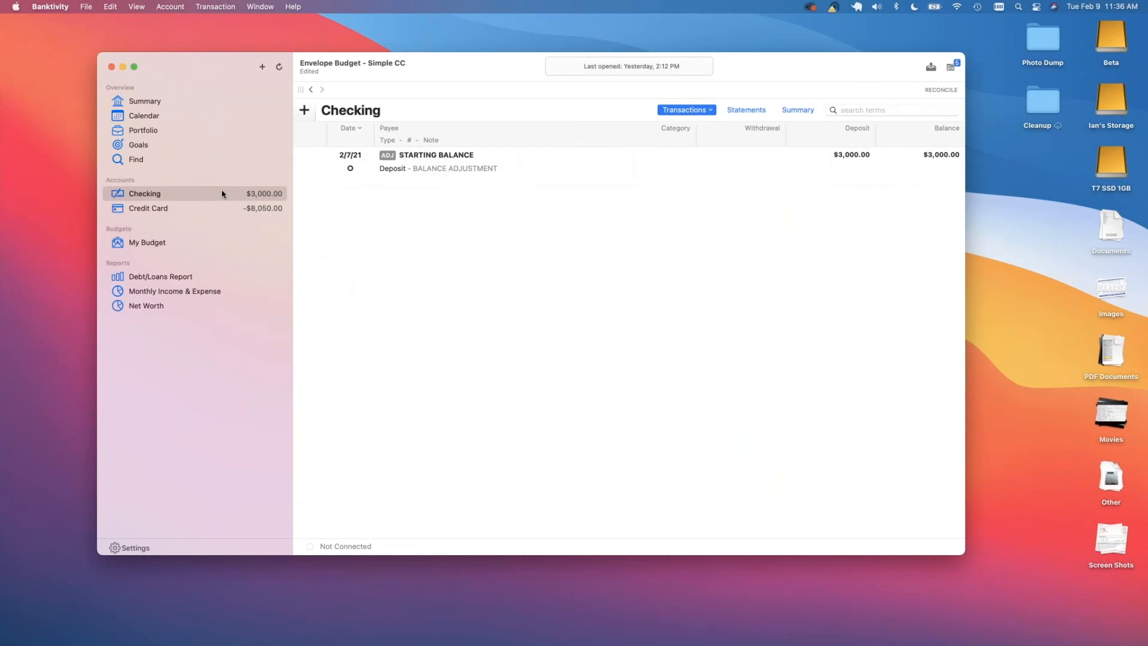
pyautogui.press('super+n')
pyautogui.press('Tab')
pyautogui.press('Tab')
pyautogui.write('Transfer to Credit Card')
pyautogui.press('Return')
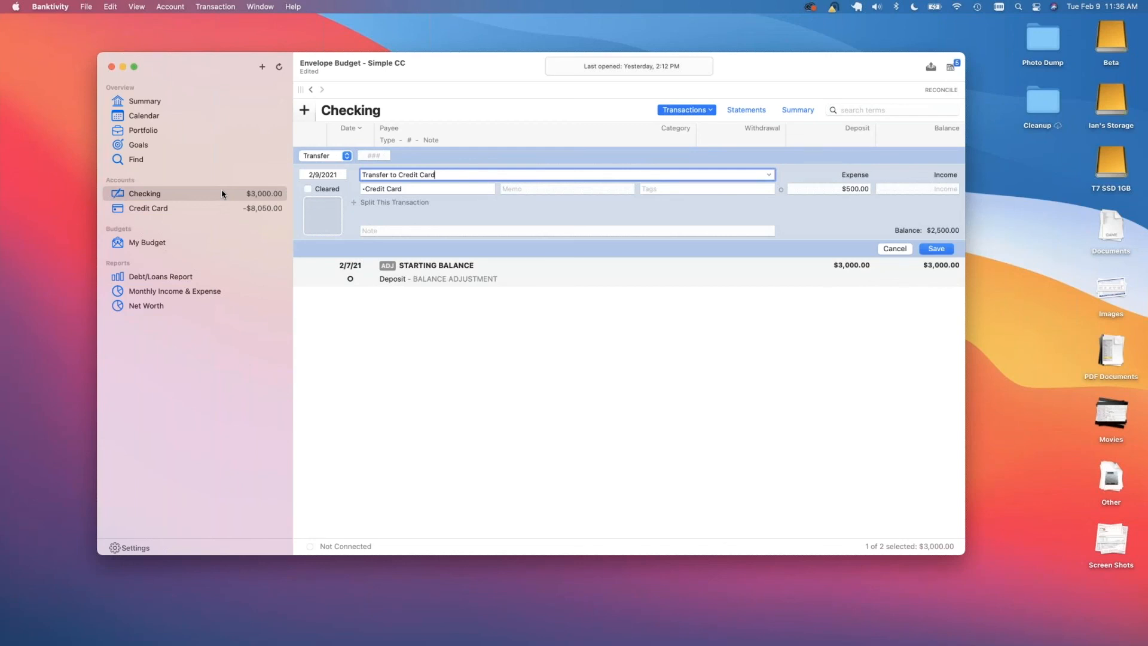
pyautogui.press('Return')
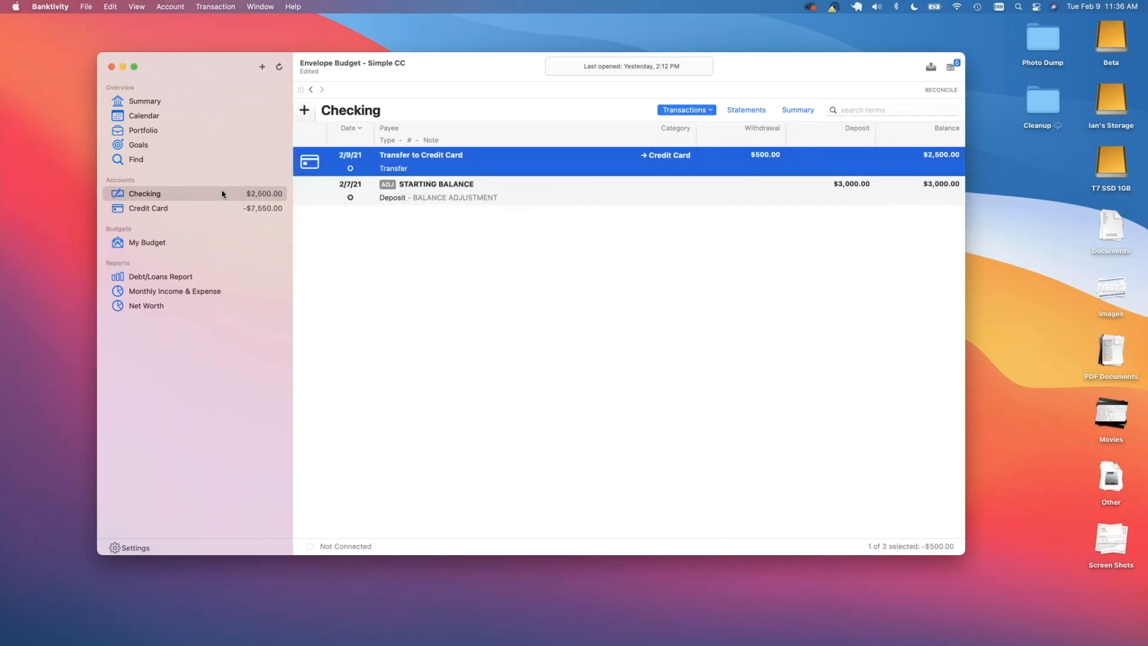
# Review the Credit Card goal and envelopes in My Budget for February and March 2021.
pyautogui.click(147, 245)
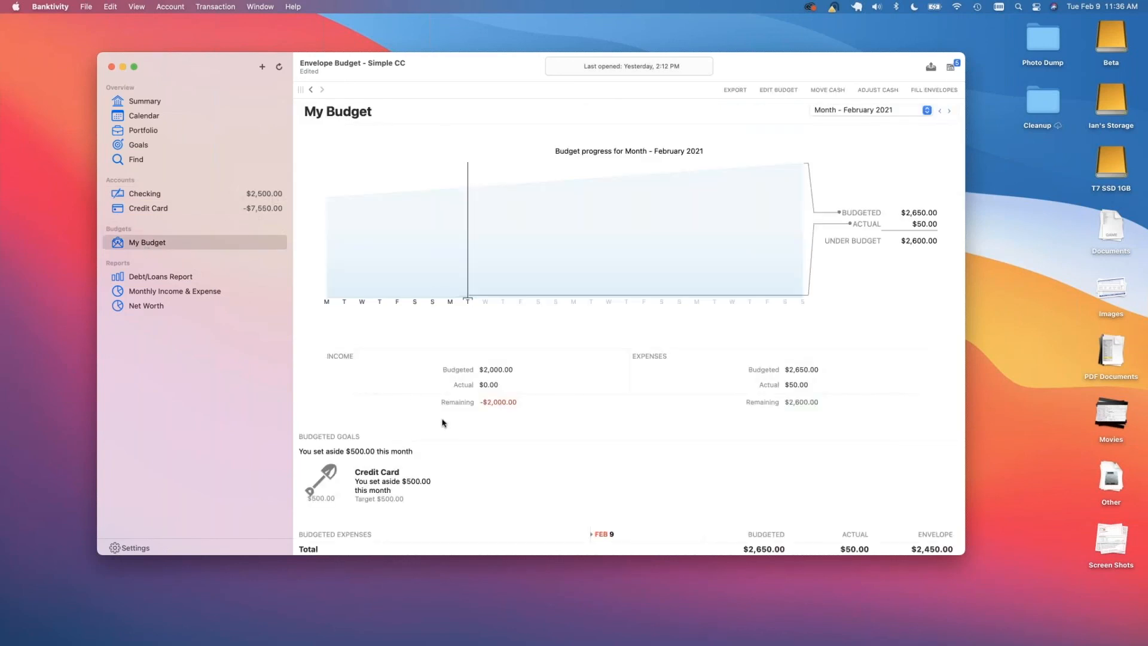
pyautogui.scroll(-3, 443, 423)
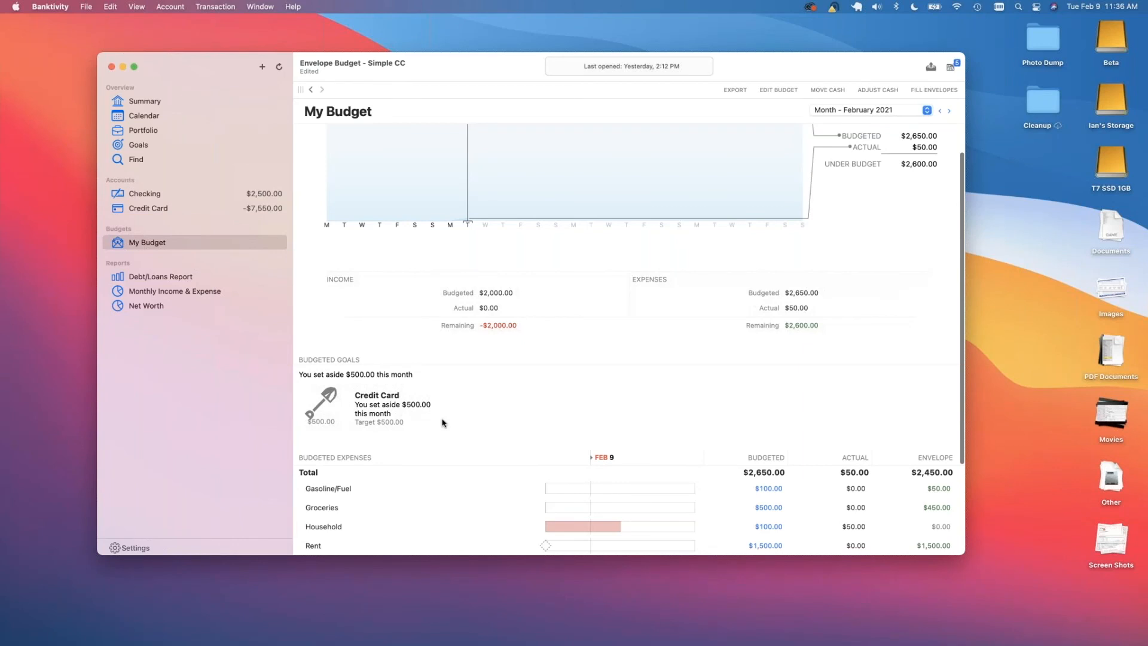
pyautogui.scroll(-5, 443, 422)
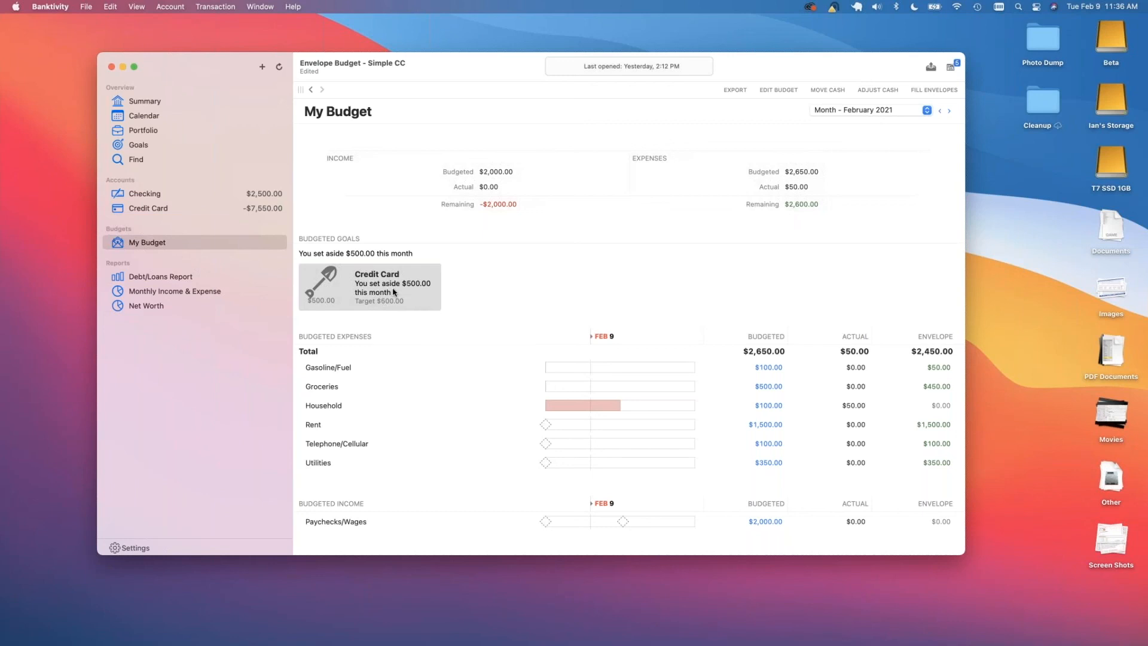
pyautogui.click(946, 111)
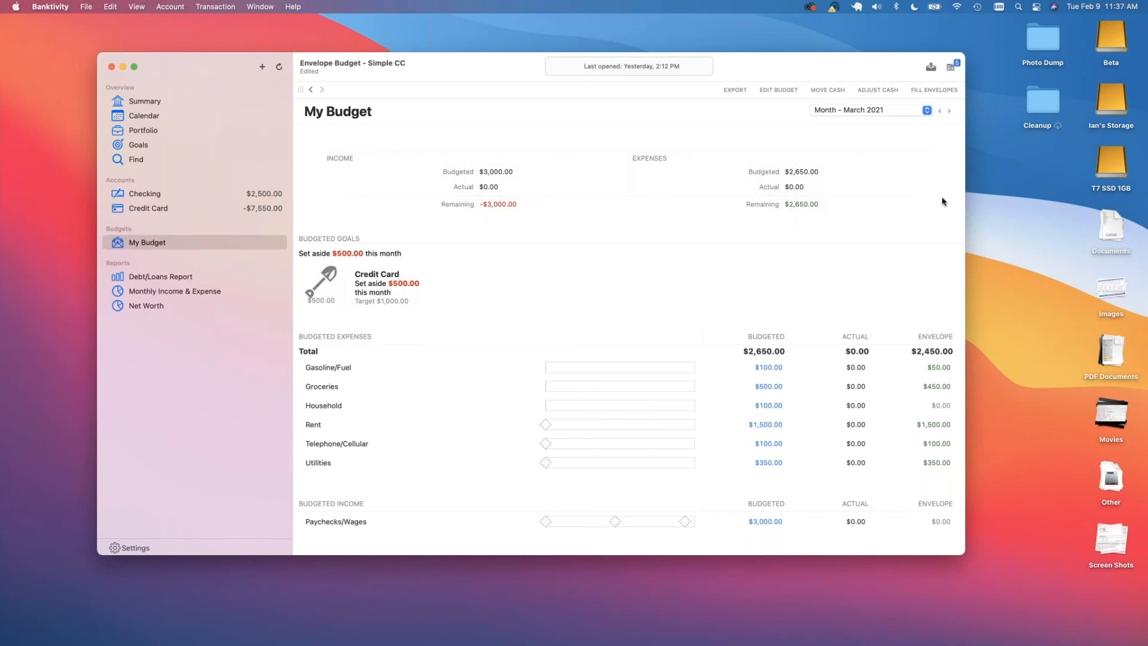
pyautogui.click(939, 111)
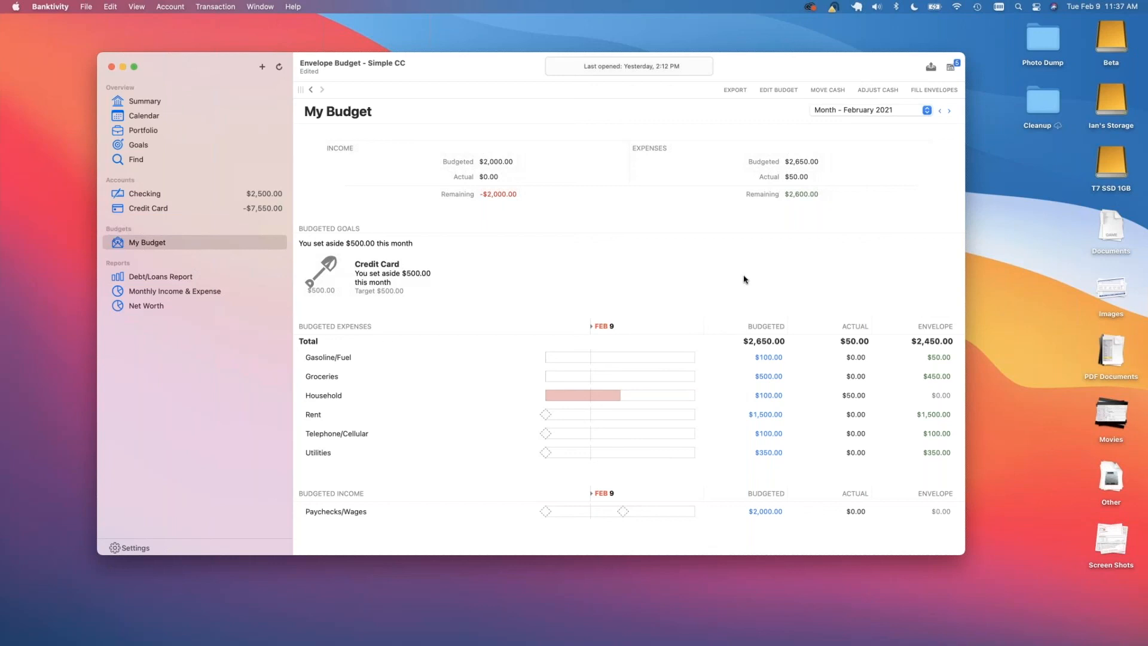
pyautogui.scroll(-2, 744, 279)
# Change the overdue scheduled ACME paycheck's date to 2/12/2021, post it and close the scheduled transactions list.
pyautogui.click(950, 67)
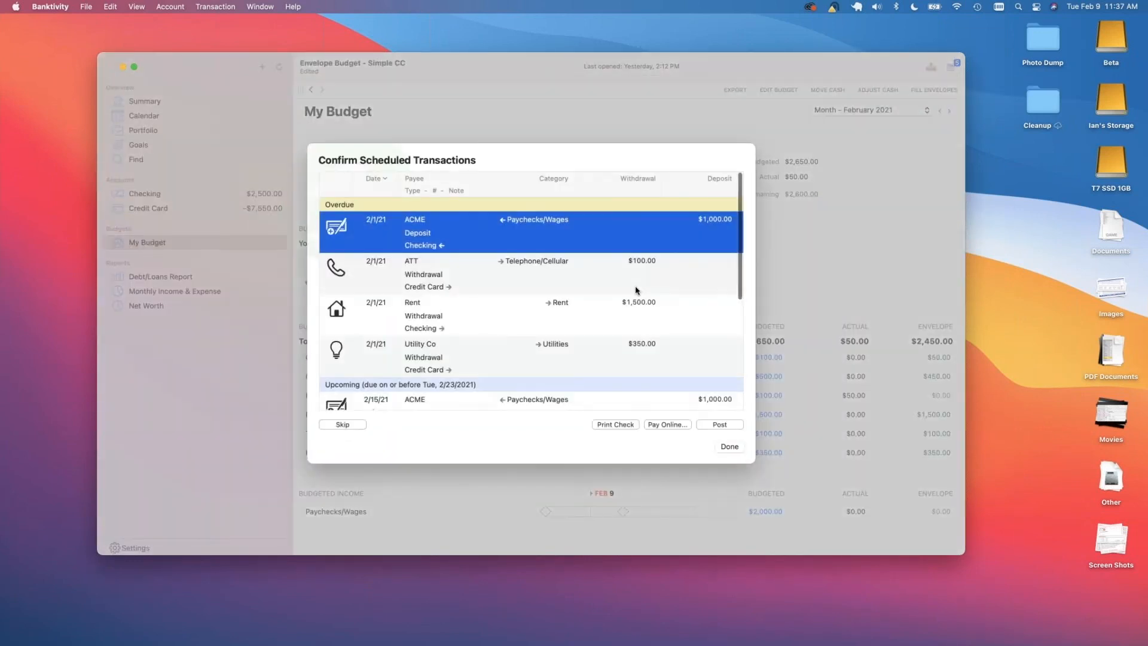
pyautogui.doubleClick(462, 243)
pyautogui.click(360, 247)
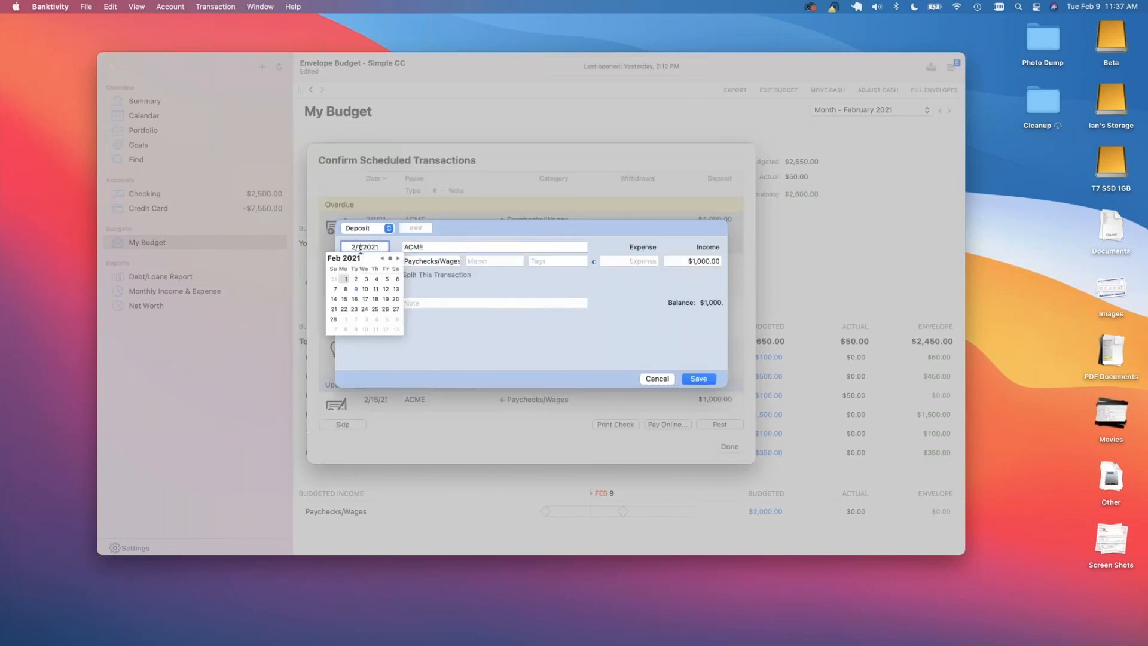
pyautogui.write('4')
pyautogui.click(385, 289)
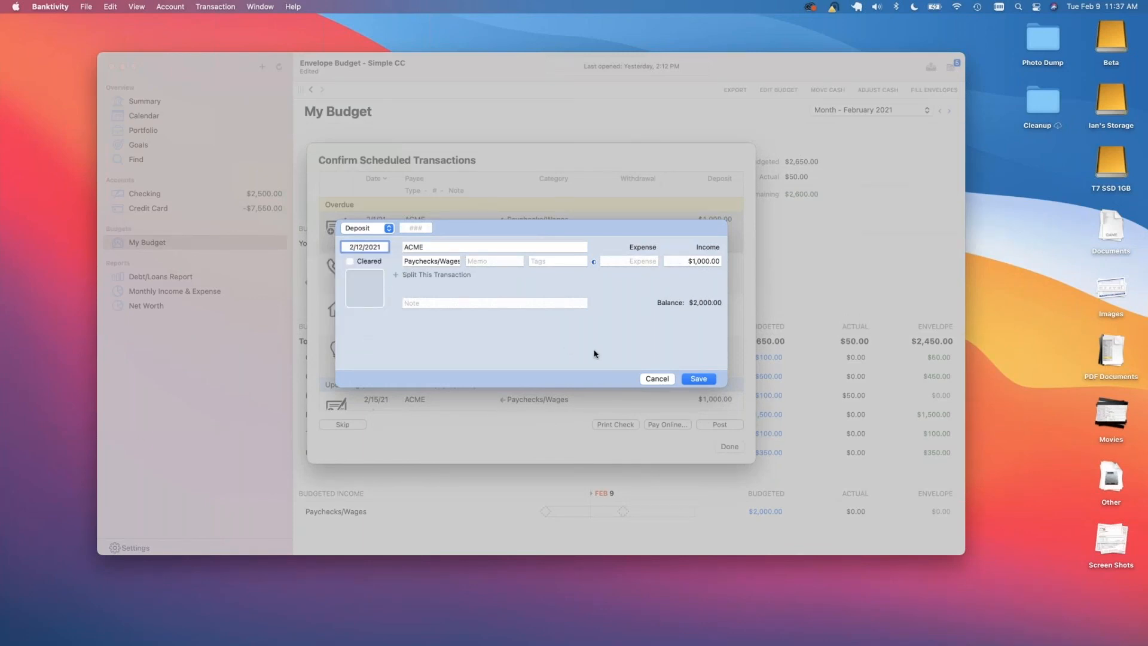
pyautogui.click(699, 379)
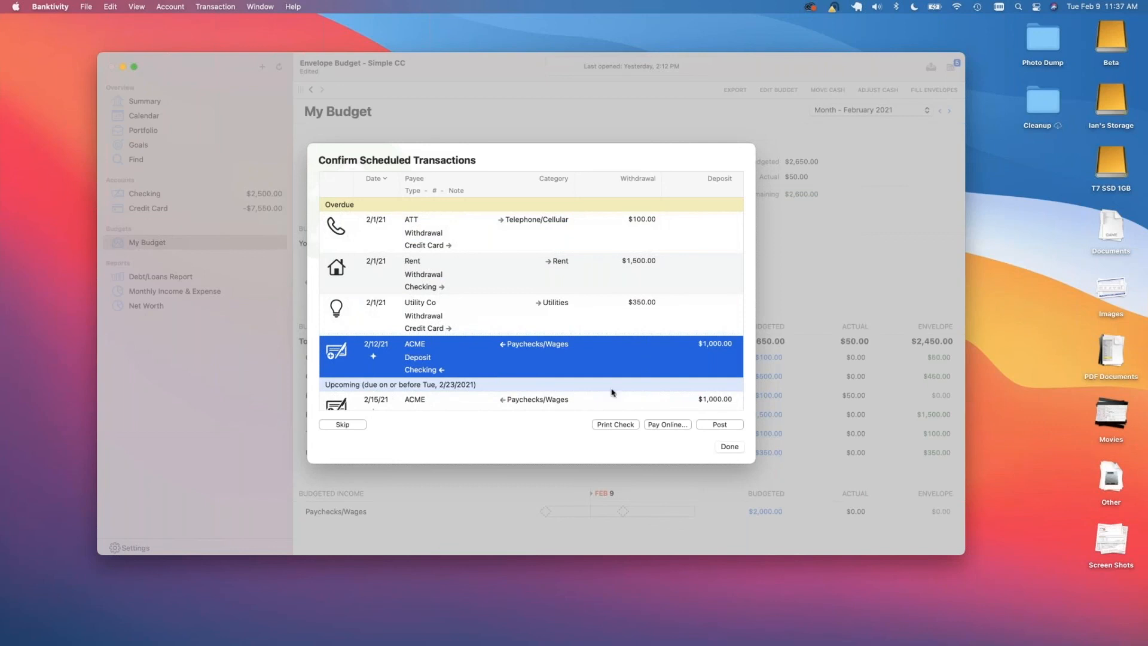
pyautogui.click(720, 426)
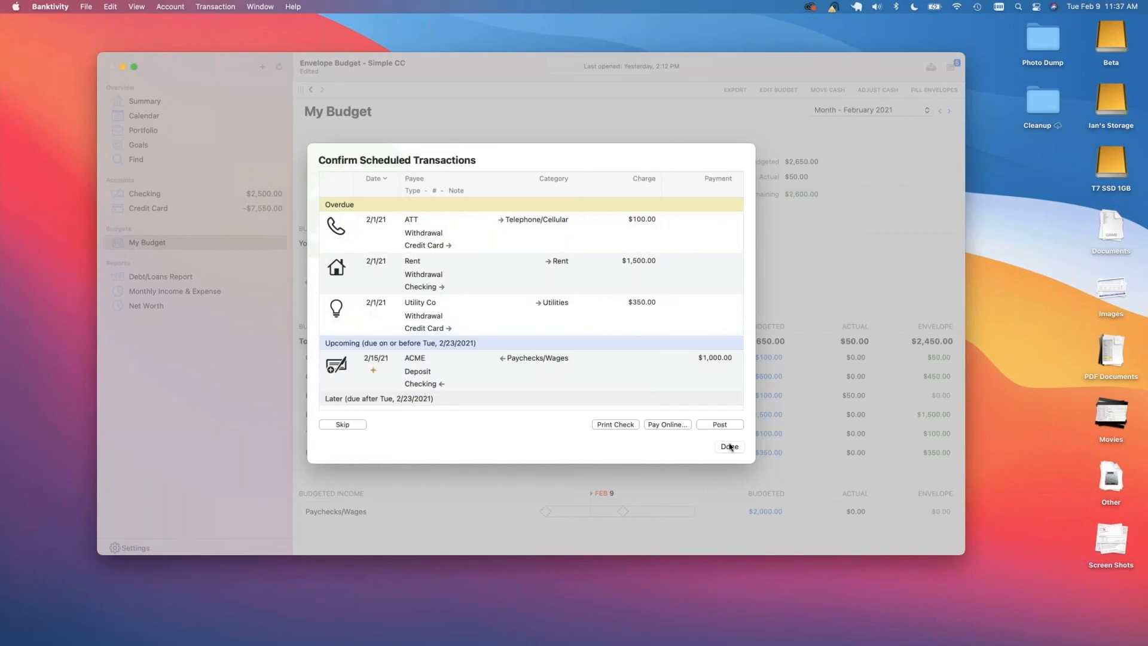
pyautogui.click(729, 446)
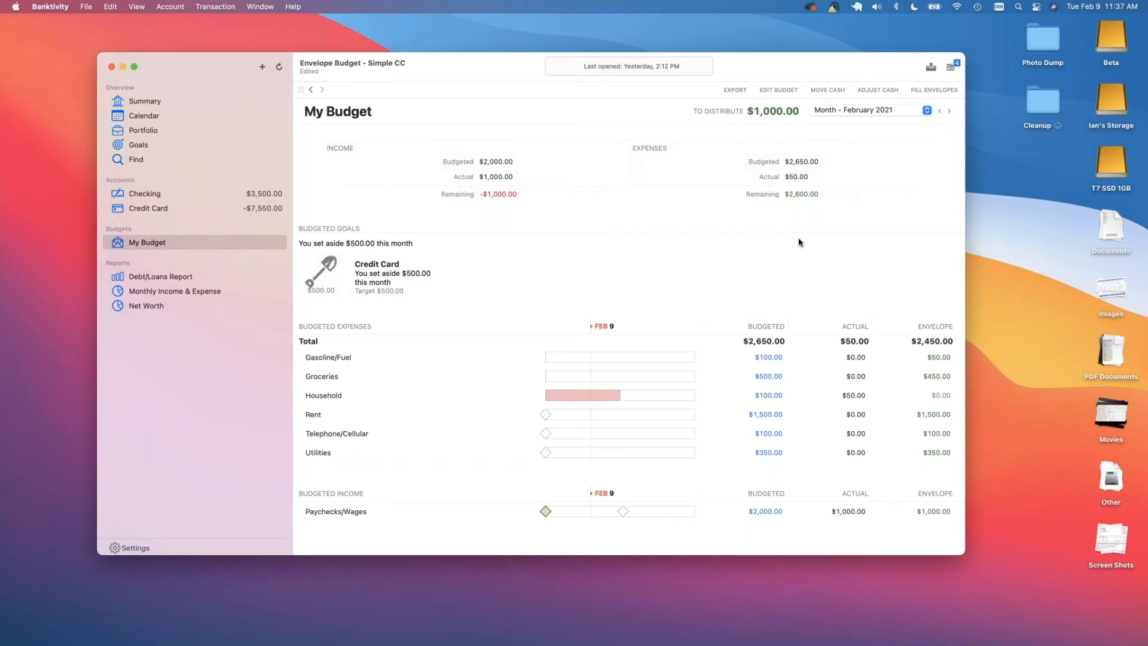
# Review the posted ACME paycheck in the Checking register and the February 2021 figures in My Budget.
pyautogui.click(149, 197)
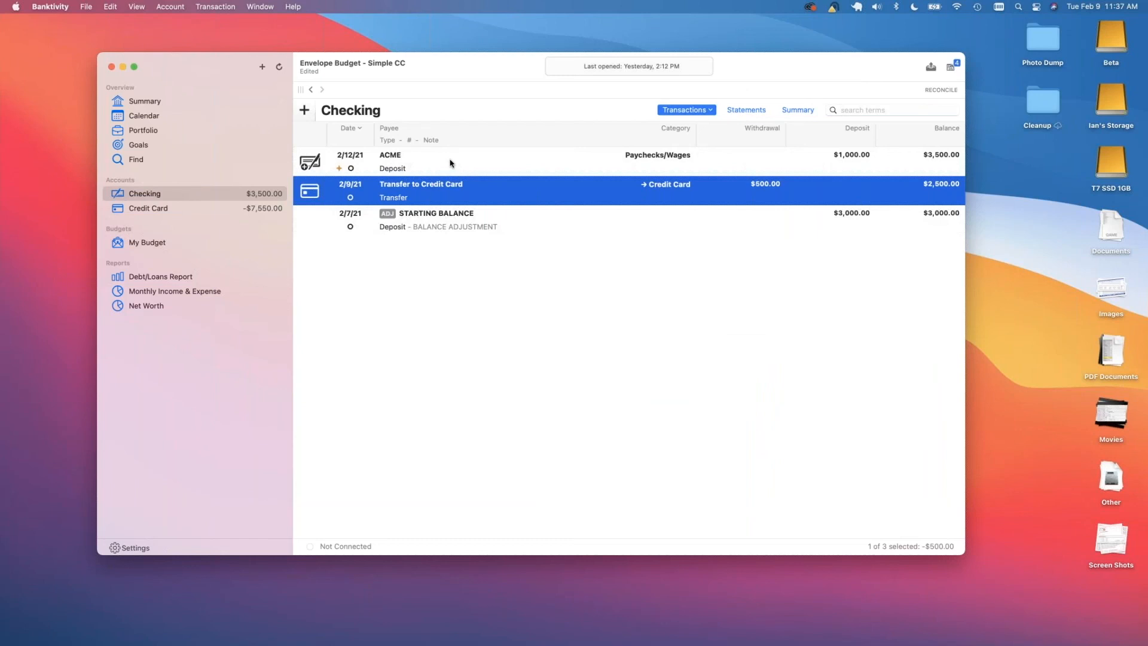
pyautogui.click(153, 244)
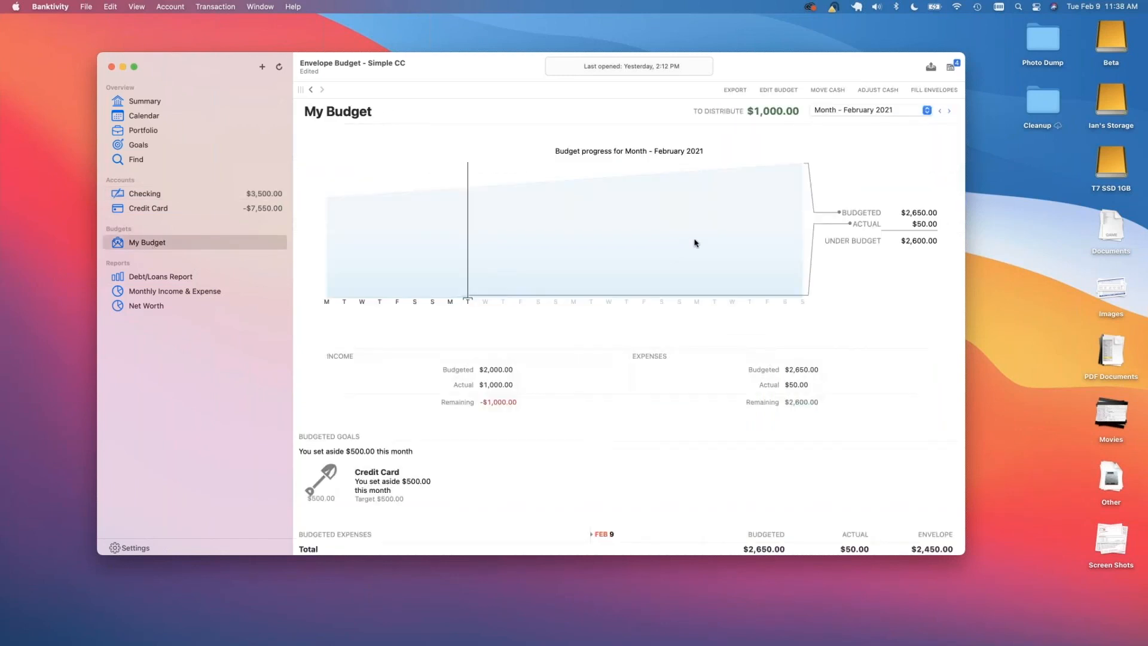
pyautogui.scroll(-5, 703, 381)
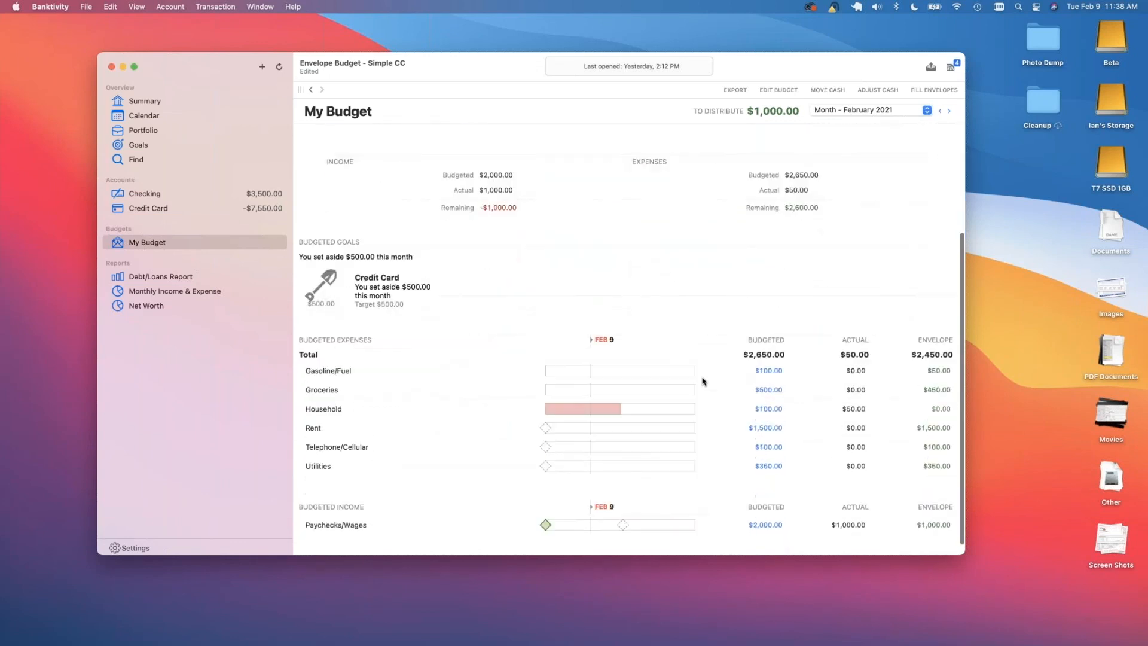
pyautogui.scroll(5, 703, 381)
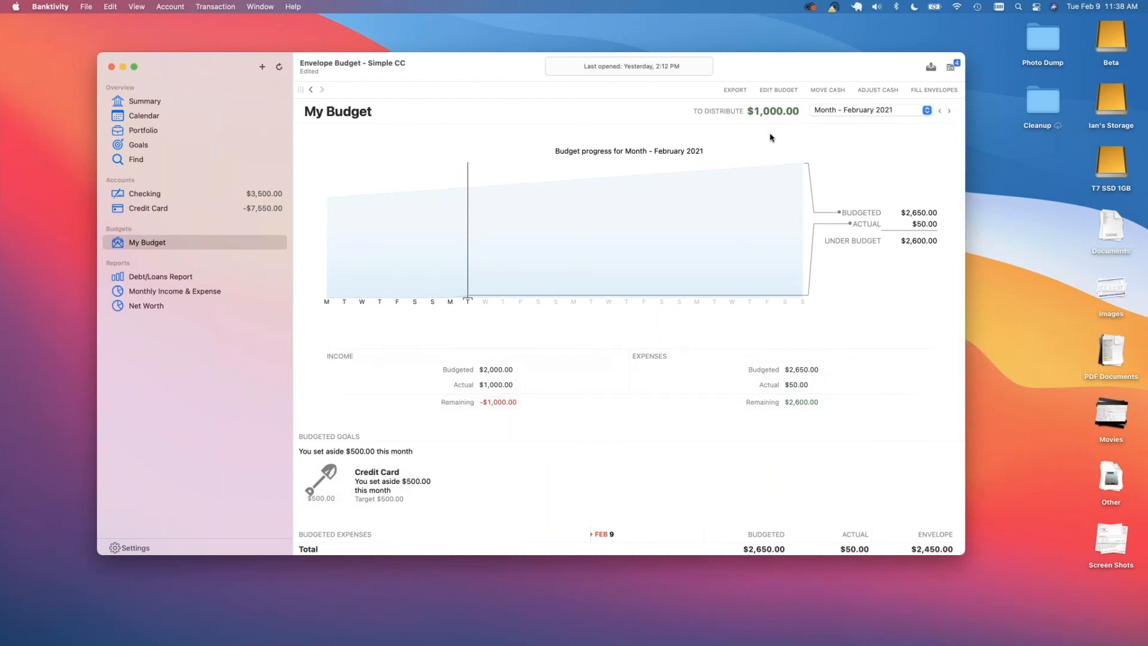
pyautogui.scroll(-4, 769, 137)
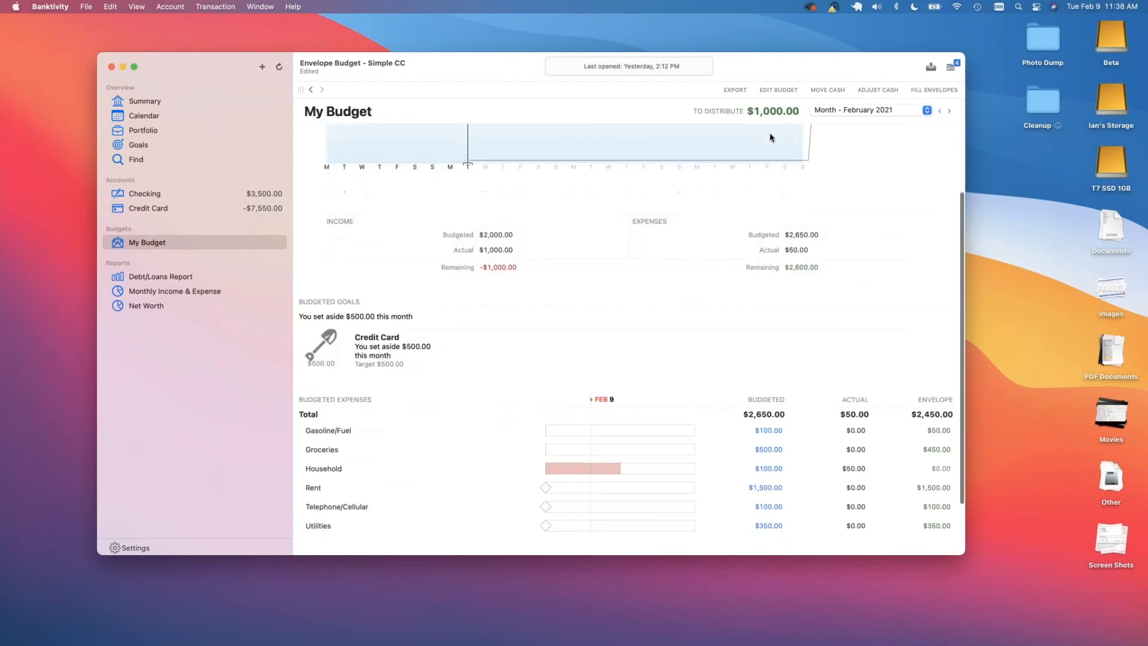
pyautogui.scroll(4, 761, 138)
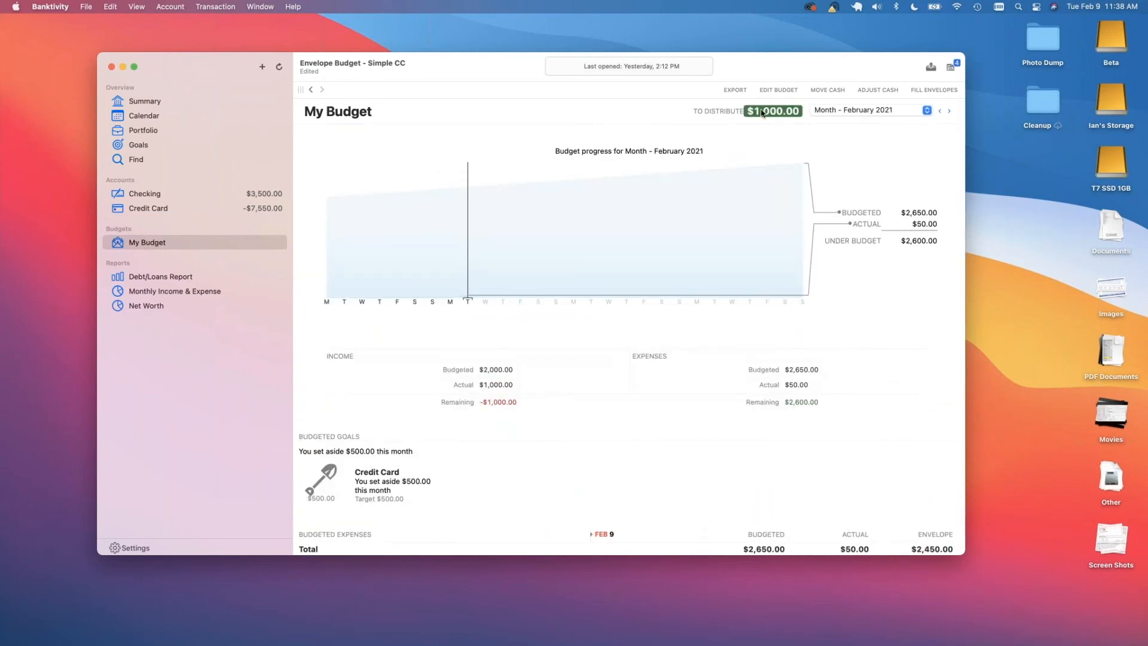
# Try to fill the envelopes with $500 for Credit Card, $100 for Gasoline/Fuel, $300 for Groceries and $100 for Household.
pyautogui.click(762, 113)
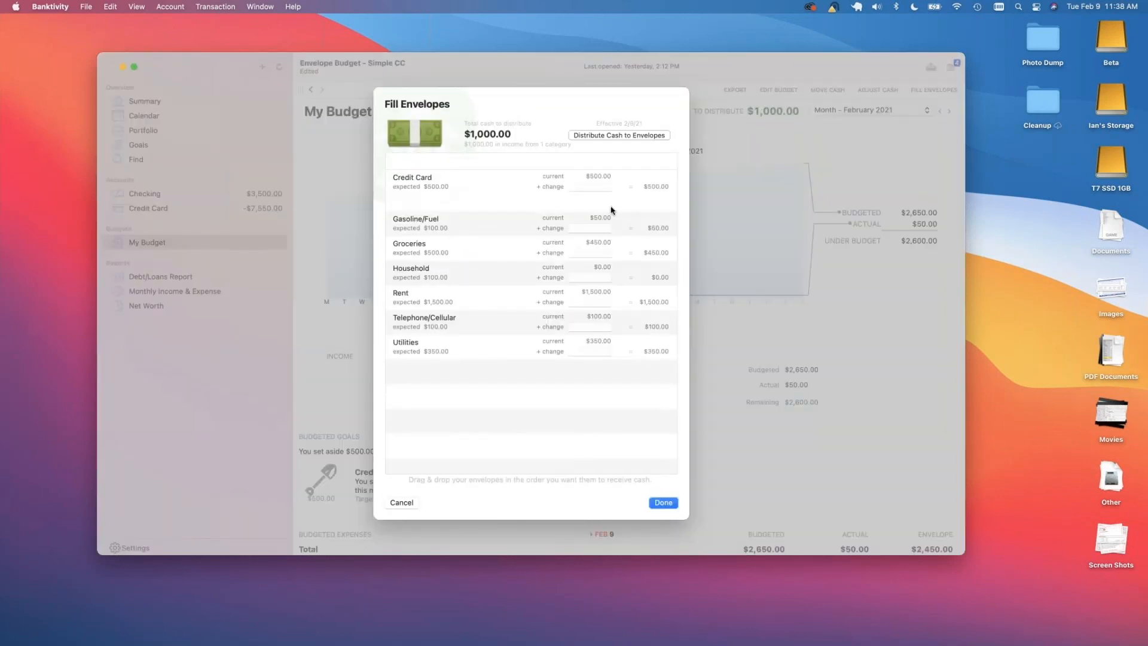
pyautogui.click(593, 187)
pyautogui.click(591, 226)
pyautogui.click(589, 255)
pyautogui.click(588, 277)
pyautogui.click(593, 228)
pyautogui.click(602, 135)
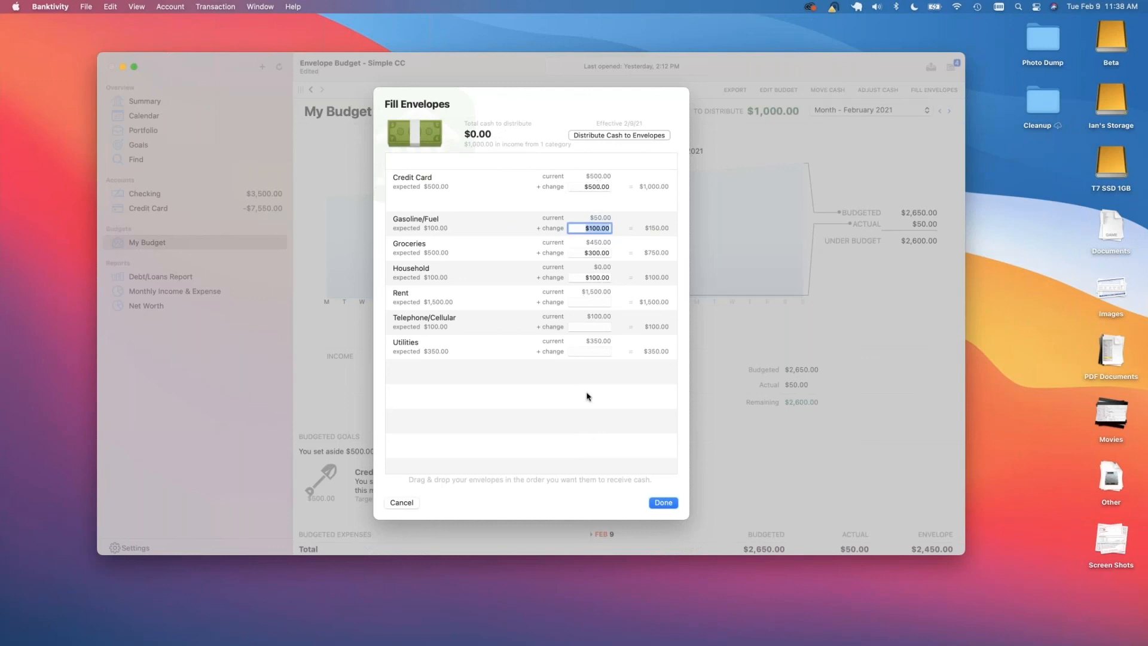
pyautogui.click(411, 507)
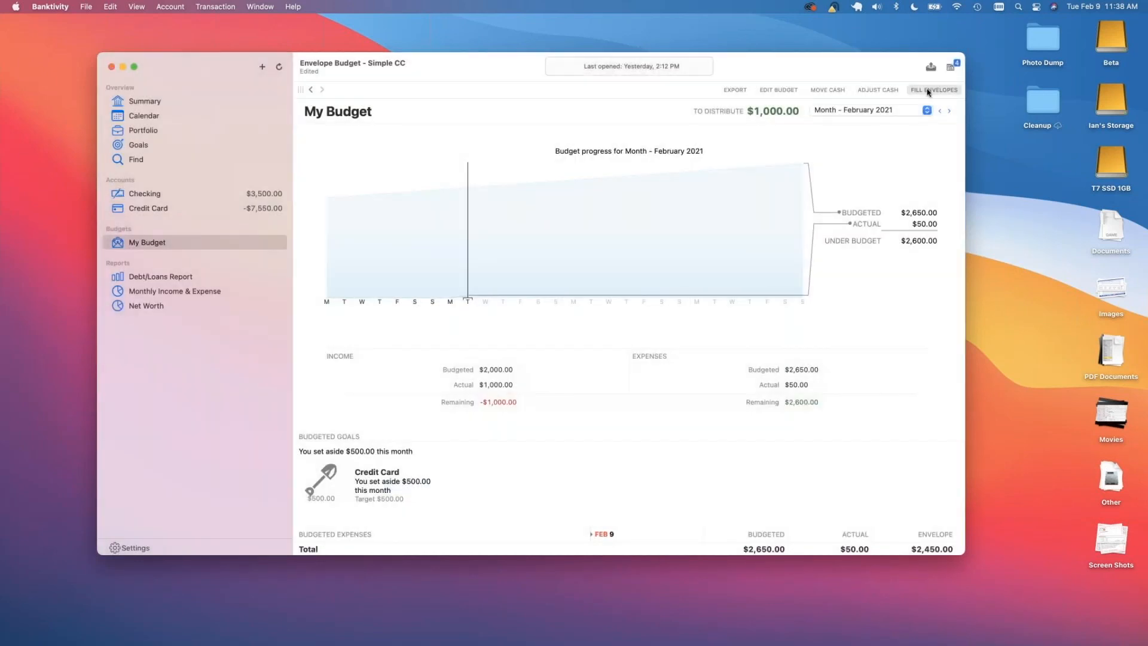
pyautogui.click(929, 90)
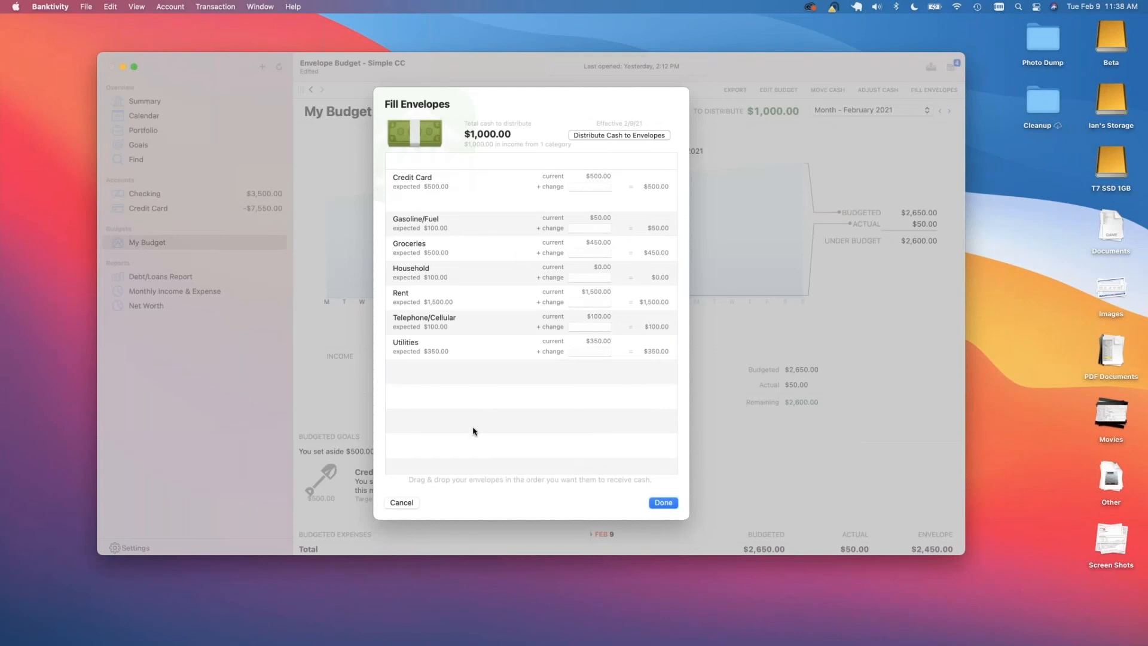
pyautogui.click(402, 503)
# Add $50 to the Household envelope in My Budget using Paychecks/Wages as the source of funds.
pyautogui.scroll(-4, 632, 402)
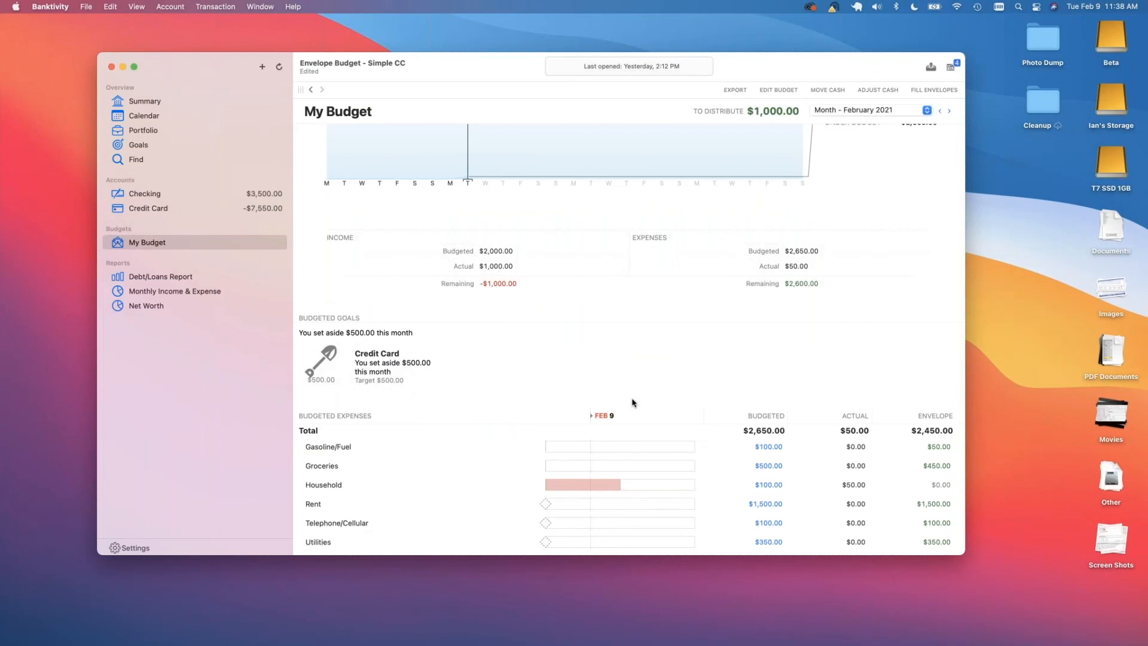
pyautogui.moveTo(809, 68); pyautogui.dragTo(826, 50)
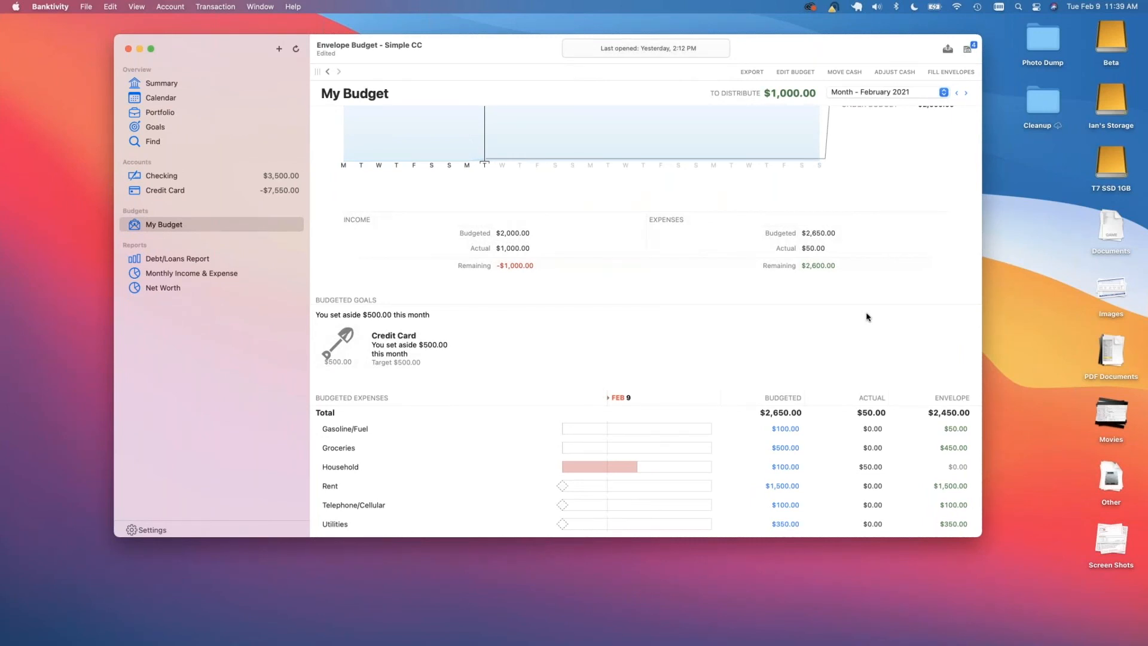
pyautogui.scroll(-5, 867, 317)
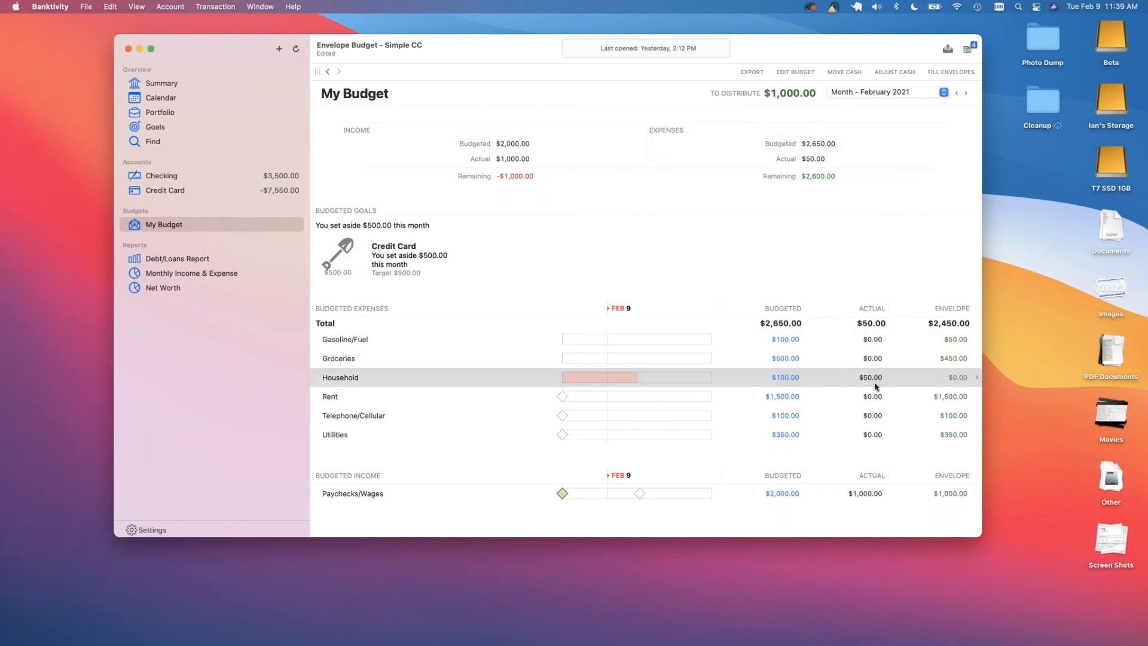
pyautogui.click(956, 378)
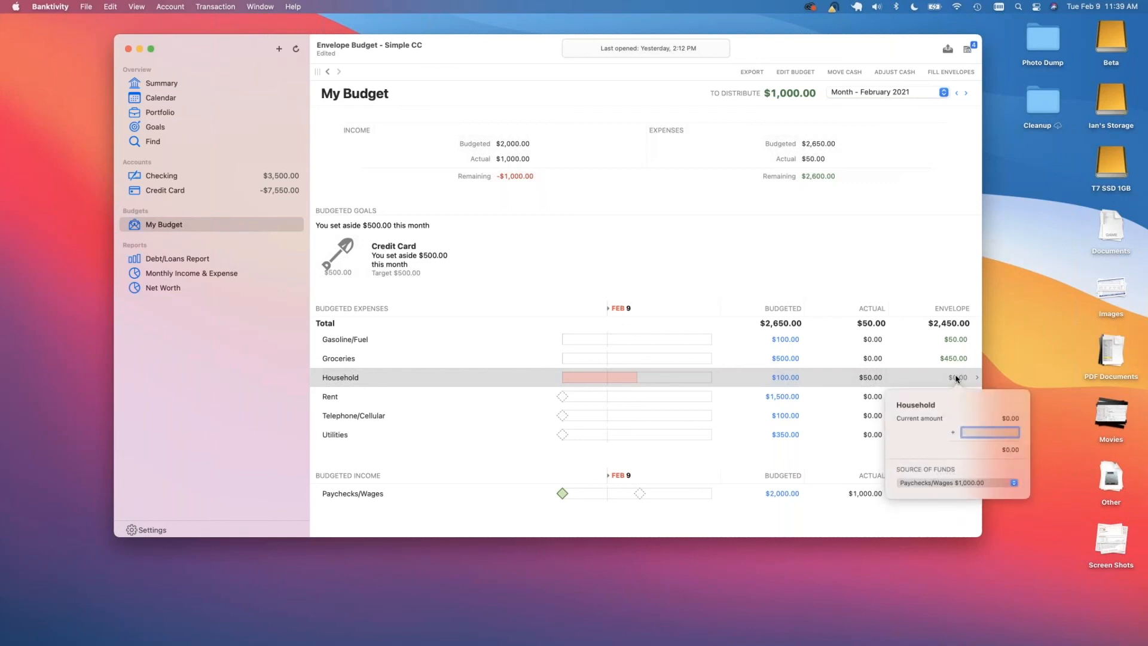
pyautogui.write('50')
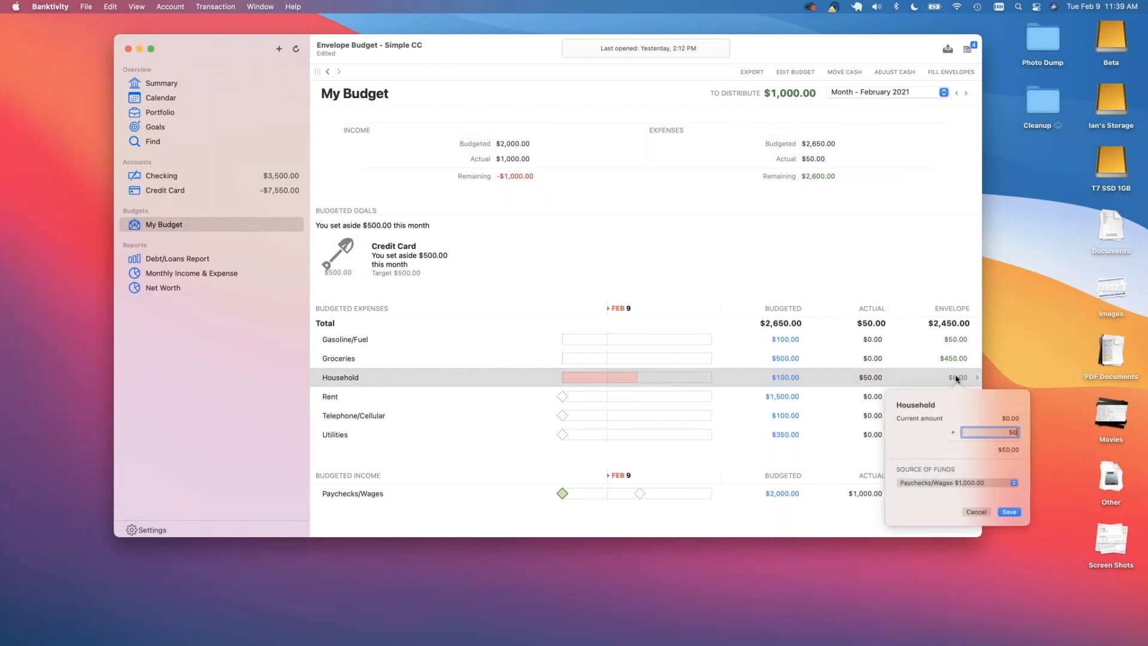
pyautogui.click(930, 487)
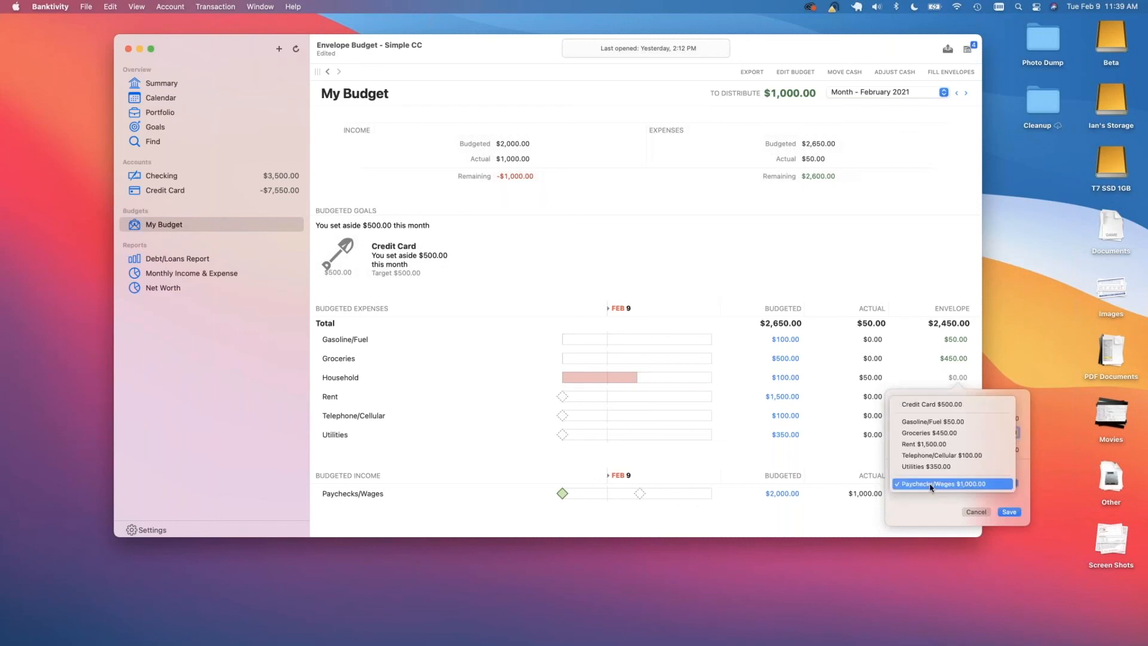
pyautogui.click(930, 485)
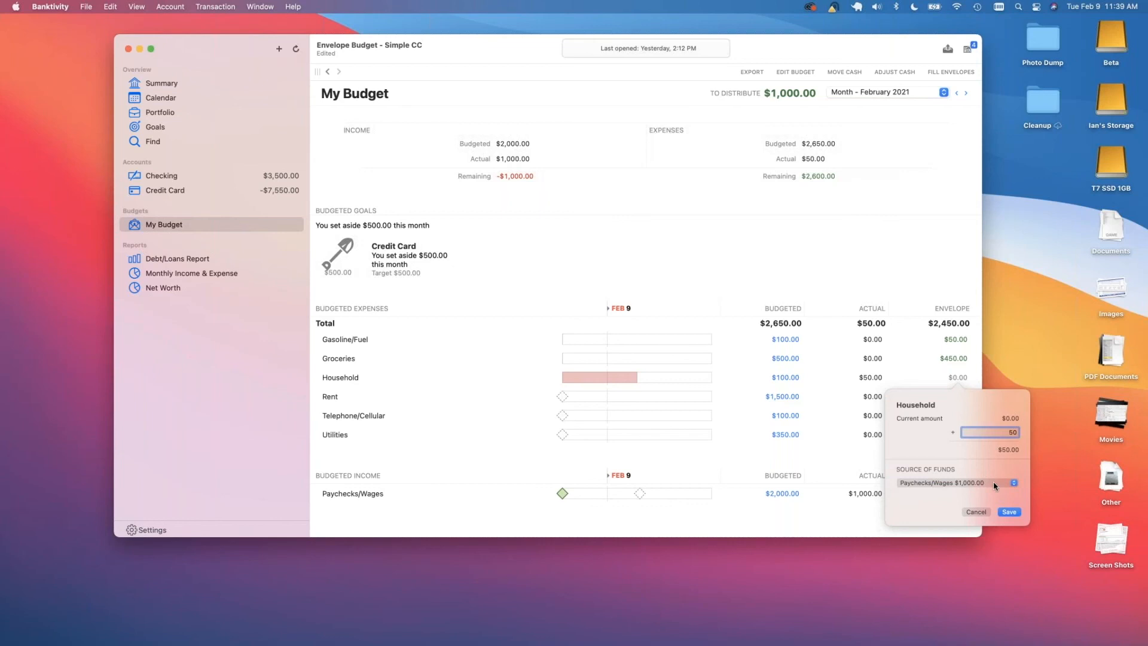
pyautogui.click(1011, 512)
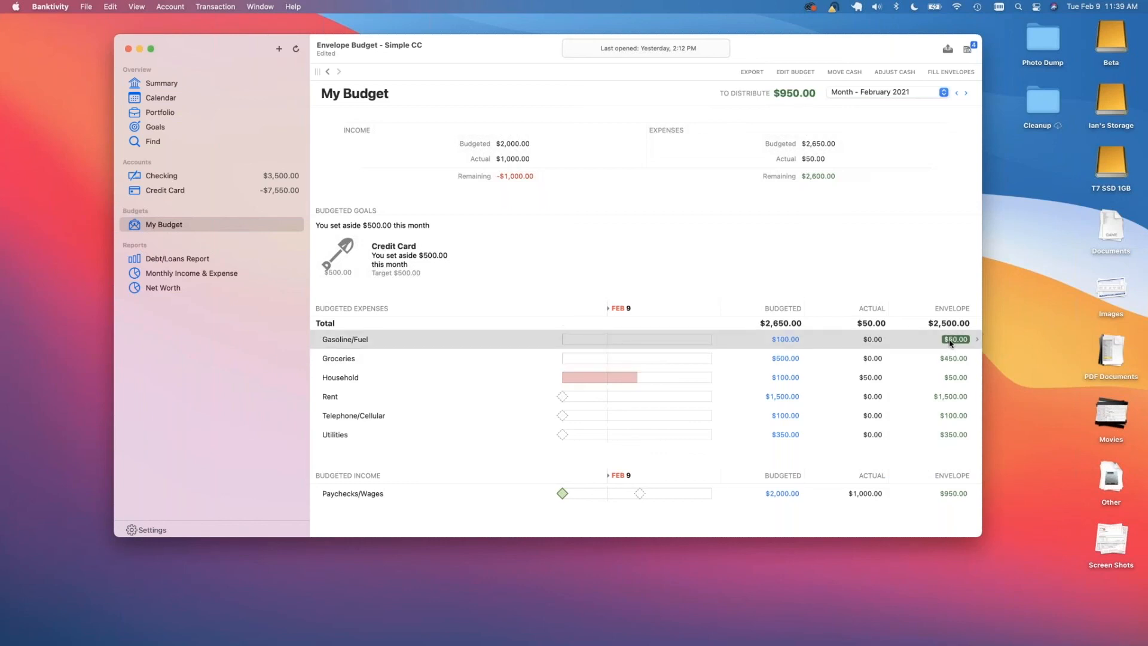
# Add $50 to the Gasoline/Fuel envelope from Paychecks/Wages and save the document.
pyautogui.click(790, 340)
pyautogui.click(955, 339)
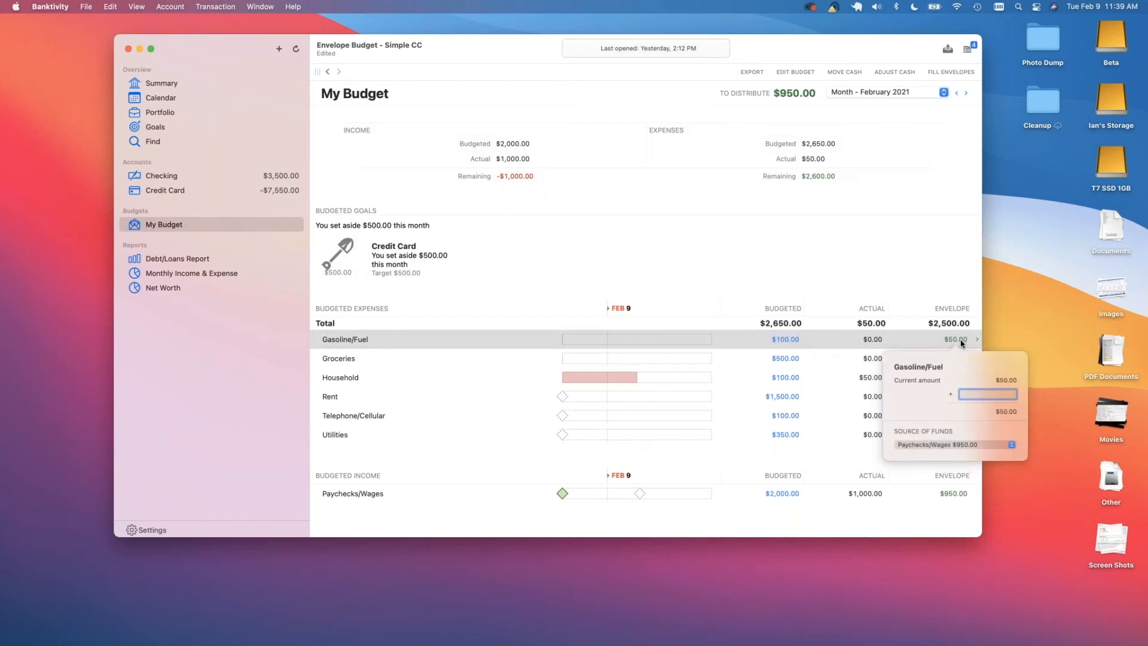
pyautogui.write('50')
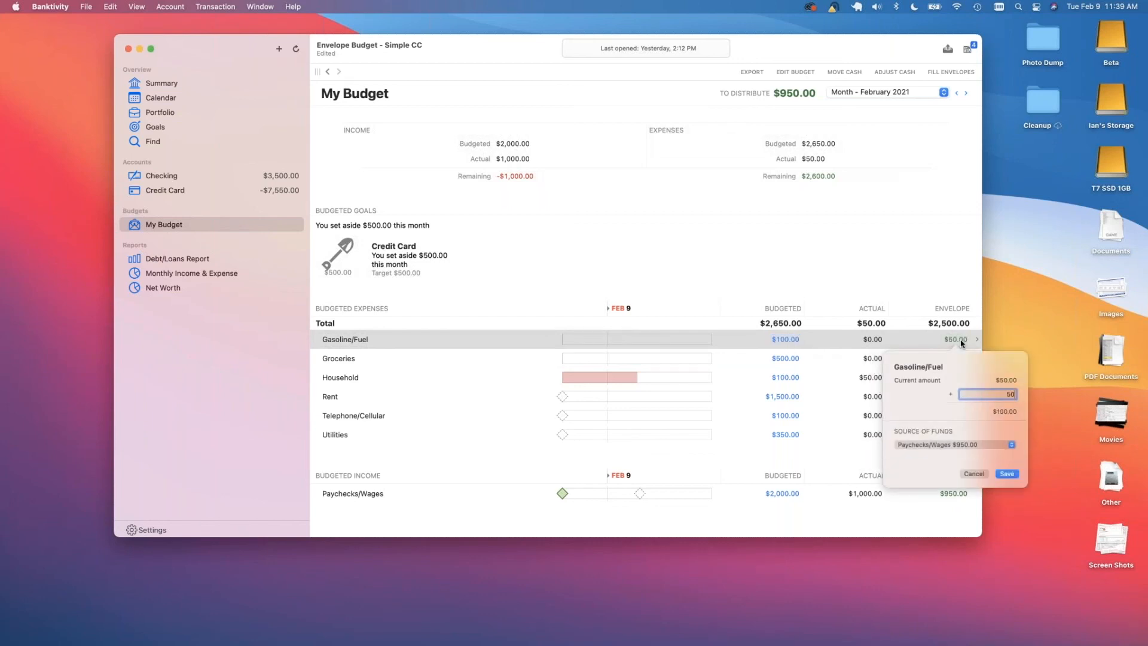
pyautogui.click(1008, 474)
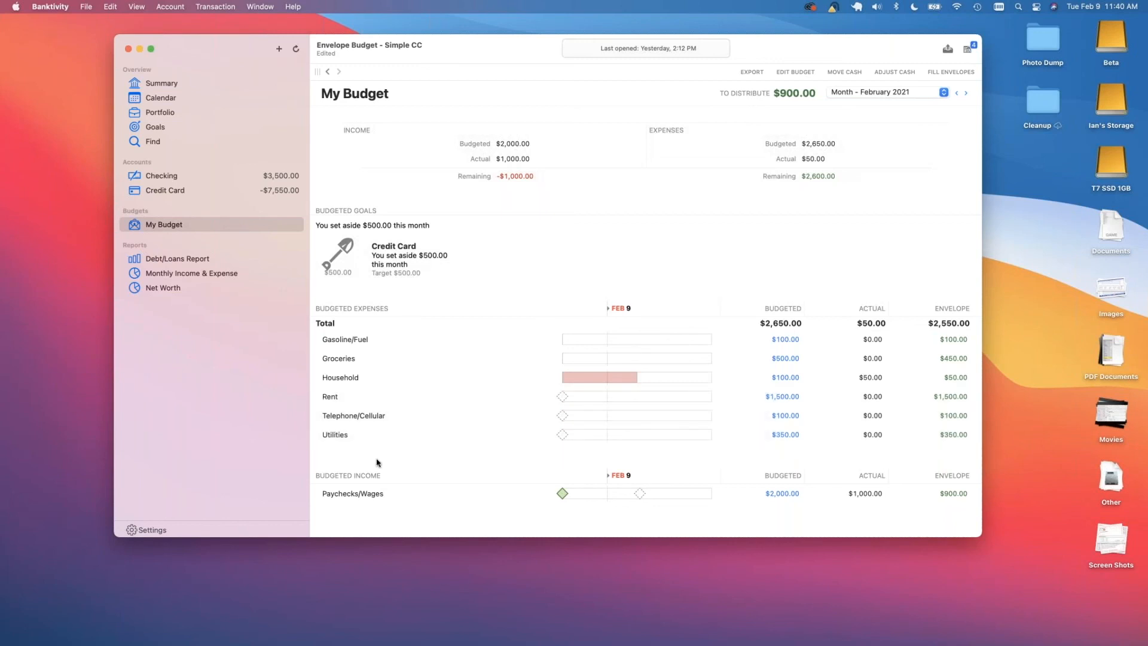
pyautogui.press('super+s')
# Edit My Budget and start a new unscheduled expense with a Custom frequency under Bills and Other Expenses.
pyautogui.click(167, 191)
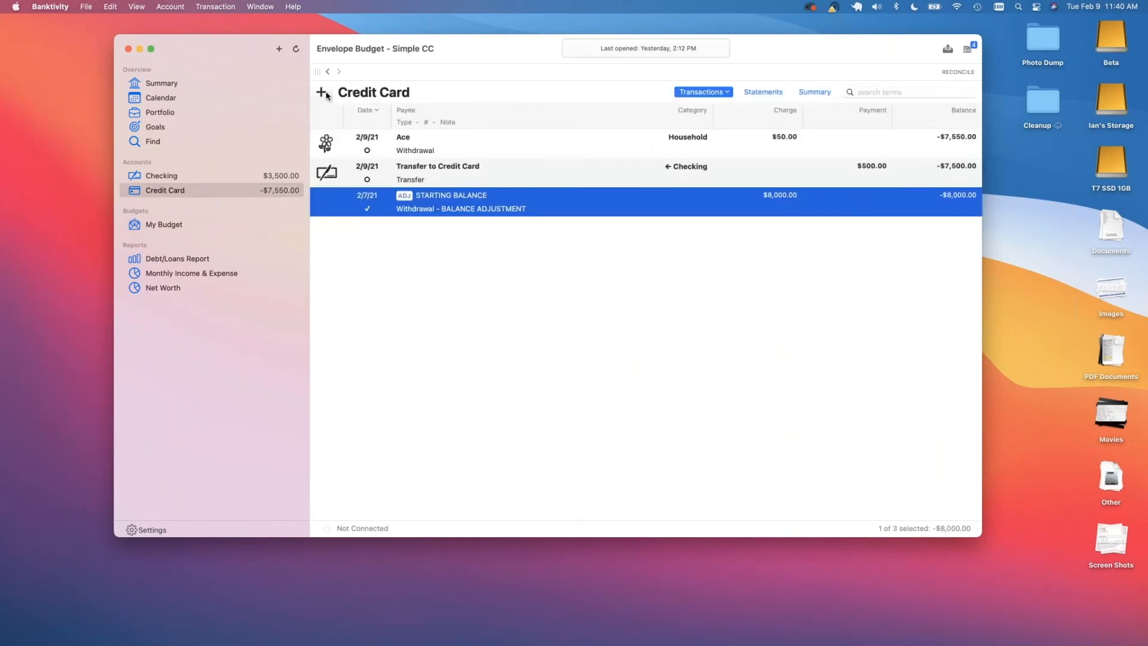
pyautogui.click(208, 225)
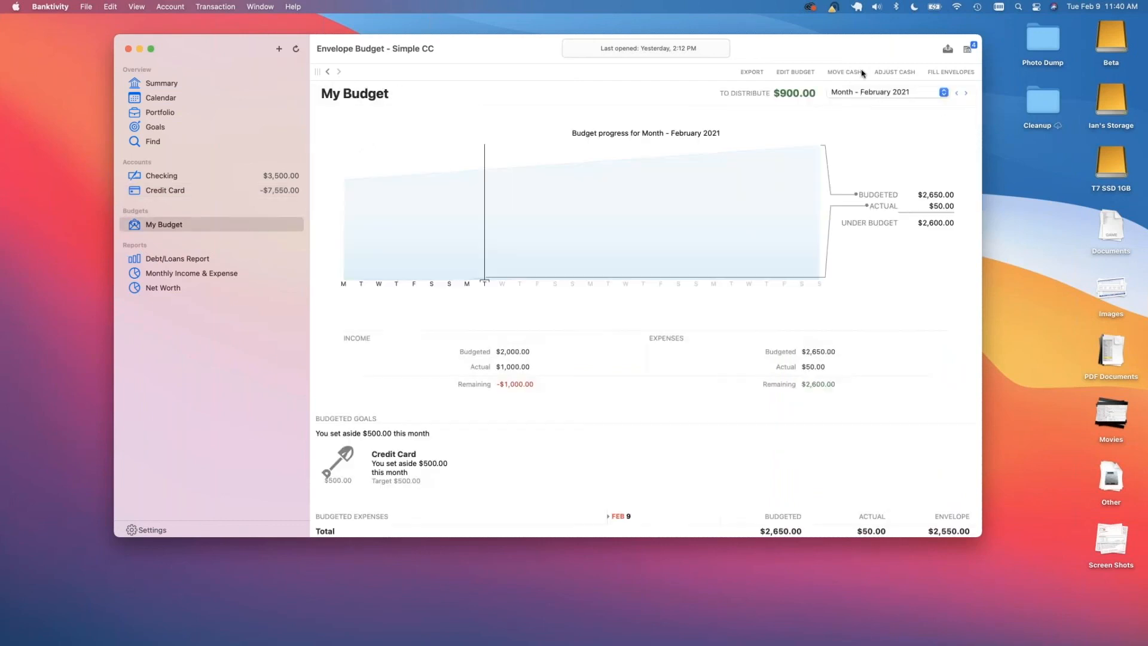
pyautogui.click(795, 71)
pyautogui.scroll(-5, 795, 351)
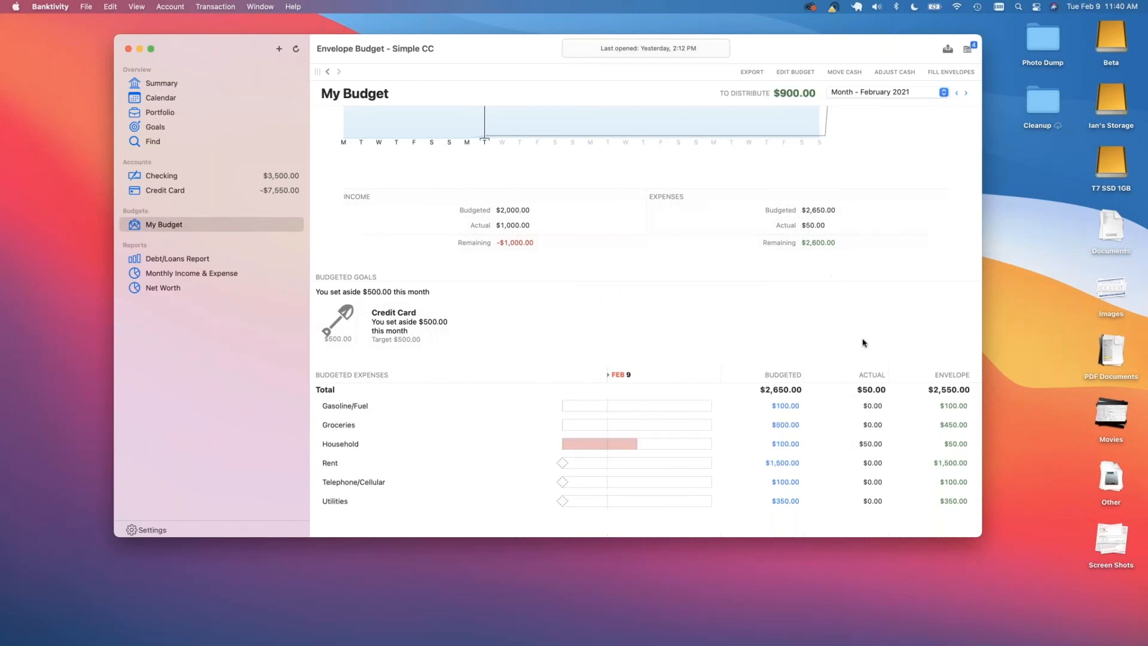
pyautogui.click(798, 71)
pyautogui.click(701, 376)
pyautogui.click(701, 375)
pyautogui.click(701, 376)
pyautogui.click(679, 375)
pyautogui.click(389, 352)
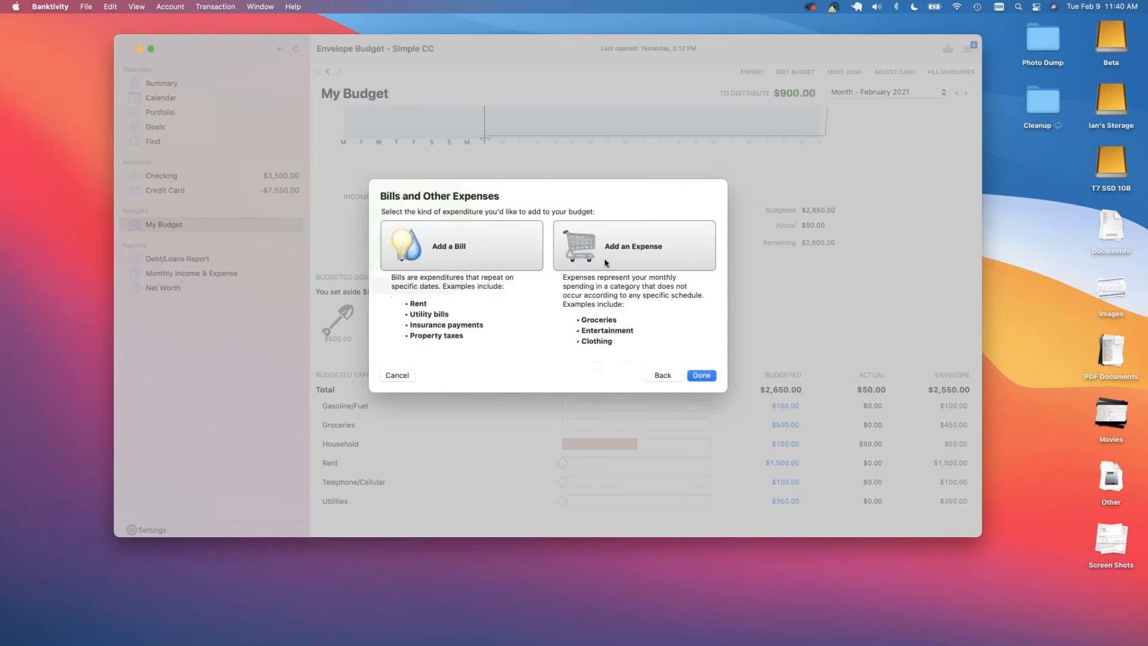
pyautogui.click(608, 260)
pyautogui.click(653, 217)
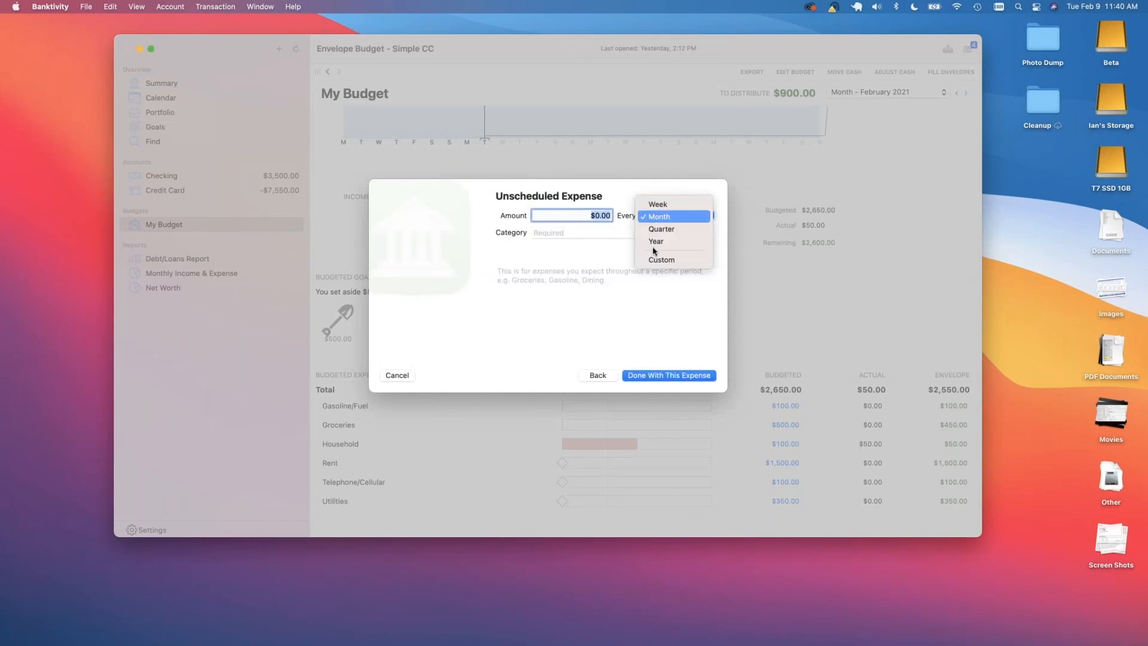
pyautogui.click(652, 259)
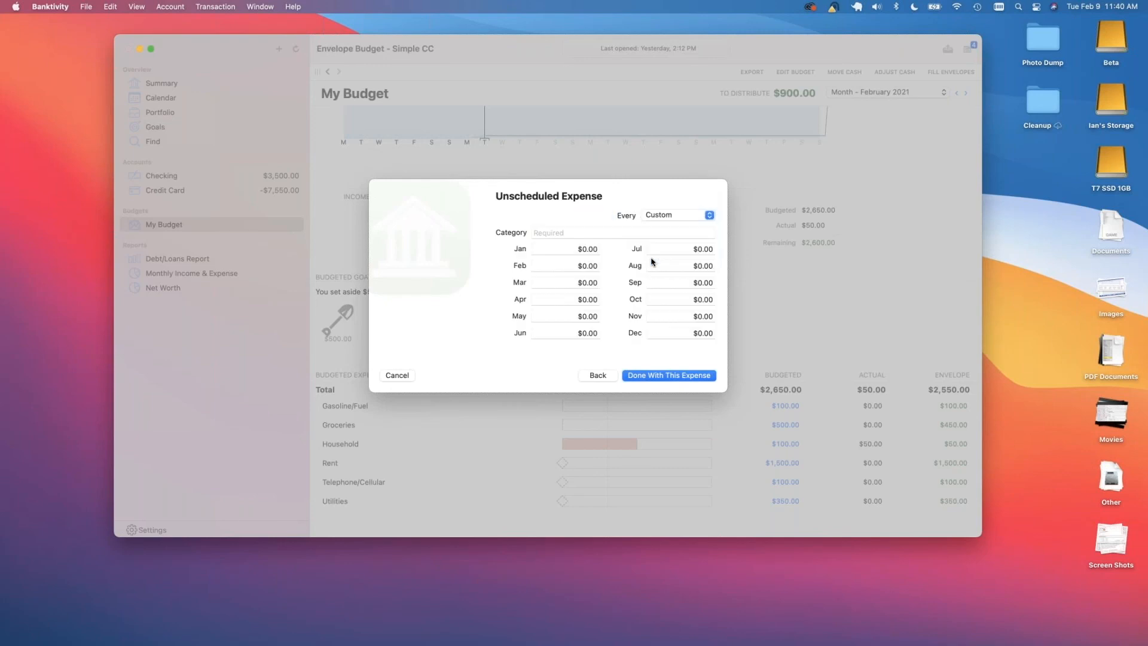
# Assign the new expense to the Gifts category with $500 for December and $300 for May.
pyautogui.click(541, 231)
pyautogui.write('Gifts')
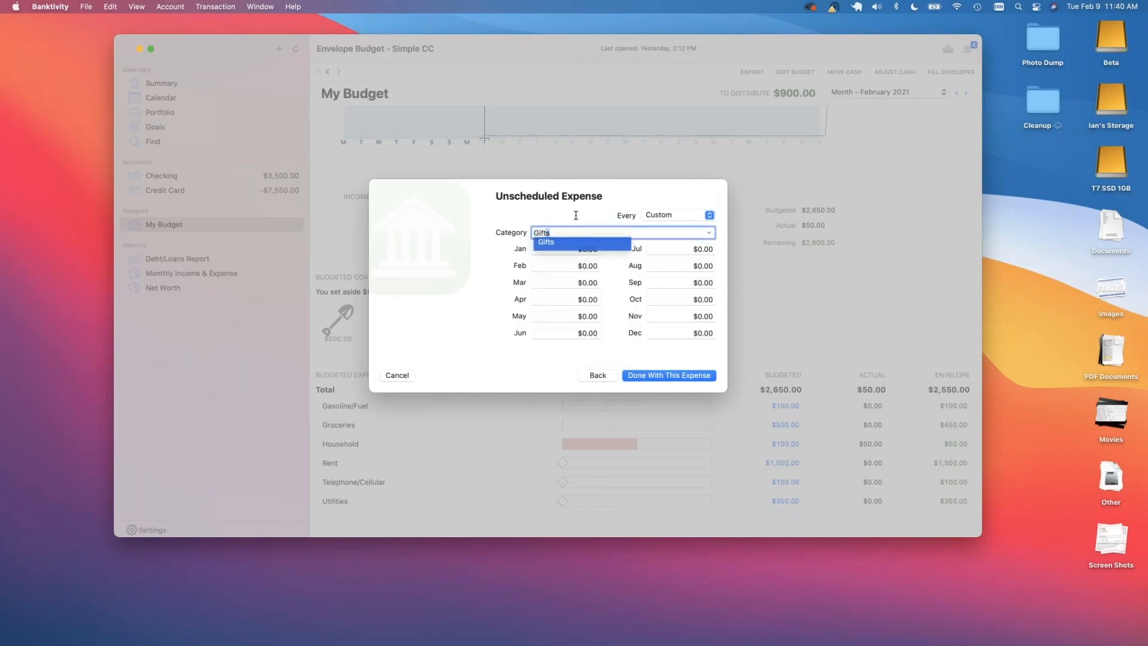
pyautogui.press('Return')
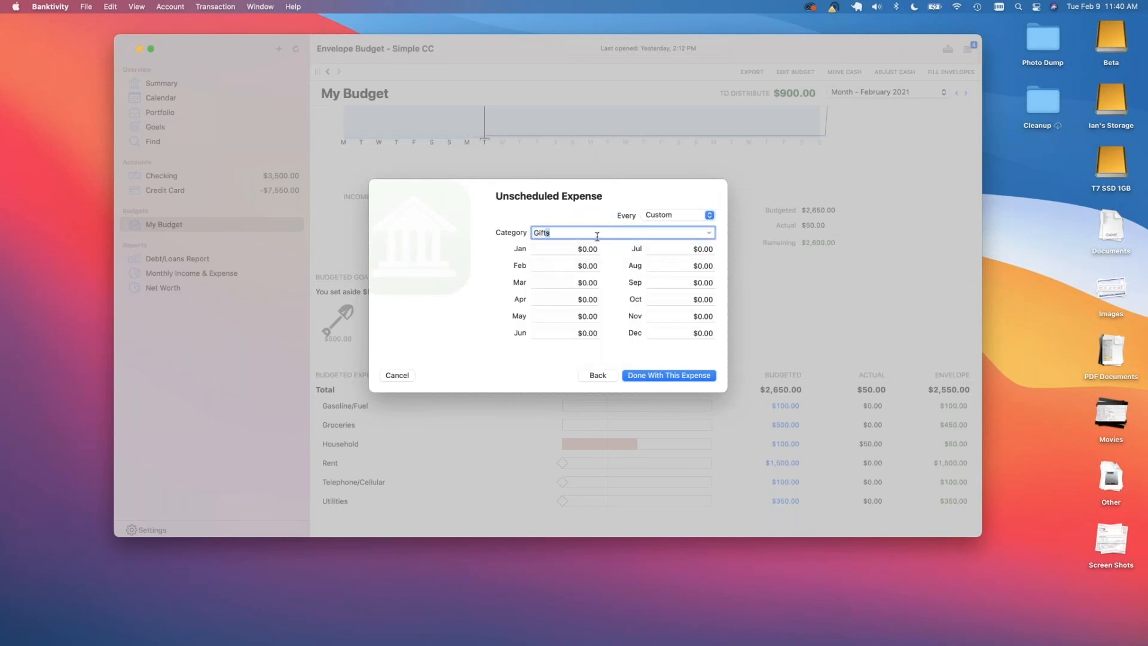
pyautogui.doubleClick(701, 332)
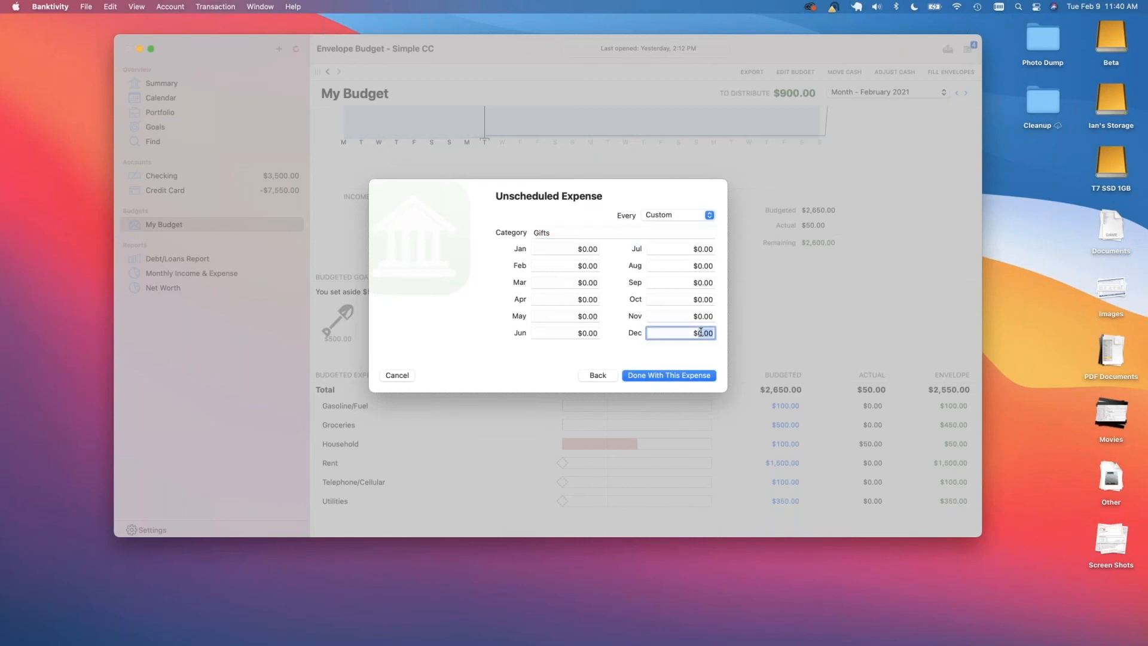
pyautogui.write('500')
pyautogui.doubleClick(587, 316)
pyautogui.write('300')
pyautogui.click(694, 299)
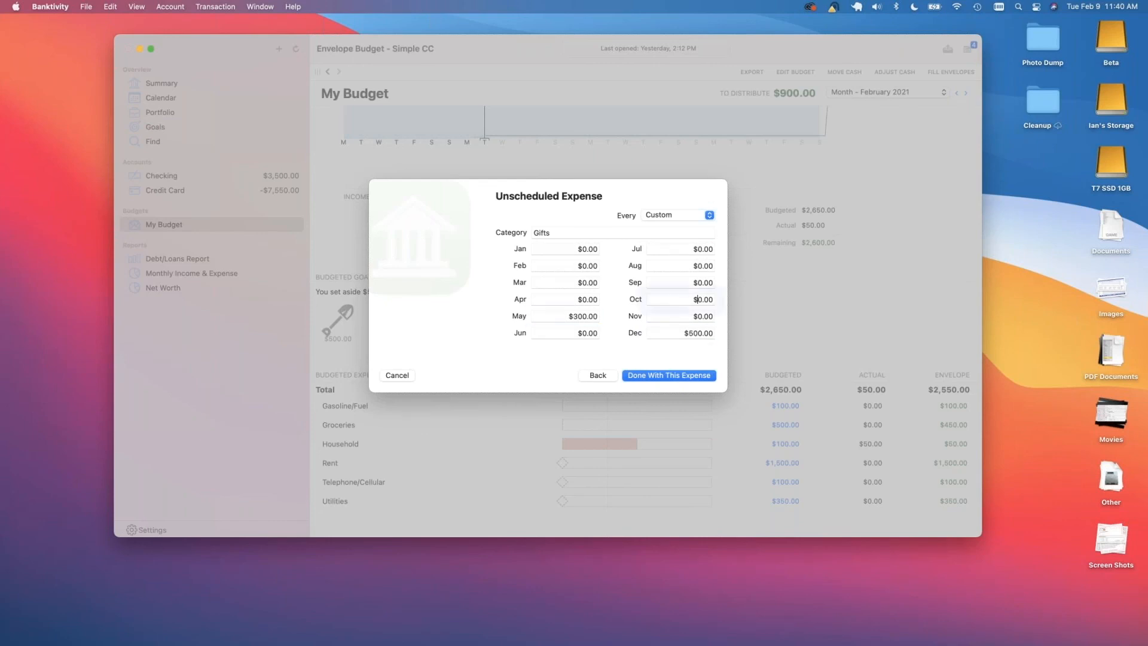
# Finish the Gifts expense, check the cash in each envelope and complete the budget edit.
pyautogui.click(683, 376)
pyautogui.click(683, 376)
pyautogui.scroll(-5, 659, 327)
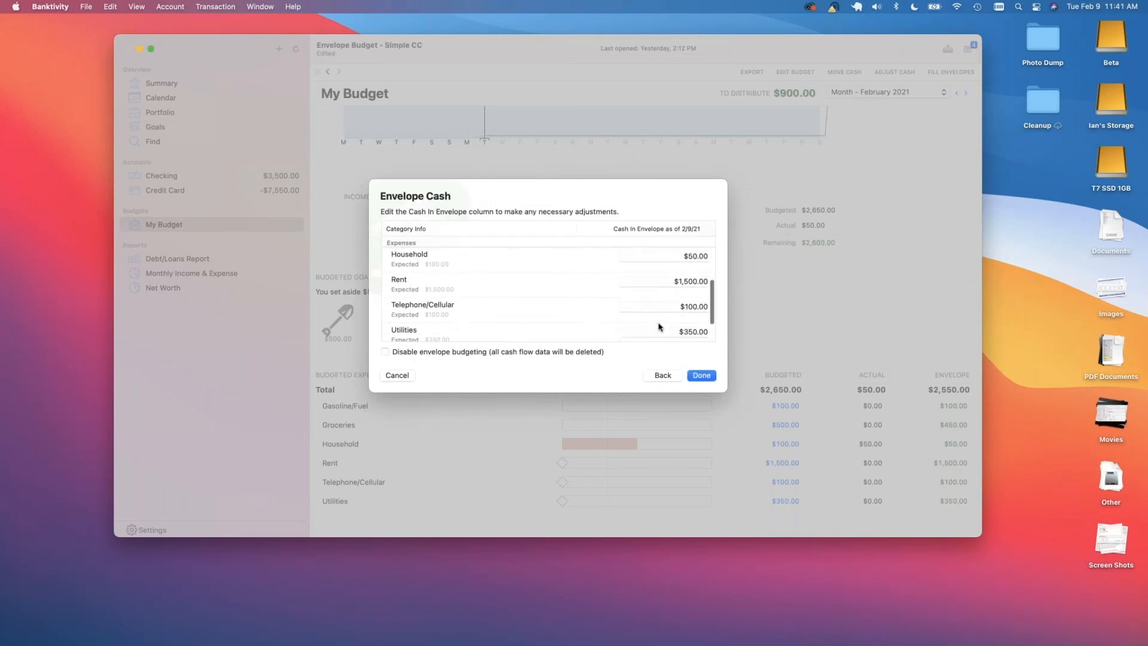
pyautogui.scroll(-3, 659, 326)
pyautogui.scroll(5, 548, 293)
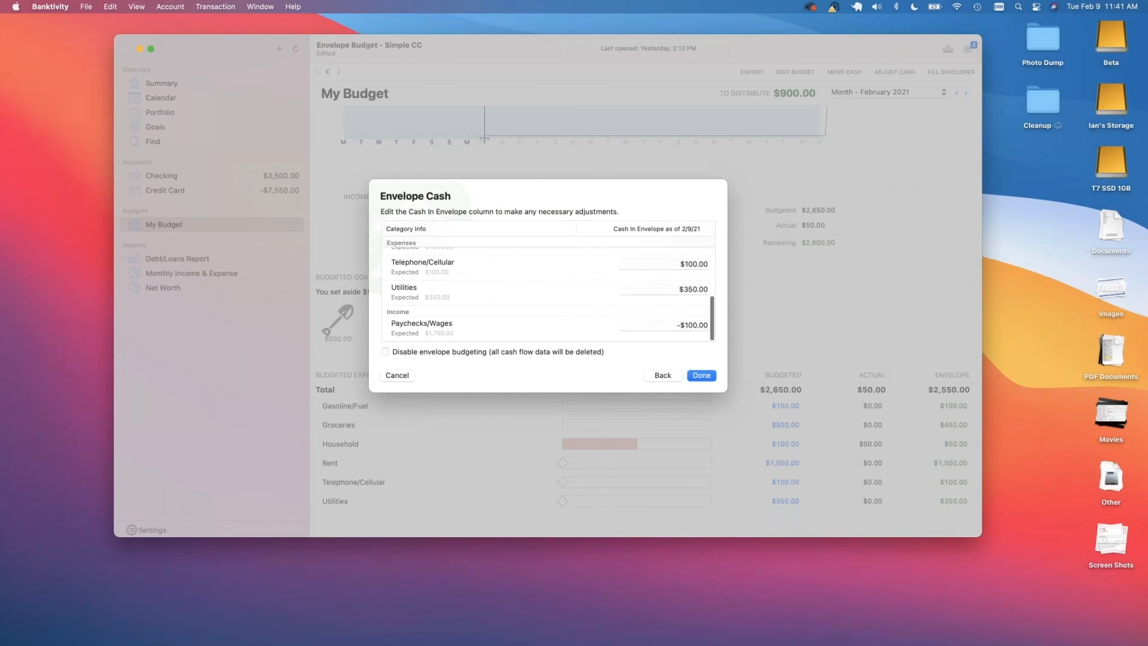
pyautogui.scroll(2, 548, 293)
pyautogui.scroll(2, 548, 293)
pyautogui.scroll(1, 548, 293)
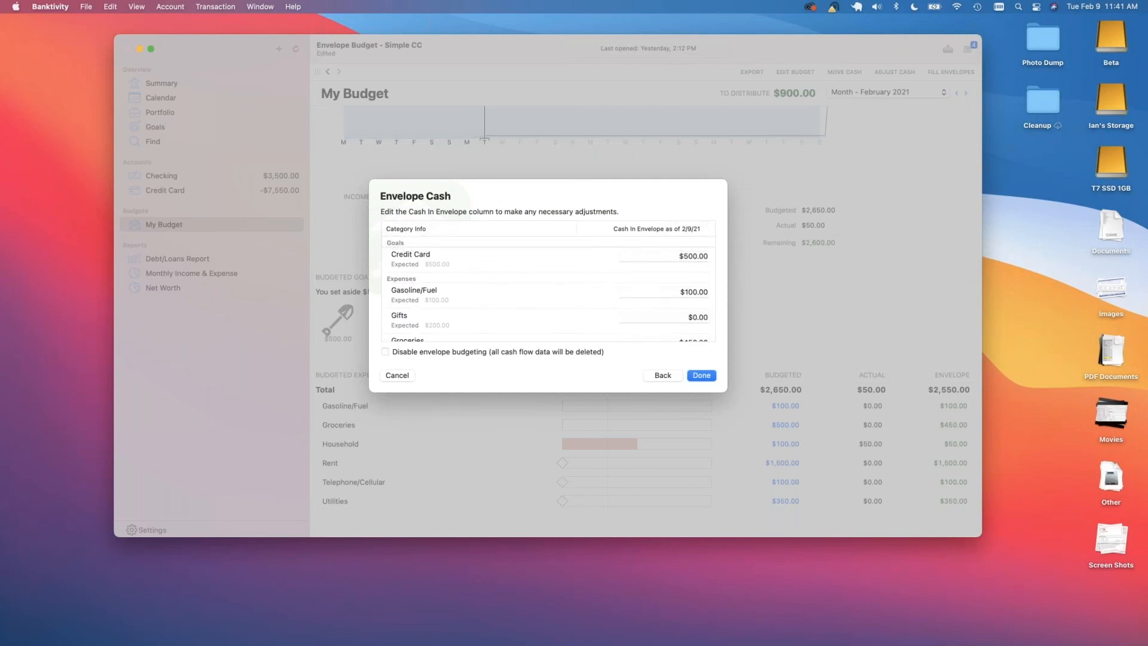
pyautogui.click(703, 375)
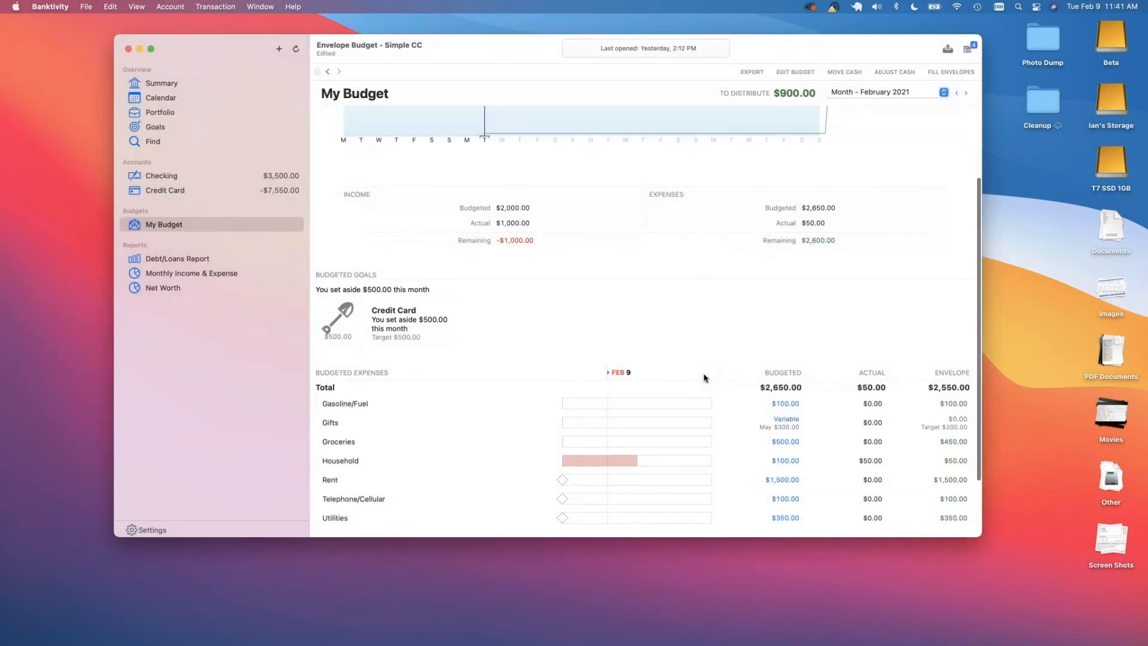
# Inspect the month-by-month budgeted amounts of the Gifts expense in My Budget without changing them.
pyautogui.scroll(-2, 704, 377)
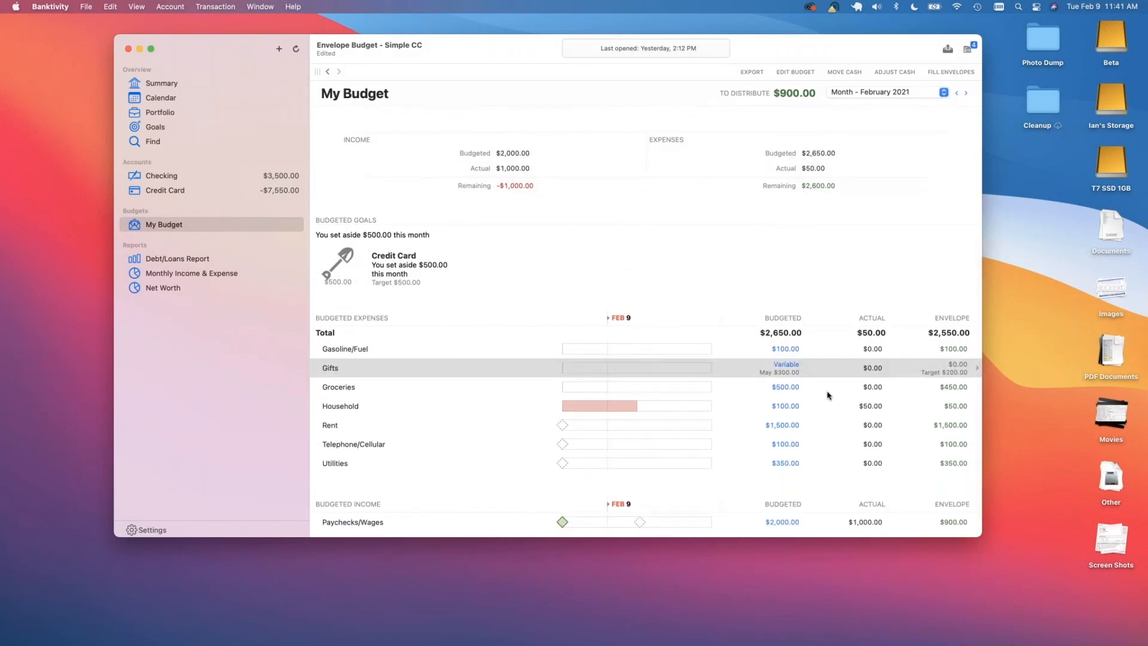
pyautogui.click(783, 370)
pyautogui.click(785, 372)
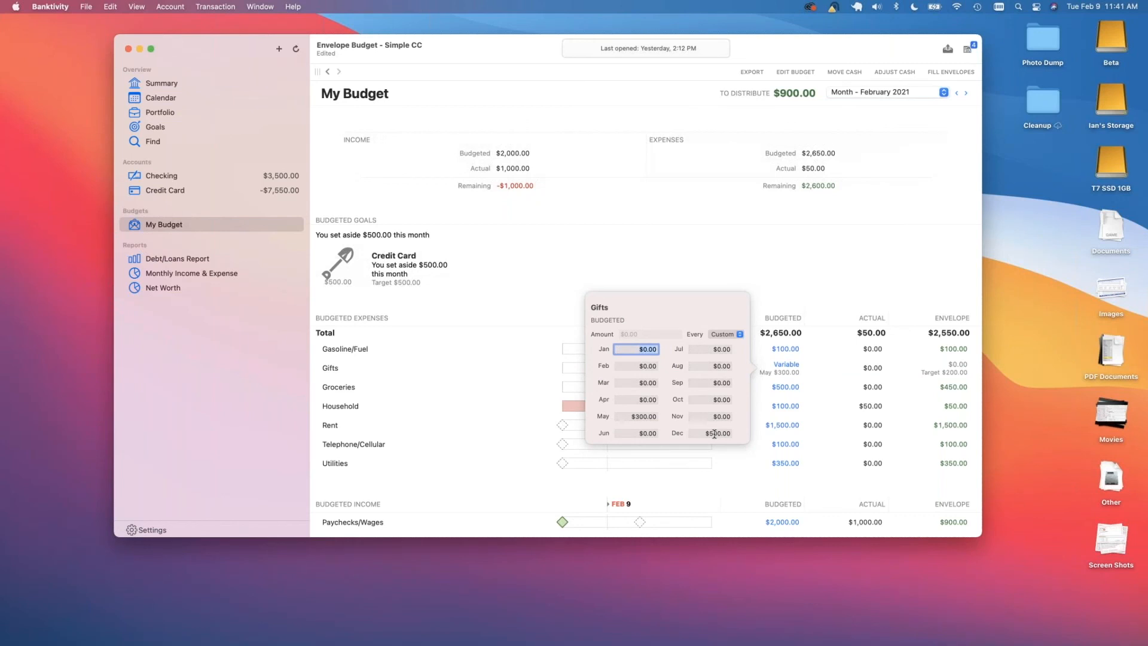
pyautogui.press('Escape')
pyautogui.click(783, 370)
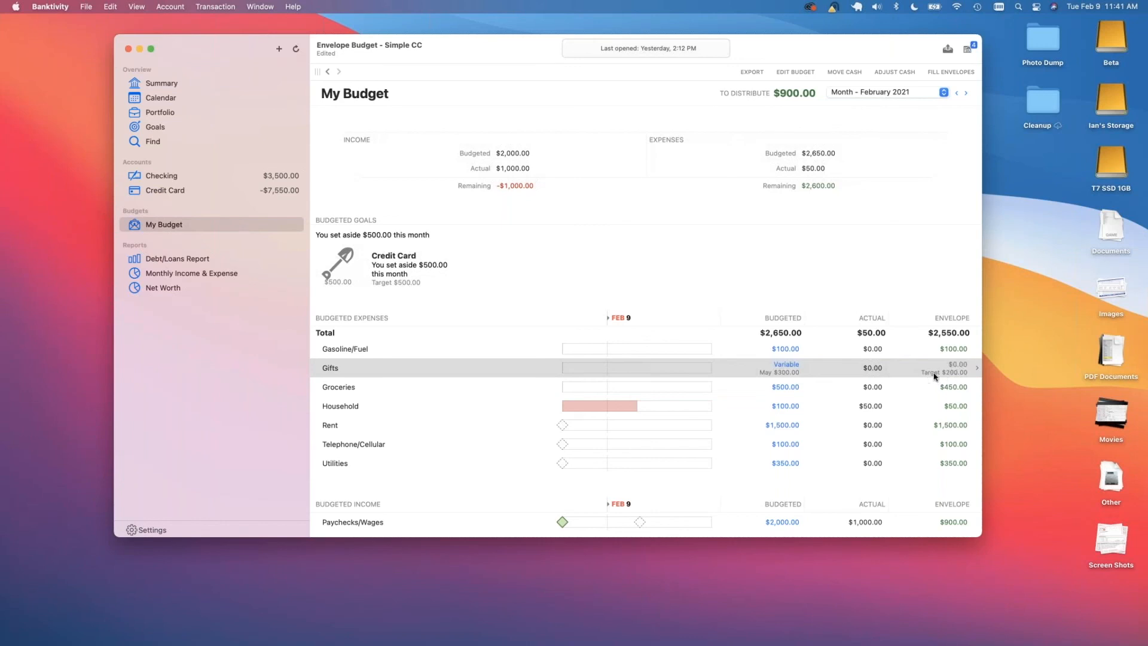
# Add $200 to the Gifts envelope from Paychecks/Wages and save the allocation.
pyautogui.click(961, 365)
pyautogui.write('200')
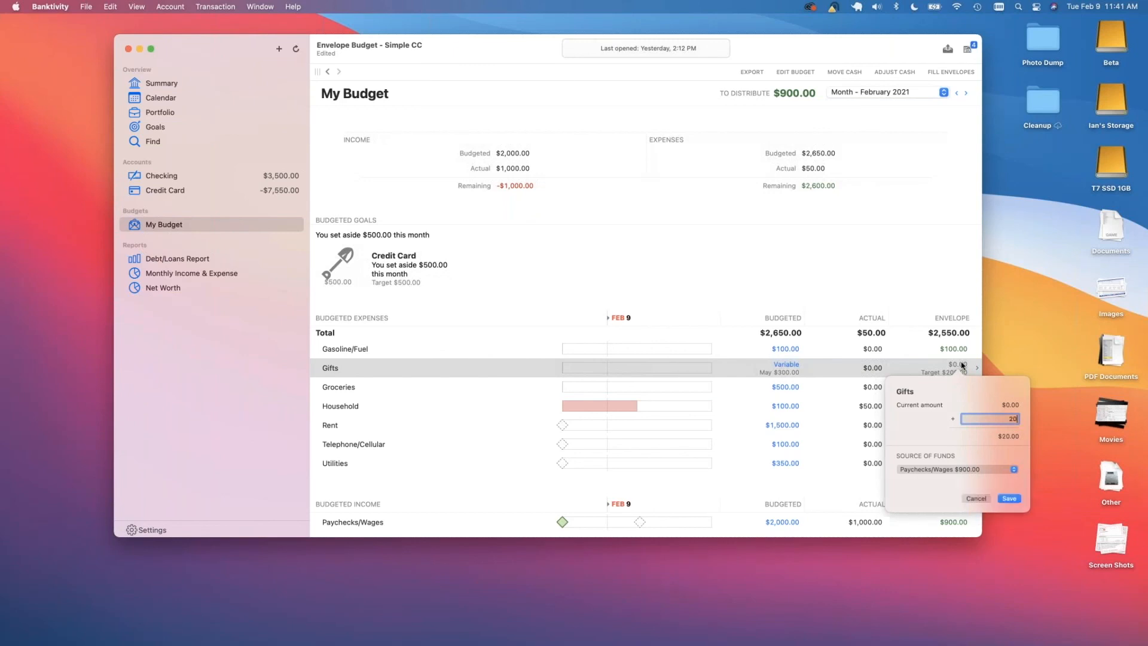
pyautogui.click(1009, 499)
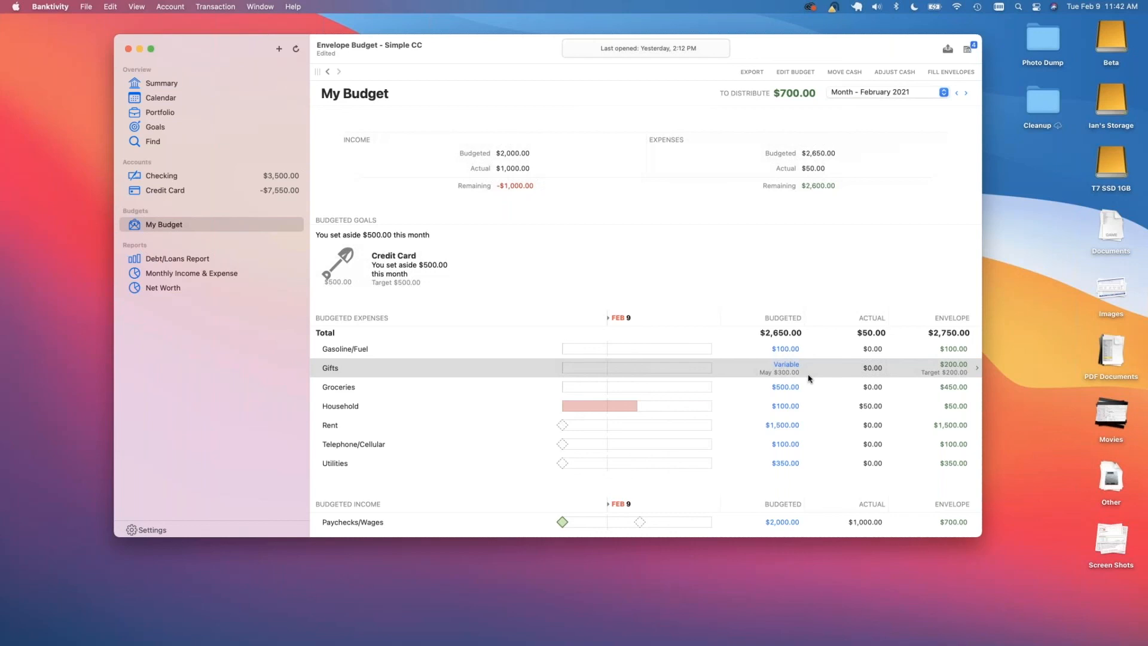
# Switch to the Keynote presentation and advance to the Budgeting Review slide.
pyautogui.press('super+Tab')
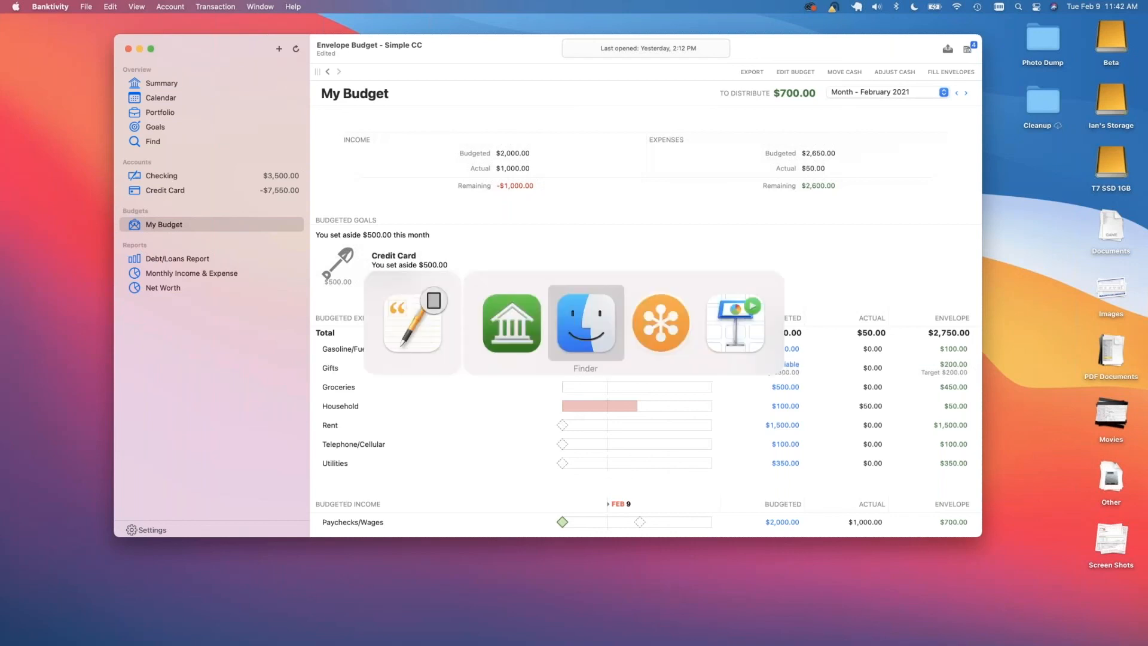
pyautogui.press('super+Tab')
pyautogui.press('super+Tab')
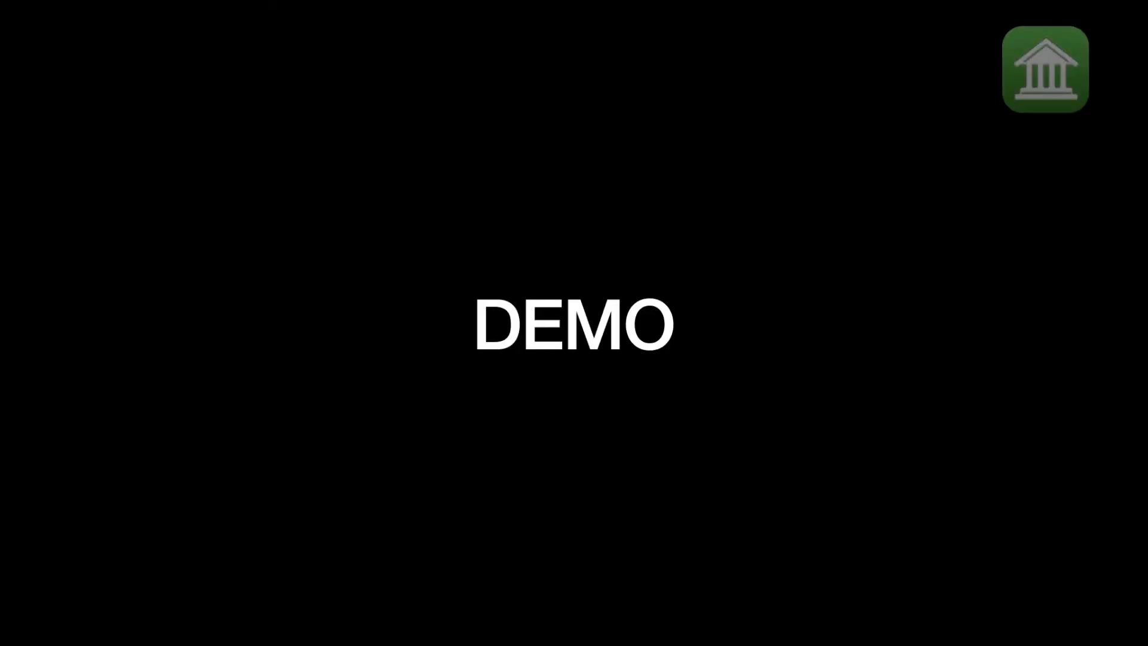
pyautogui.press('Right')
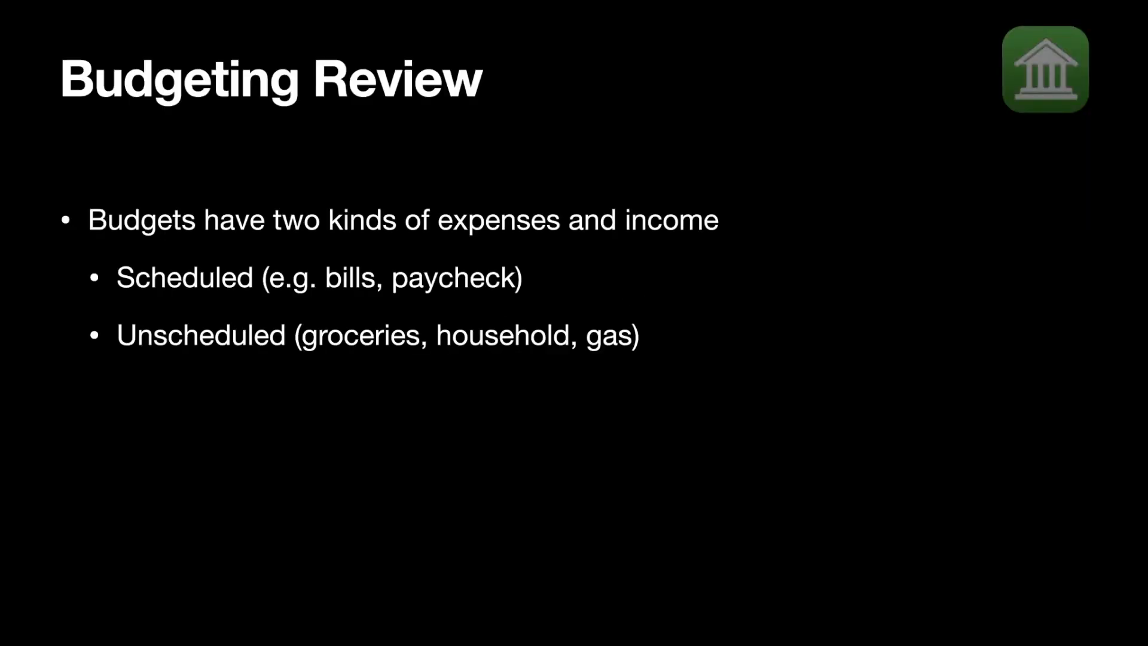
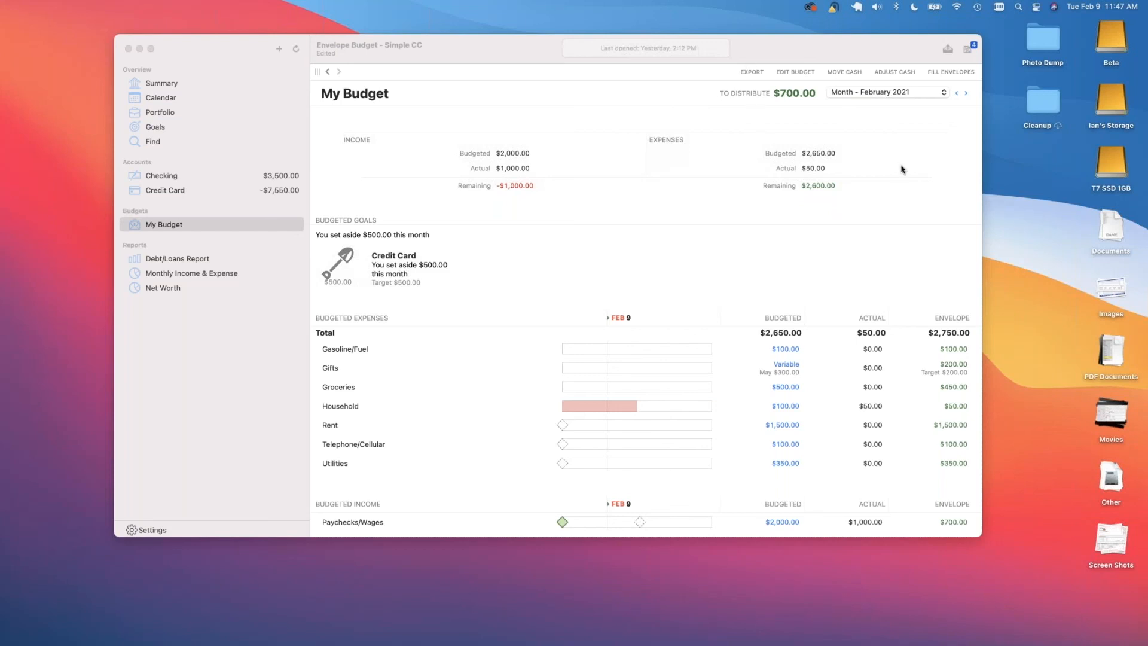
# Reposition the budget window, look through the months following February 2021 in My Budget and return to February.
pyautogui.moveTo(761, 49); pyautogui.dragTo(705, 50)
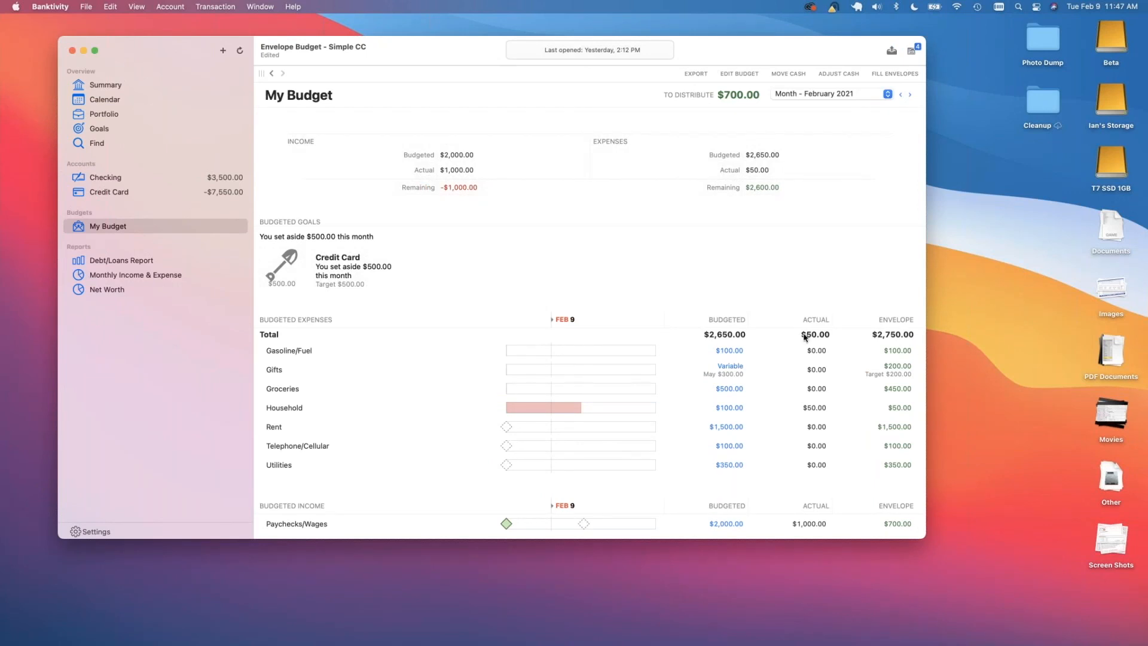
pyautogui.scroll(-1, 837, 335)
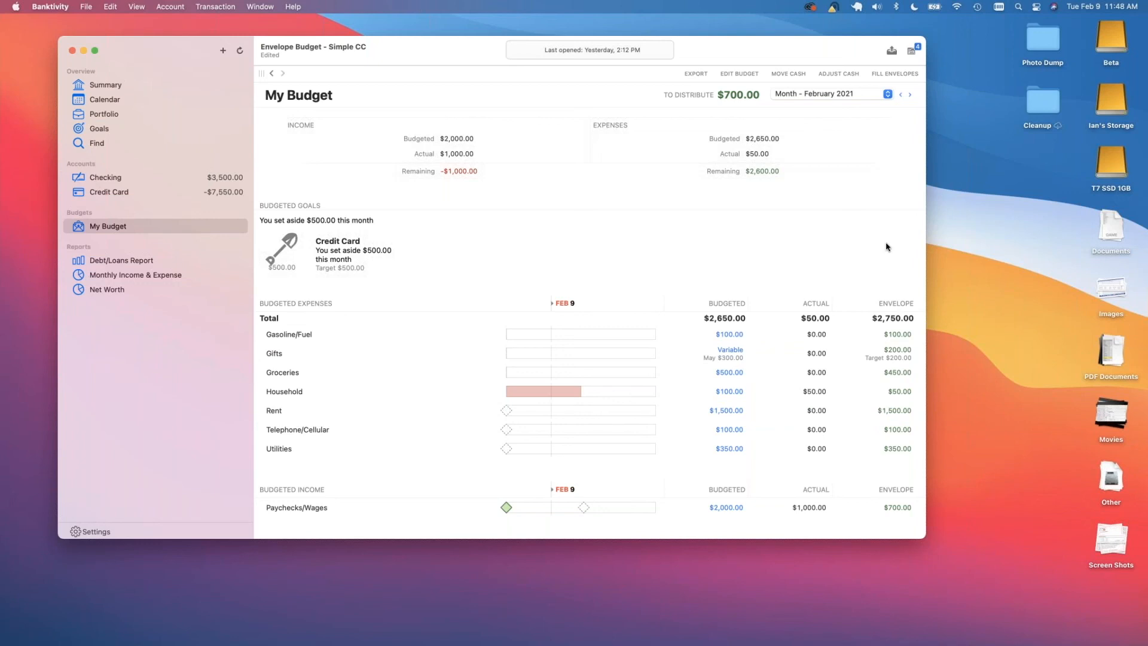
pyautogui.click(909, 95)
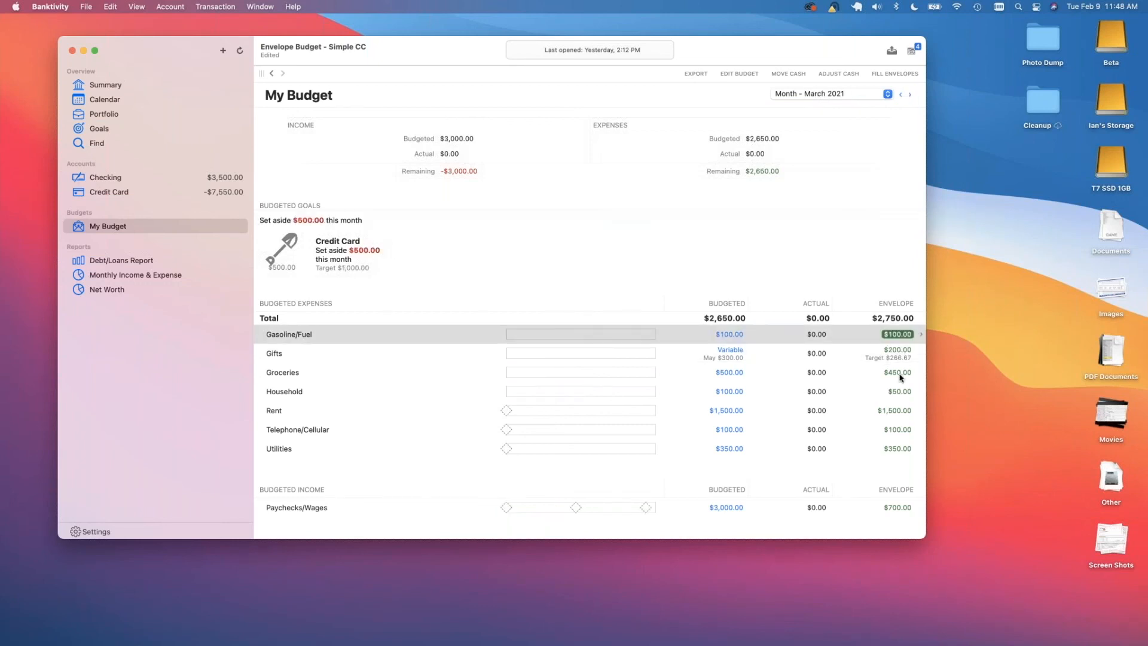
pyautogui.click(909, 95)
pyautogui.click(909, 95)
pyautogui.click(900, 94)
pyautogui.click(900, 94)
pyautogui.click(900, 95)
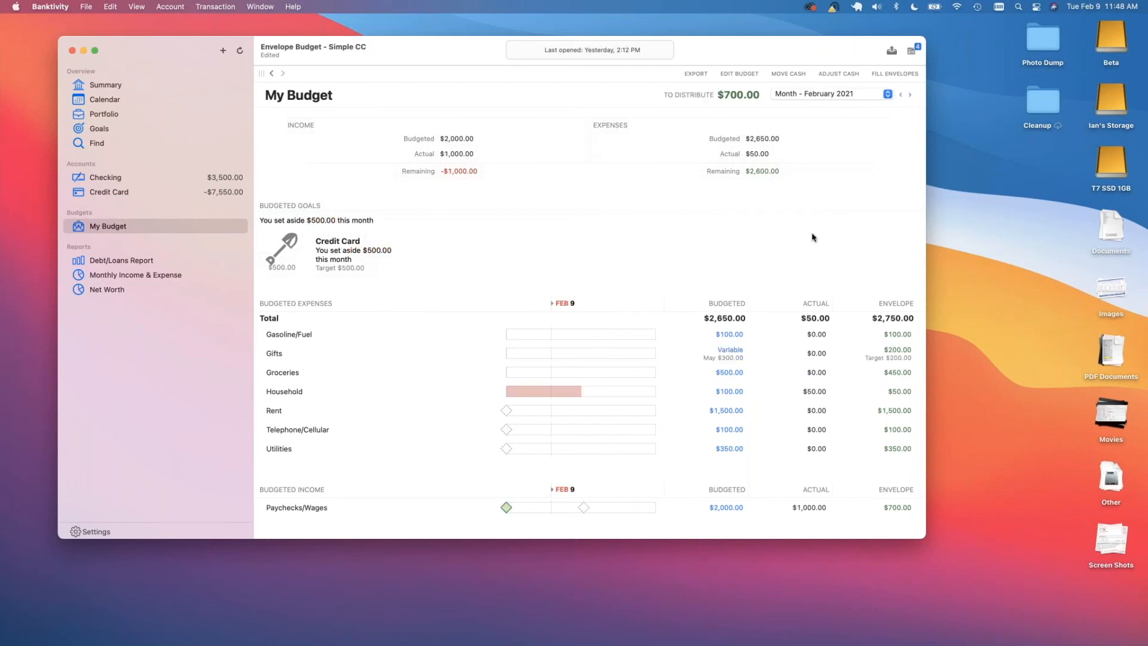
# Change the Gasoline/Fuel budget to $1,200 every year.
pyautogui.click(729, 334)
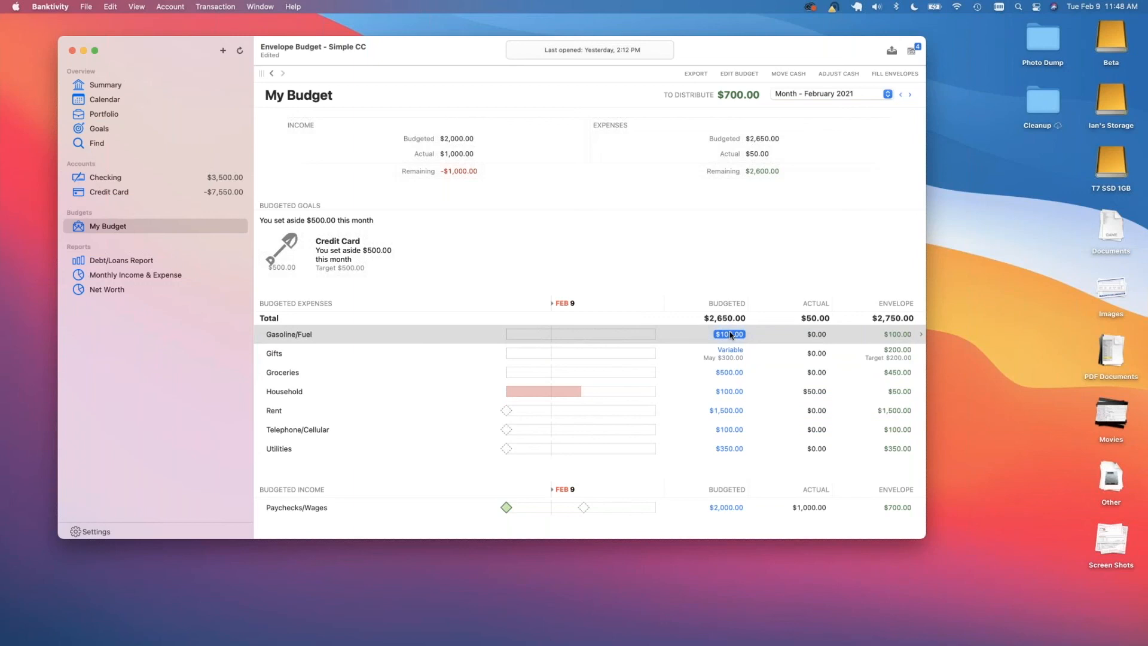
pyautogui.click(731, 336)
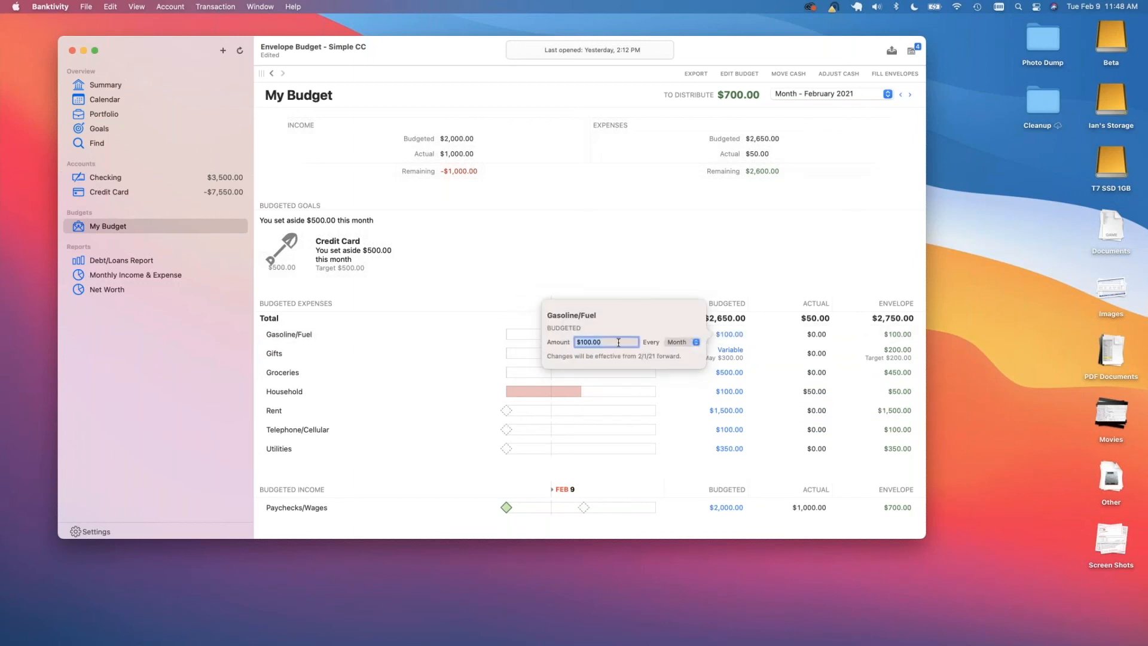
pyautogui.click(687, 343)
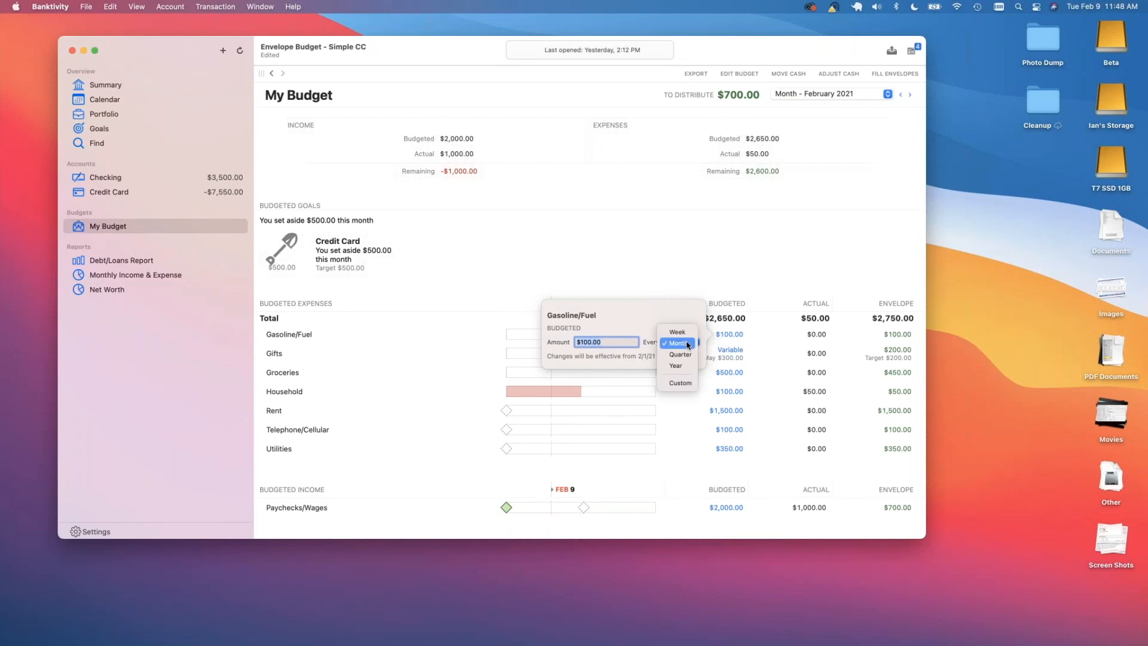
pyautogui.click(676, 365)
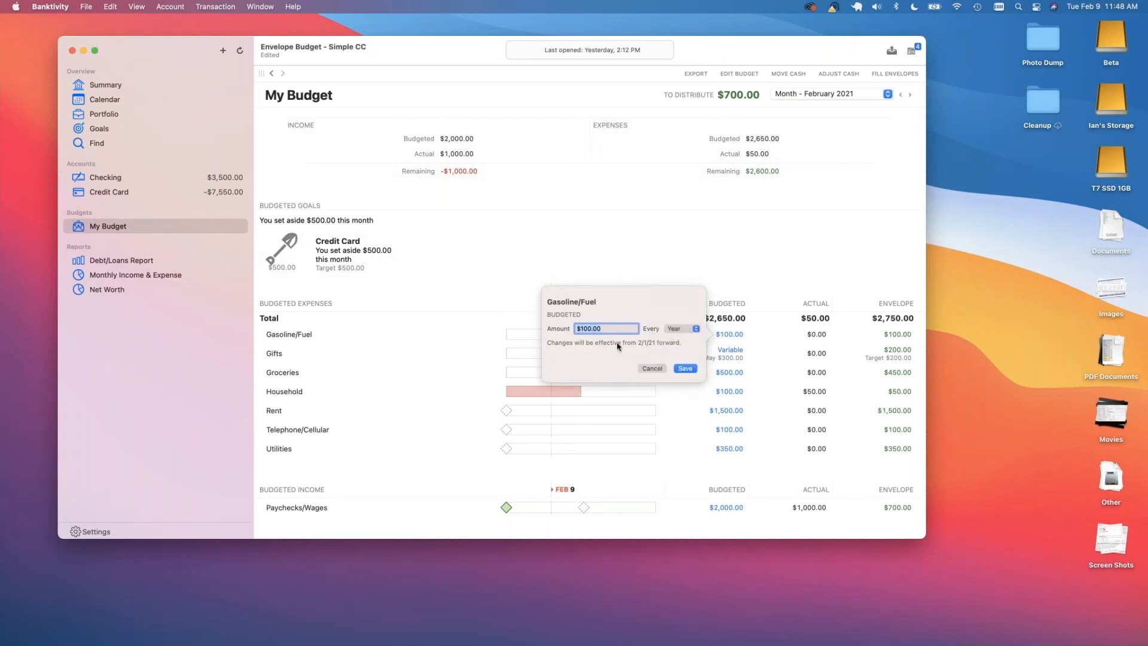
pyautogui.write('1200')
pyautogui.press('Return')
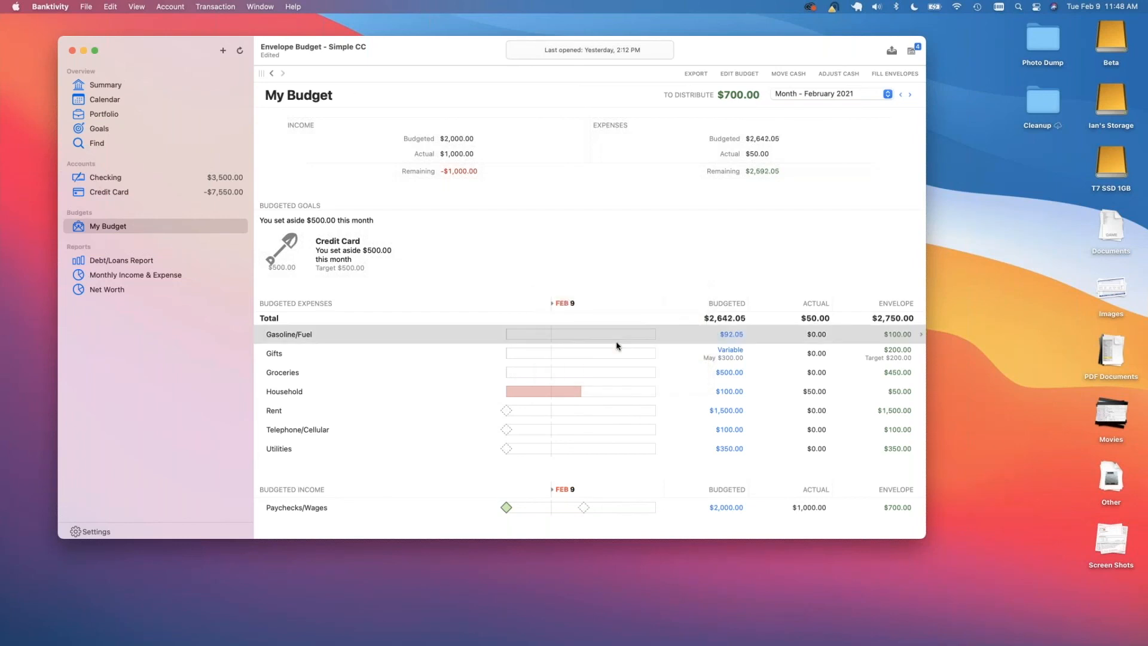
# Set the Gasoline/Fuel budget to $100 every month and save it.
pyautogui.click(728, 339)
pyautogui.click(720, 338)
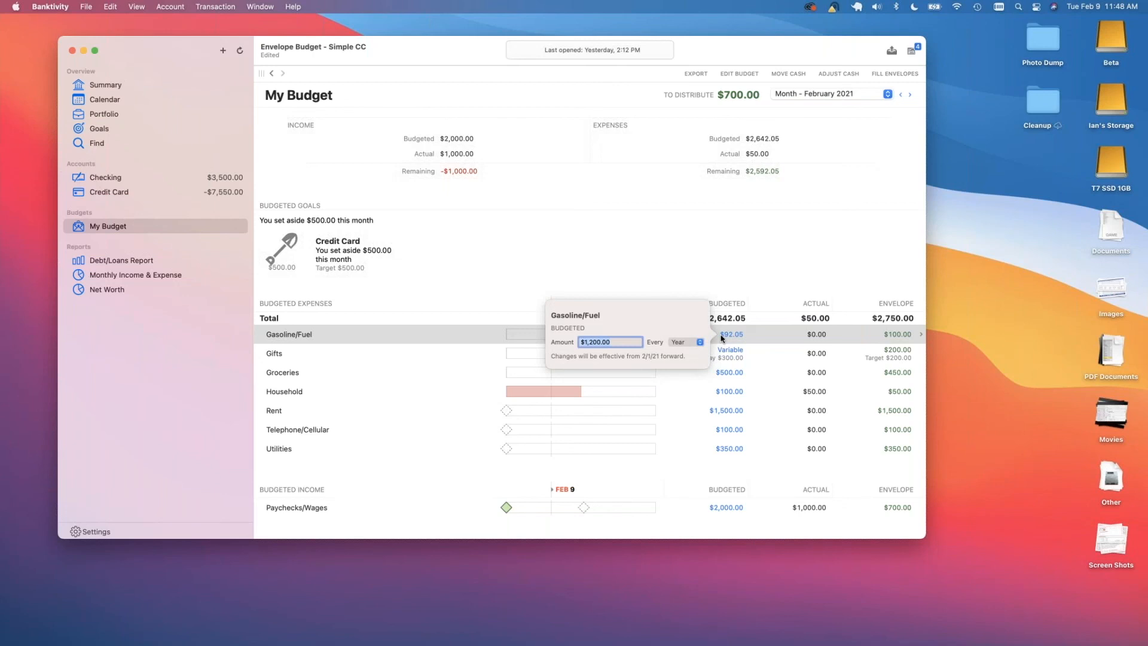
pyautogui.write('100')
pyautogui.click(687, 328)
pyautogui.click(693, 309)
pyautogui.click(689, 368)
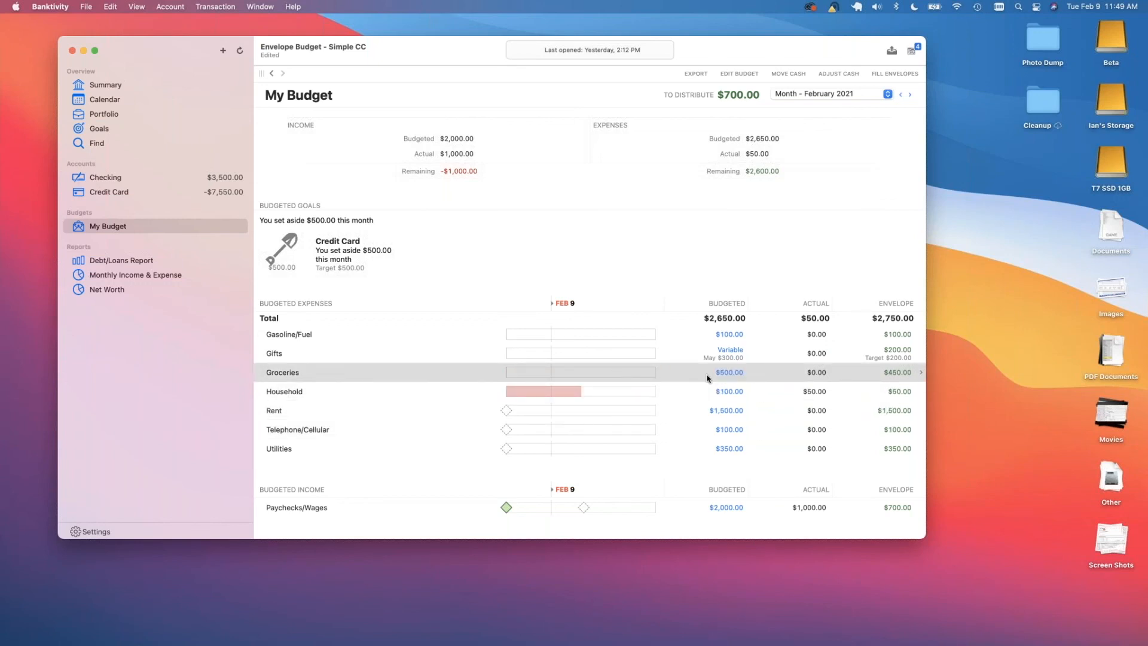
# Check the Groceries budget amount and review the scheduled transactions awaiting confirmation without posting any.
pyautogui.click(725, 373)
pyautogui.press('Return')
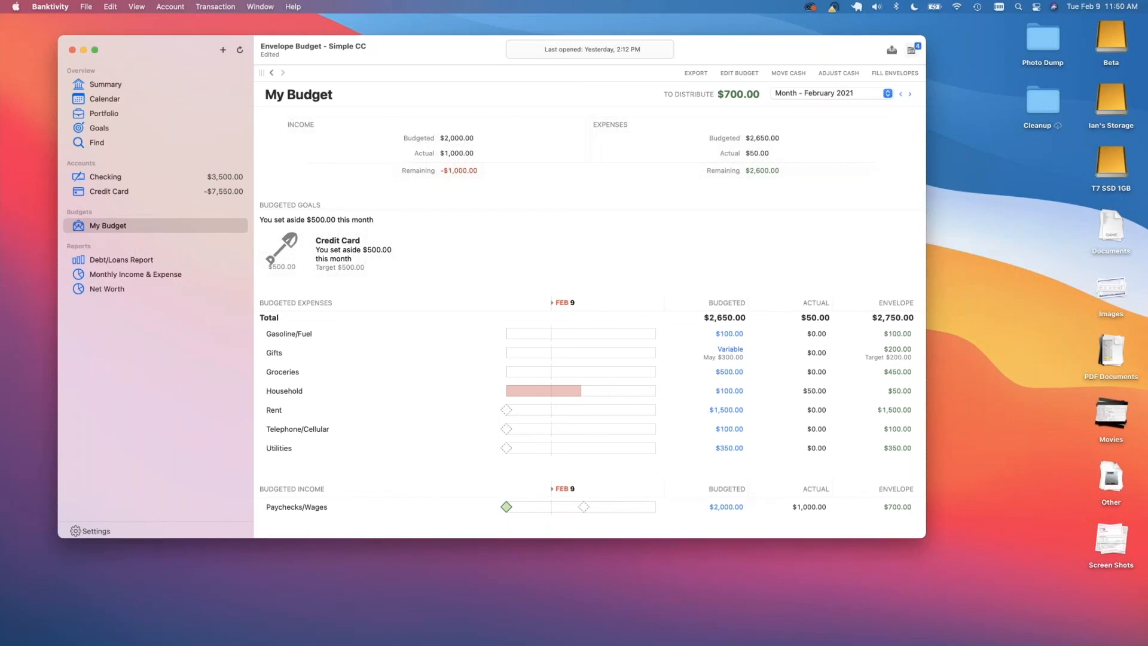
pyautogui.click(911, 51)
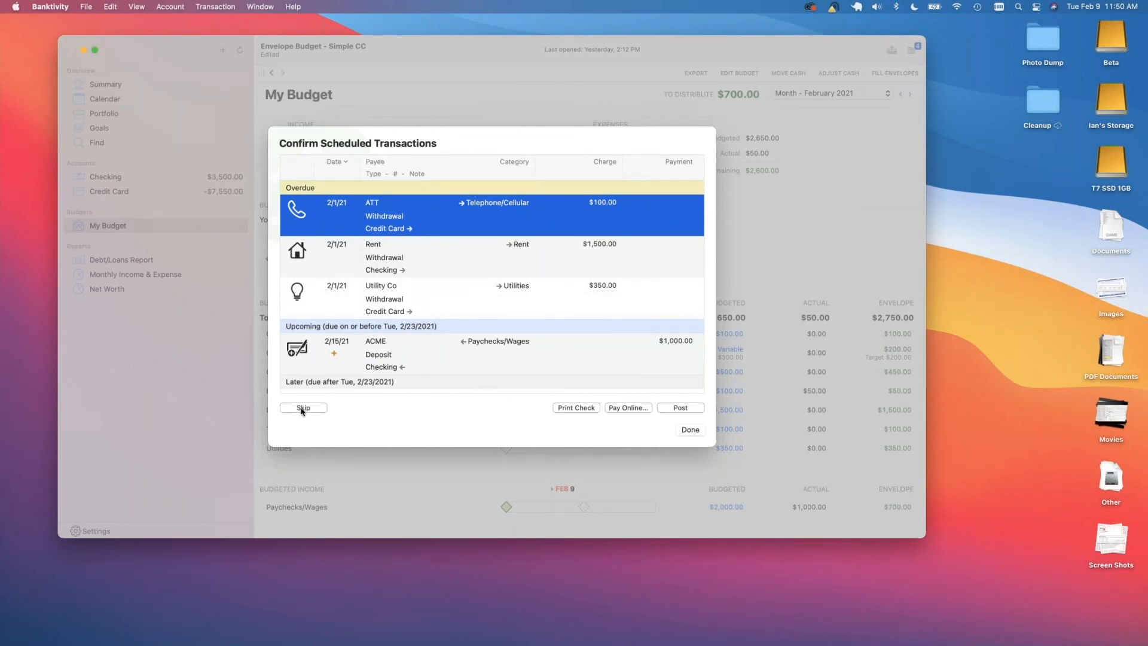
pyautogui.click(690, 429)
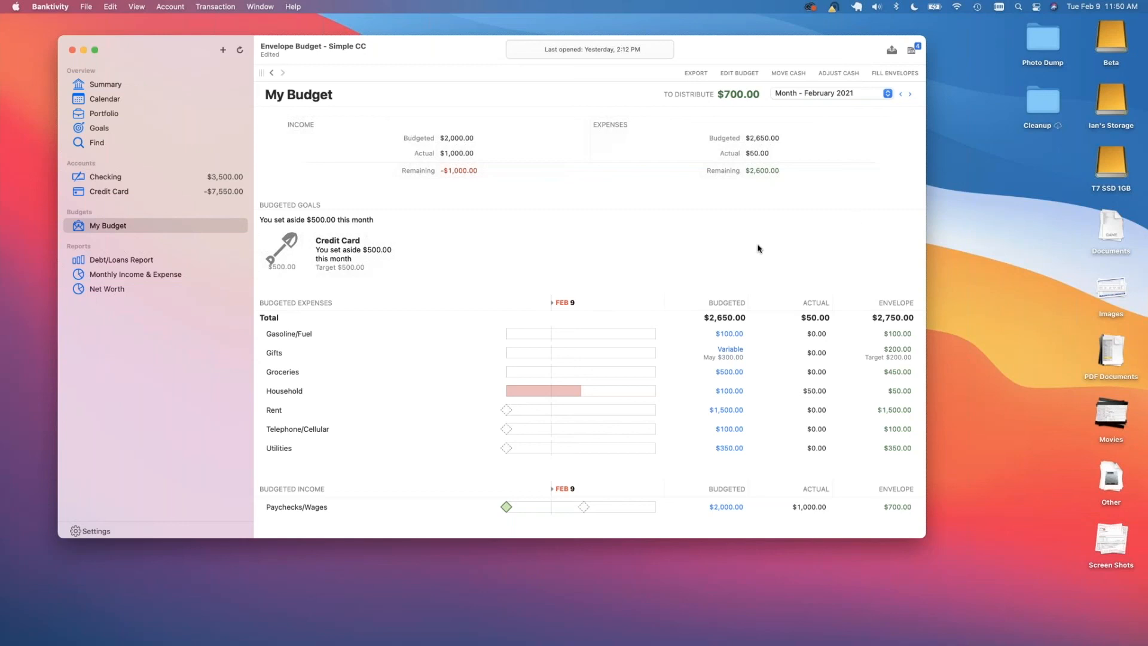
# View the Monthly Income & Expense report, open it in its own window, shift that window aside and close it.
pyautogui.click(151, 275)
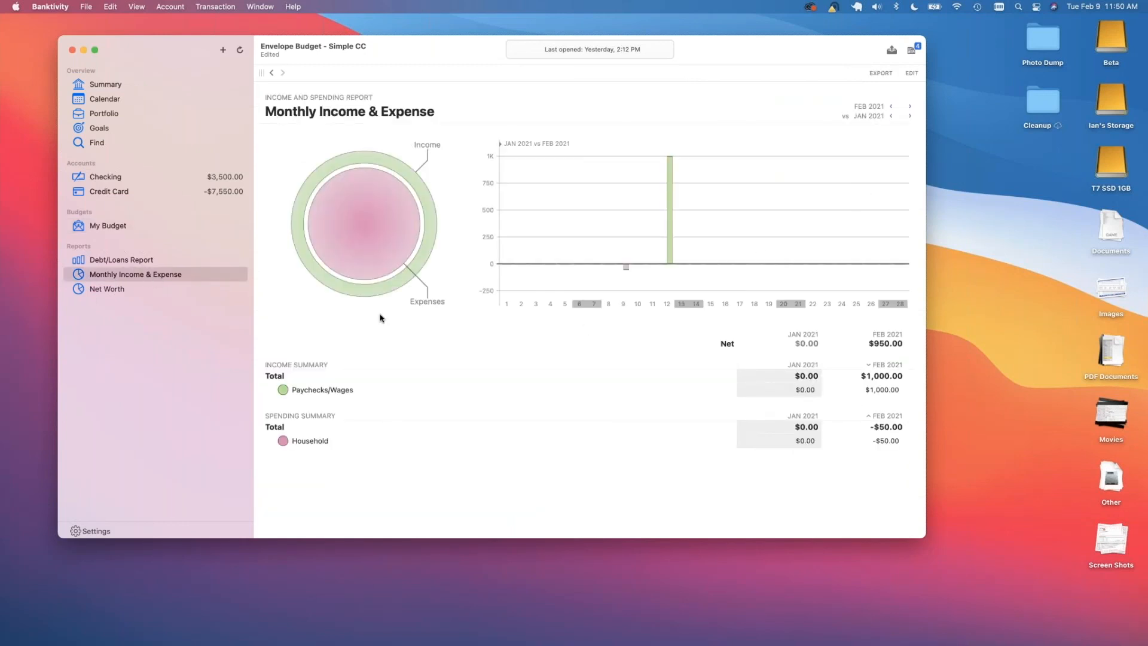
pyautogui.click(126, 229)
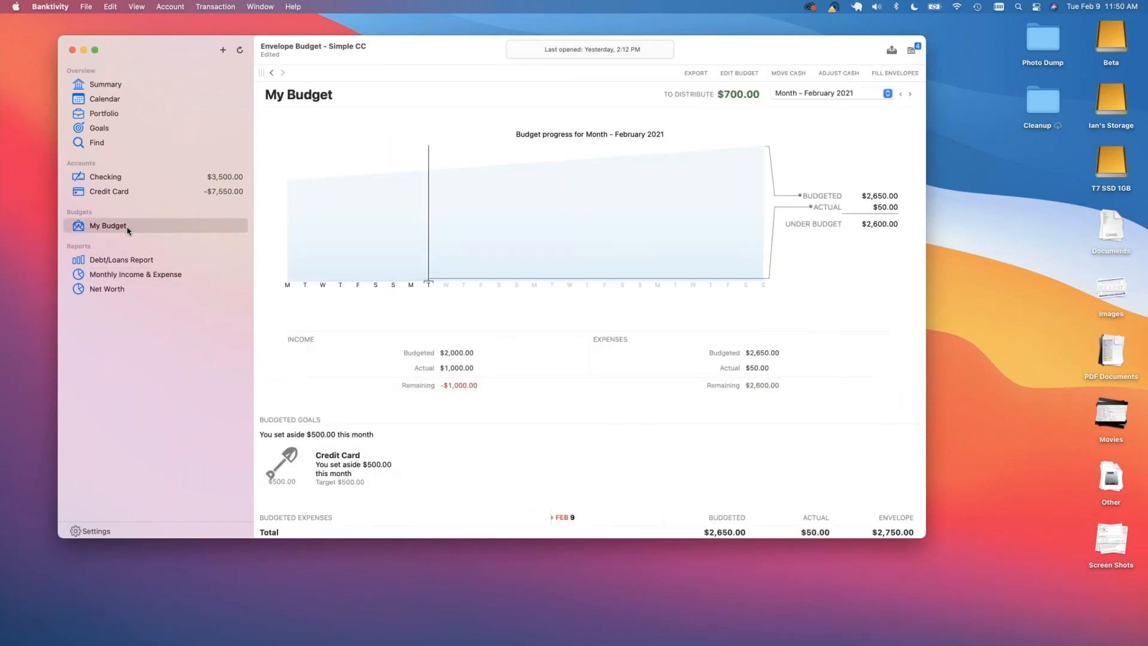
pyautogui.click(128, 278)
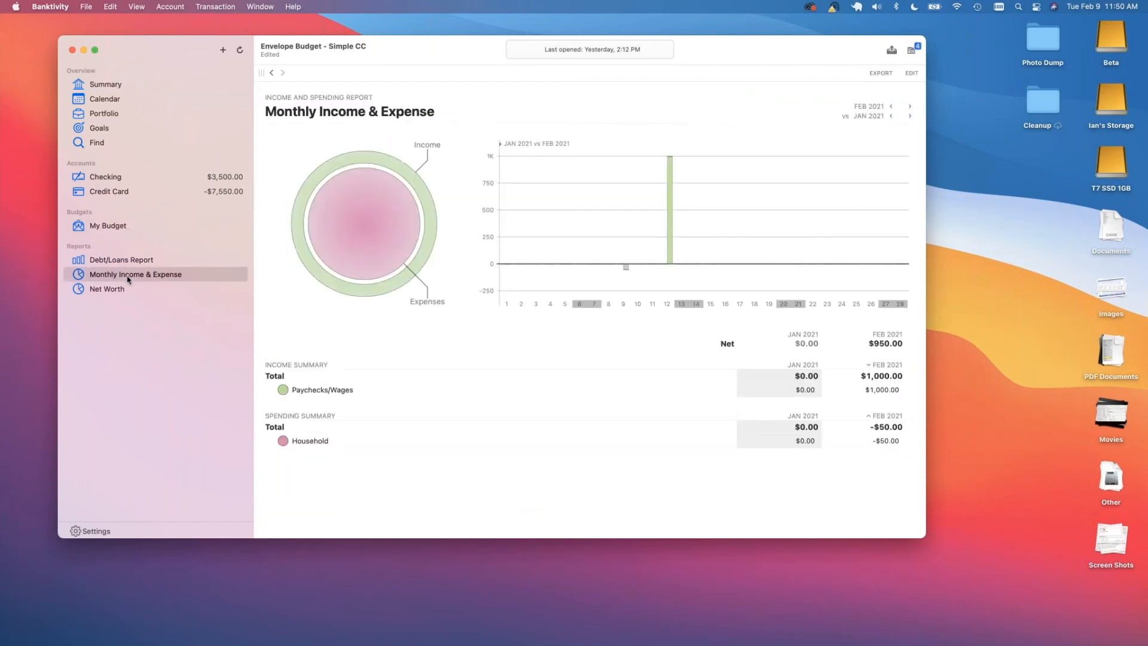
pyautogui.rightClick(127, 278)
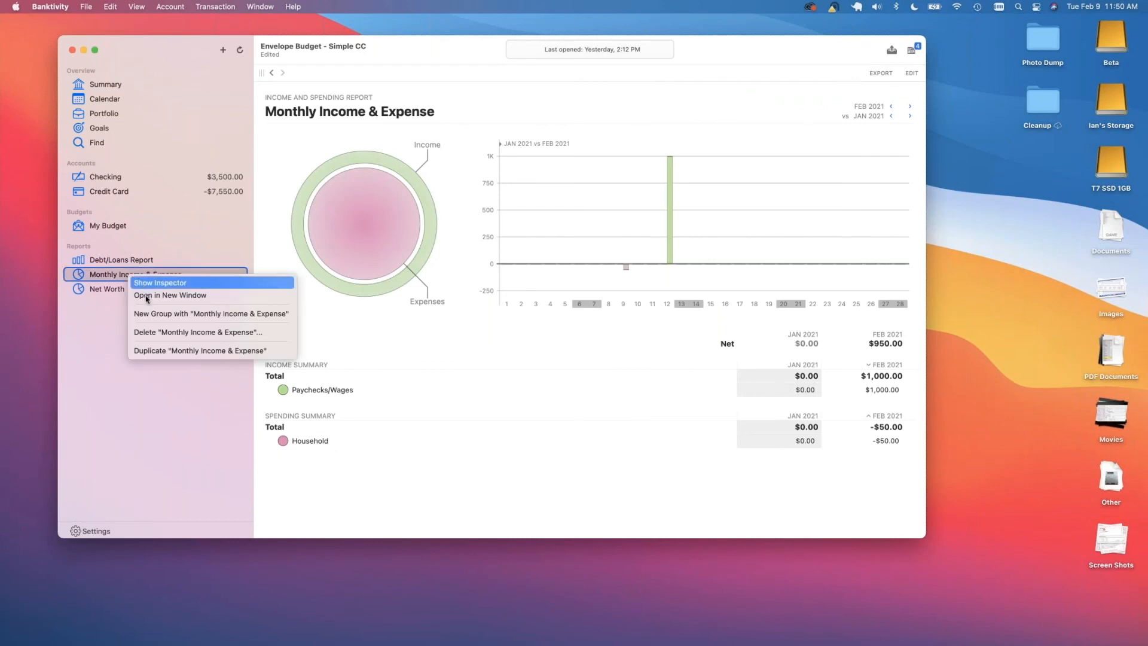
pyautogui.click(146, 295)
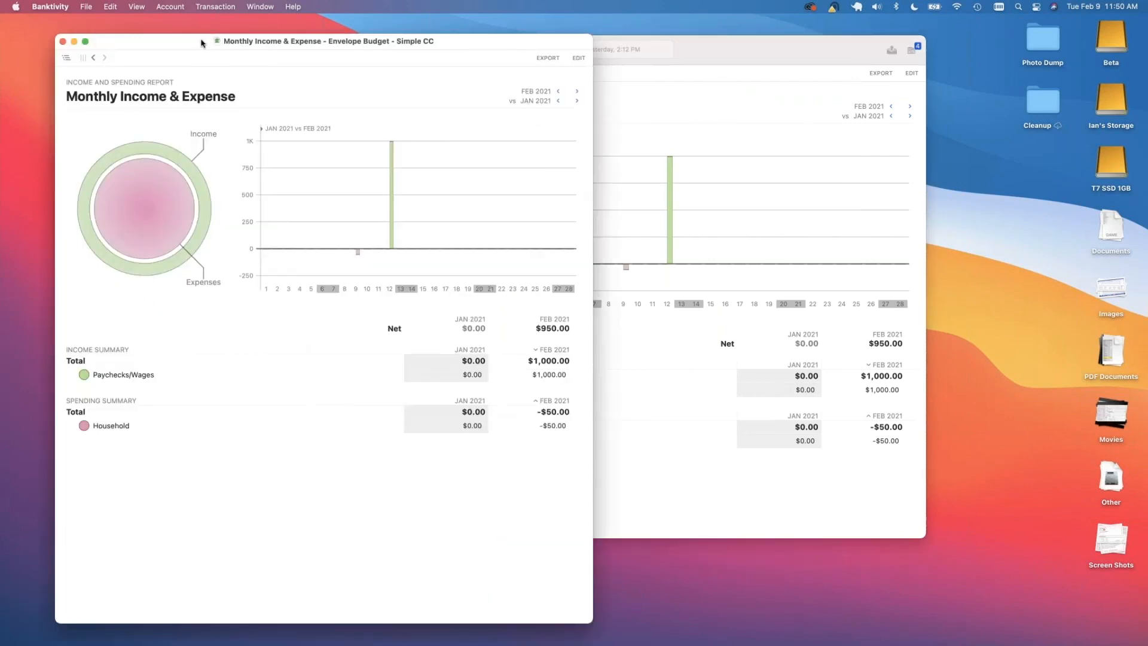
pyautogui.moveTo(200, 41); pyautogui.dragTo(256, 40)
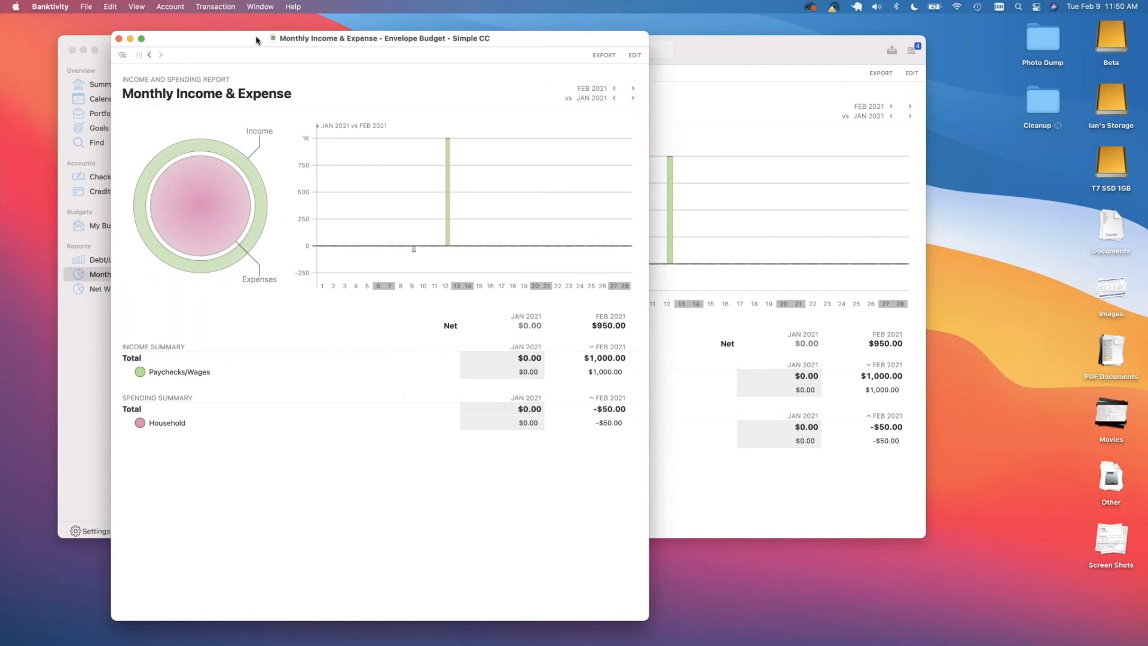
pyautogui.click(119, 38)
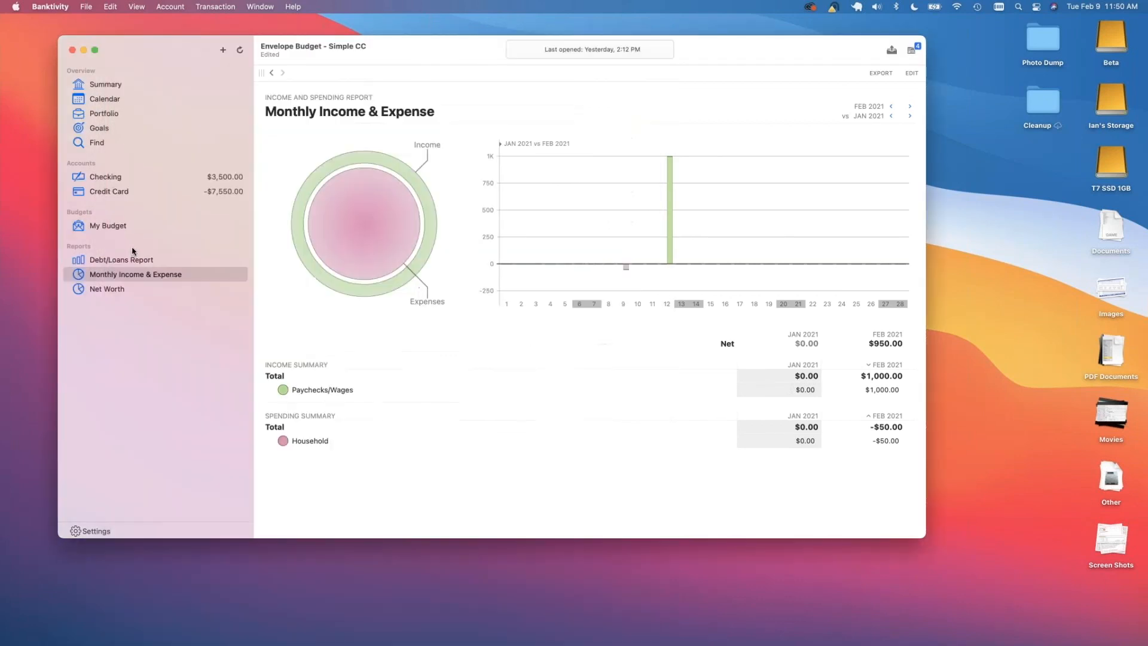
# Reopen the Monthly Income & Expense report in a new window, examine it and close the window.
pyautogui.rightClick(126, 275)
pyautogui.click(146, 296)
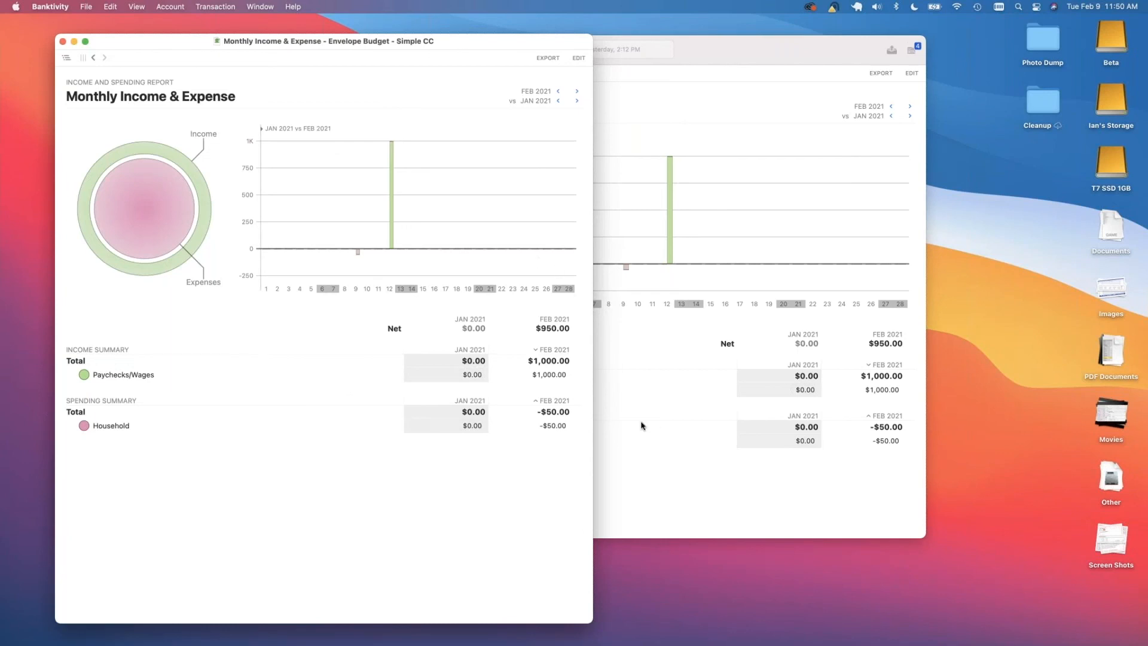
pyautogui.click(63, 41)
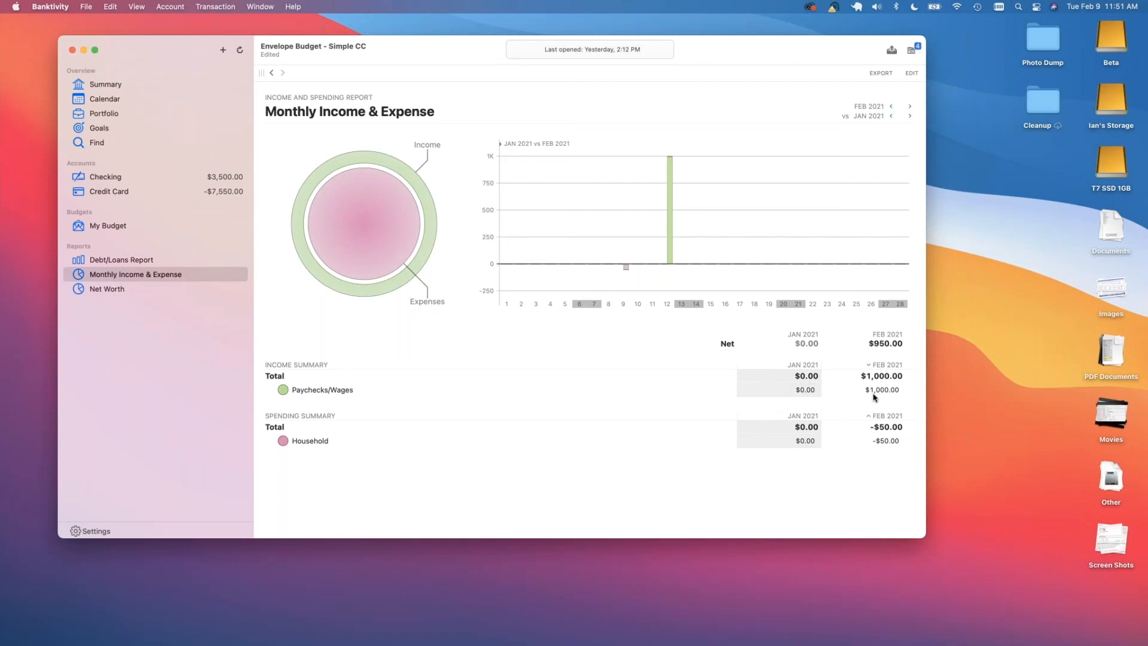
# Return to My Budget and review the goals, expenses, income and envelopes for February 2021.
pyautogui.click(91, 227)
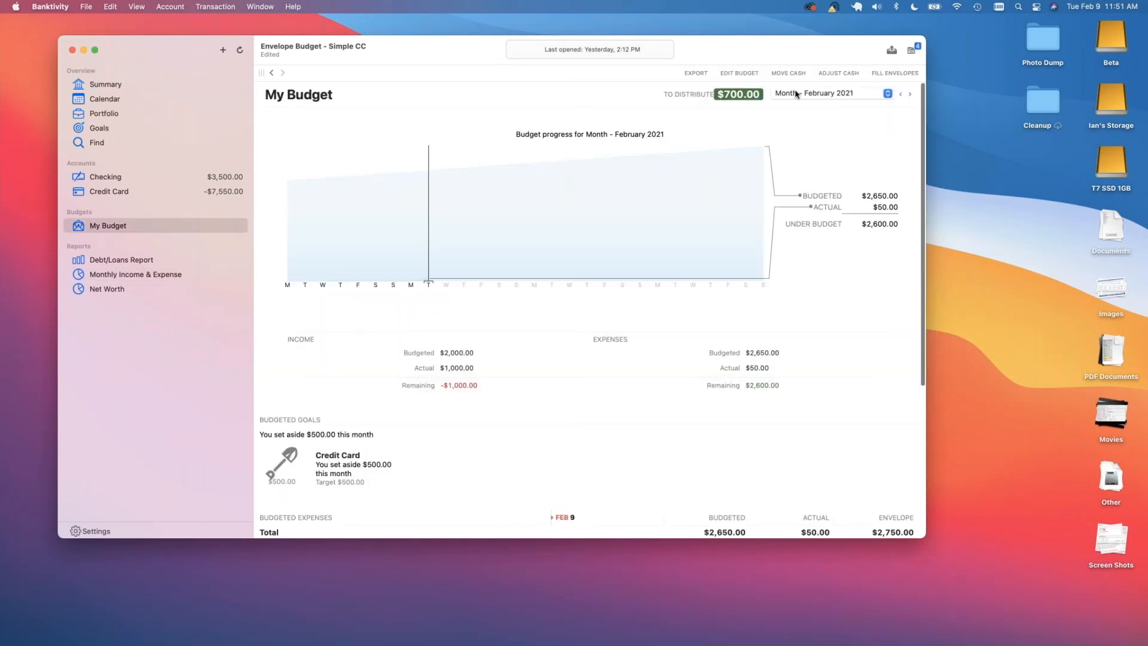
pyautogui.scroll(-3, 679, 335)
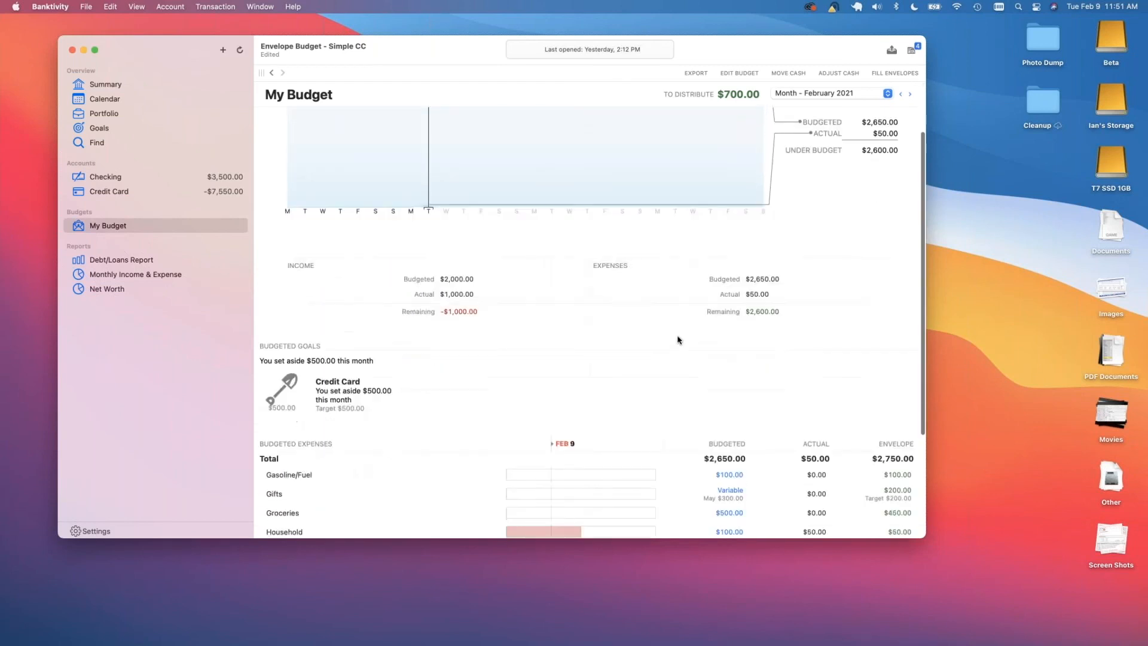
pyautogui.scroll(-5, 679, 339)
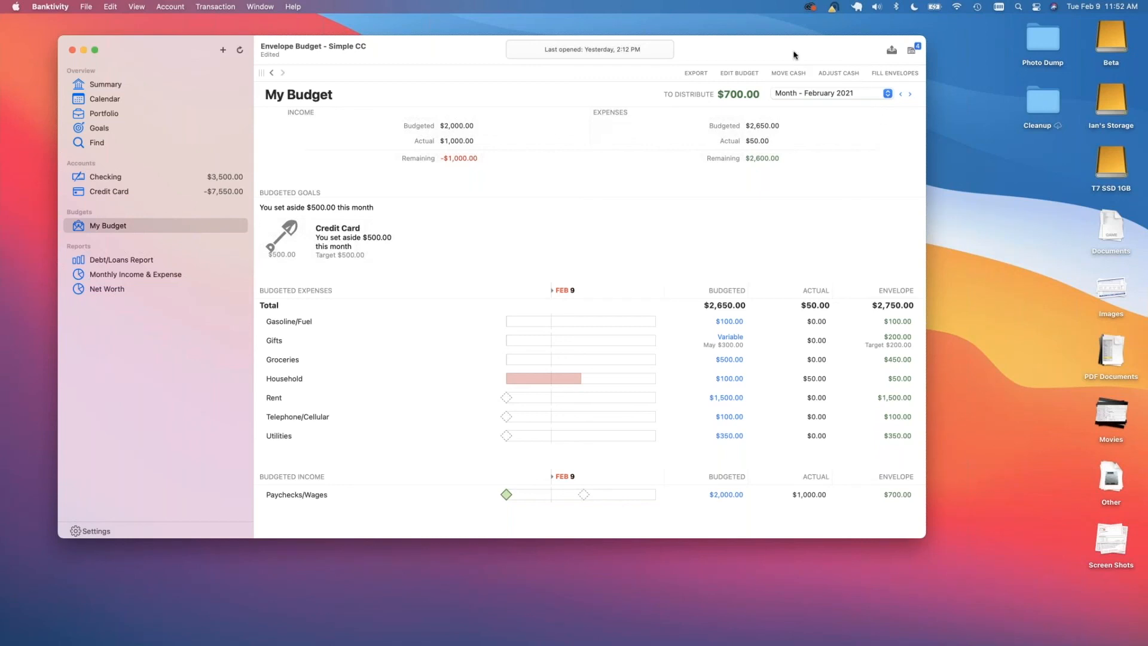
# Open the Household expense details from My Budget, check its budgeted amount, envelope and transactions, and return to the budget.
pyautogui.moveTo(793, 55); pyautogui.dragTo(776, 52)
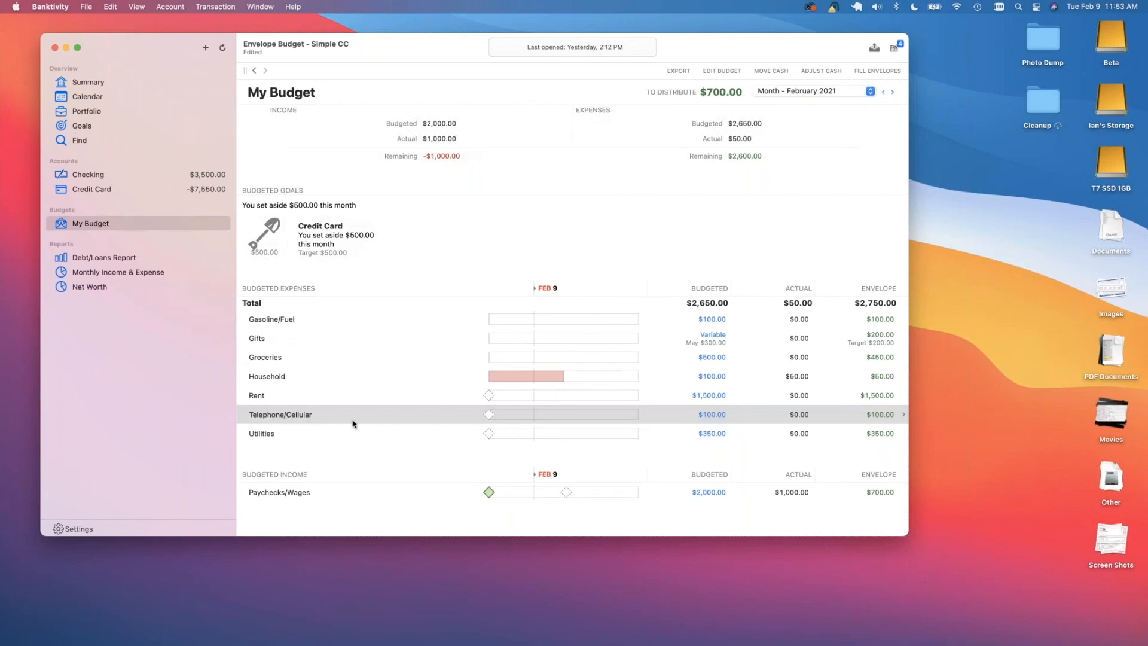
pyautogui.click(298, 377)
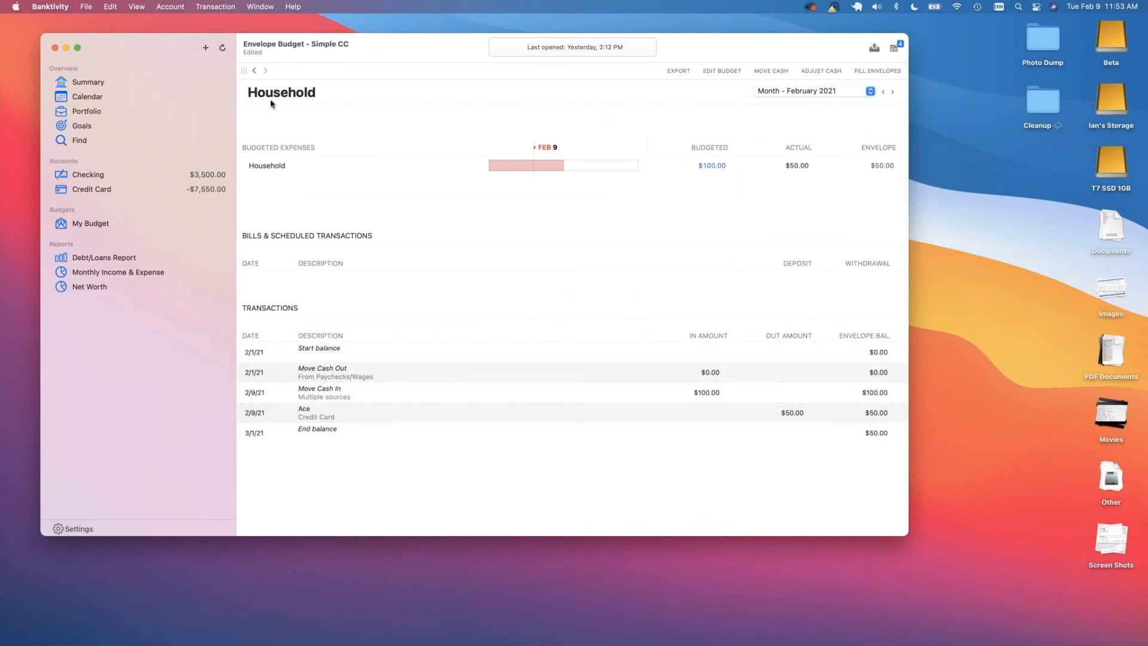
pyautogui.click(725, 165)
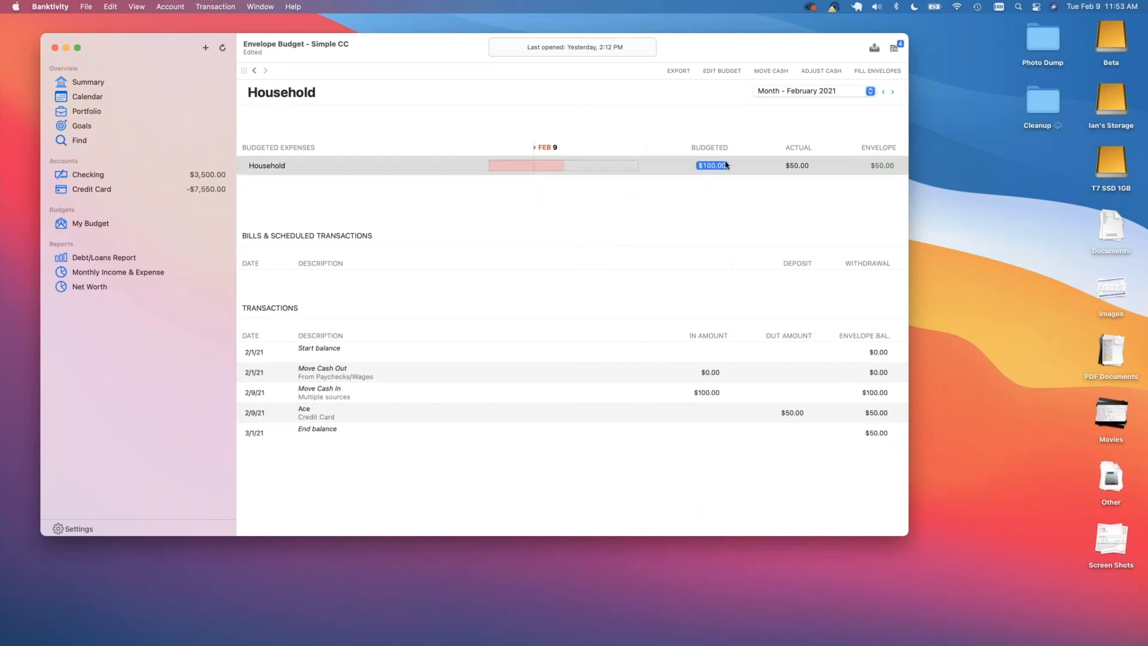
pyautogui.click(876, 167)
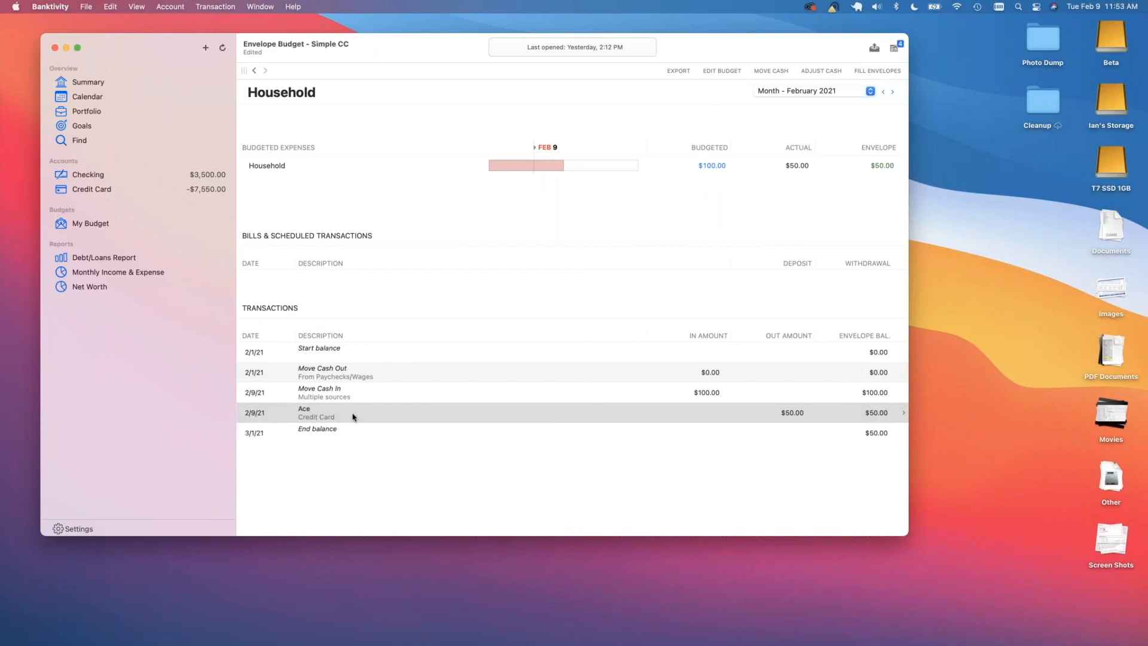
pyautogui.click(256, 71)
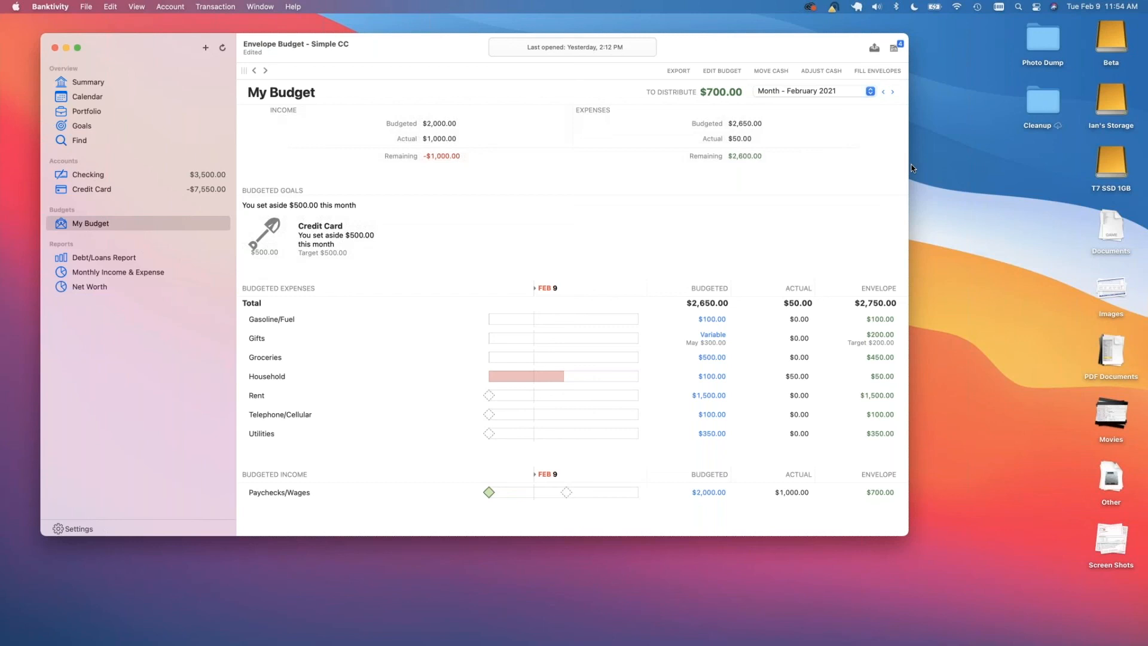
# Start a new withdrawal in the Credit Card account with Interest Charge as the payee.
pyautogui.click(187, 190)
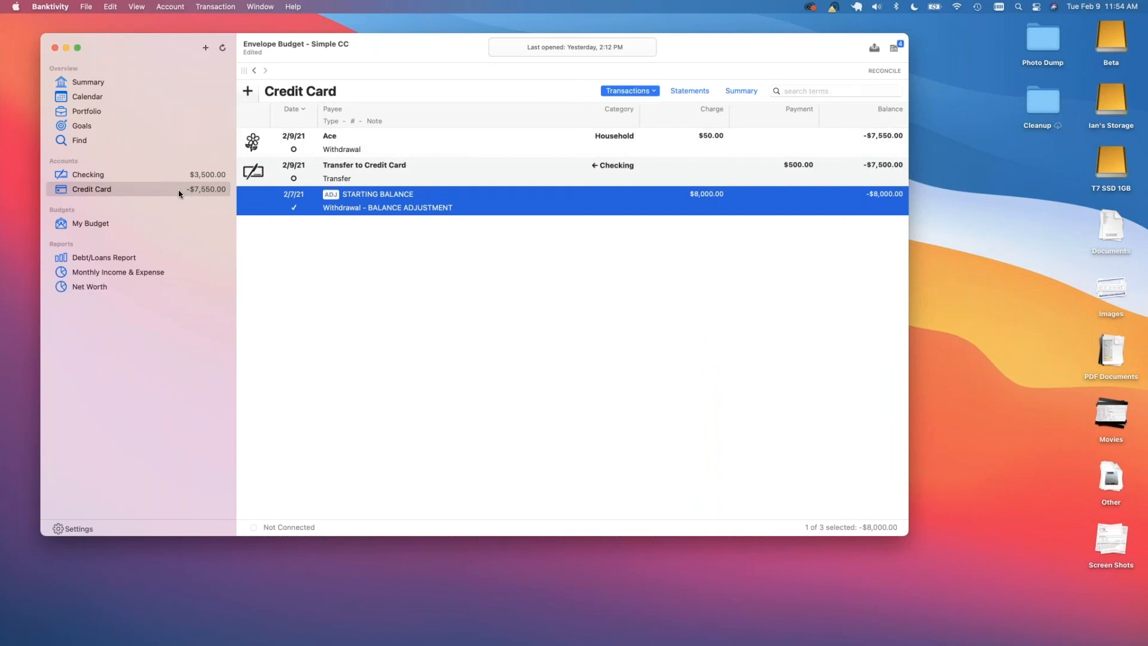
pyautogui.press('super+n')
pyautogui.press('Tab')
pyautogui.press('Tab')
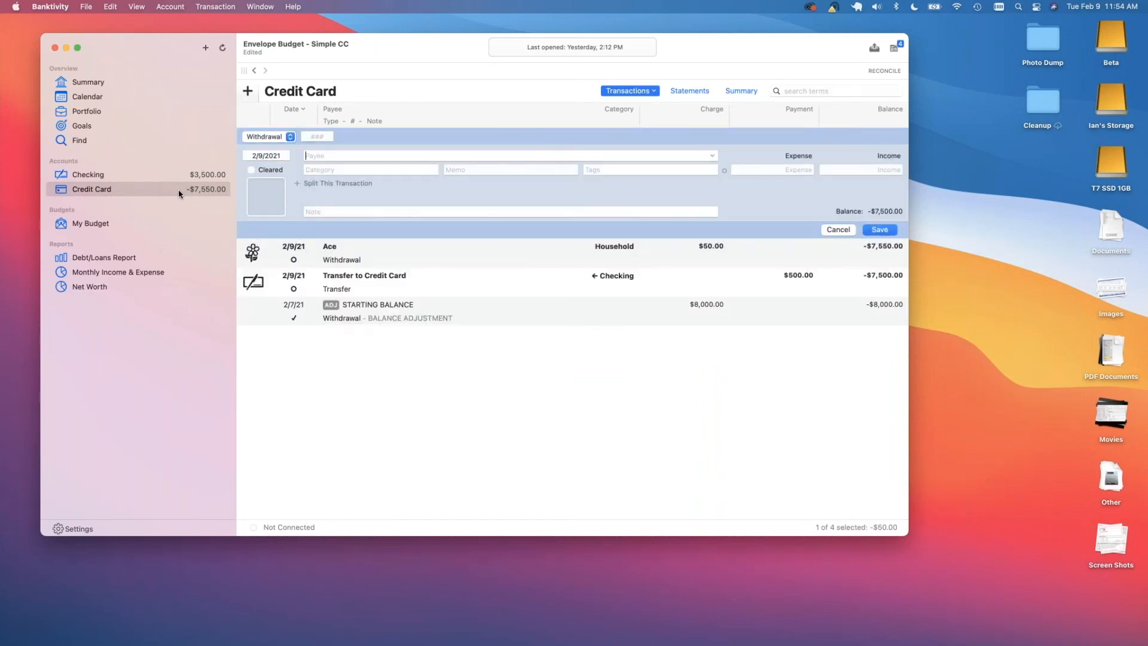
pyautogui.write('Inte')
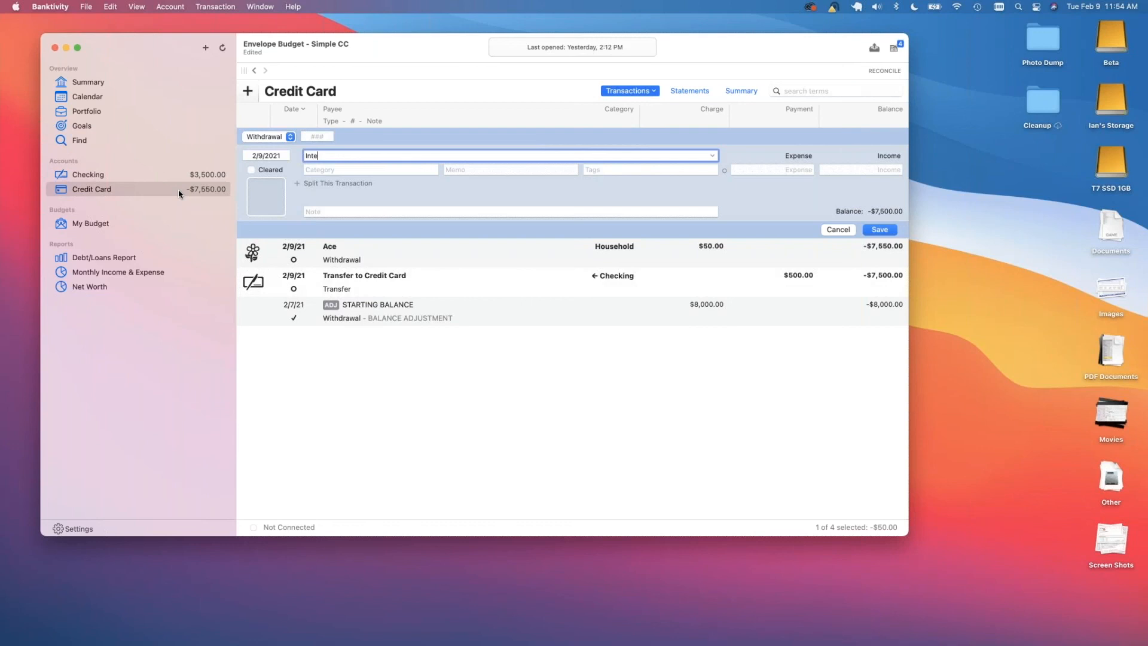
pyautogui.write('rest Charge')
pyautogui.press('Tab')
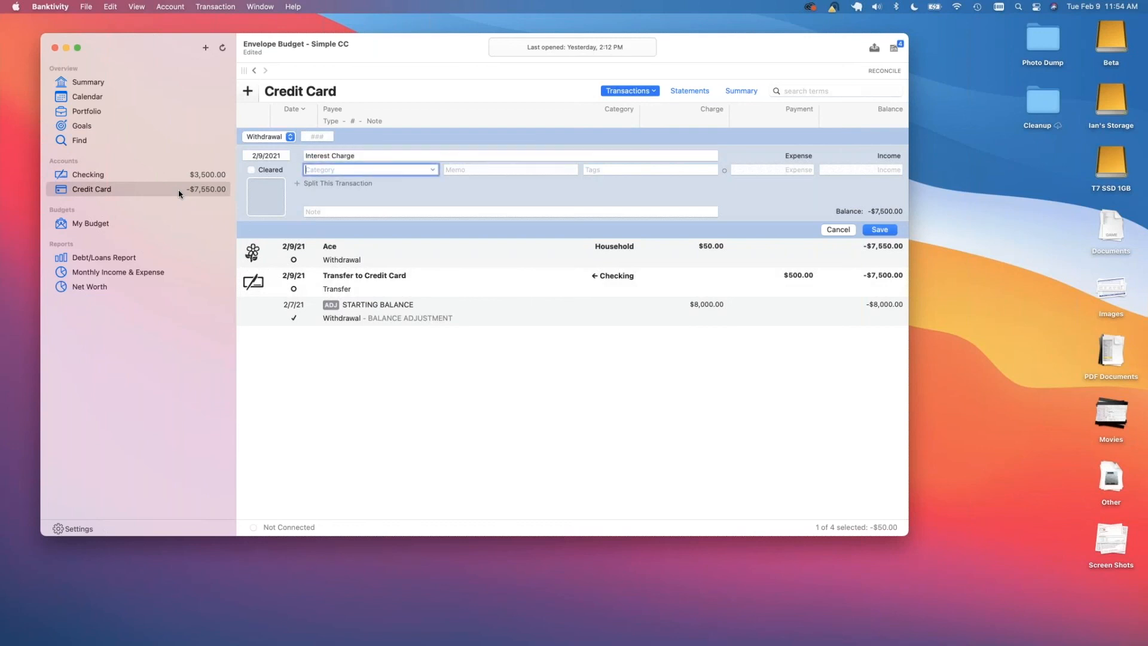
# Set the interest charge transaction's category to Interest Paid.
pyautogui.write('Insurance')
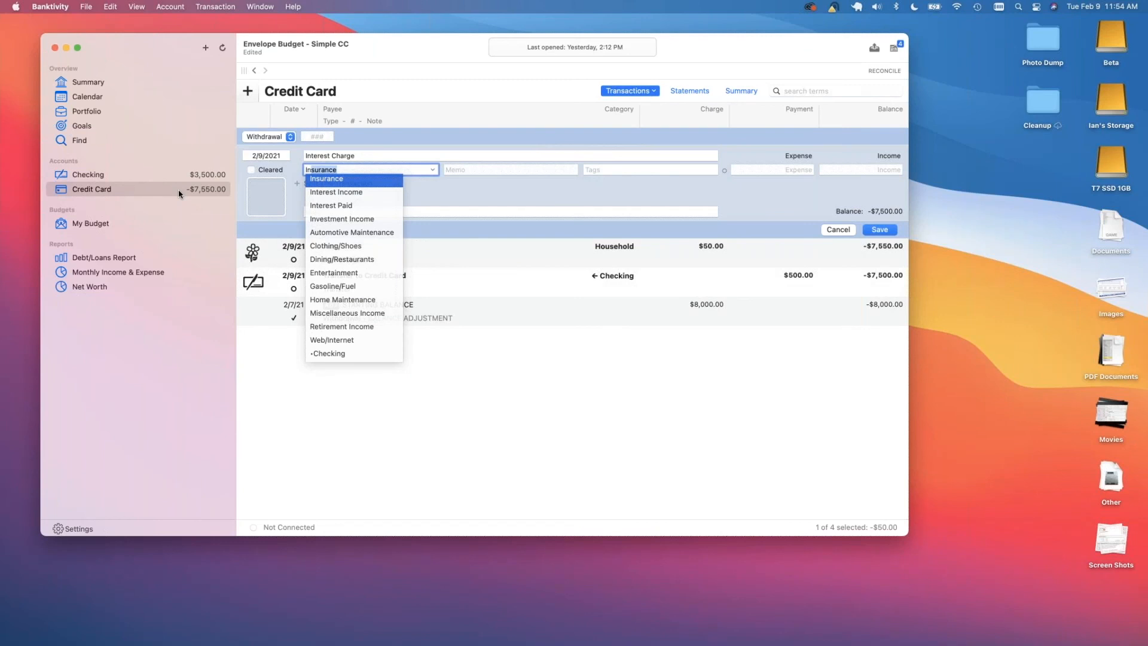
pyautogui.press('Down')
pyautogui.press('Down')
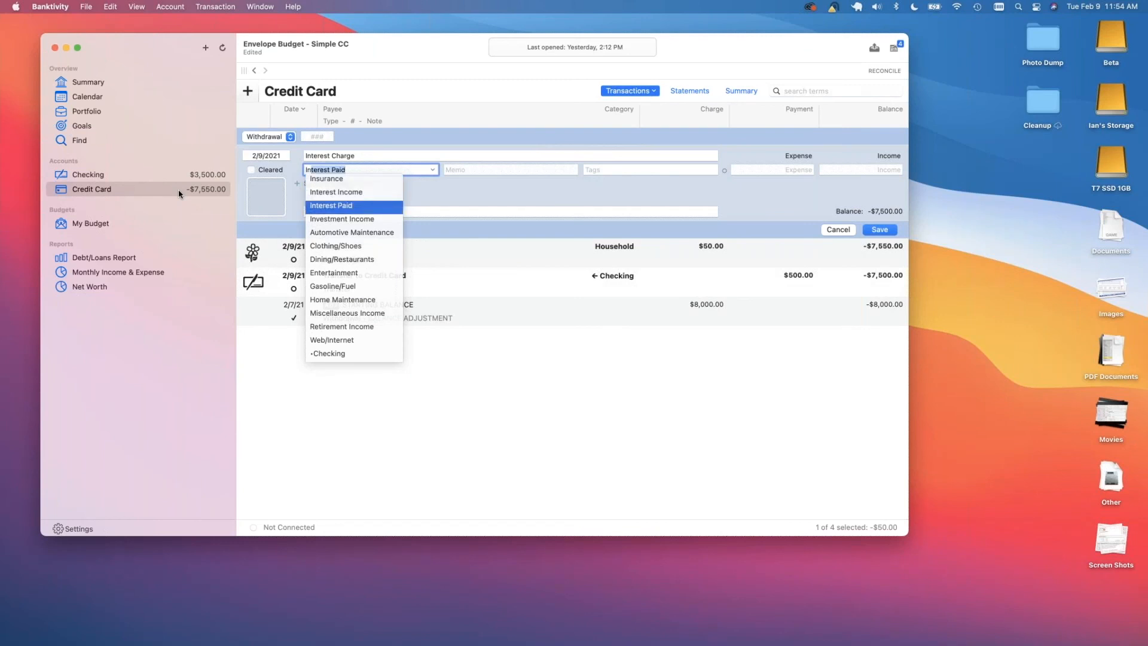
pyautogui.press('Return')
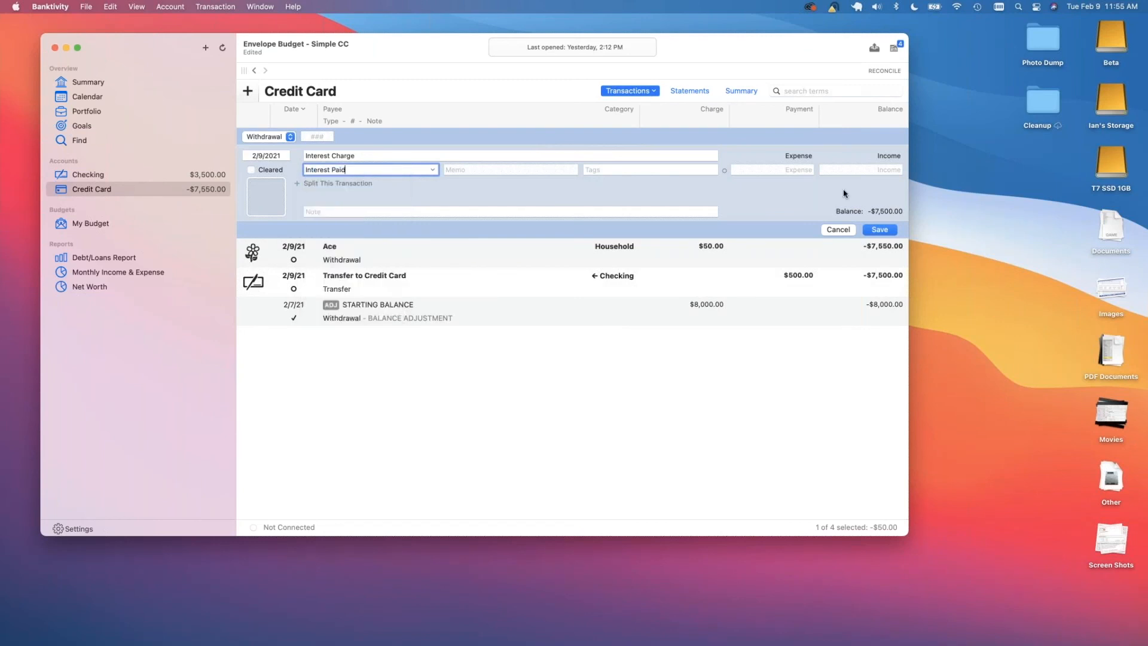
# Replace the transaction's category with CC Interest Charge and add it as a new expense category without a parent.
pyautogui.tripleClick(316, 170)
pyautogui.write('CC Interest Charge')
pyautogui.press('Return')
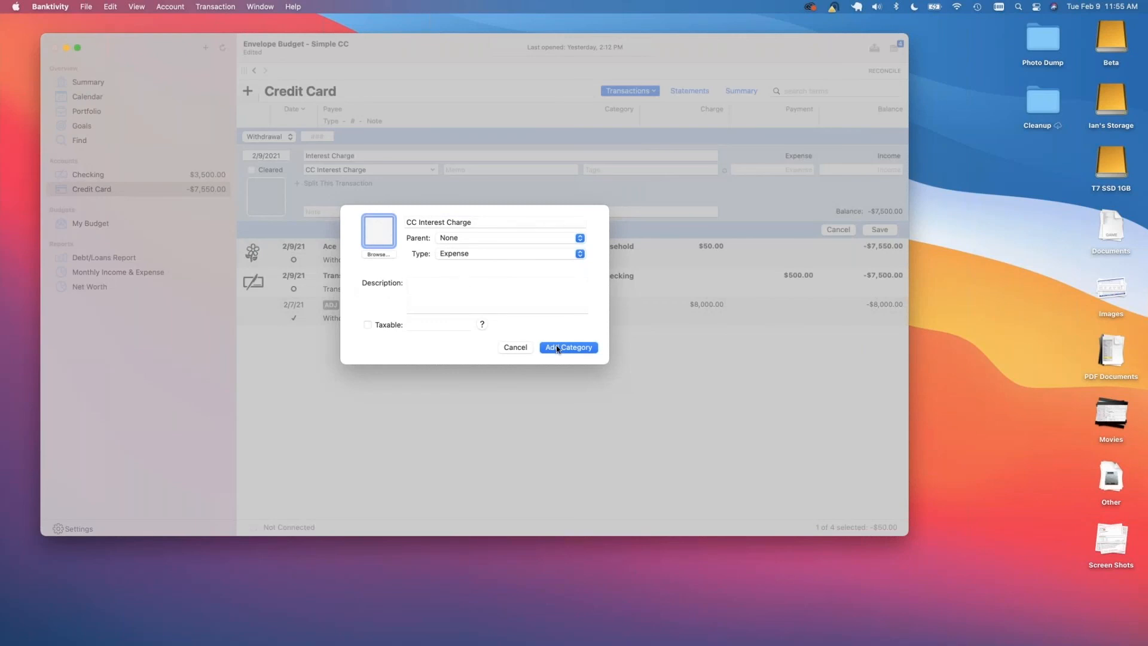
pyautogui.click(558, 348)
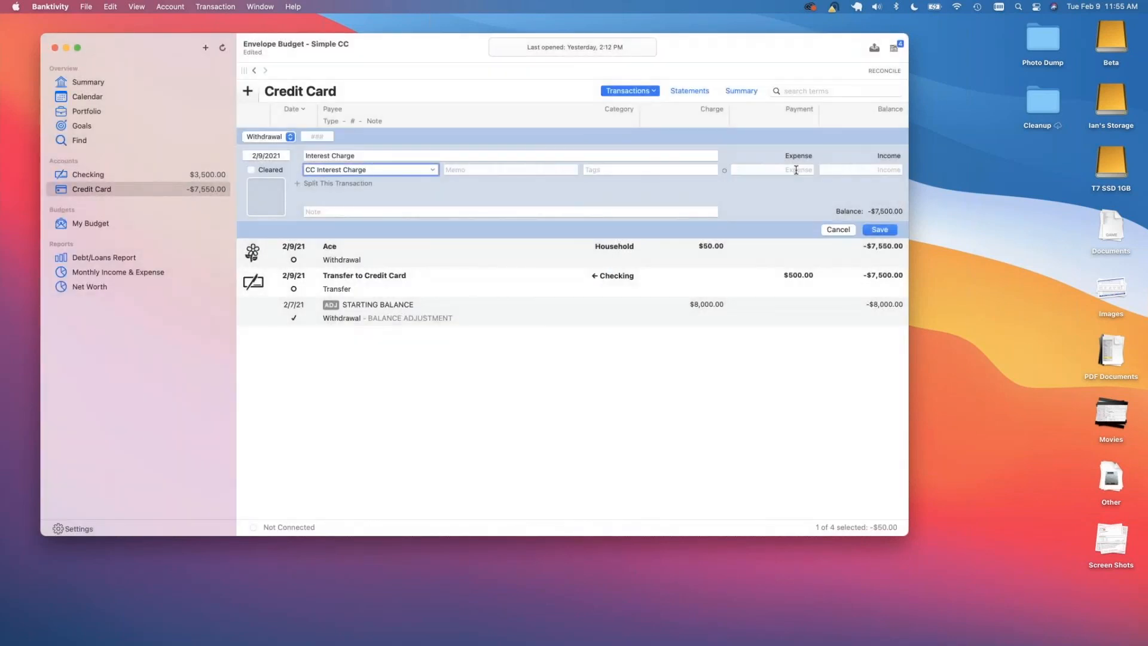
# Set the interest charge's expense amount to 55 and save the transaction.
pyautogui.click(795, 170)
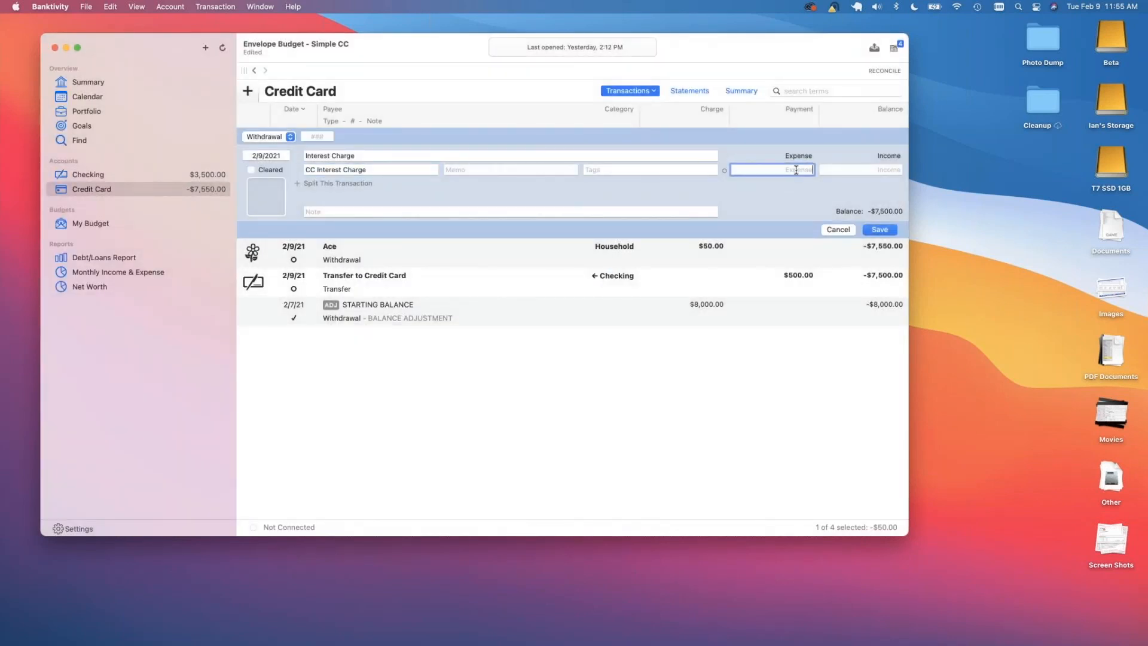
pyautogui.write('55')
pyautogui.press('Return')
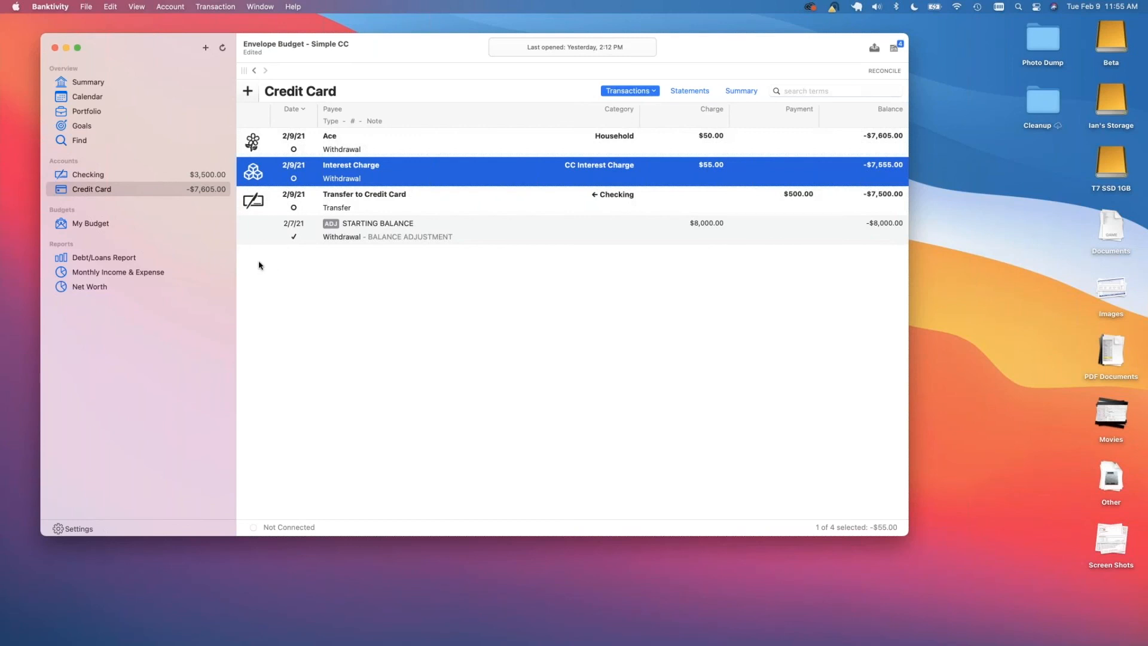
# In My Budget, cover the overspent CC Interest Charge envelope with $55.00 from Paychecks/Wages.
pyautogui.click(82, 225)
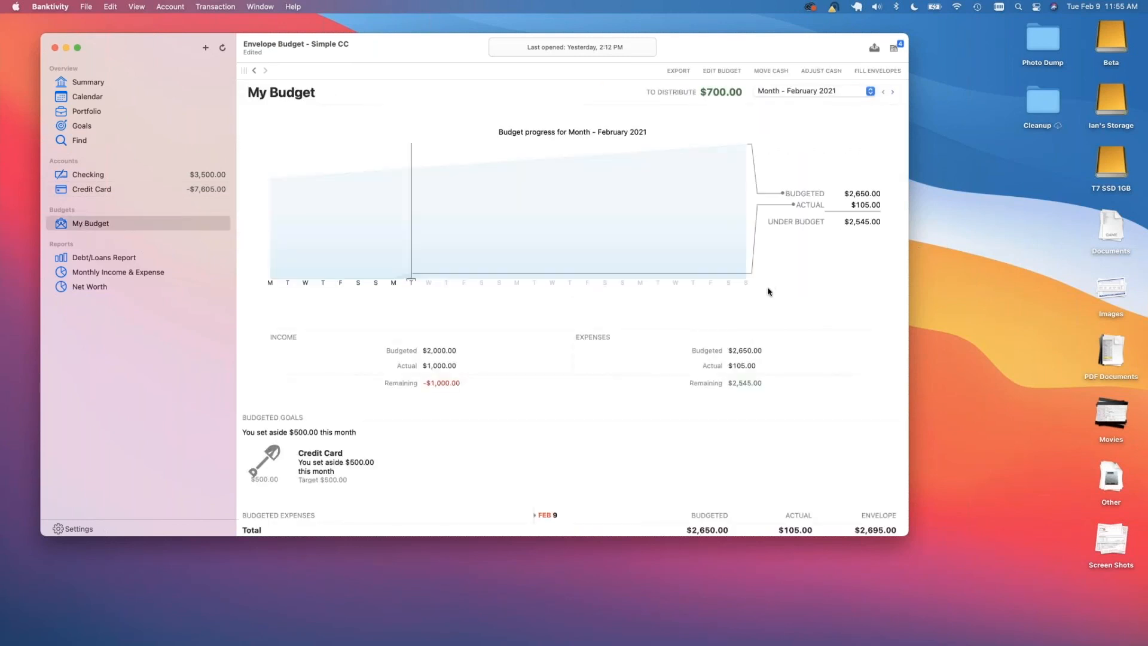
pyautogui.scroll(-6, 767, 291)
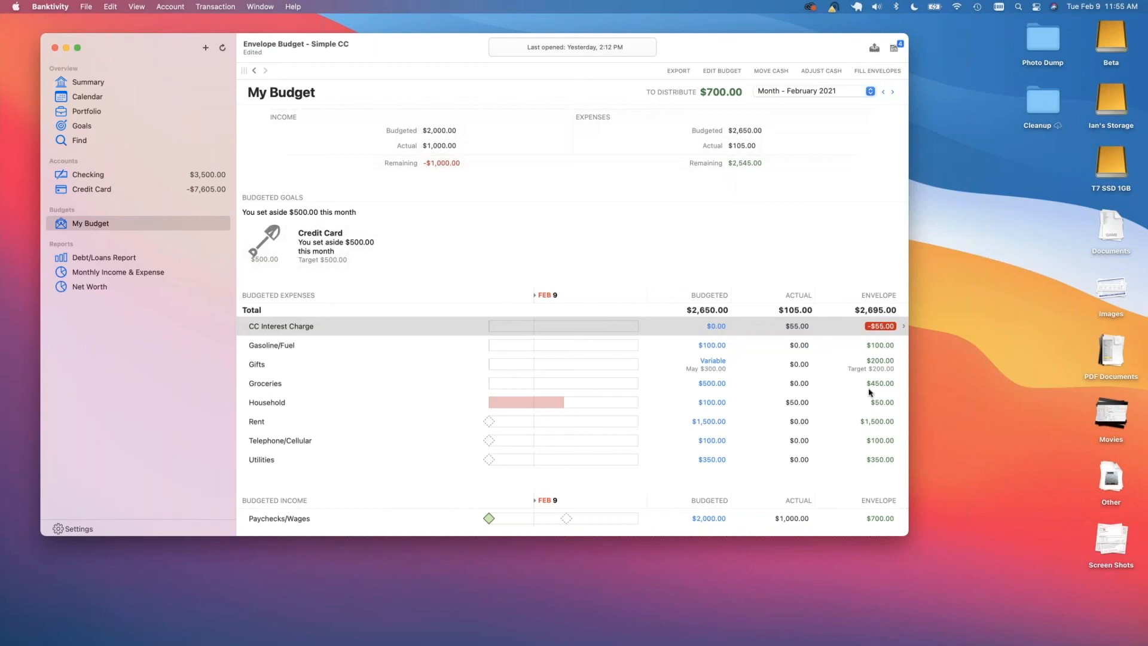
pyautogui.click(883, 327)
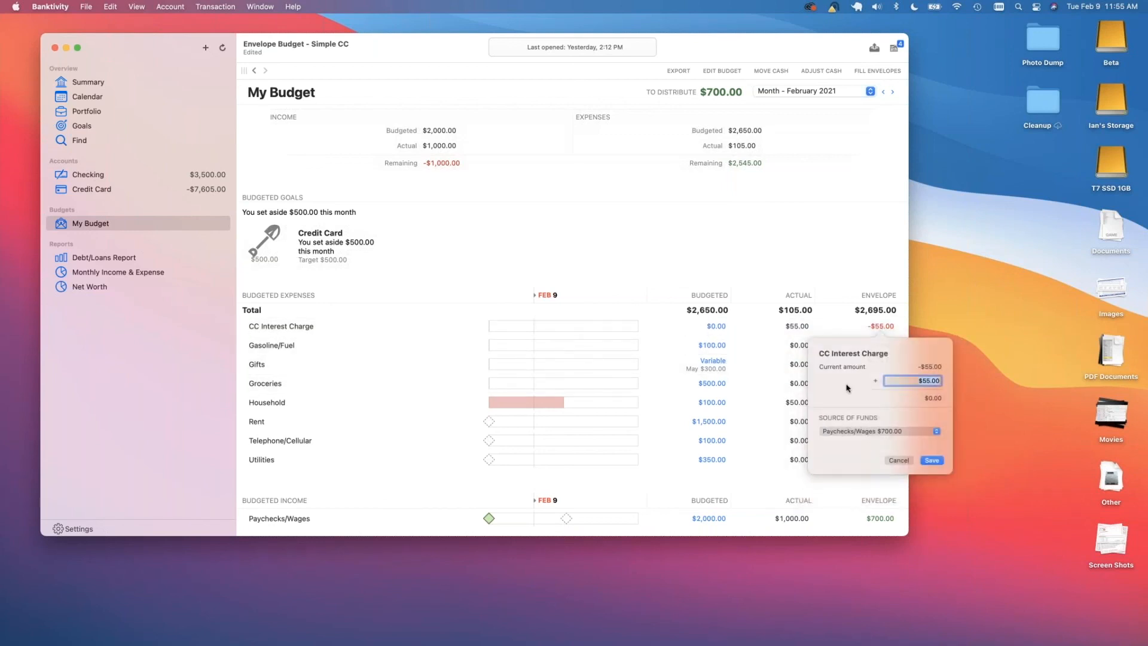
pyautogui.moveTo(734, 43); pyautogui.dragTo(687, 32)
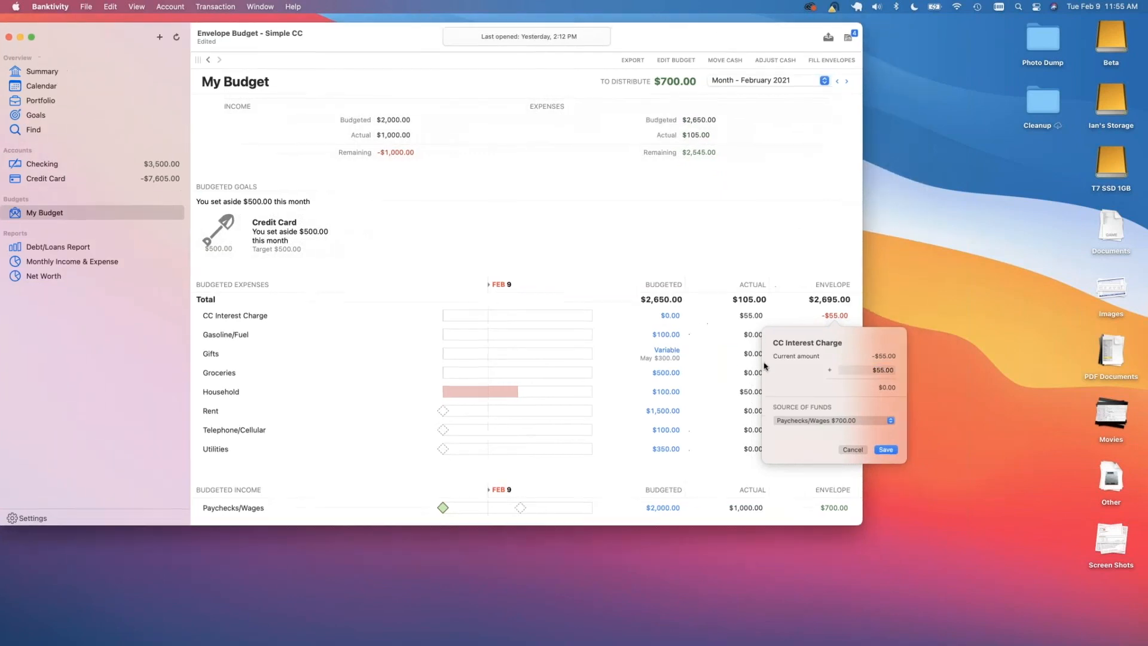
pyautogui.click(811, 421)
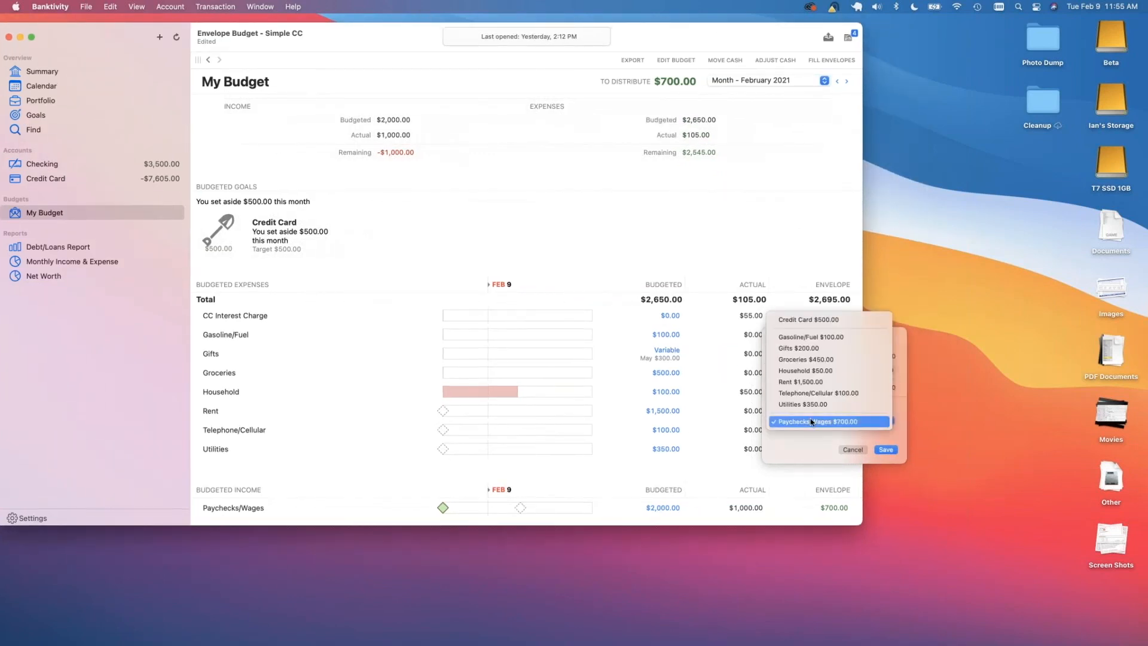
pyautogui.click(845, 438)
pyautogui.click(884, 450)
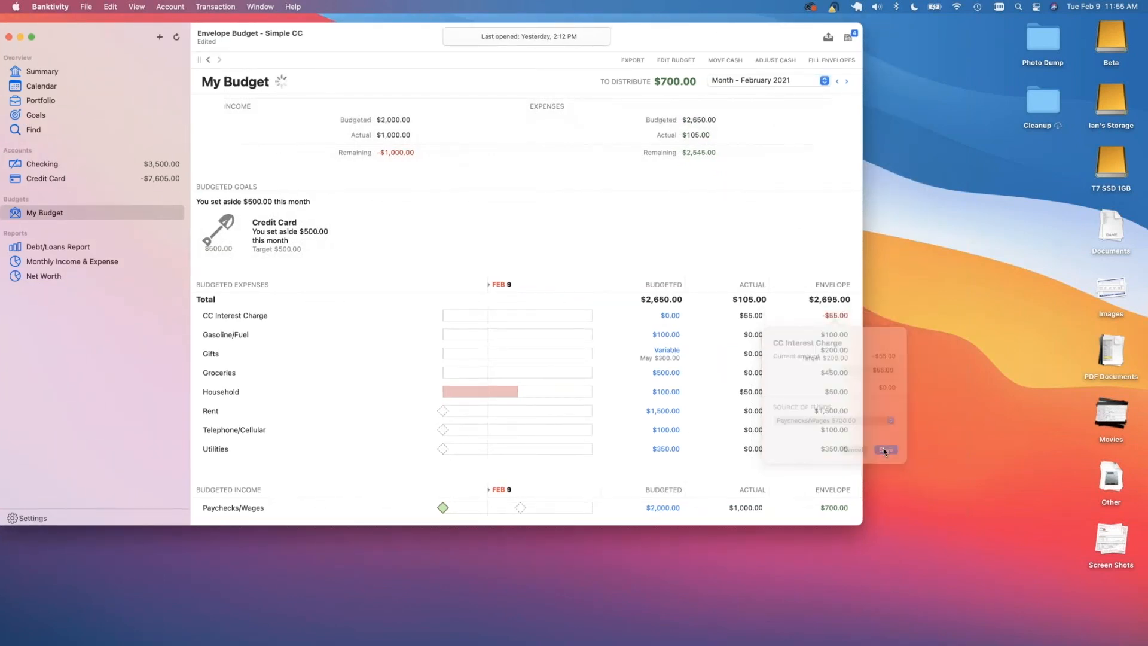
# Budget 55 every month for the unbudgeted CC Interest Charge expense.
pyautogui.scroll(-3, 754, 439)
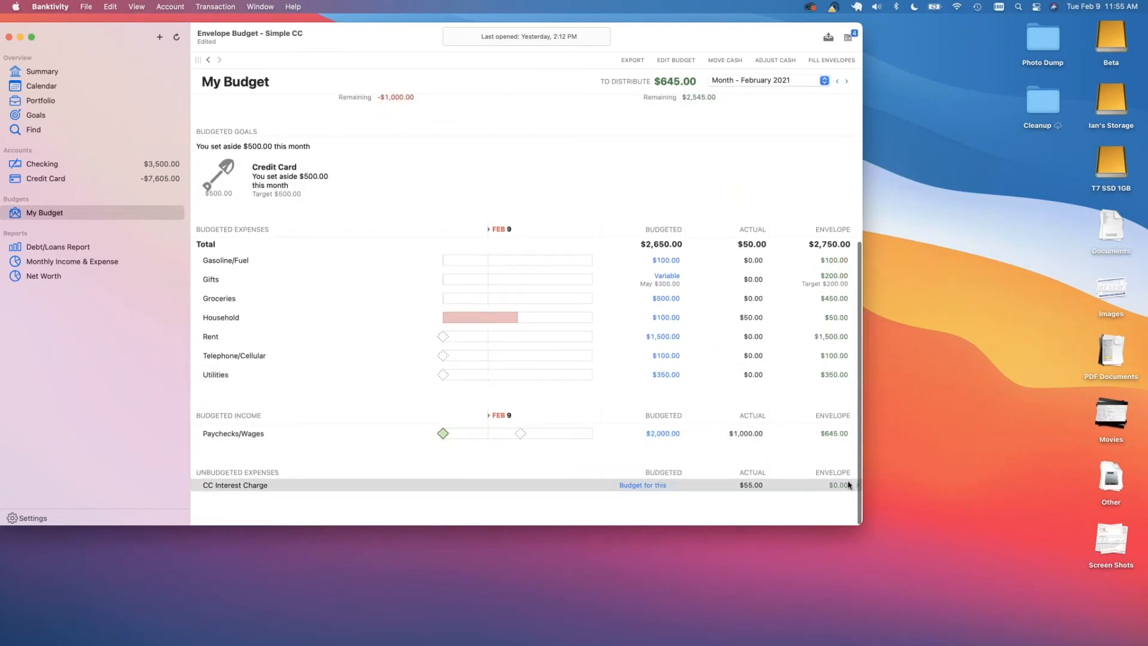
pyautogui.click(648, 488)
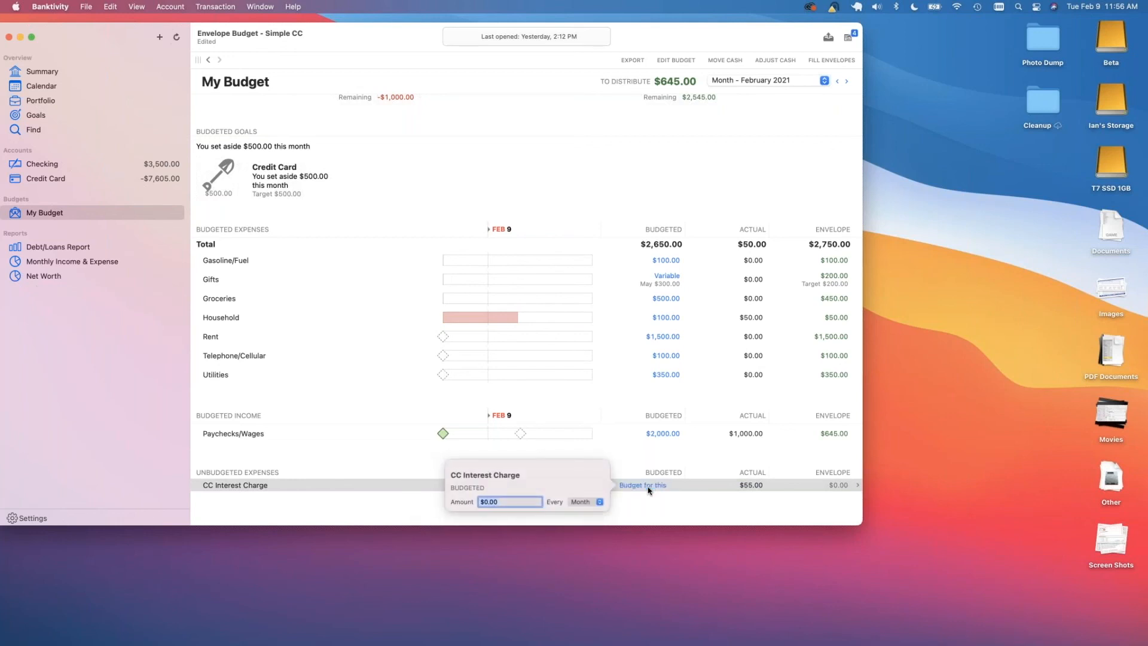
pyautogui.write('55')
pyautogui.click(589, 510)
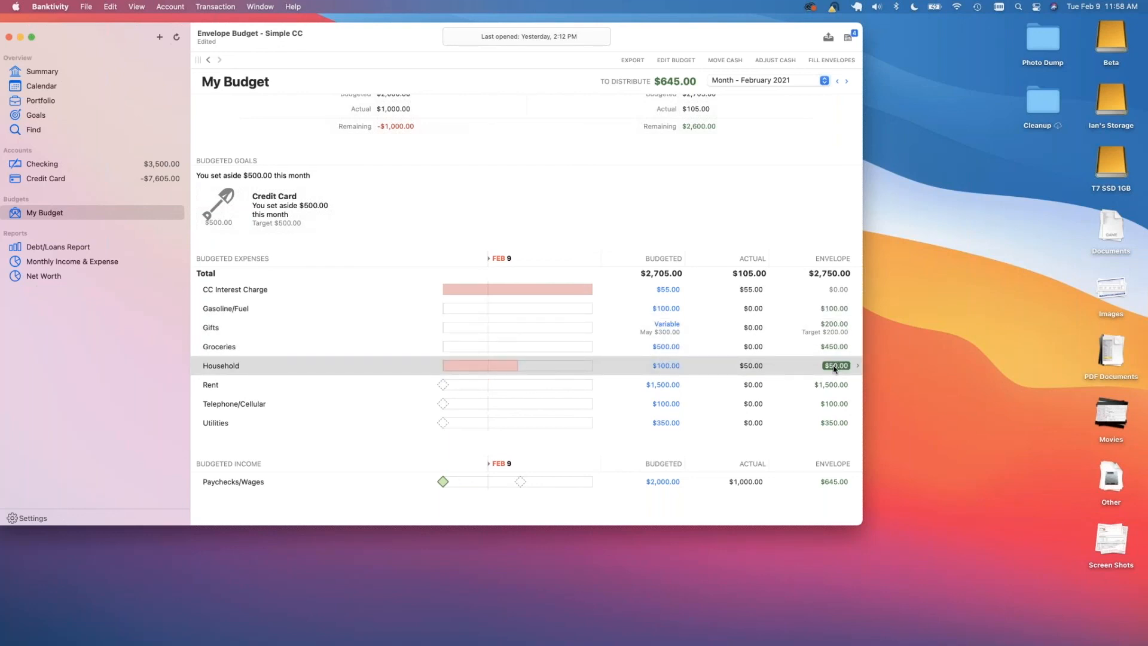
# Add 50 to the Gasoline/Fuel envelope using Household as the source of funds.
pyautogui.click(835, 309)
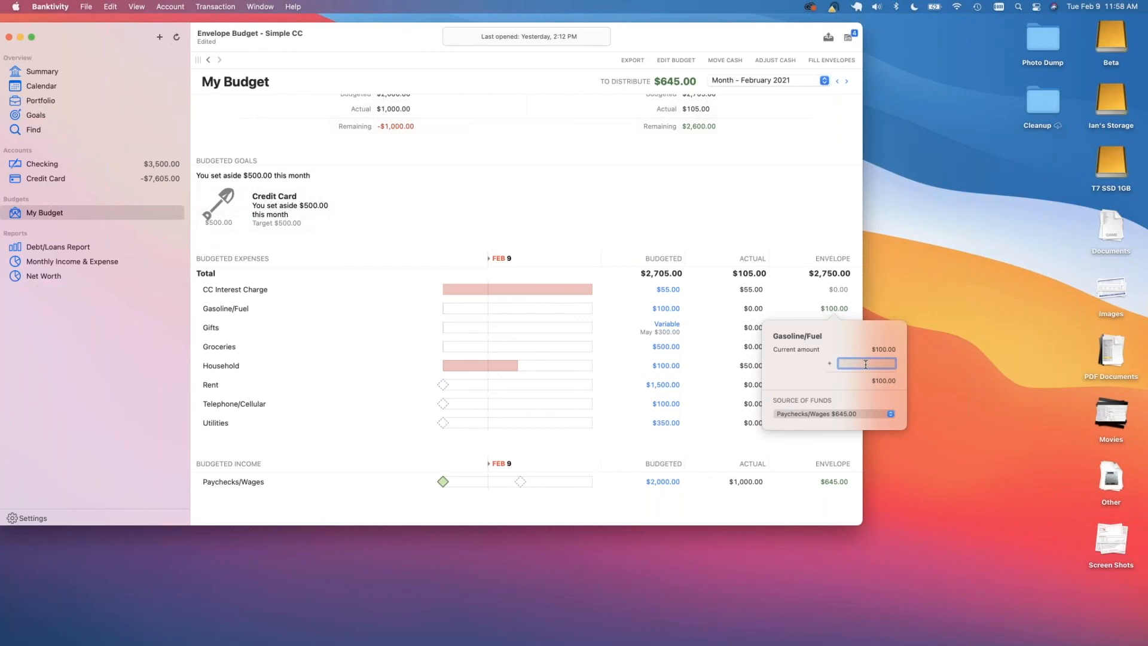
pyautogui.click(828, 414)
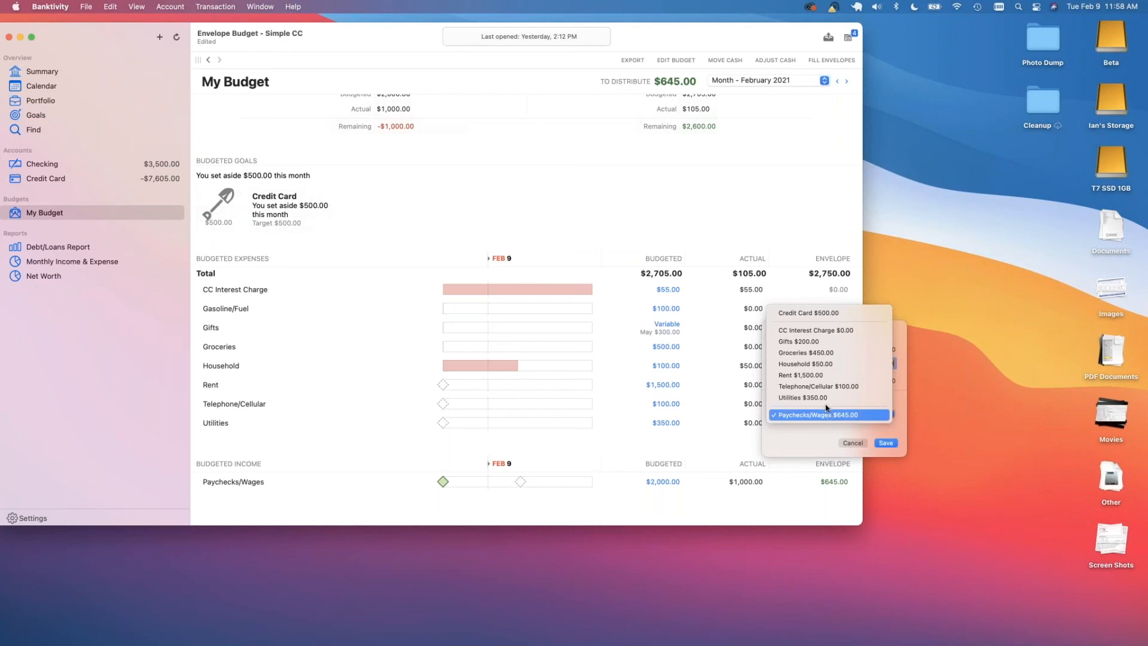
pyautogui.click(827, 363)
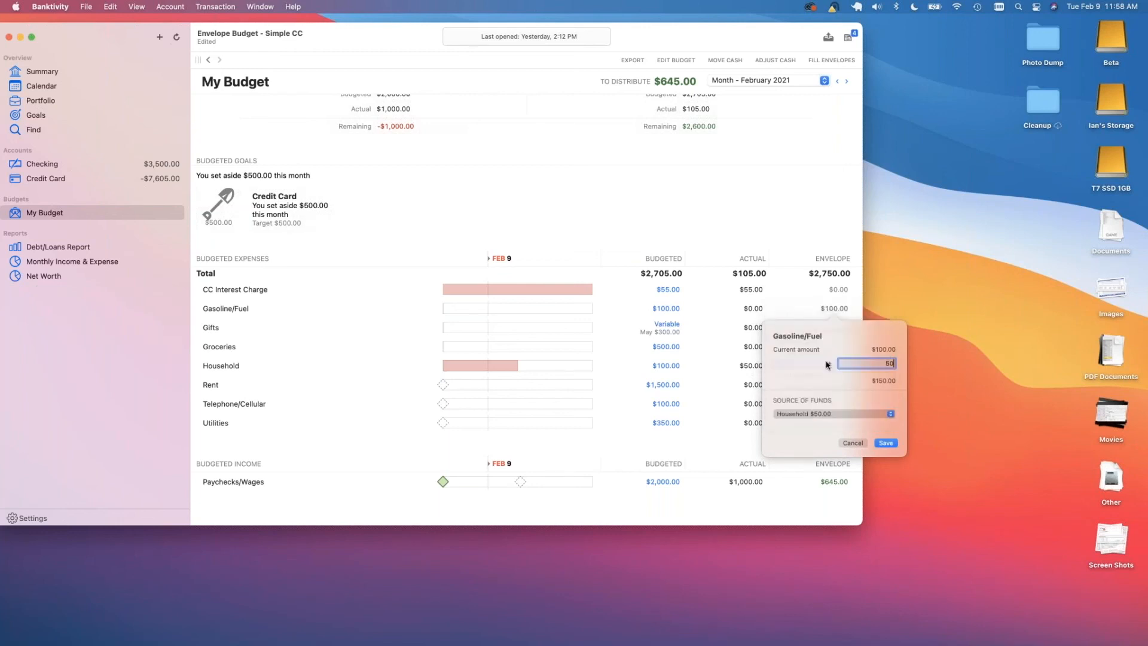
pyautogui.click(886, 442)
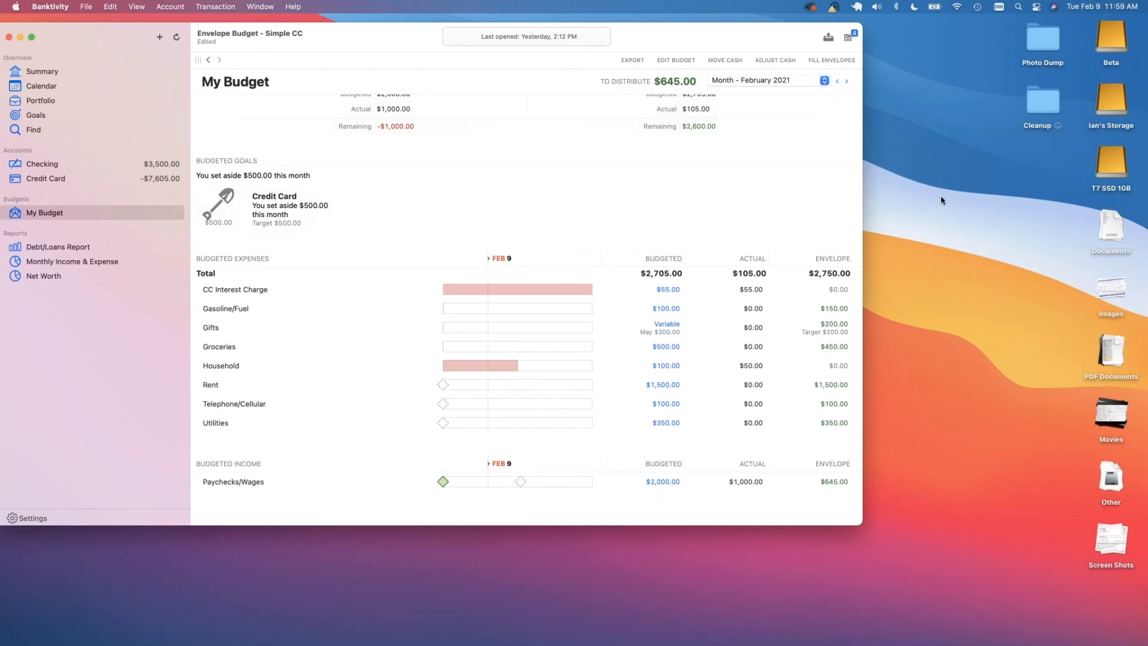
# Create a scheduled transaction for payee ACME Insurance with an amount of 1000 and the category Insurance.
pyautogui.moveTo(718, 46); pyautogui.dragTo(736, 43)
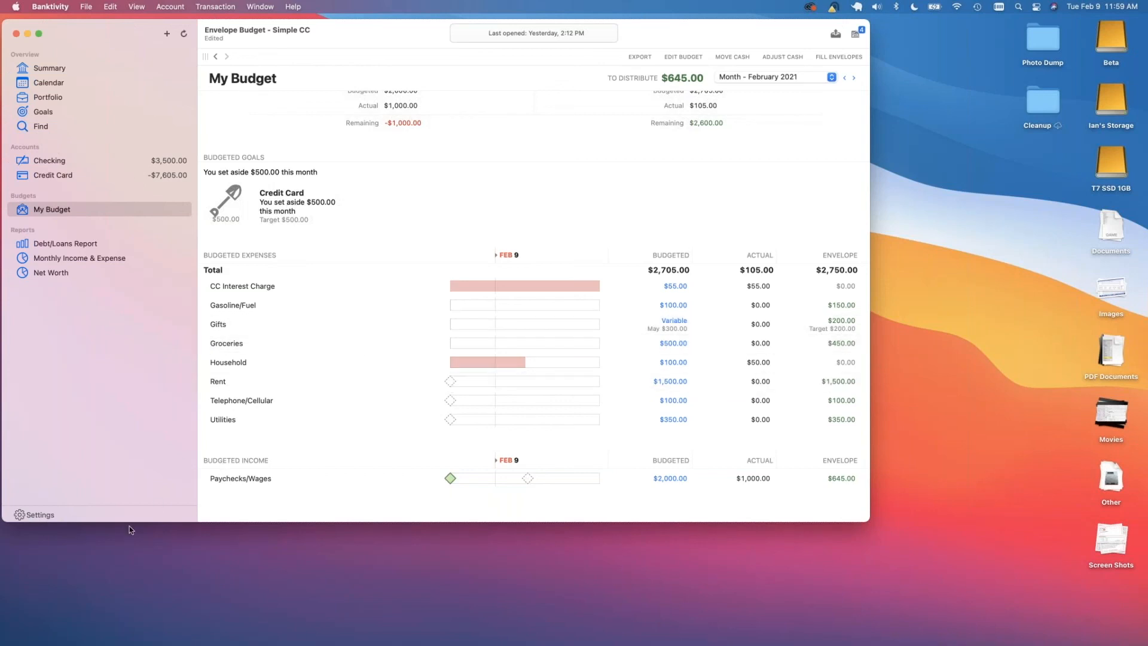
pyautogui.click(113, 520)
pyautogui.click(88, 443)
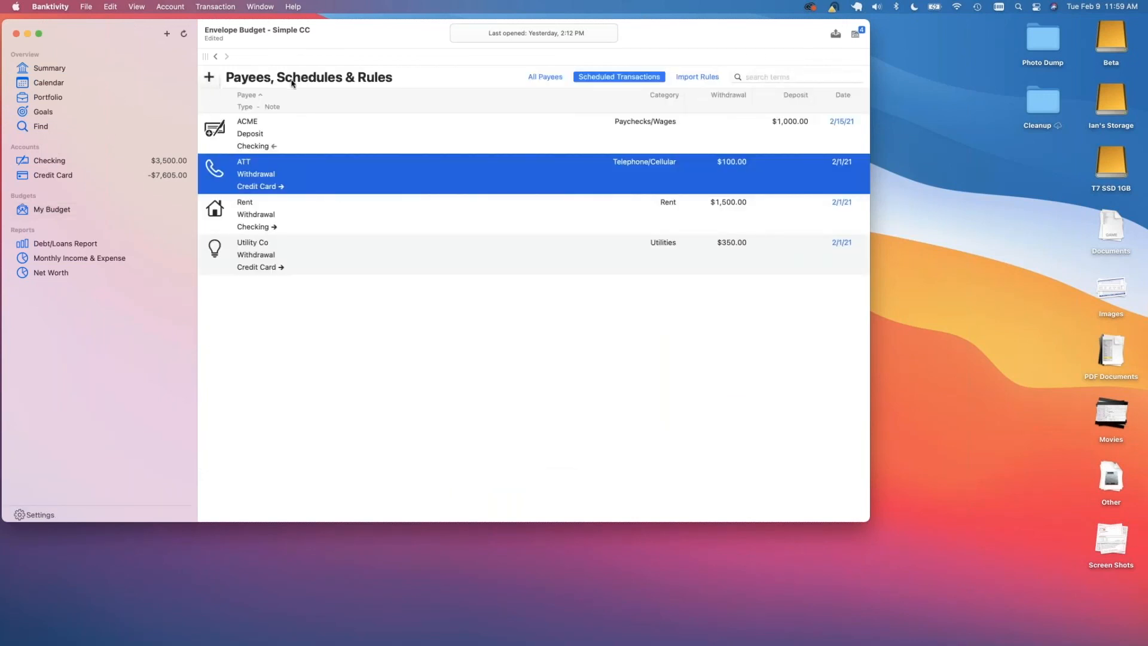
pyautogui.click(209, 79)
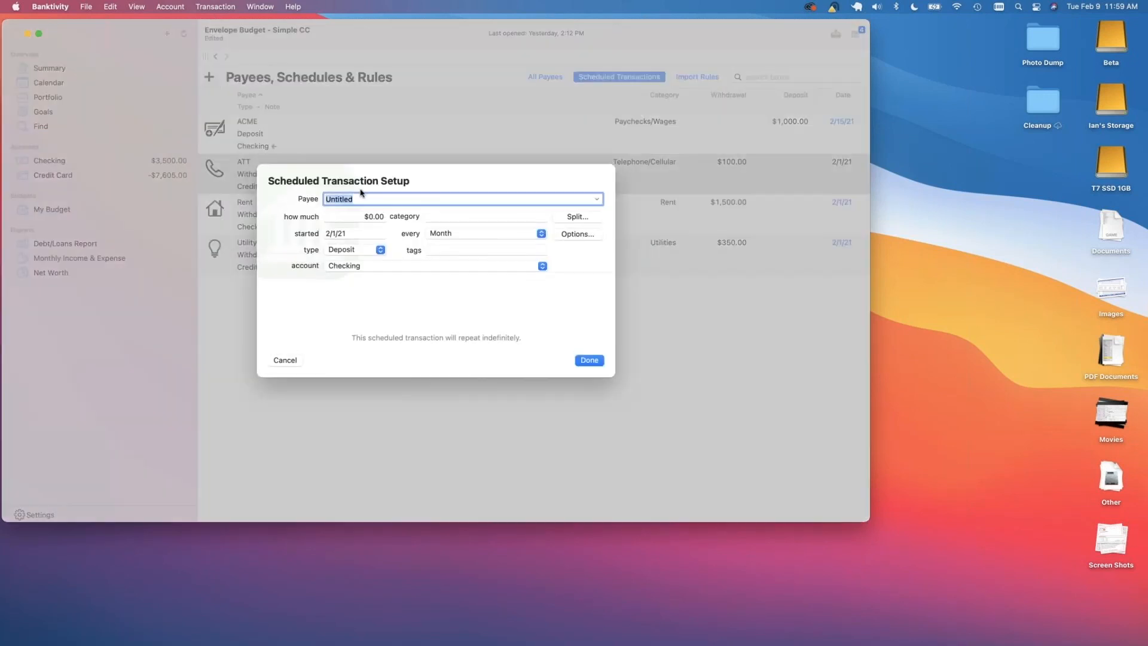
pyautogui.write('ACME IN')
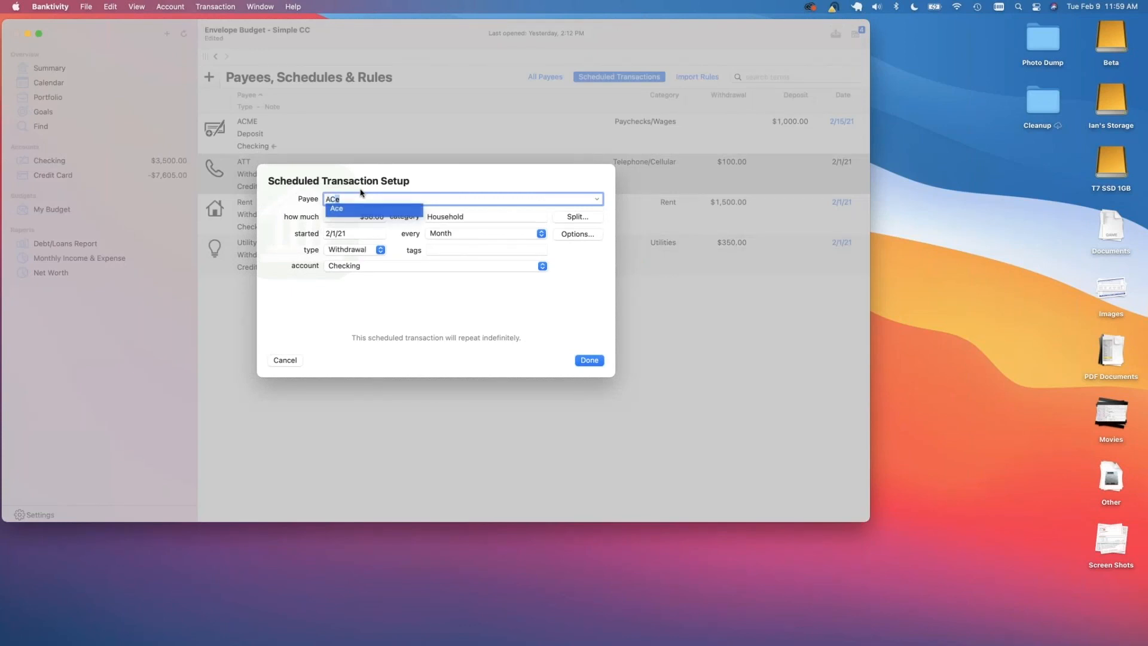
pyautogui.write('surance')
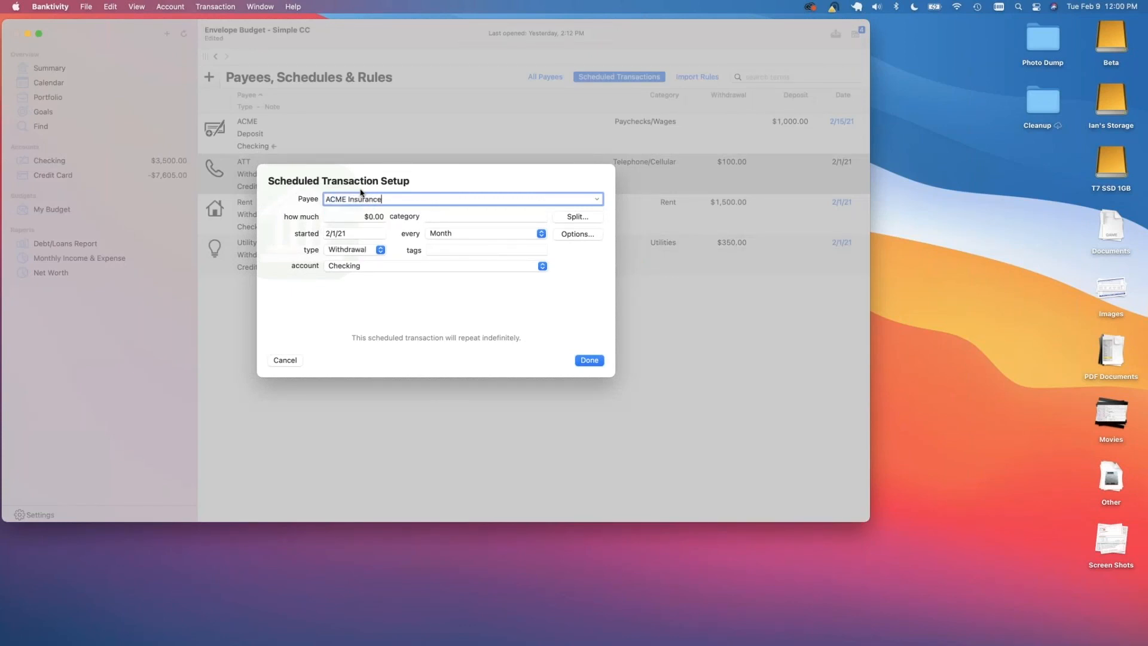
pyautogui.press('Tab')
pyautogui.write('1000')
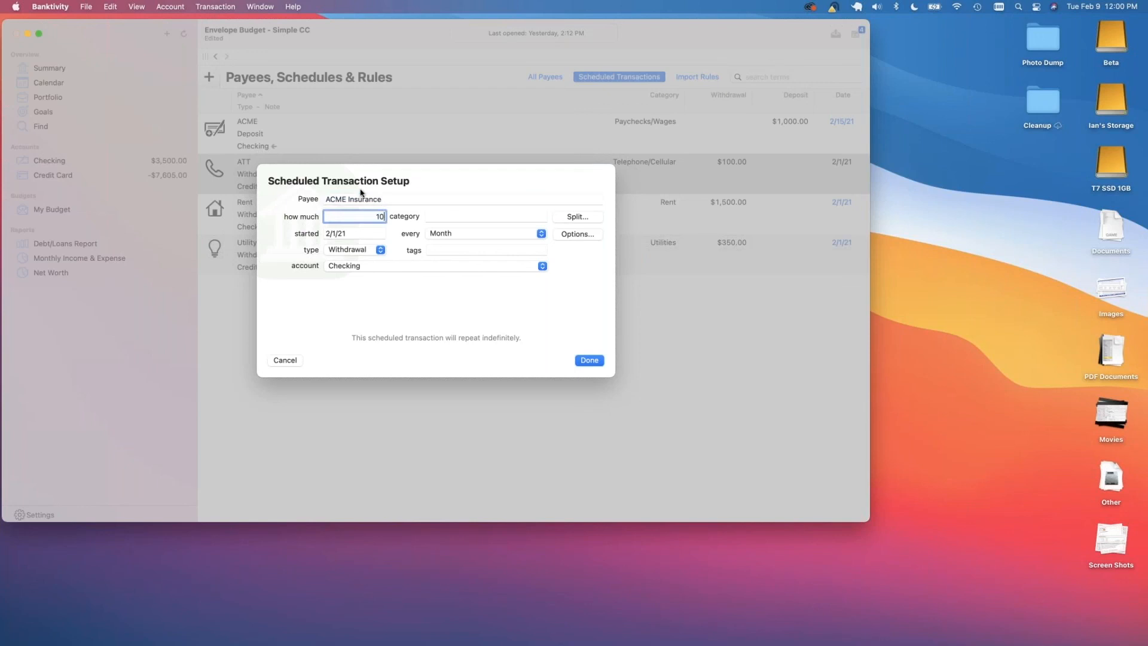
pyautogui.click(349, 233)
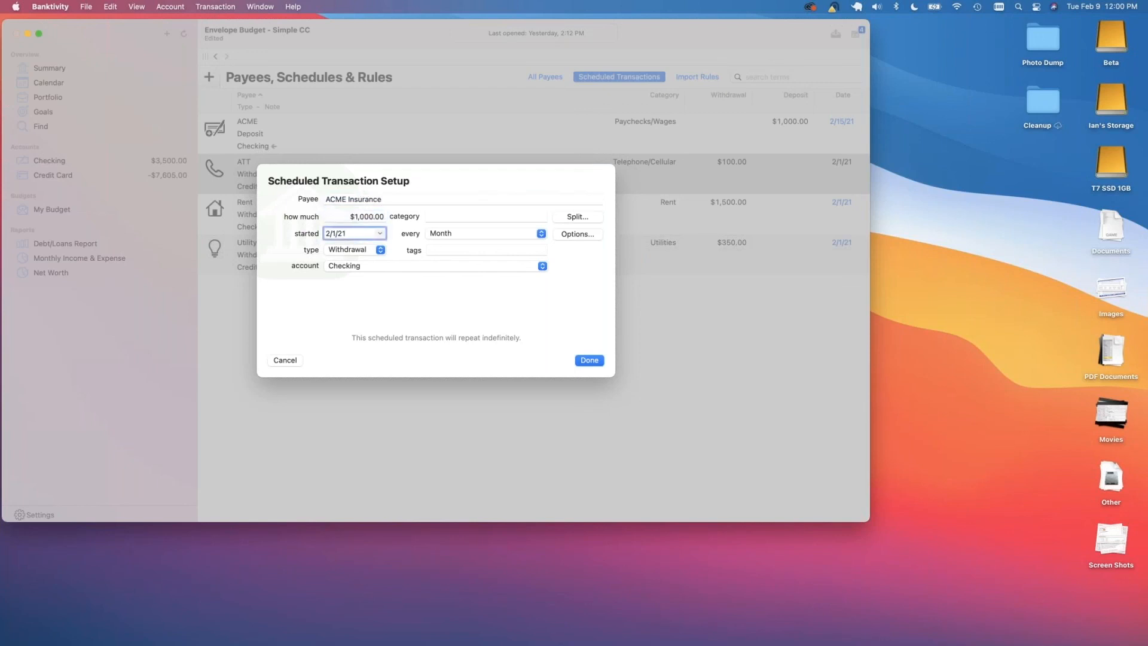
pyautogui.click(453, 216)
pyautogui.write('Insurance')
pyautogui.press('Return')
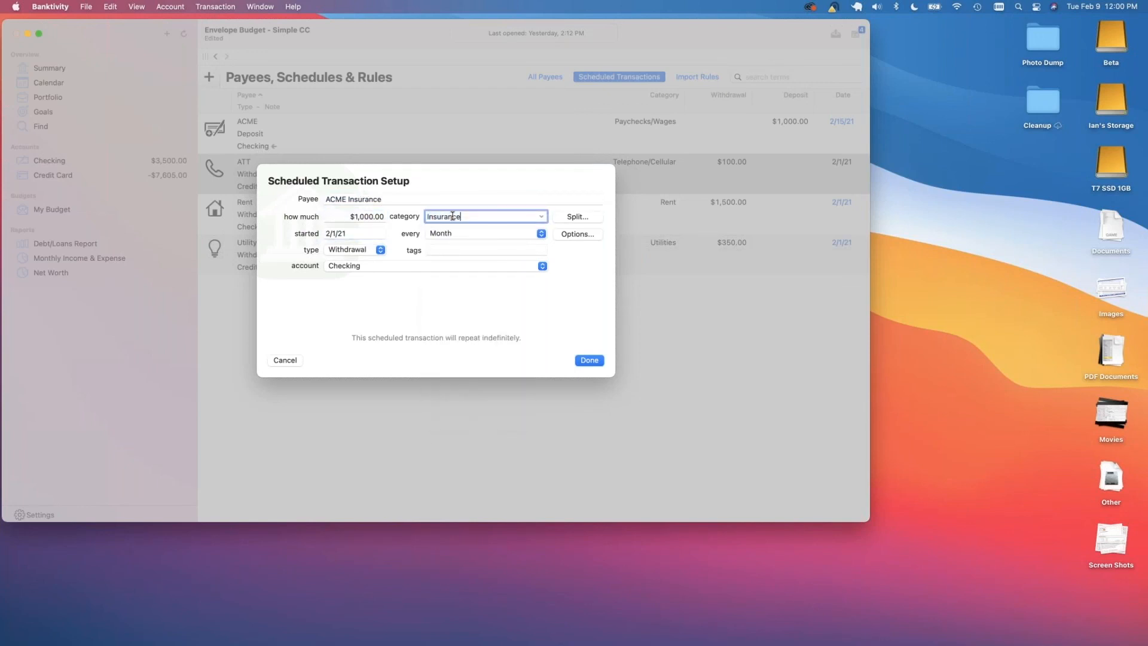
# Set the ACME Insurance scheduled transaction's start date to 10/1/21.
pyautogui.click(351, 234)
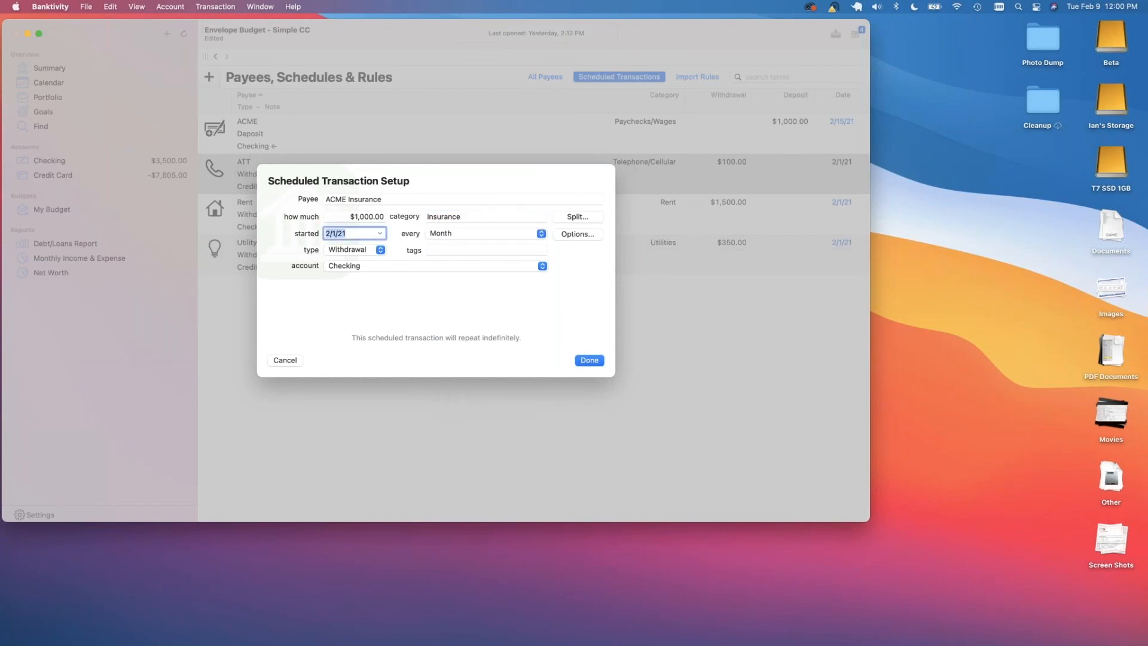
pyautogui.click(379, 233)
pyautogui.click(388, 246)
pyautogui.click(388, 246)
pyautogui.click(388, 246)
pyautogui.click(388, 246)
pyautogui.click(388, 245)
pyautogui.click(388, 245)
pyautogui.click(389, 246)
pyautogui.click(389, 246)
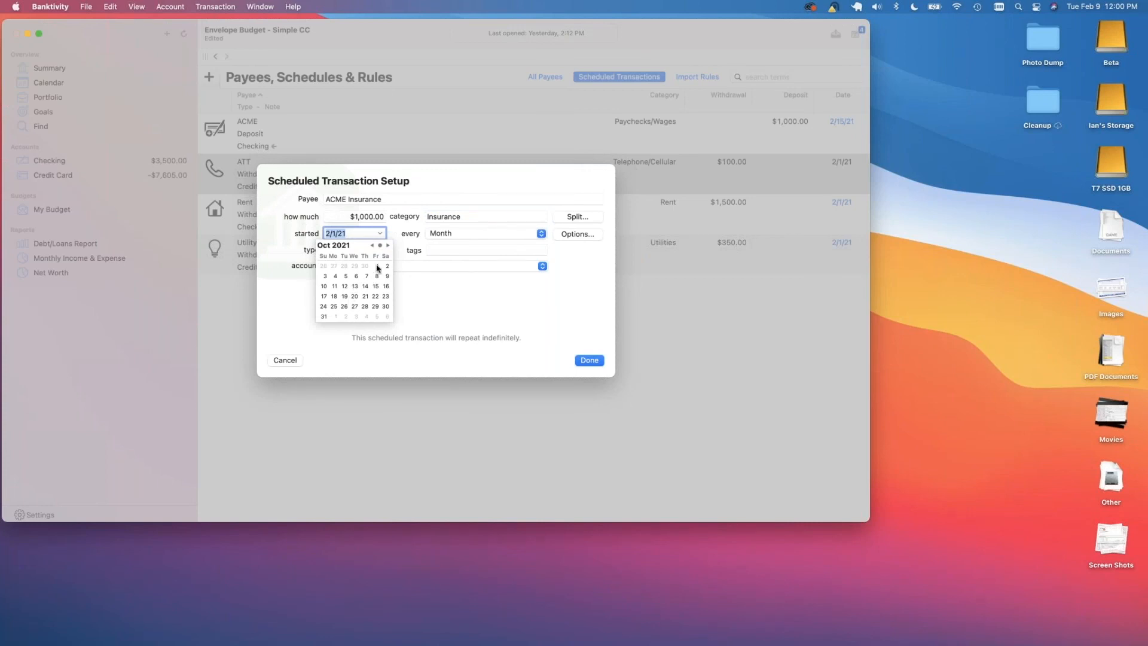
pyautogui.click(380, 267)
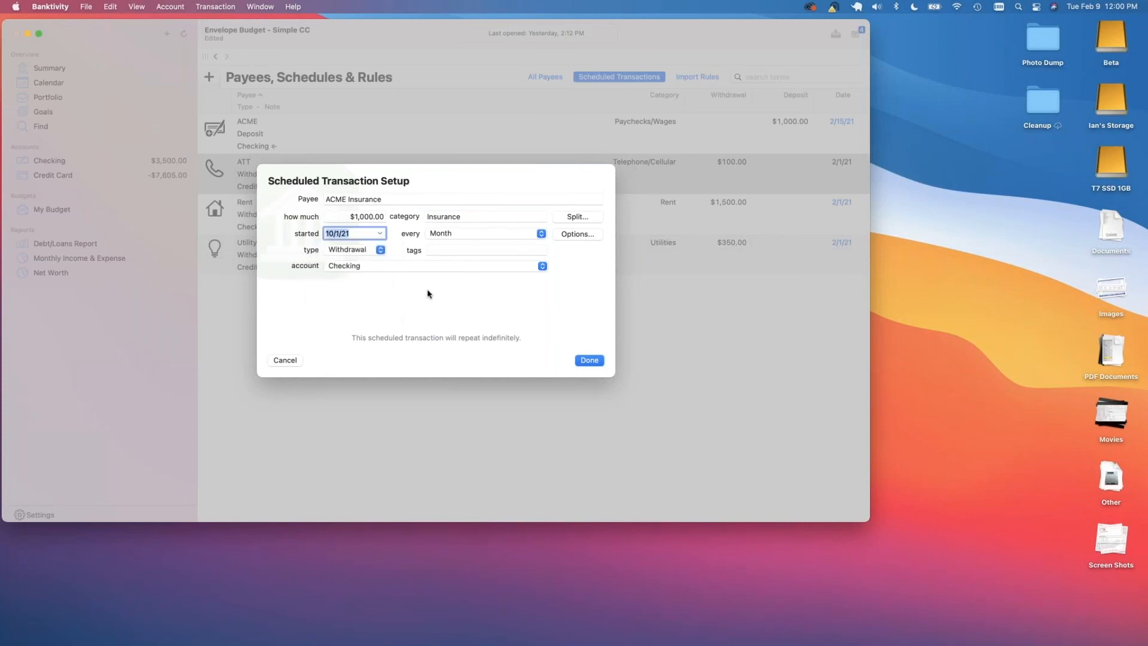
# Assign the ACME Insurance scheduled transaction to the Credit Card account and save it.
pyautogui.click(357, 268)
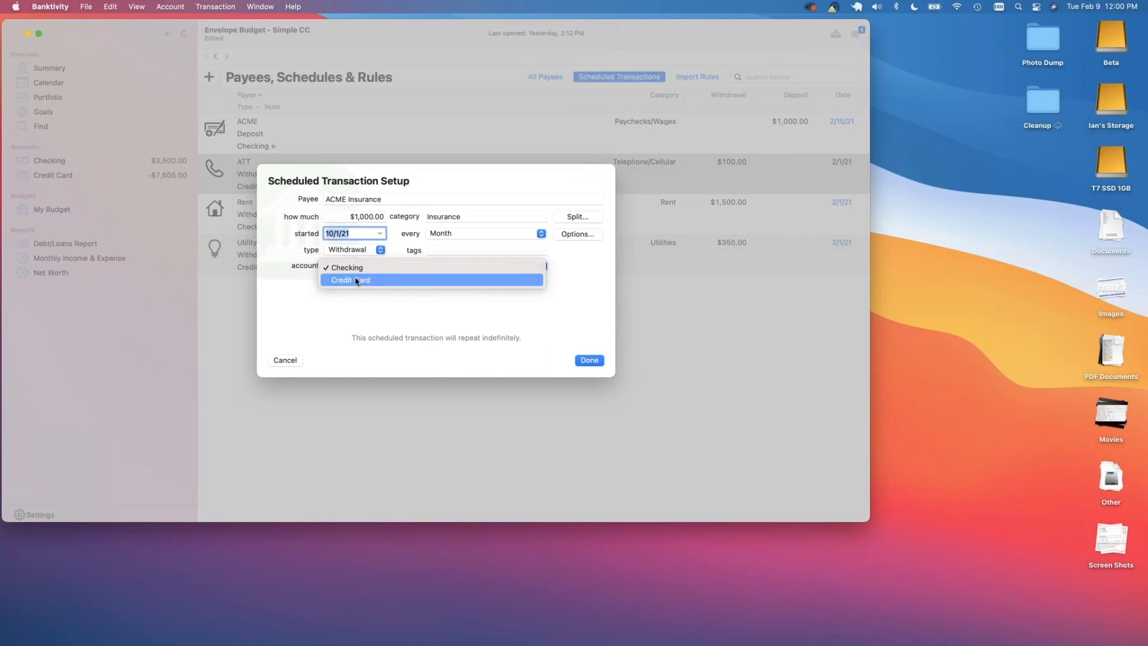
pyautogui.click(356, 280)
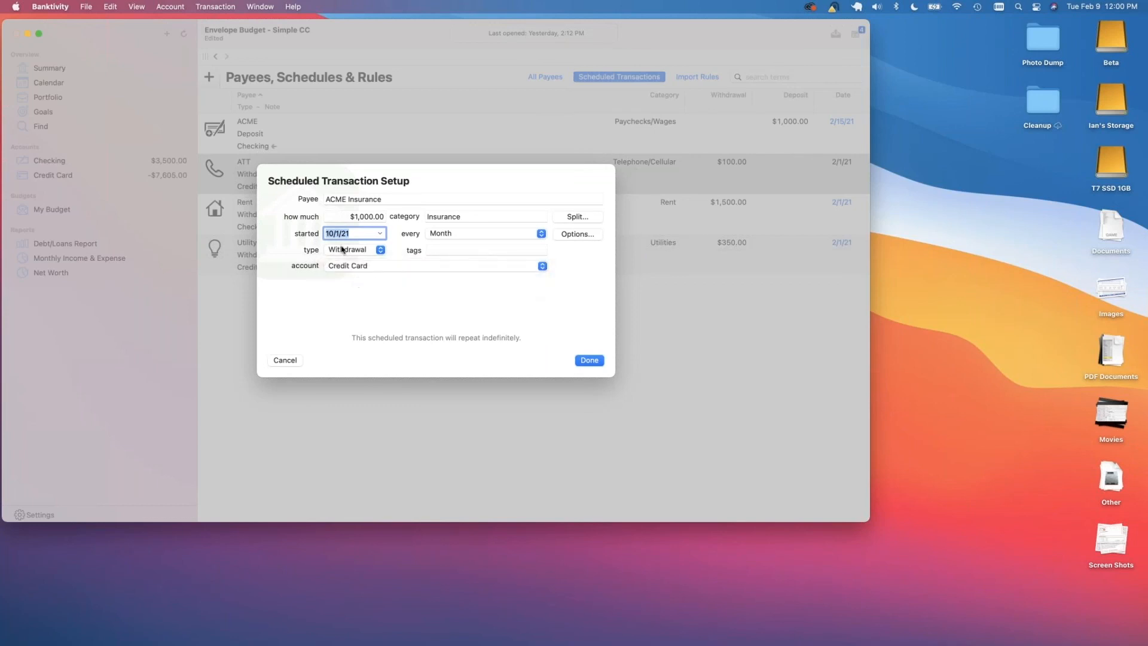
pyautogui.click(590, 361)
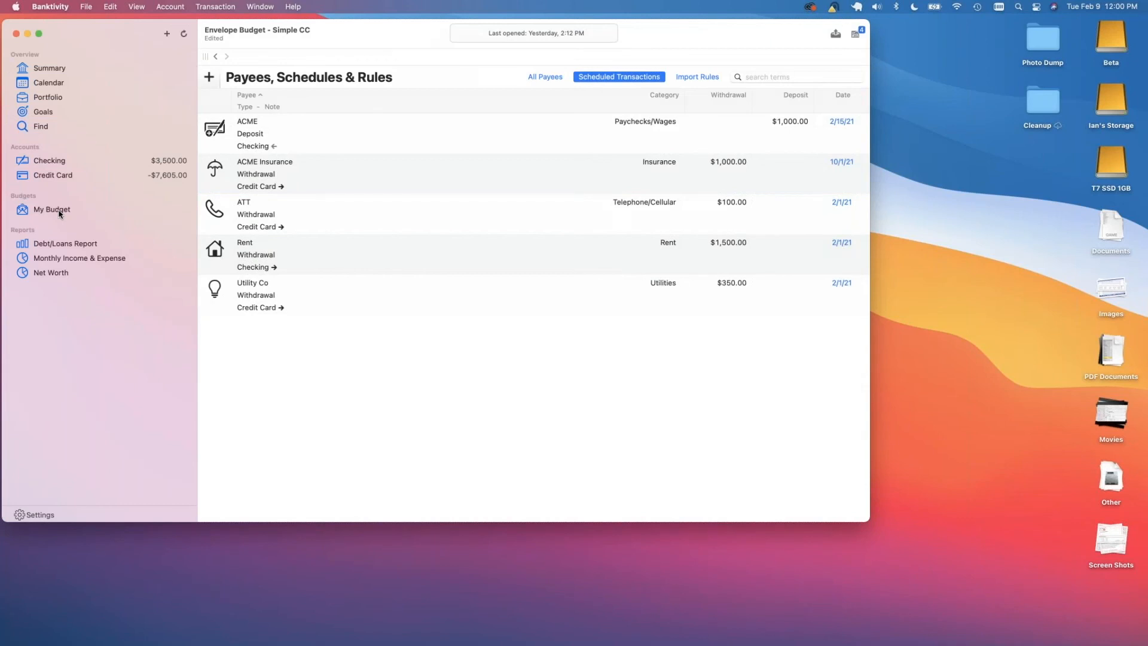
# In My Budget, add 450 to the Insurance envelope using Paychecks/Wages as the source of funds.
pyautogui.click(58, 212)
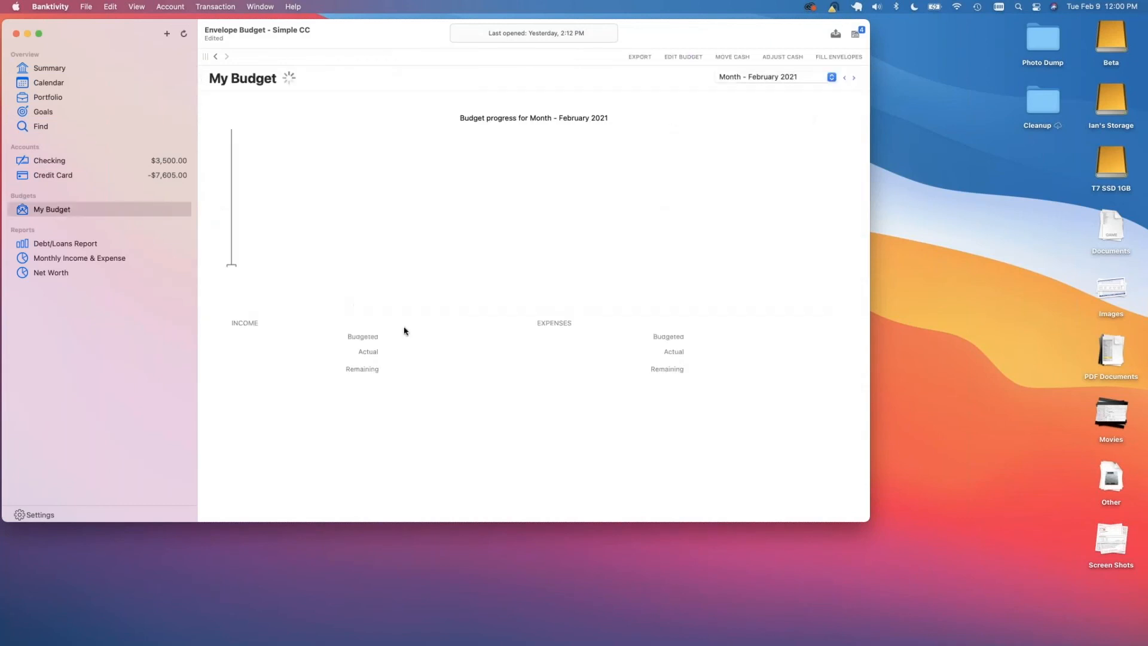
pyautogui.scroll(-10, 404, 331)
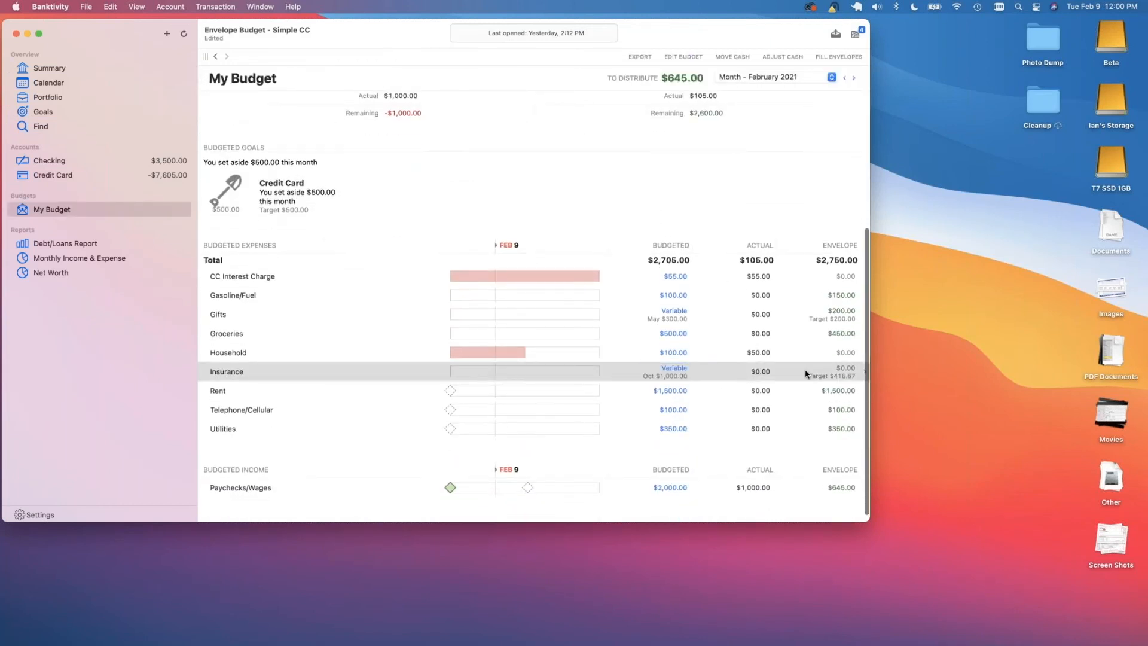
pyautogui.click(666, 378)
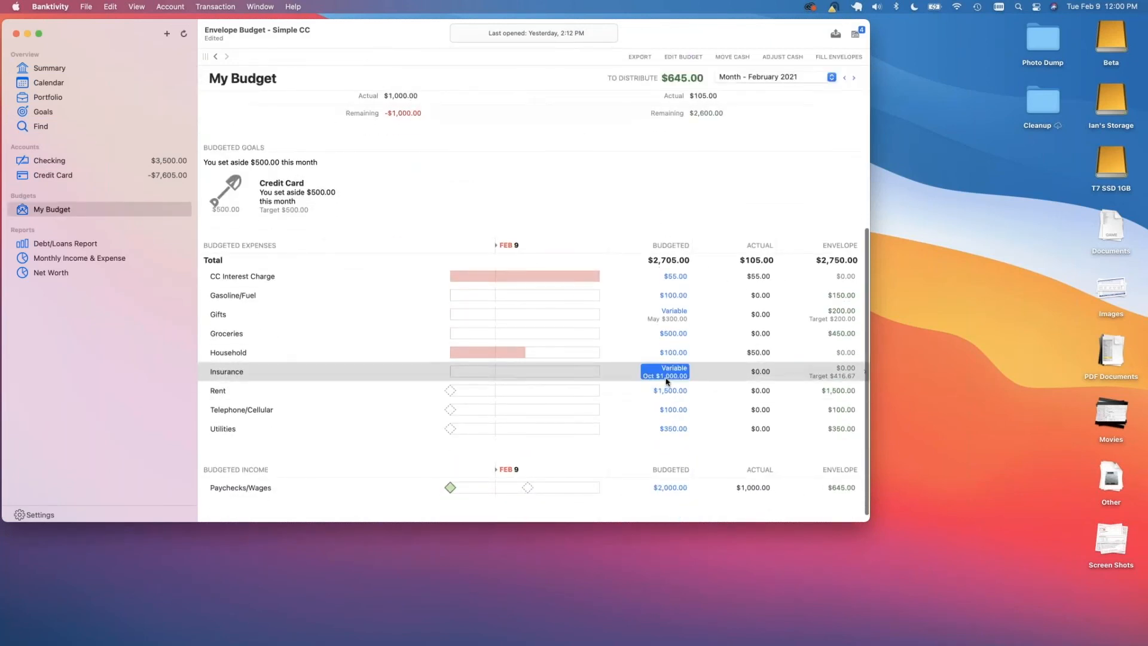
pyautogui.click(632, 390)
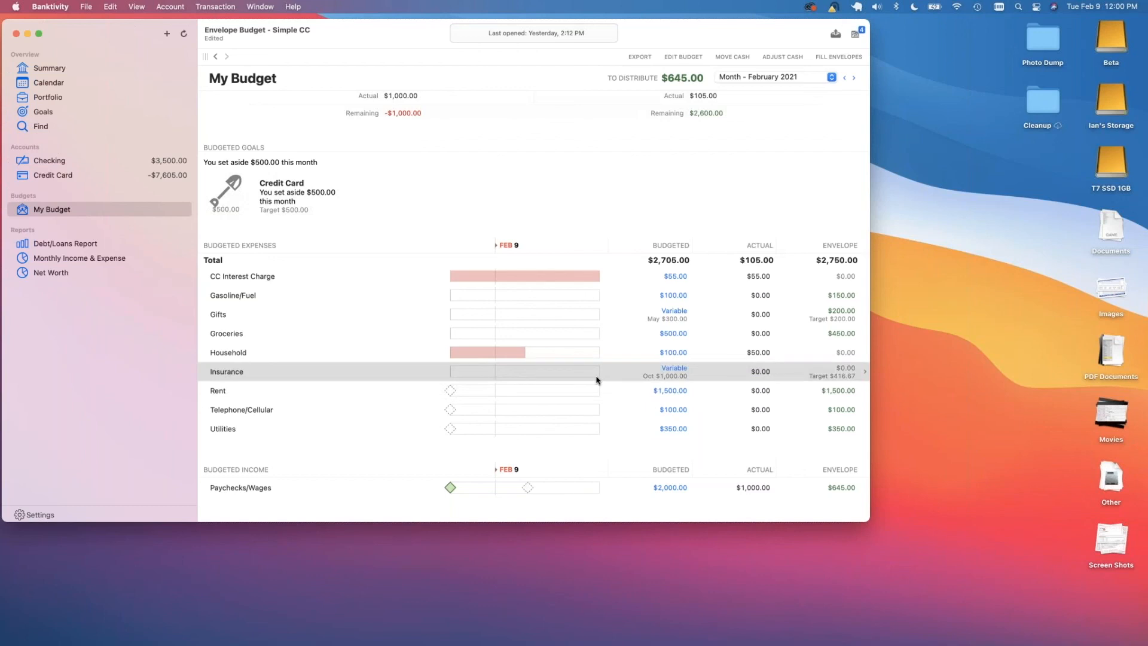
pyautogui.click(652, 376)
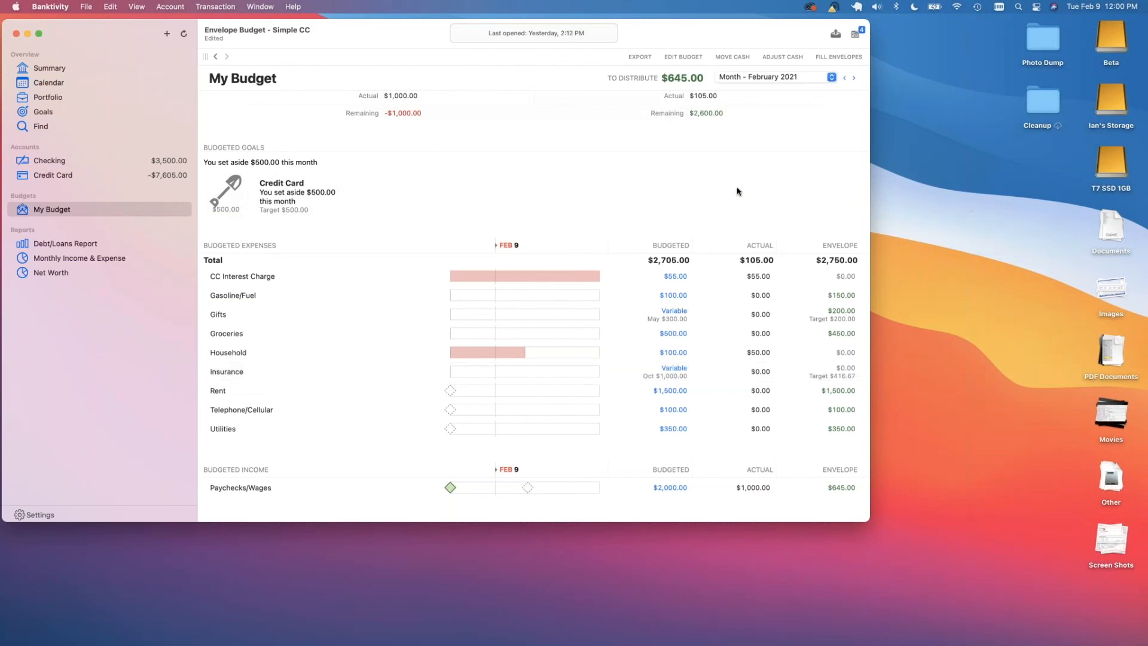
pyautogui.click(844, 369)
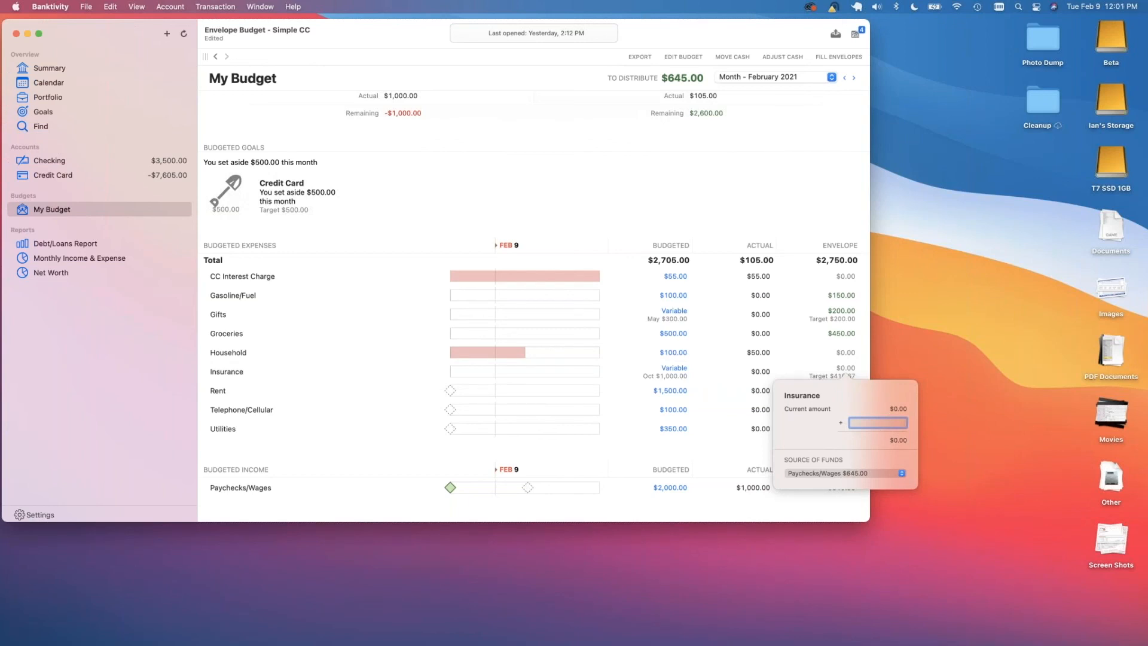
pyautogui.write('450')
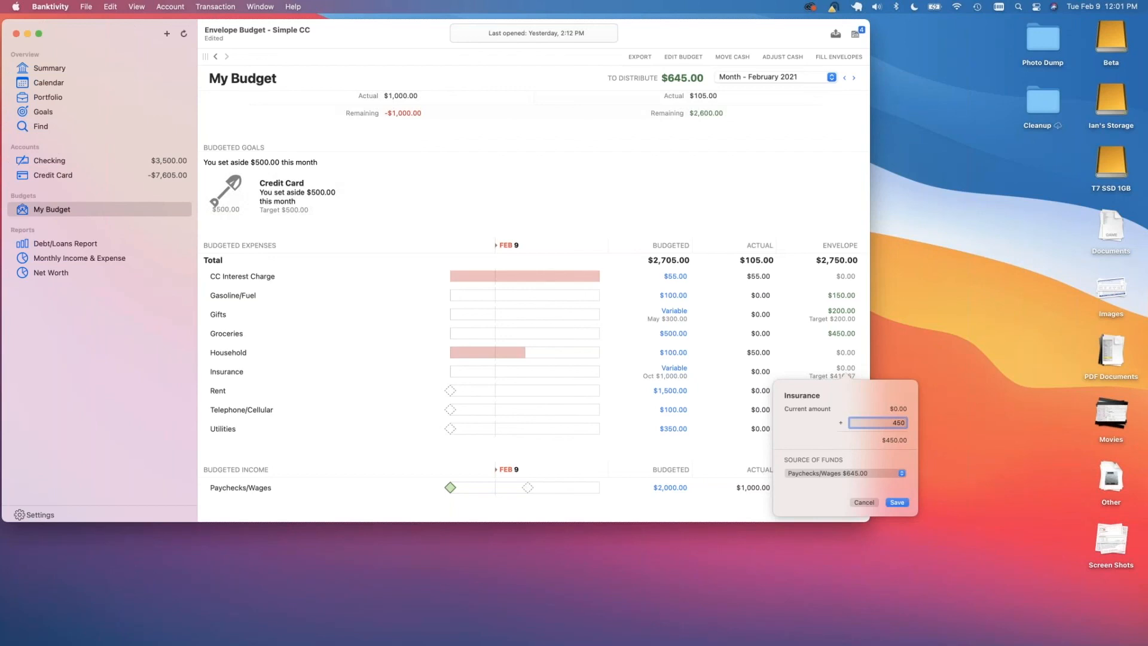
pyautogui.click(896, 502)
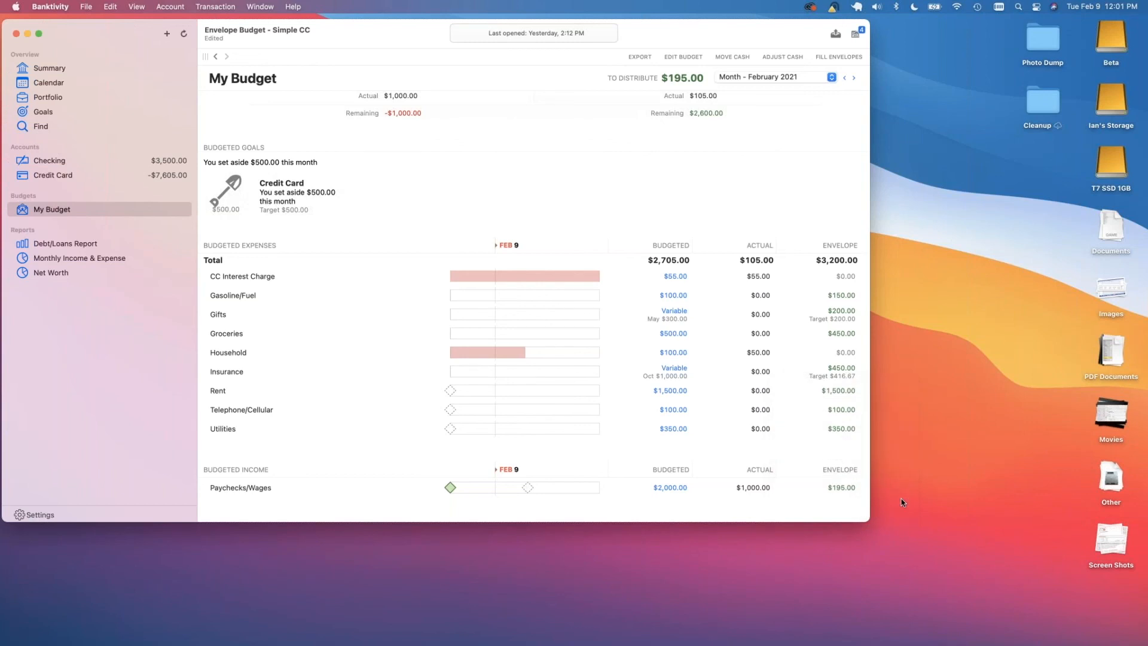
# Check the Insurance envelope and its target in the March and April 2021 budgets, and return to February 2021.
pyautogui.click(854, 78)
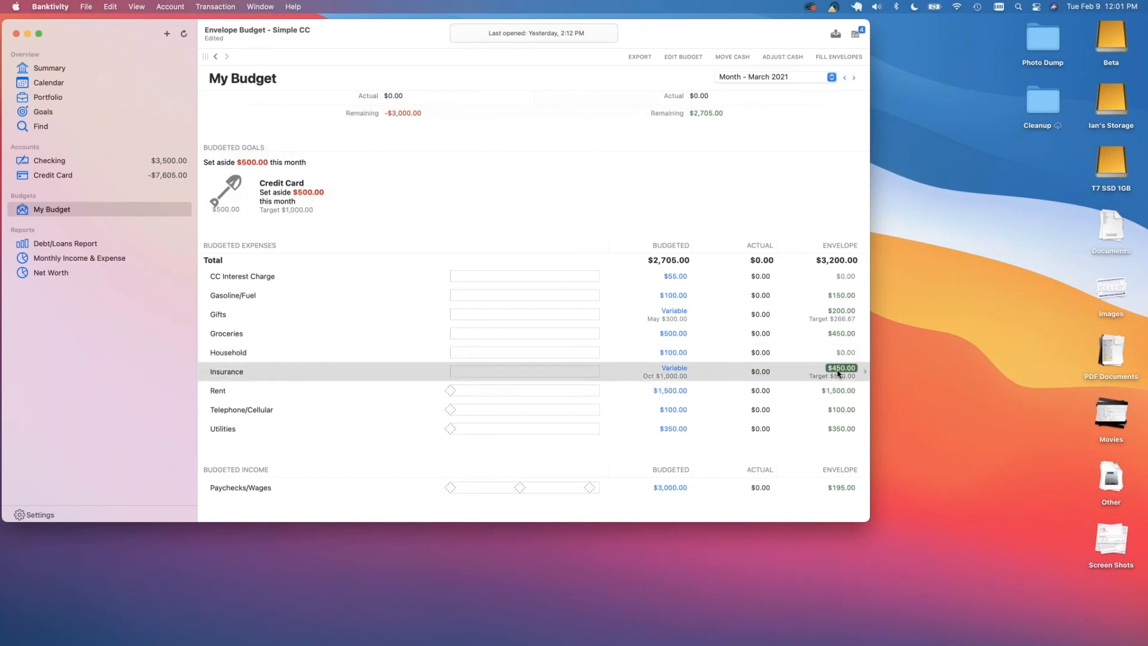
pyautogui.click(854, 78)
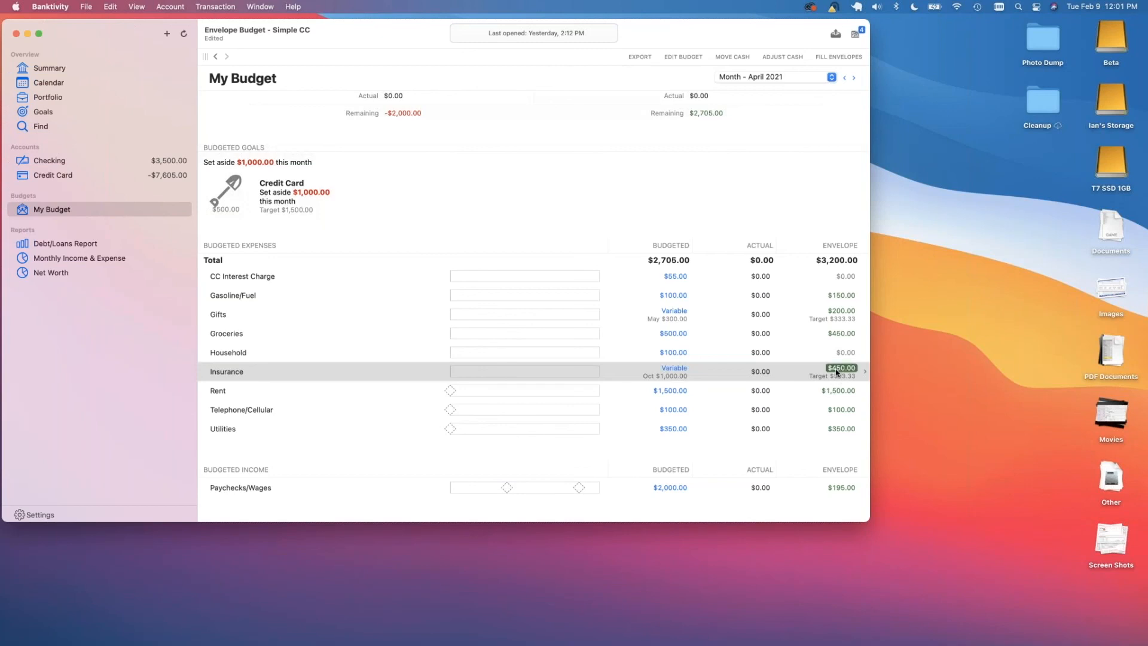
pyautogui.click(844, 78)
pyautogui.click(844, 78)
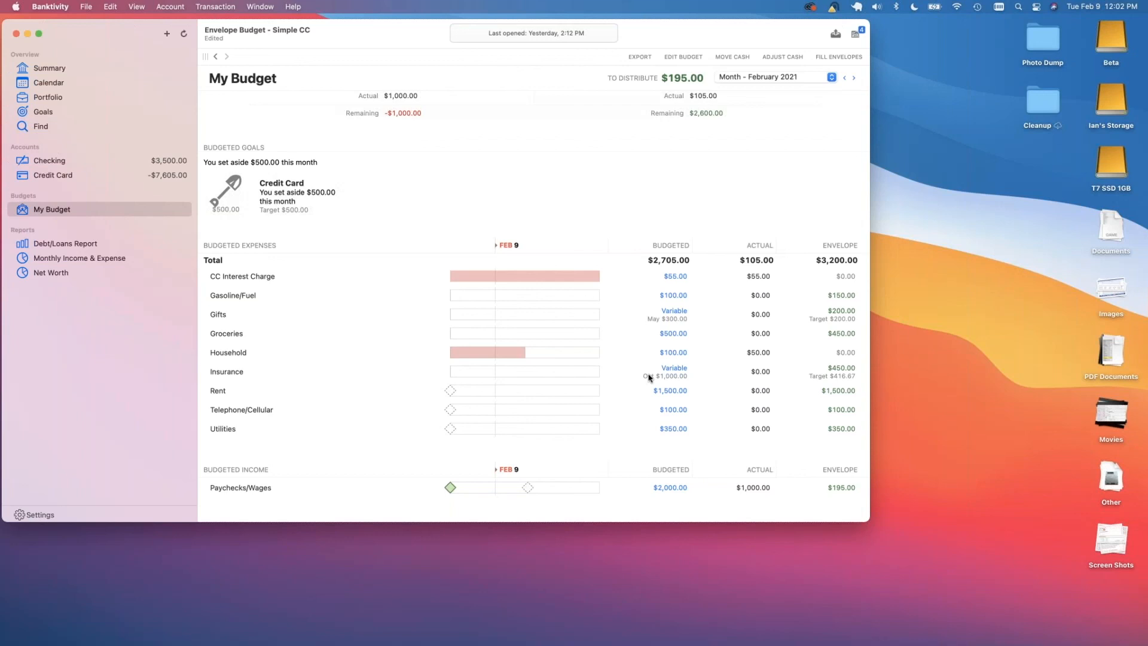
pyautogui.click(558, 377)
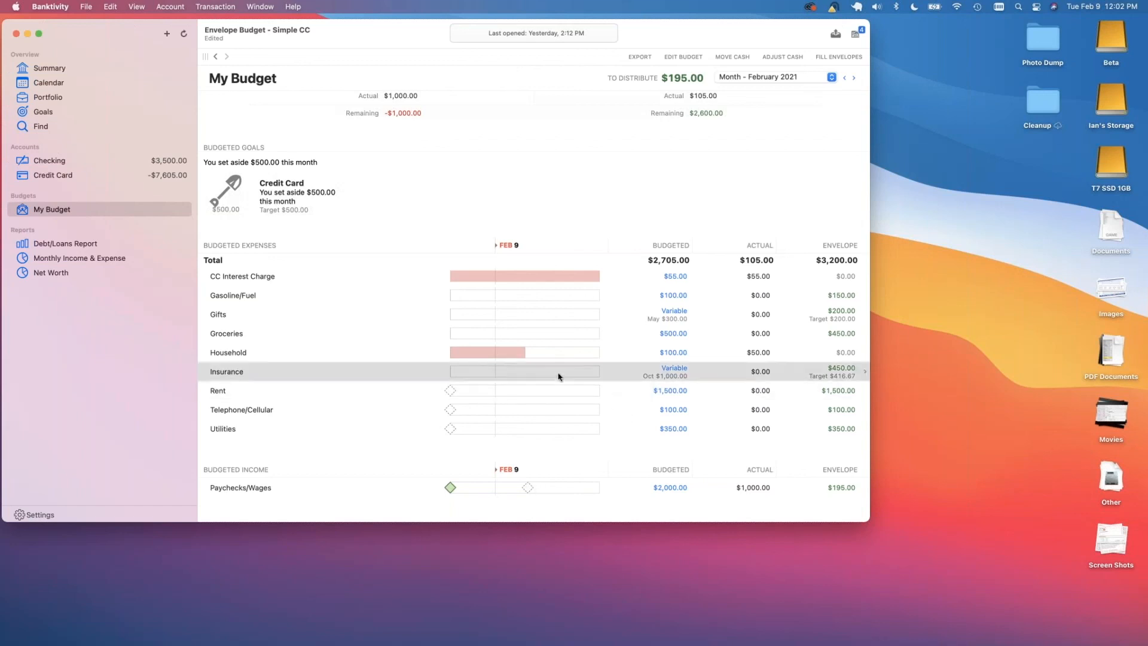
pyautogui.click(661, 221)
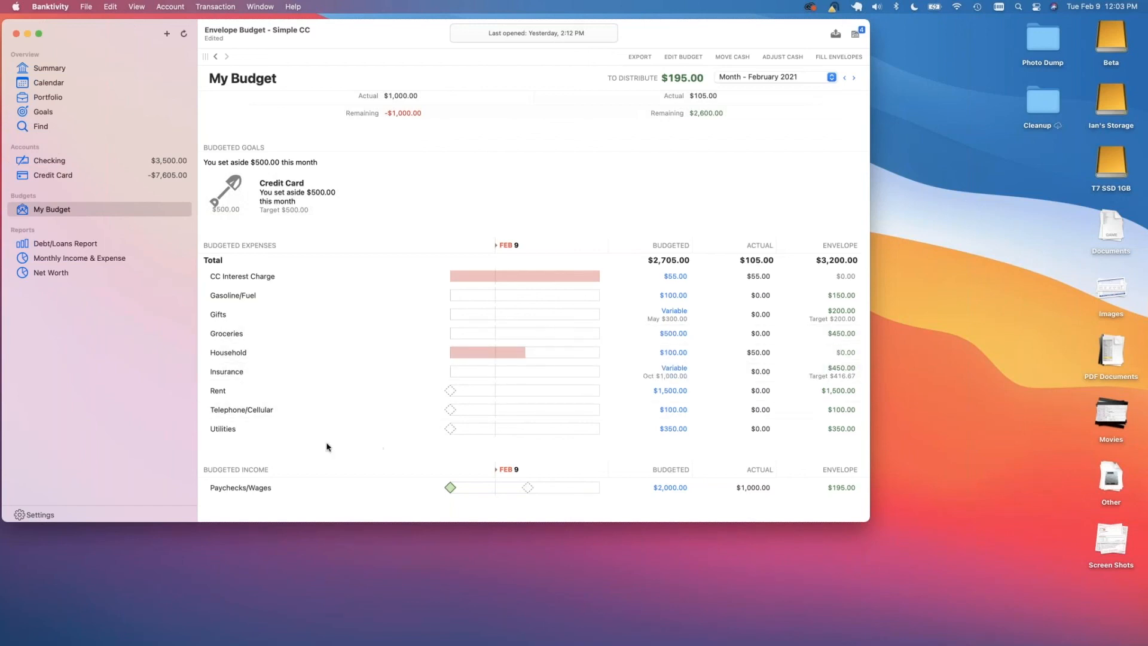
# Review the Eliminate Credit Card Debt goal in Goals and return to the budgeted expenses in My Budget.
pyautogui.click(840, 429)
pyautogui.click(58, 114)
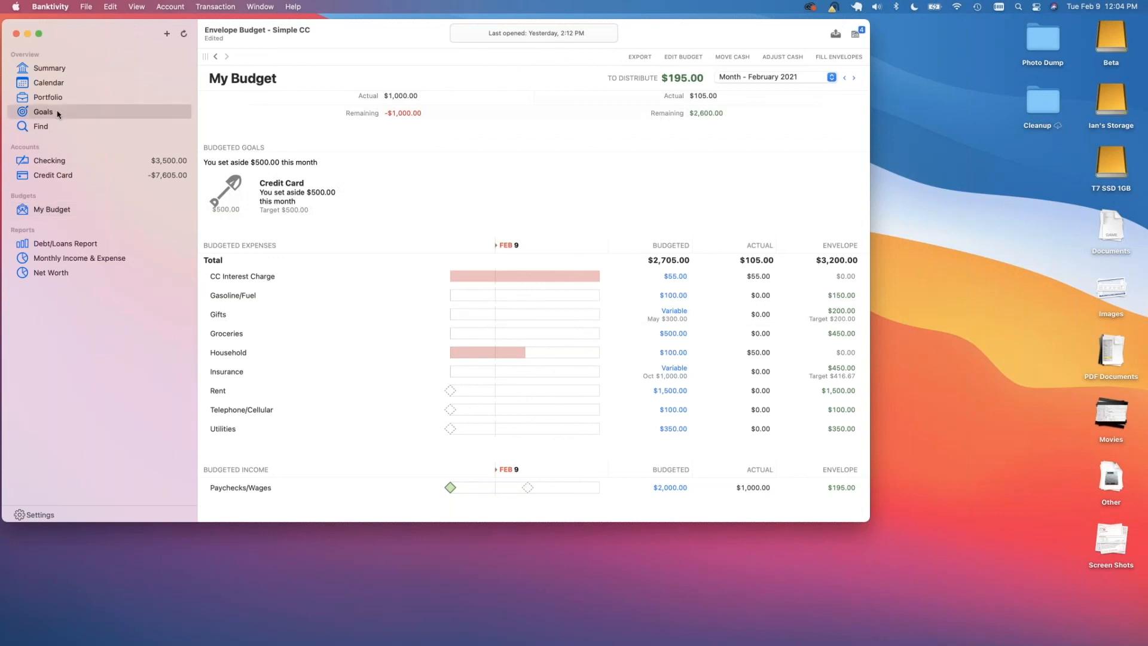
pyautogui.click(213, 282)
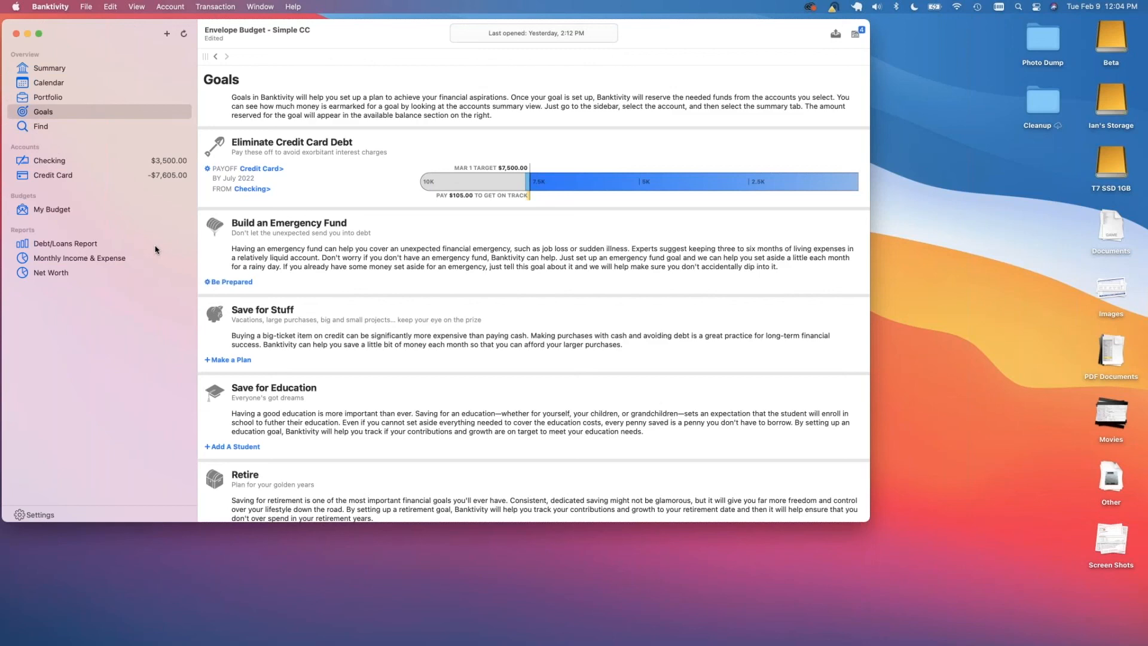
pyautogui.click(70, 208)
pyautogui.scroll(-5, 449, 353)
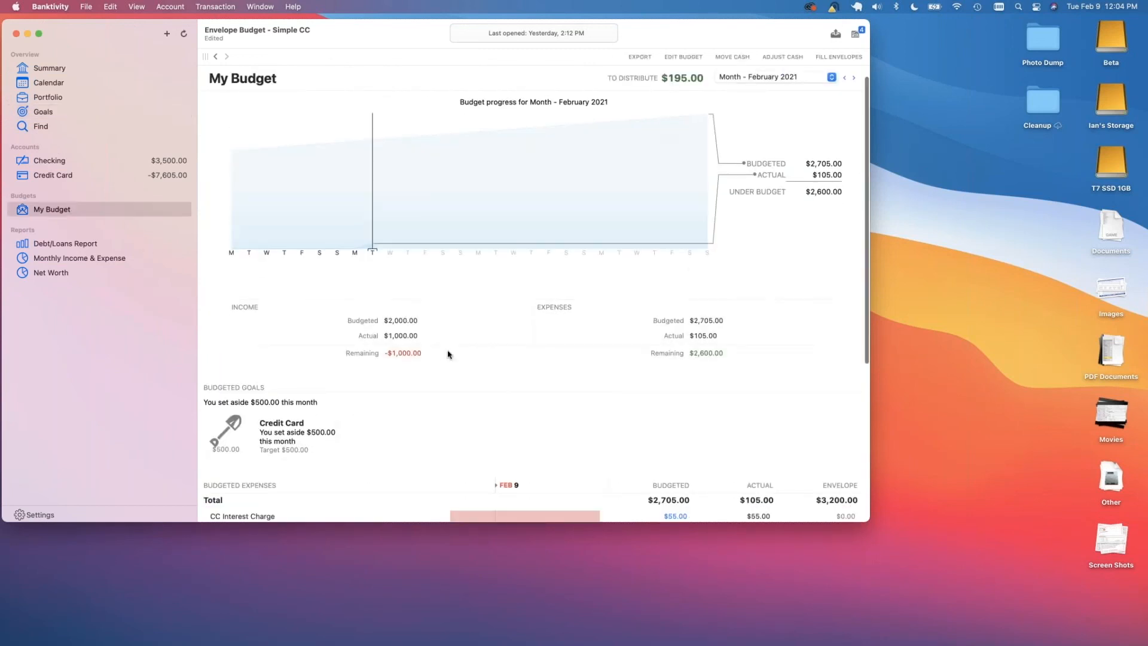
pyautogui.scroll(-3, 448, 353)
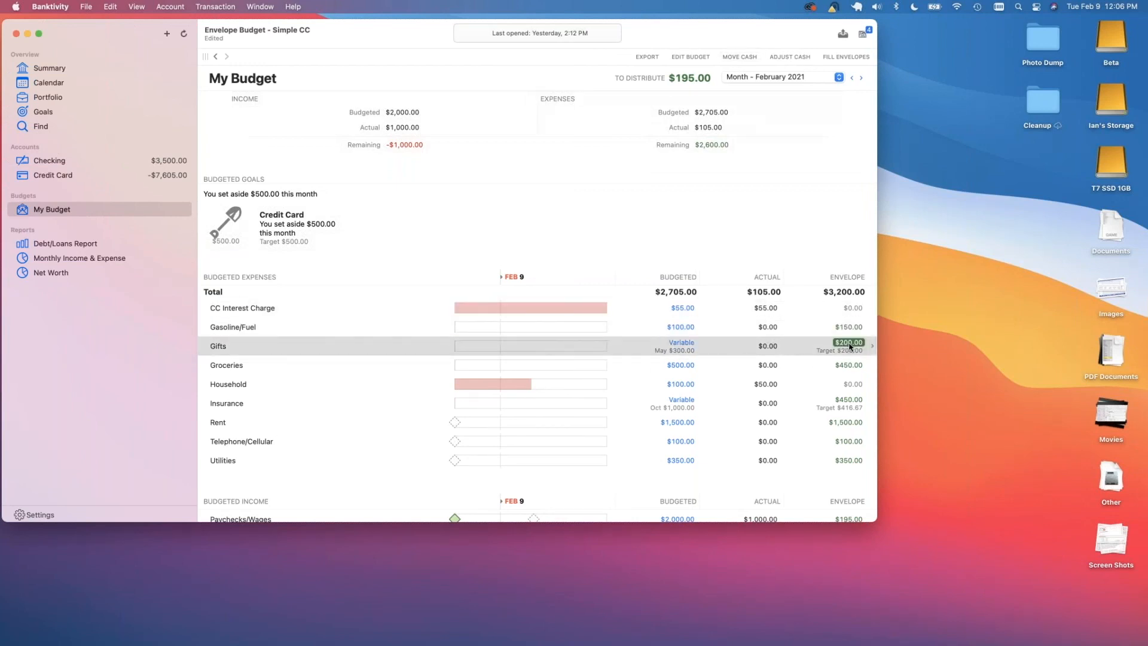
pyautogui.click(739, 57)
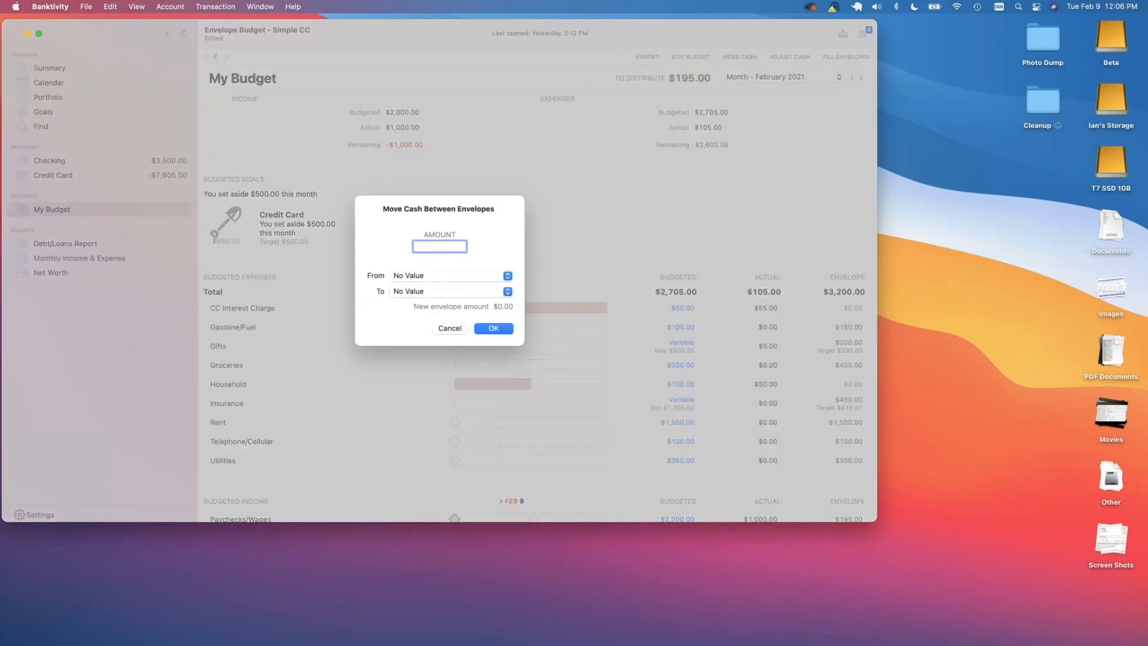
pyautogui.click(409, 276)
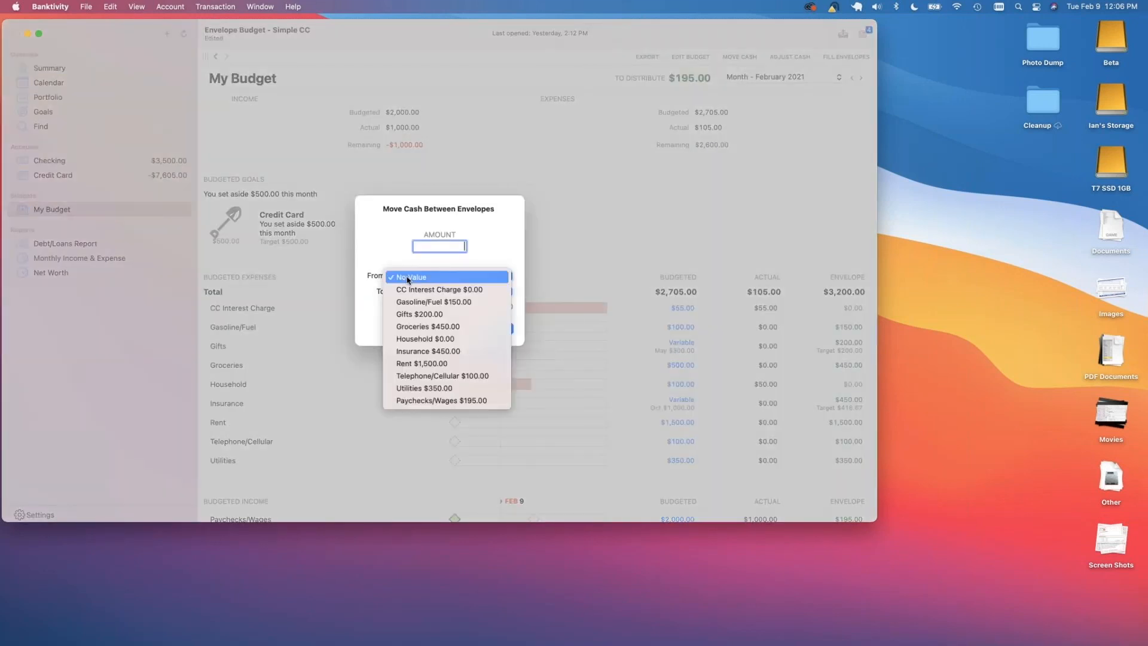
pyautogui.click(415, 313)
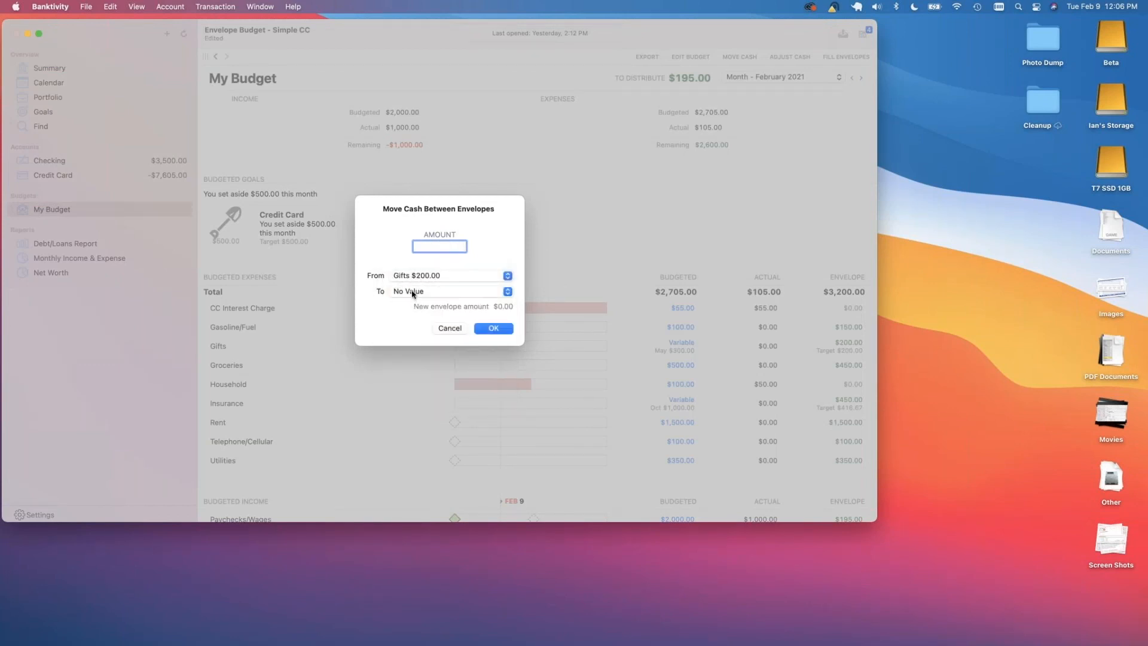
pyautogui.click(412, 294)
pyautogui.click(412, 367)
pyautogui.write('100')
pyautogui.click(445, 332)
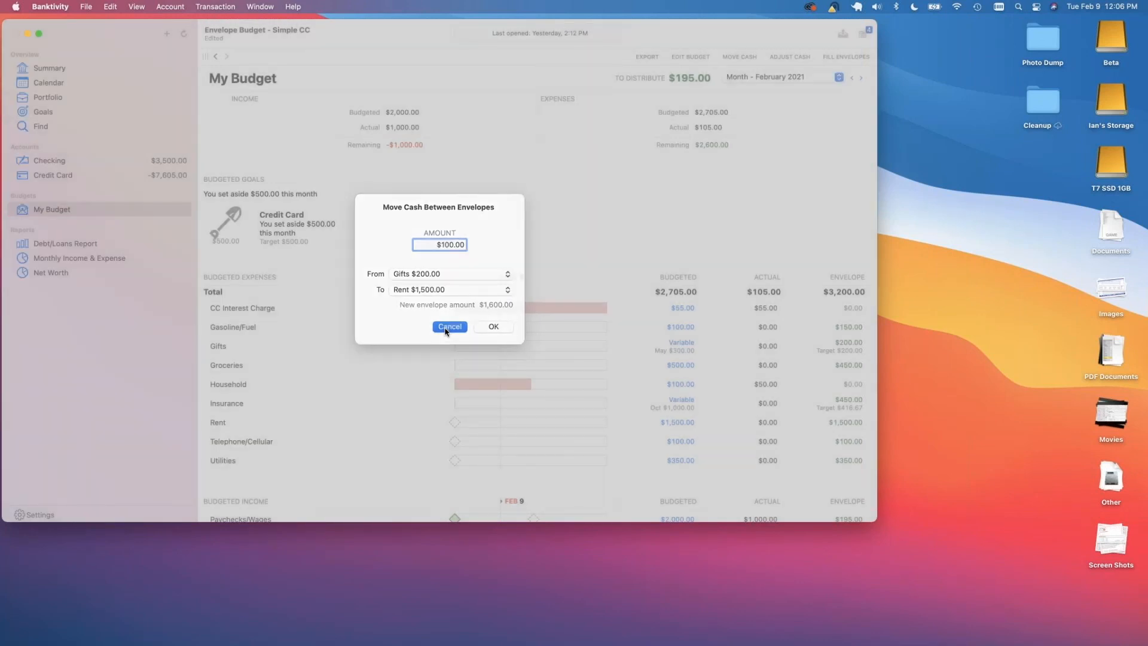
# Cancel the cash move between envelopes and make a one-time adjustment of 50 to the Groceries envelope.
pyautogui.click(448, 326)
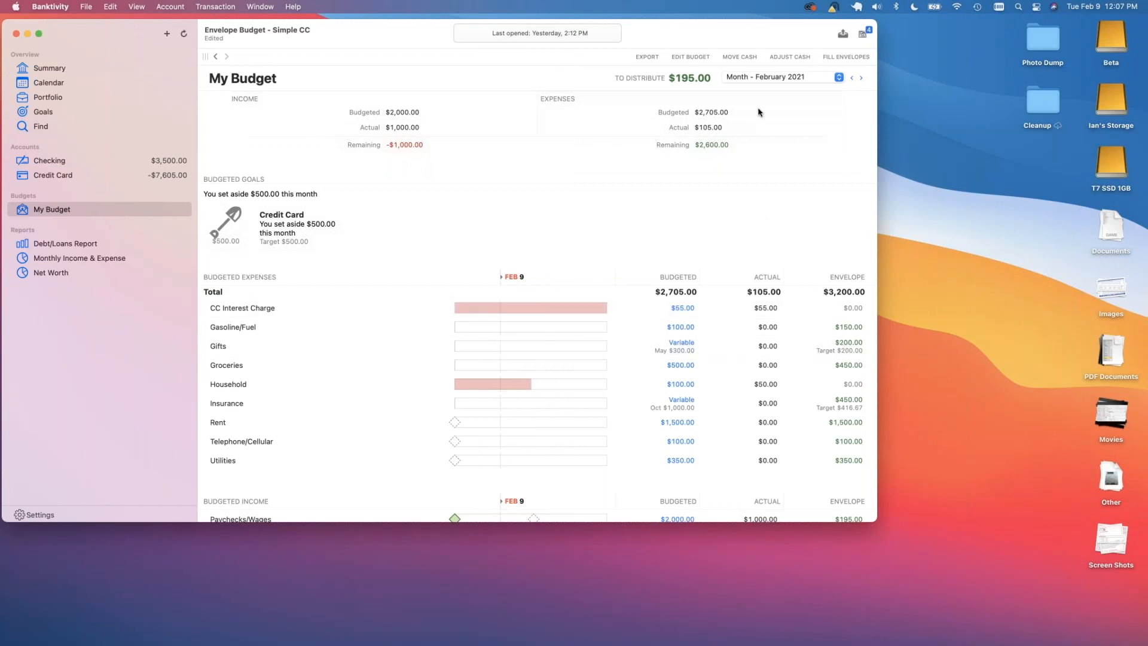
pyautogui.click(788, 57)
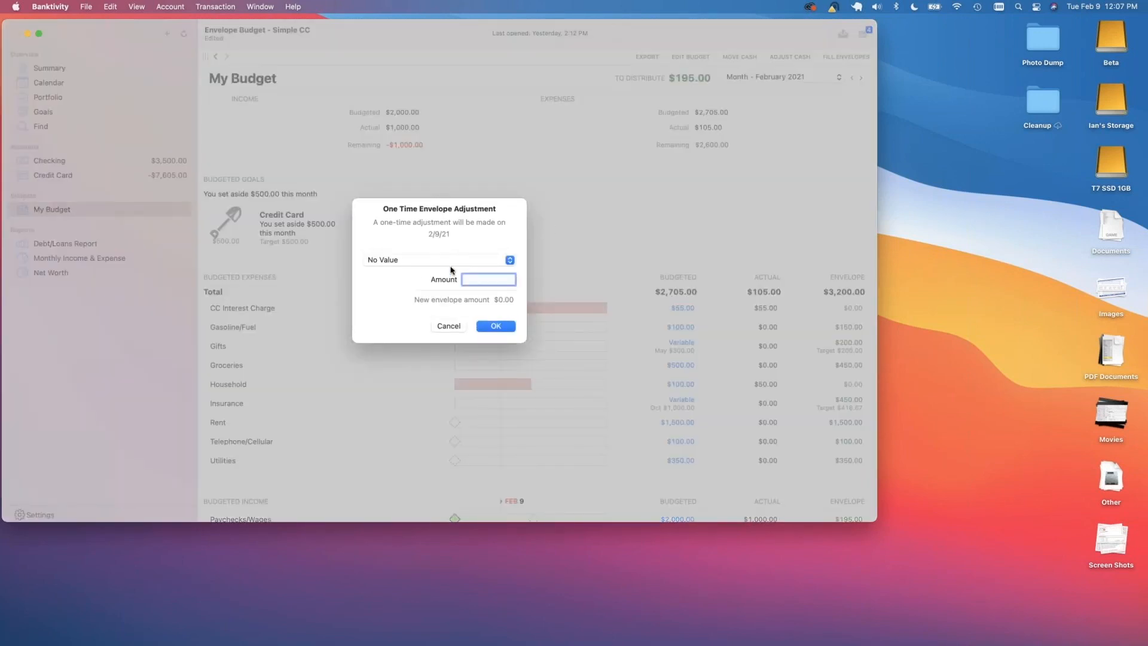
pyautogui.click(434, 260)
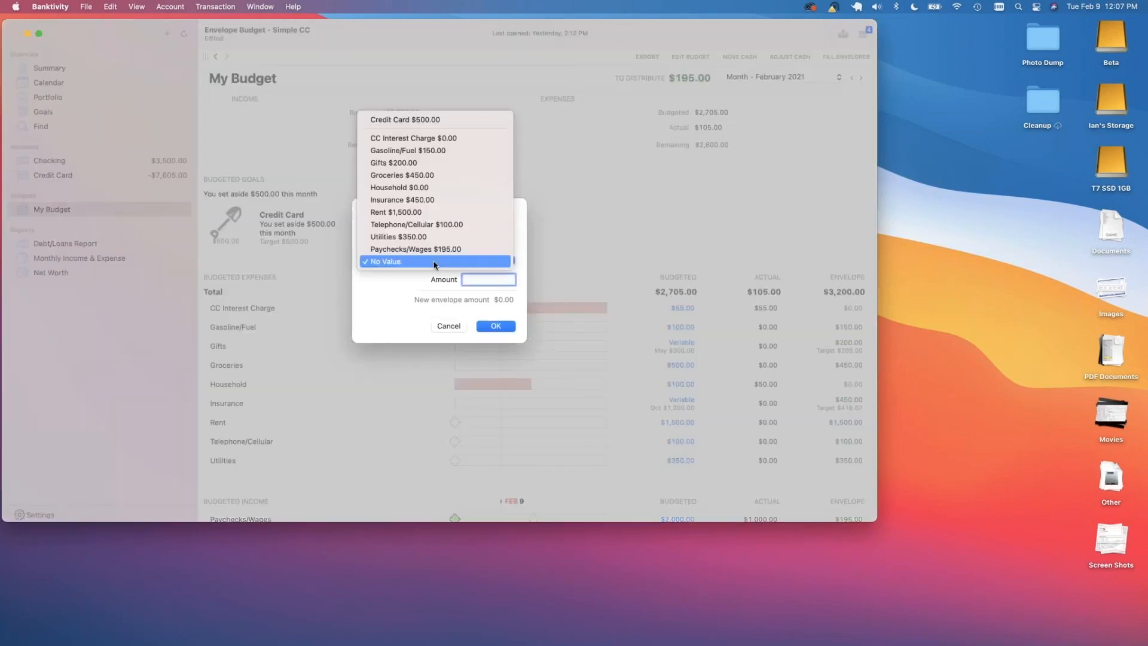
pyautogui.click(418, 175)
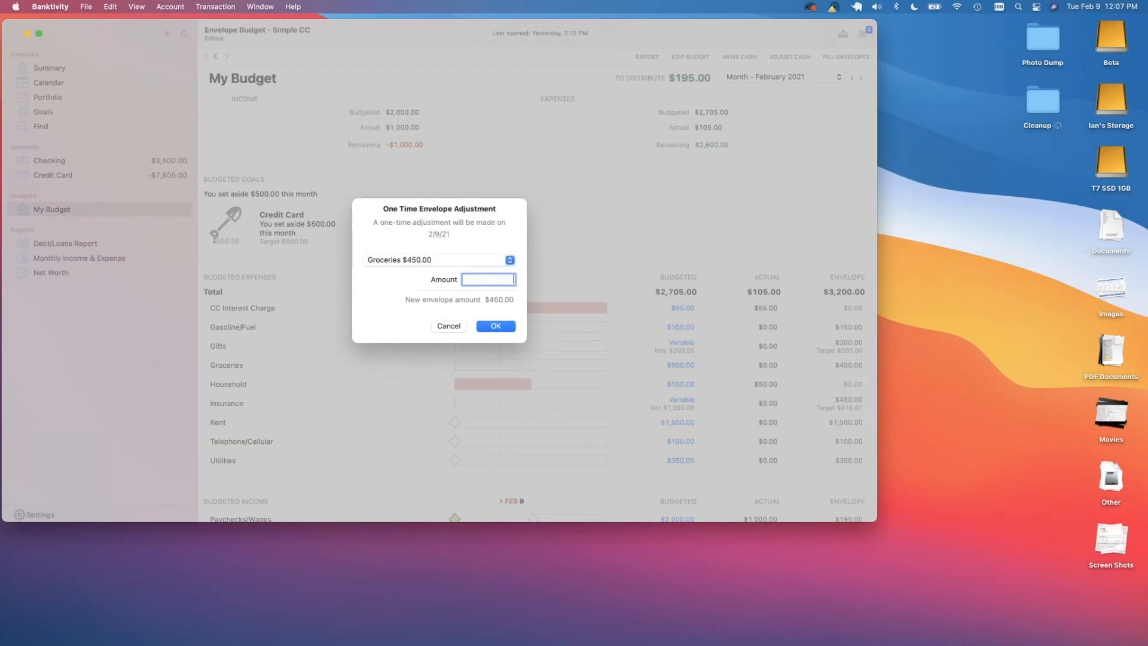
pyautogui.write('50')
pyautogui.click(499, 330)
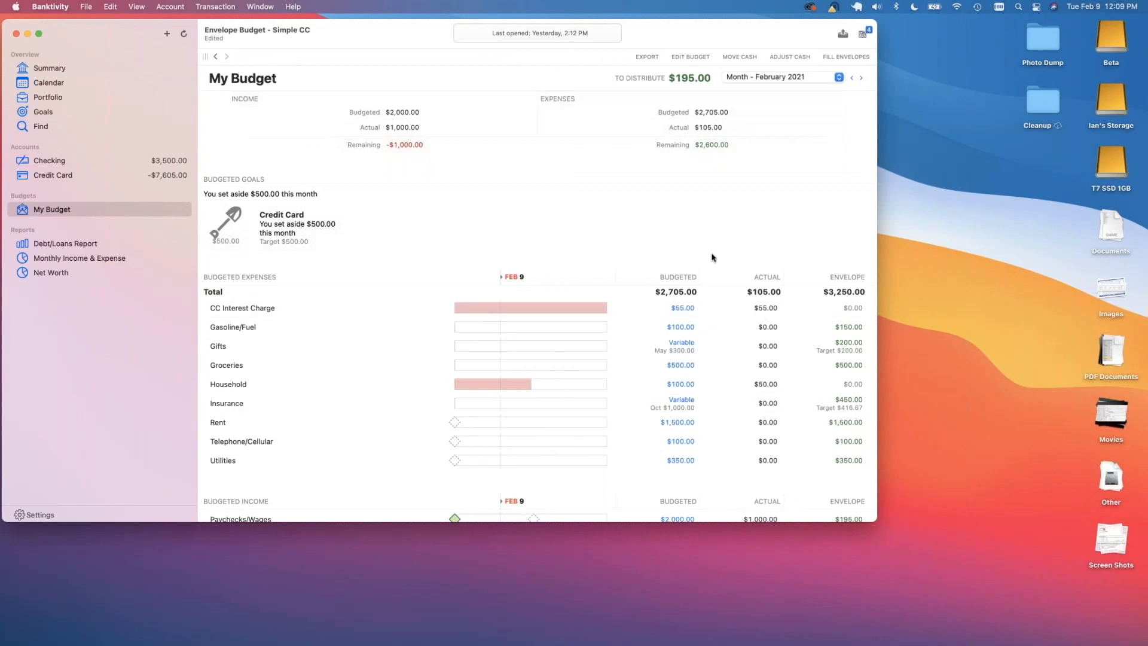
# Compare the Checking and Credit Card accounts with the February 2021 envelope amounts in My Budget.
pyautogui.click(125, 176)
pyautogui.click(134, 161)
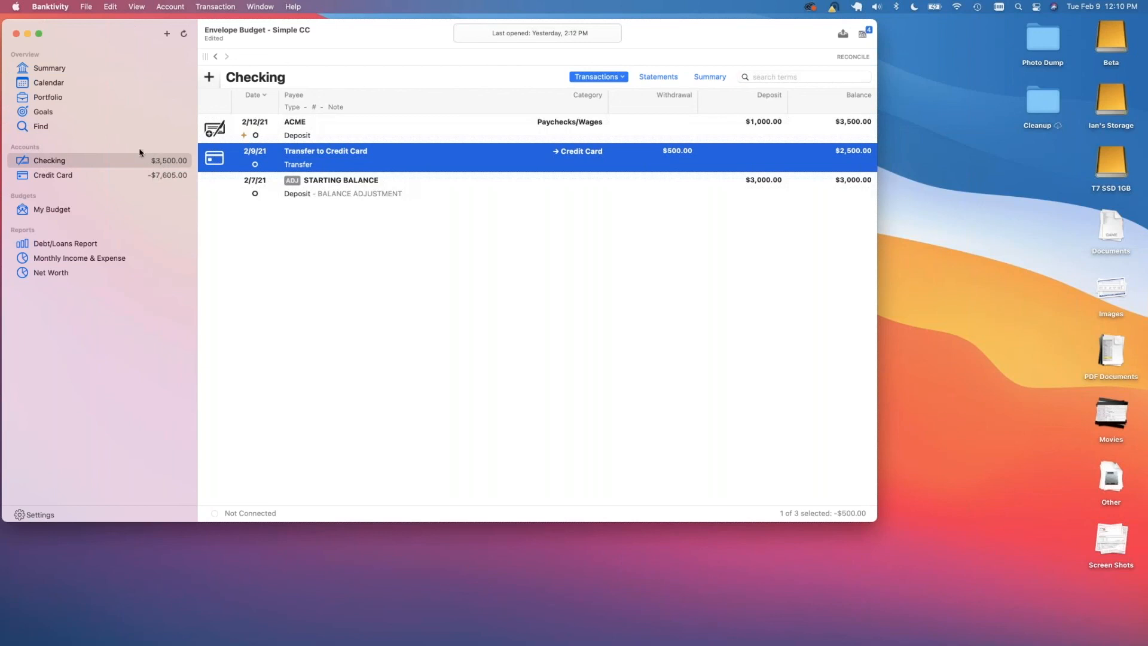
pyautogui.click(81, 211)
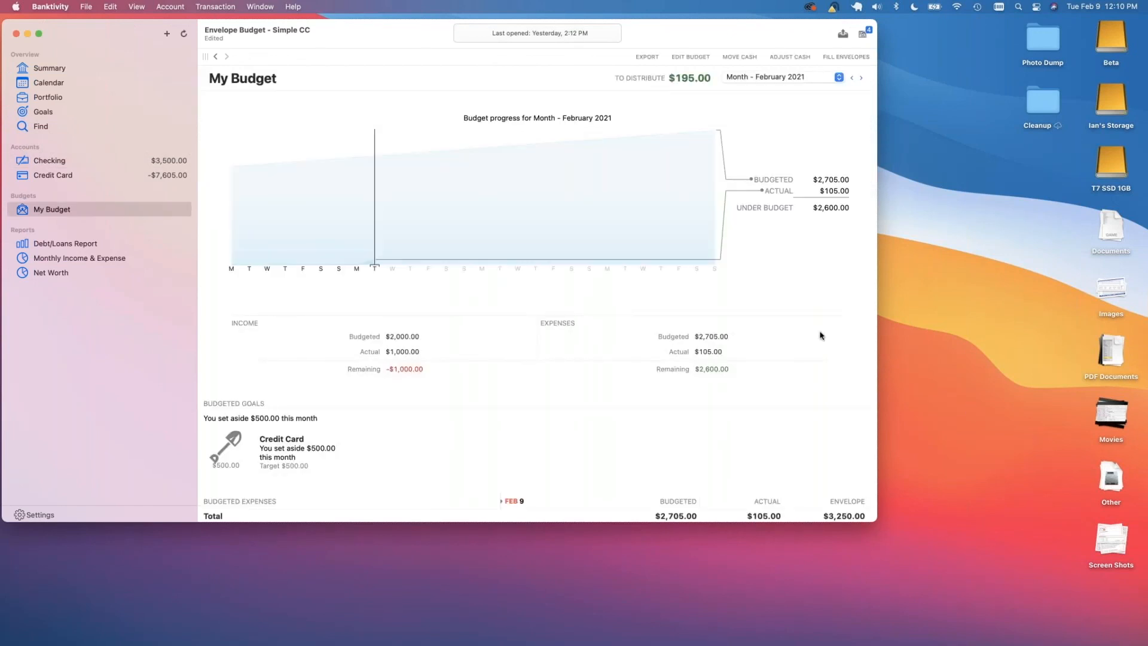
pyautogui.scroll(-5, 820, 335)
pyautogui.click(835, 289)
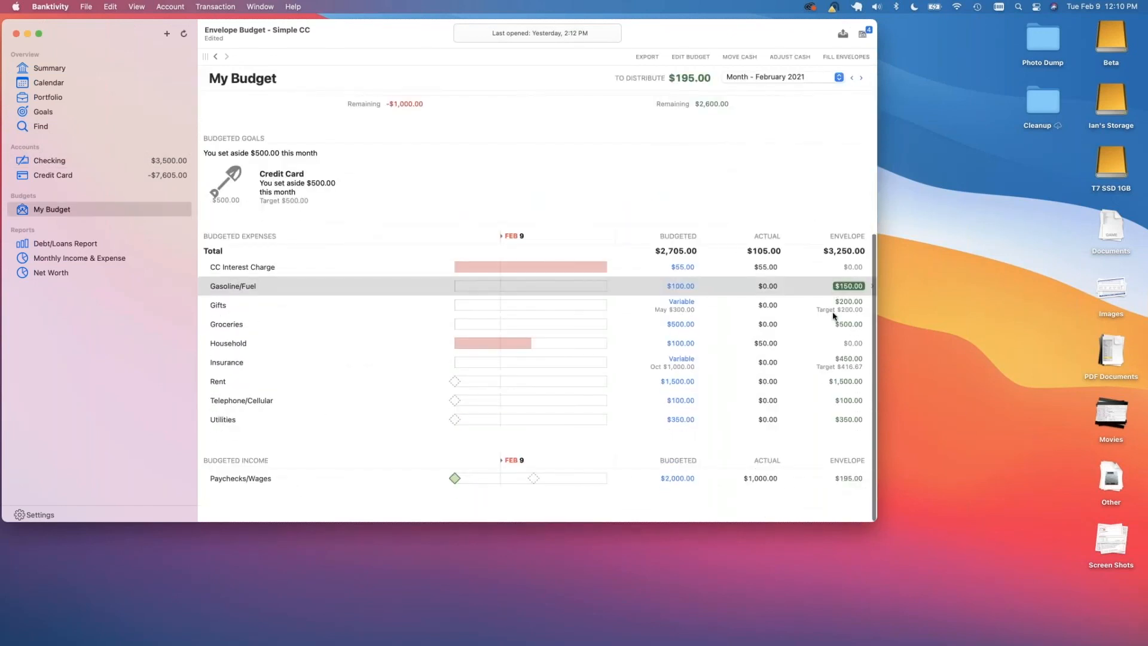
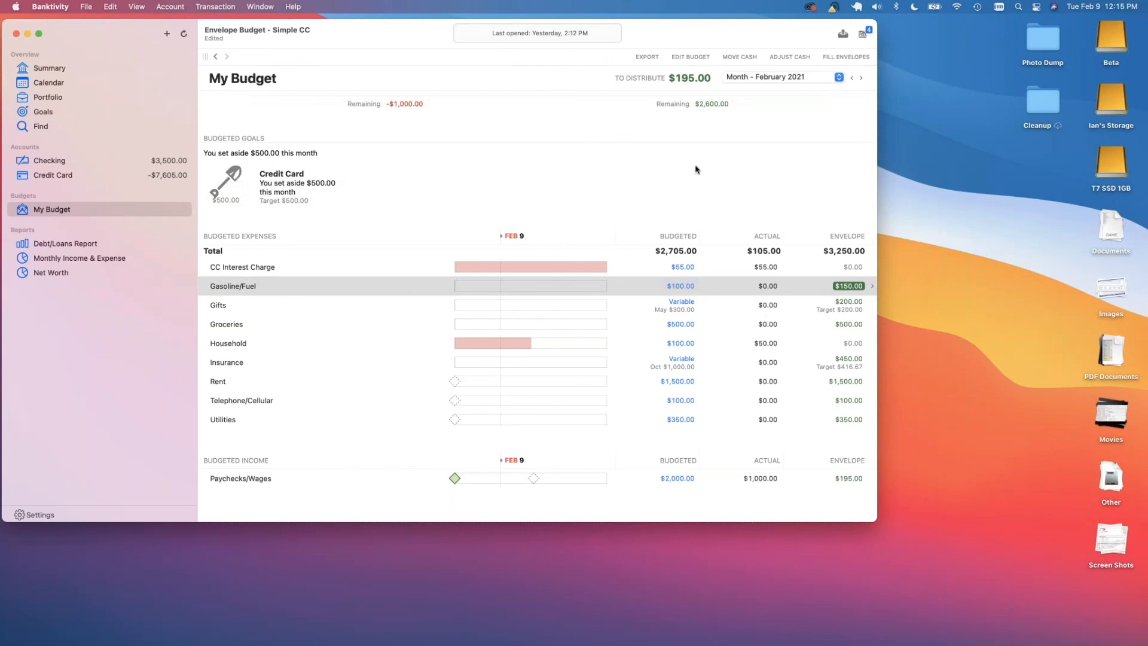
pyautogui.click(51, 163)
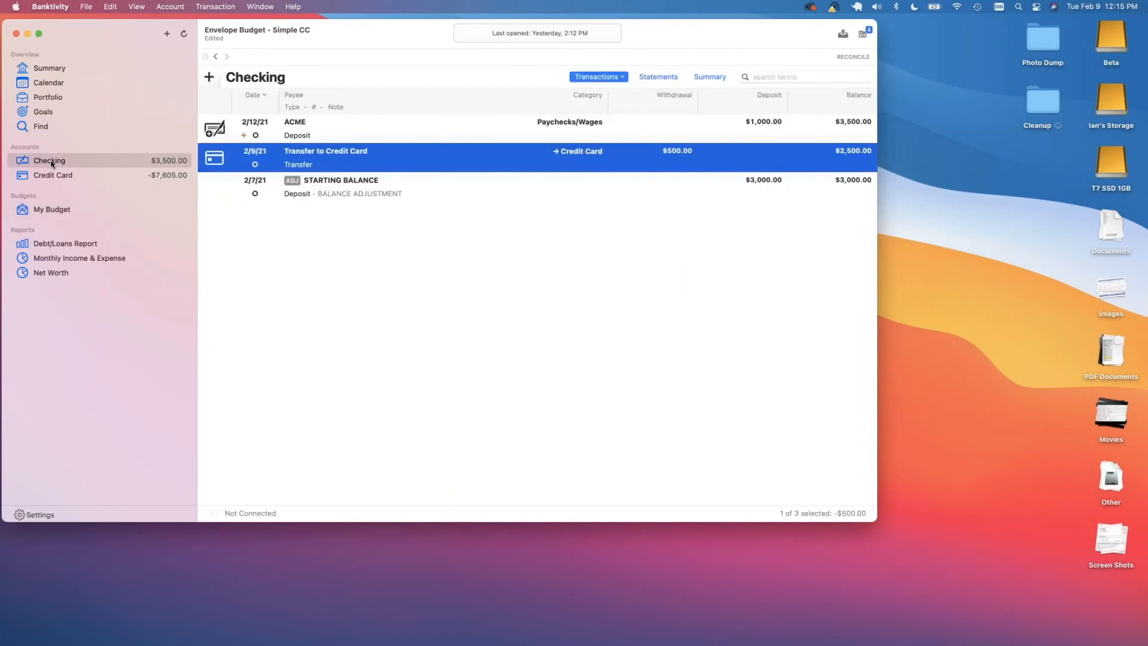
pyautogui.click(56, 214)
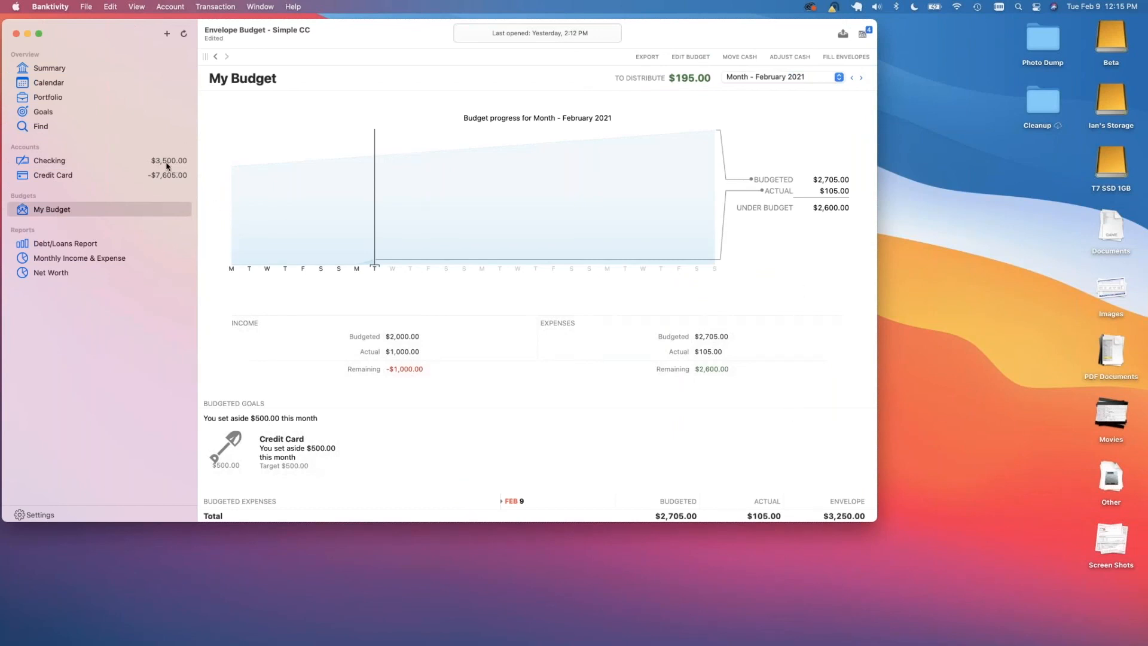
pyautogui.scroll(-5, 687, 325)
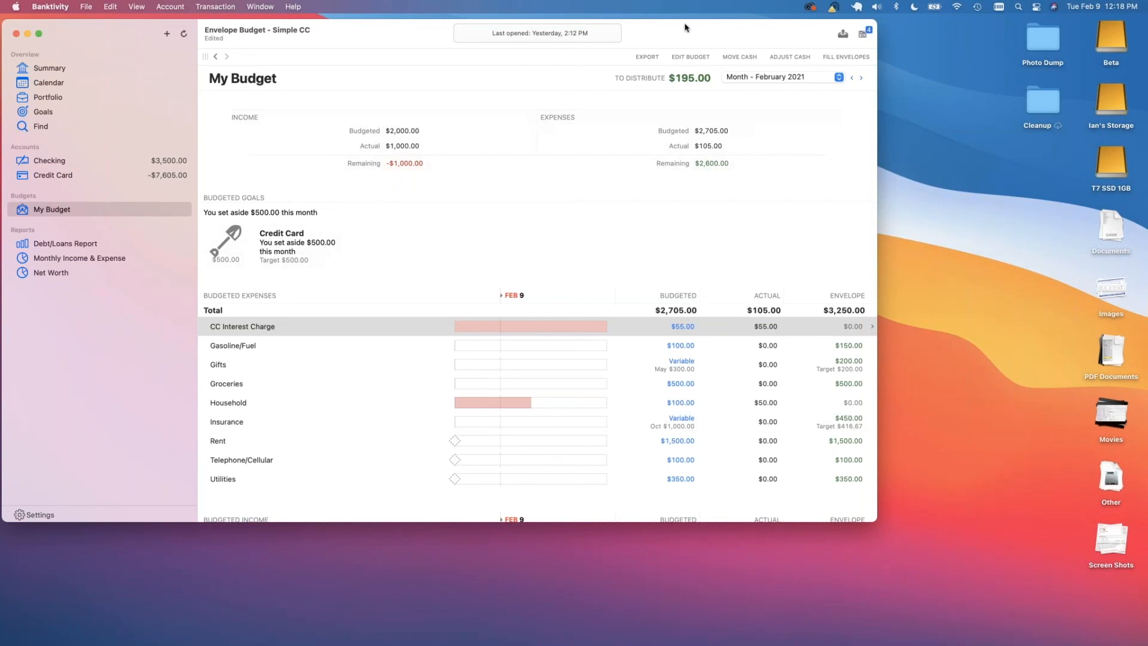
# Shift the budget window slightly upward and make it narrower and a little taller.
pyautogui.moveTo(687, 25); pyautogui.dragTo(685, 20)
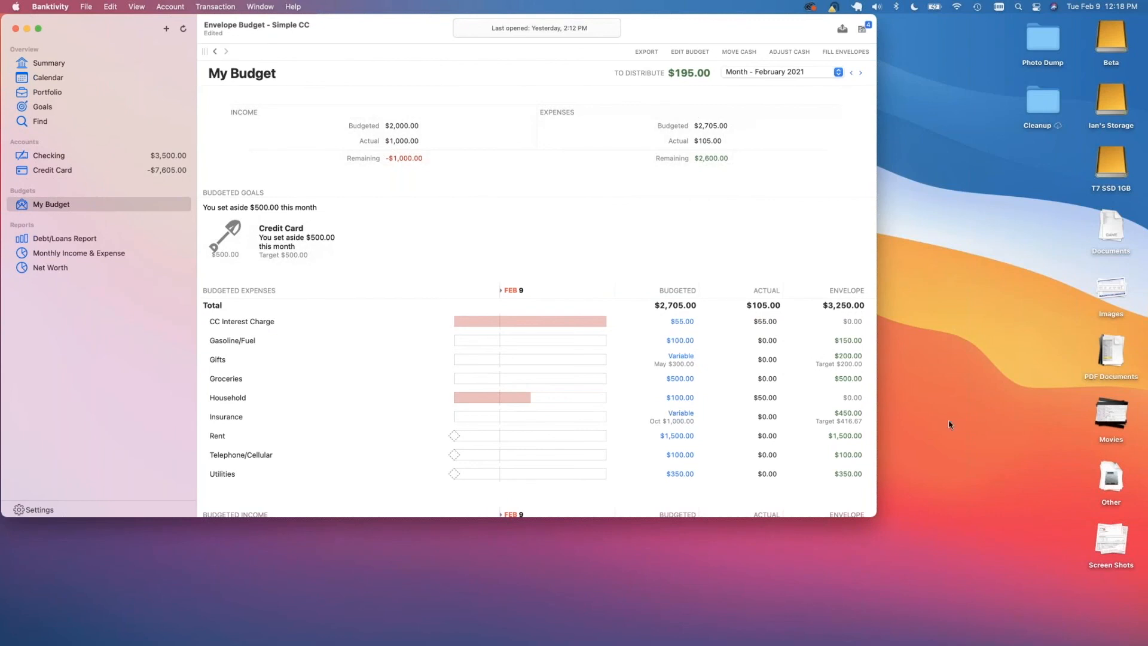
pyautogui.moveTo(875, 515); pyautogui.dragTo(766, 529)
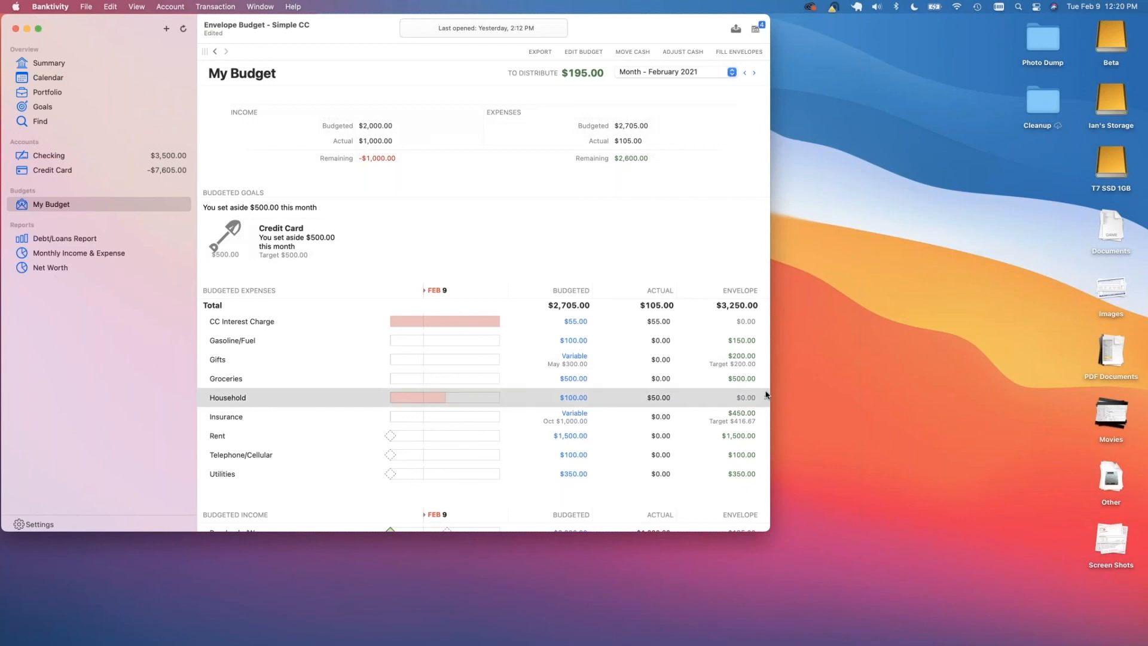
pyautogui.moveTo(769, 392); pyautogui.dragTo(798, 392)
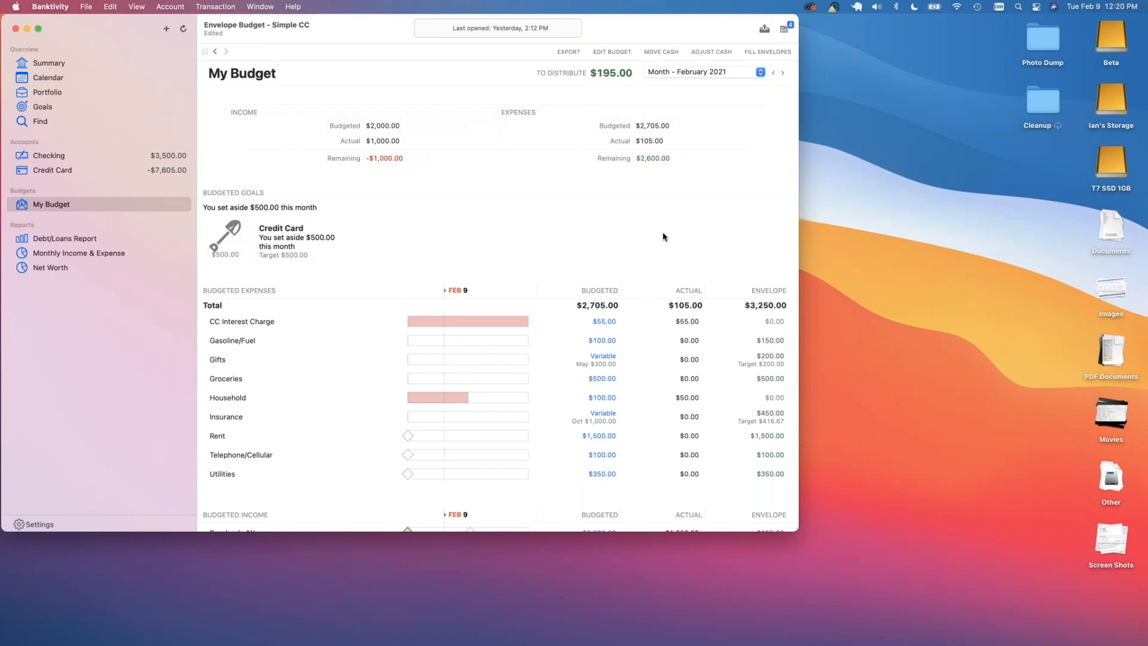
# Check the overdue Utility Co bill in the scheduled transactions and the charges in the Credit Card account.
pyautogui.click(784, 31)
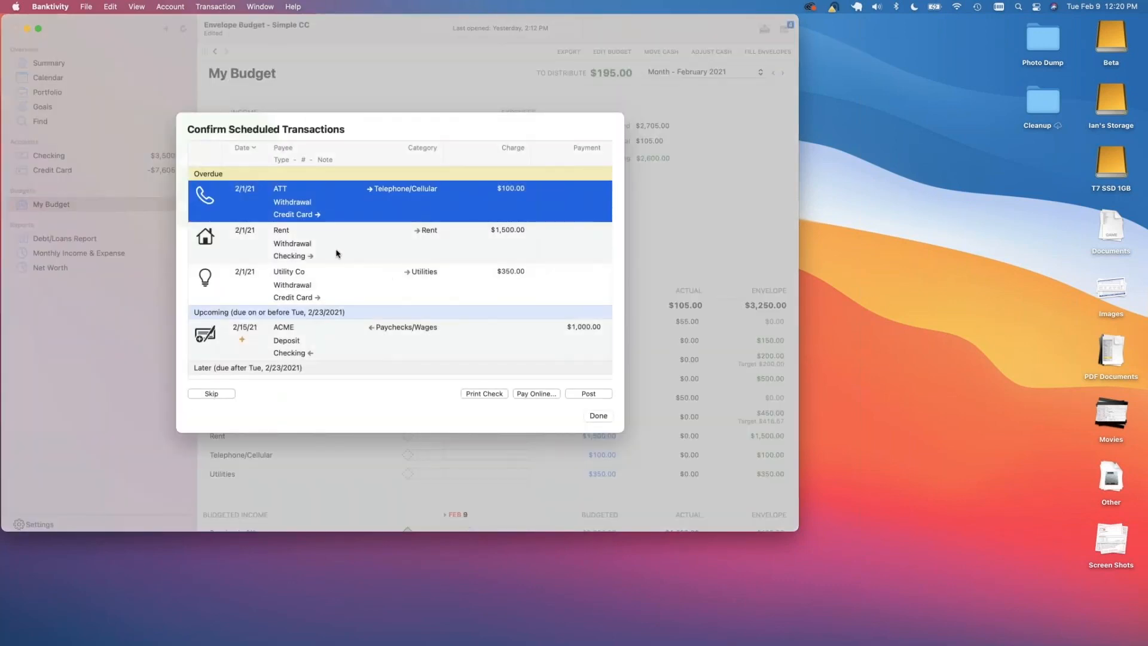
pyautogui.click(503, 290)
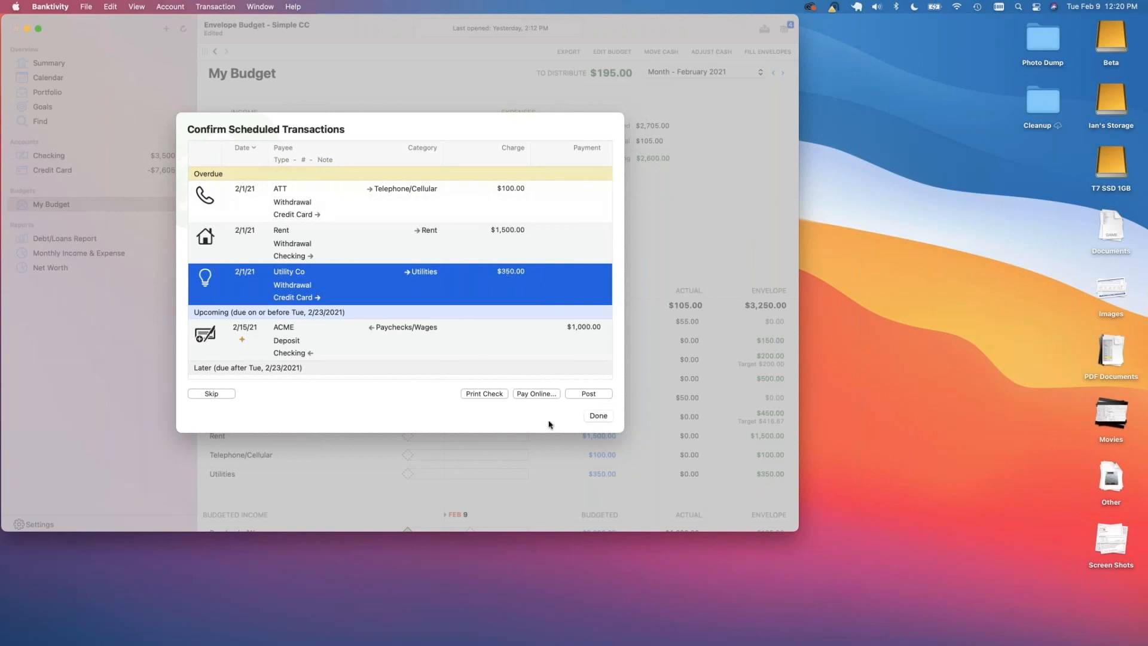
pyautogui.click(596, 416)
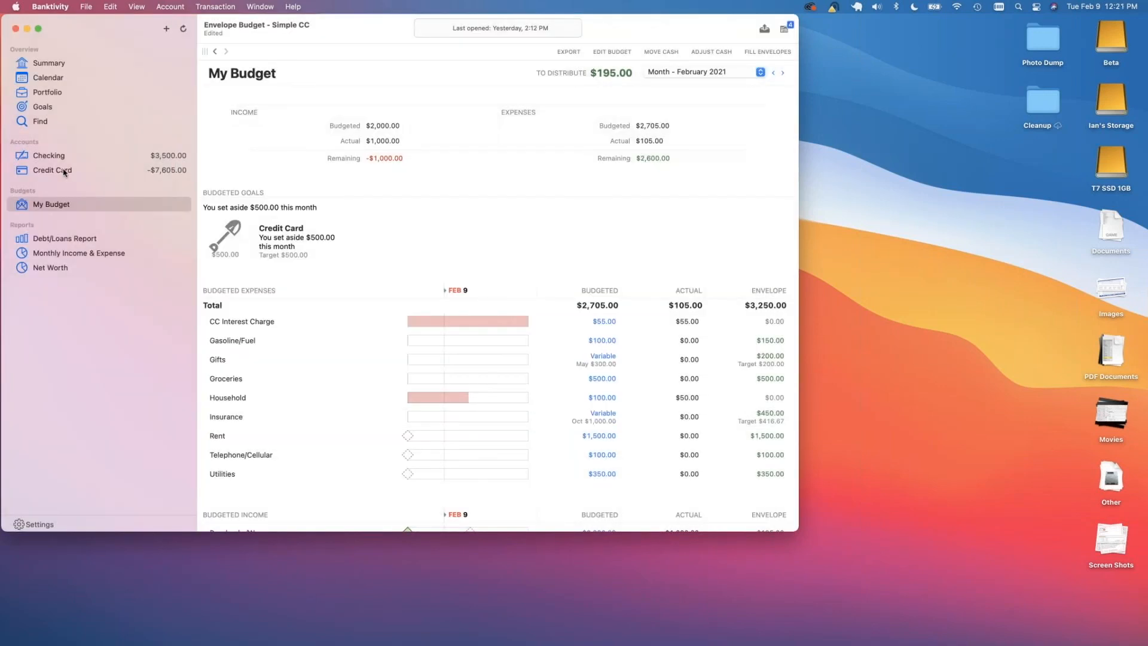
pyautogui.click(65, 172)
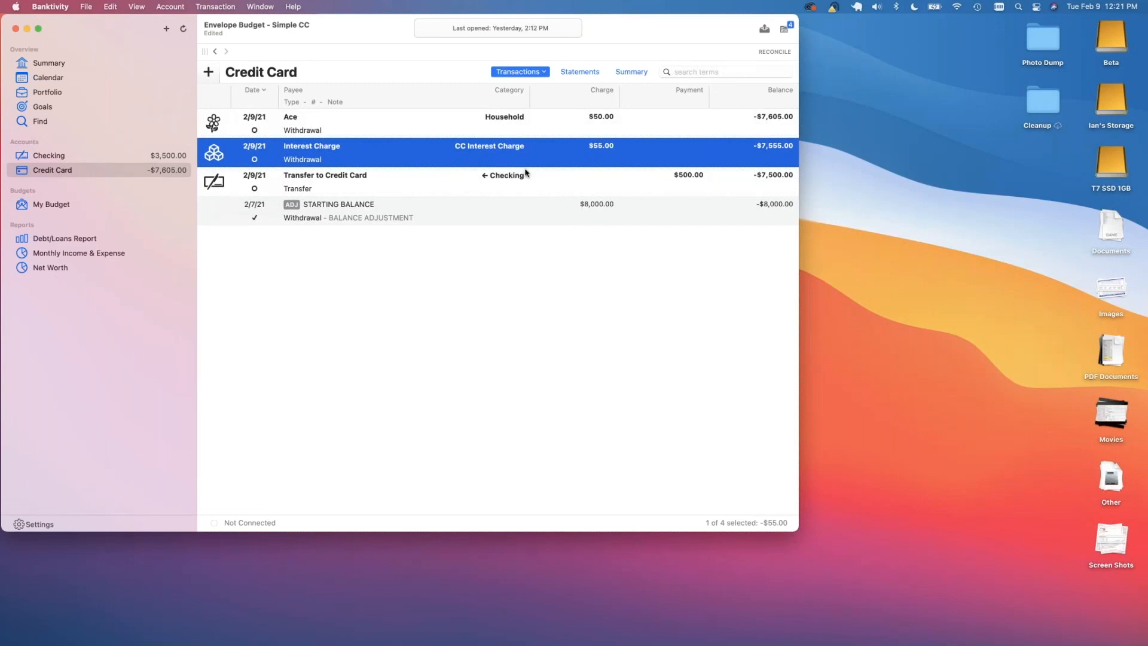
# Skip the overdue Utility Co scheduled transaction and return to the budgeted expenses in My Budget.
pyautogui.click(784, 28)
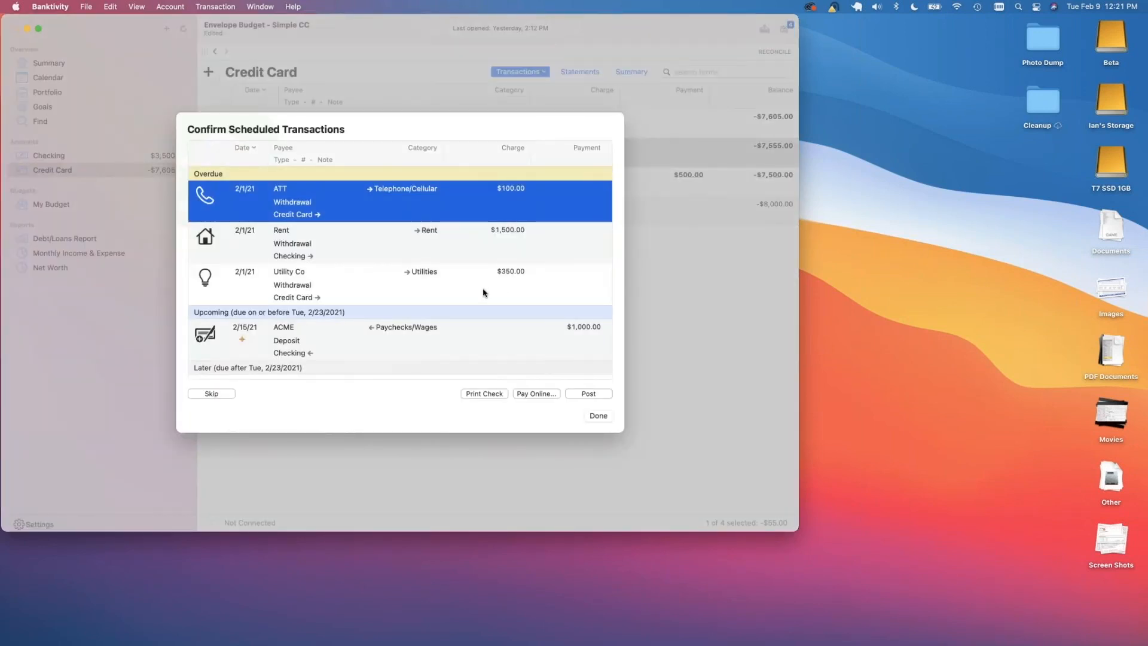
pyautogui.click(395, 295)
pyautogui.click(213, 394)
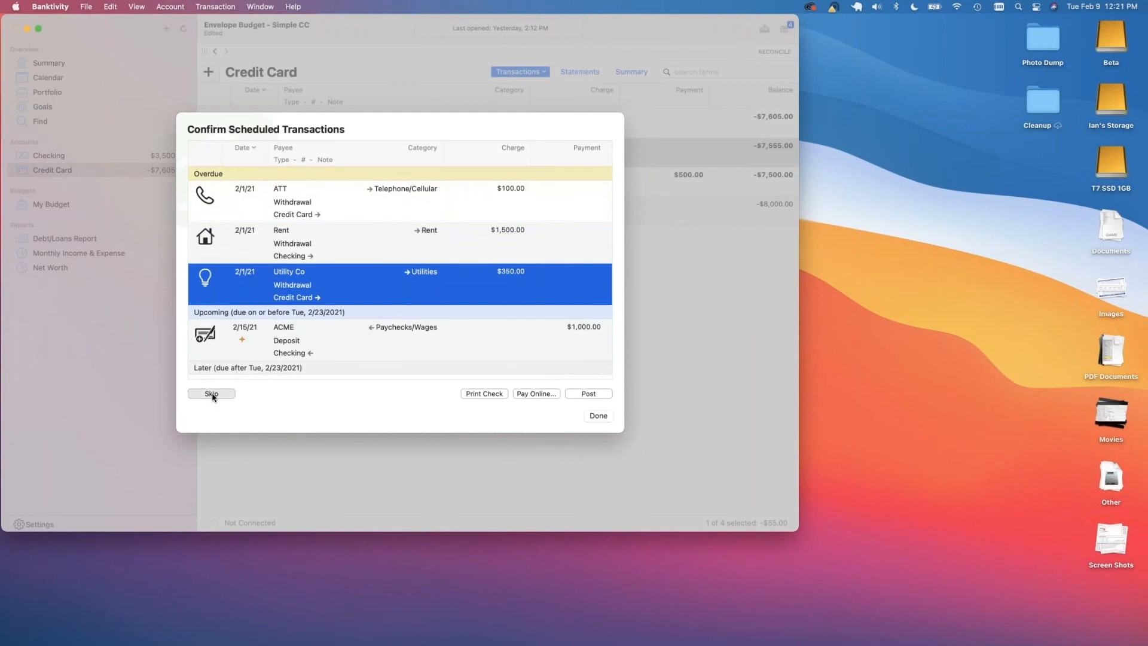
pyautogui.click(600, 416)
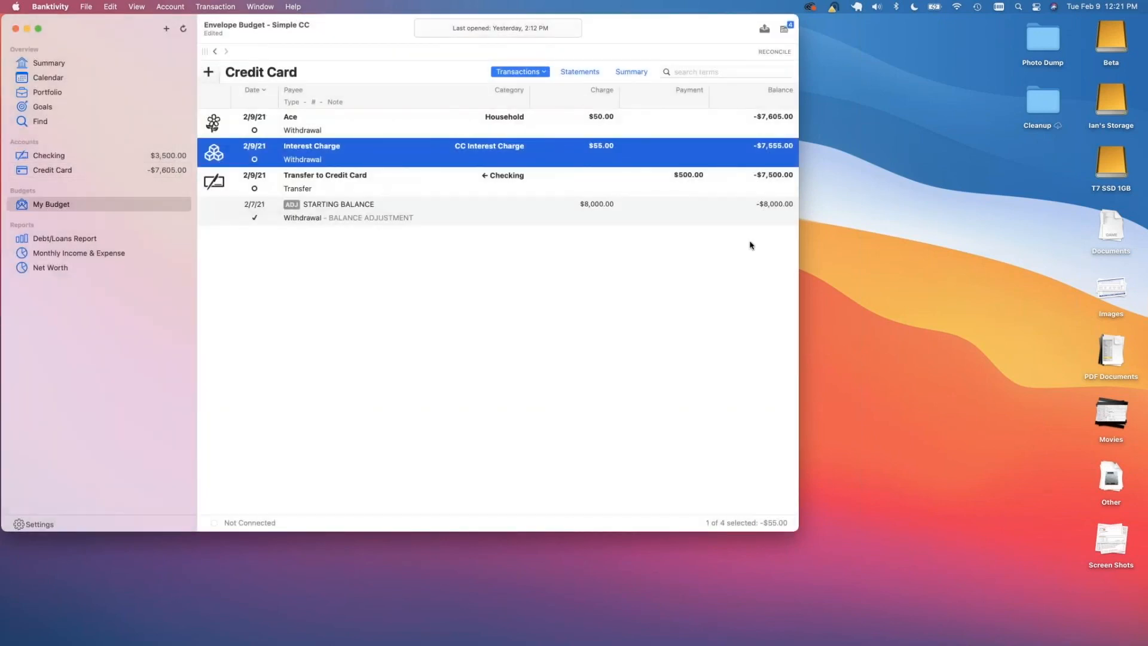
pyautogui.click(48, 204)
pyautogui.scroll(-10, 753, 364)
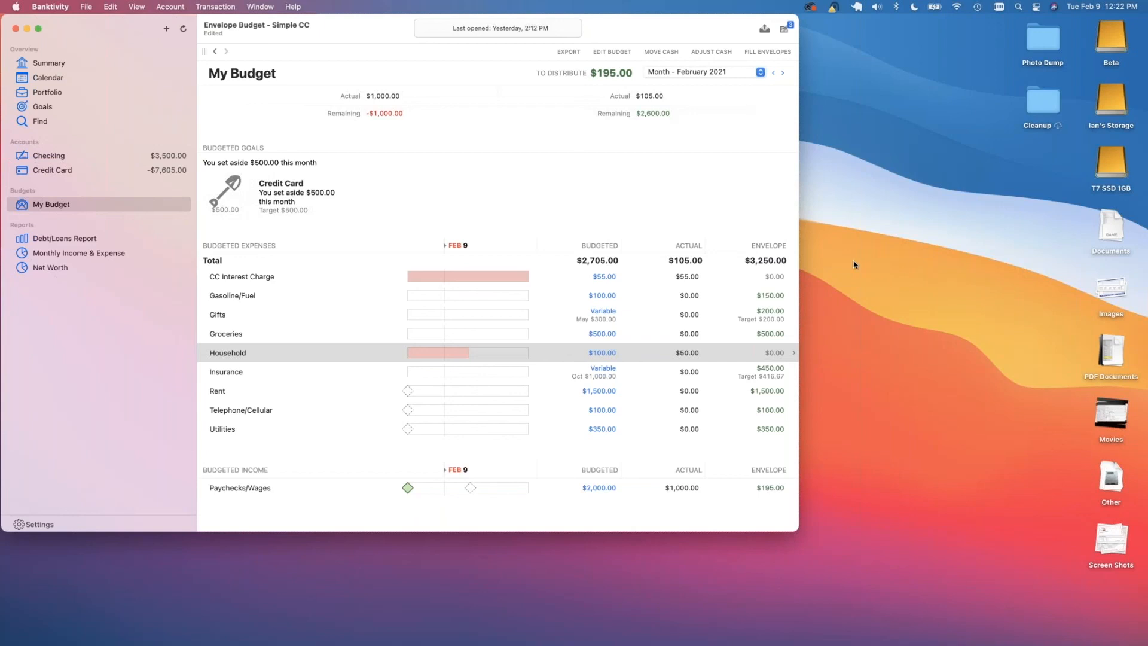
# Open the recent file Envelope Budget - Simple and close the Envelope Budget - Simple CC document.
pyautogui.click(82, 6)
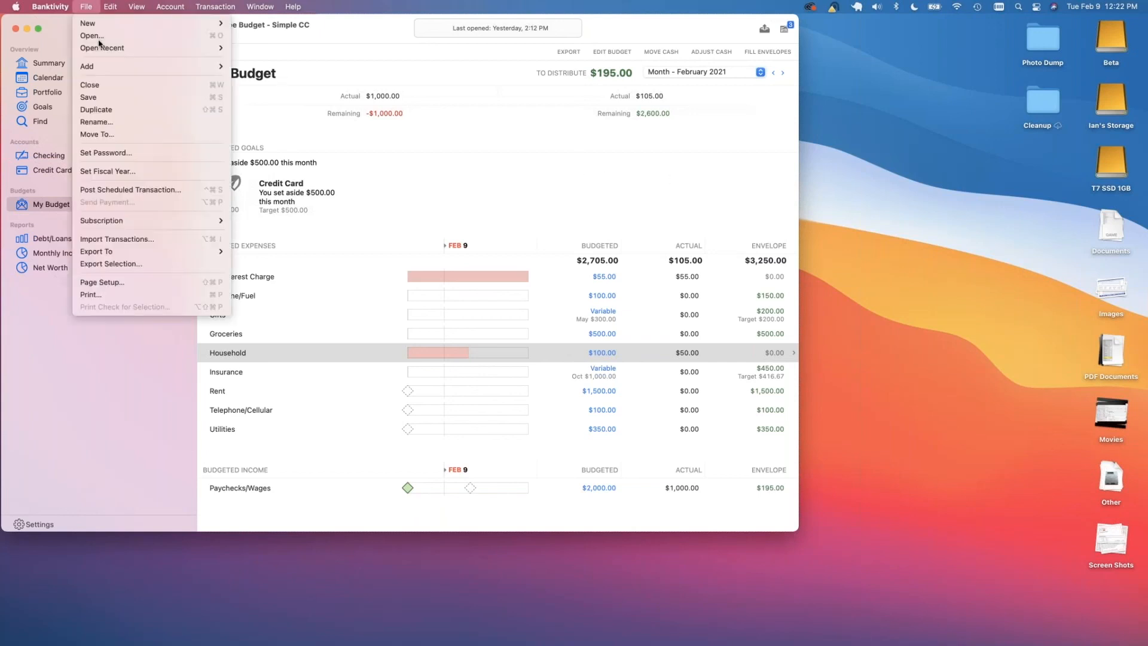
pyautogui.moveTo(102, 47)
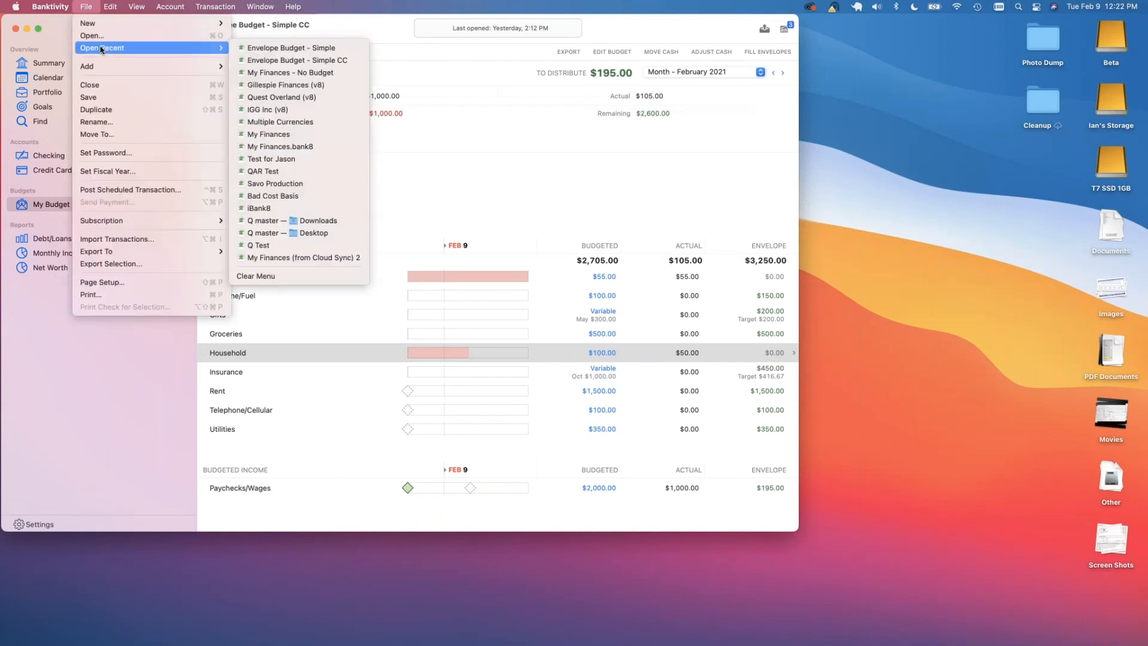
pyautogui.click(252, 52)
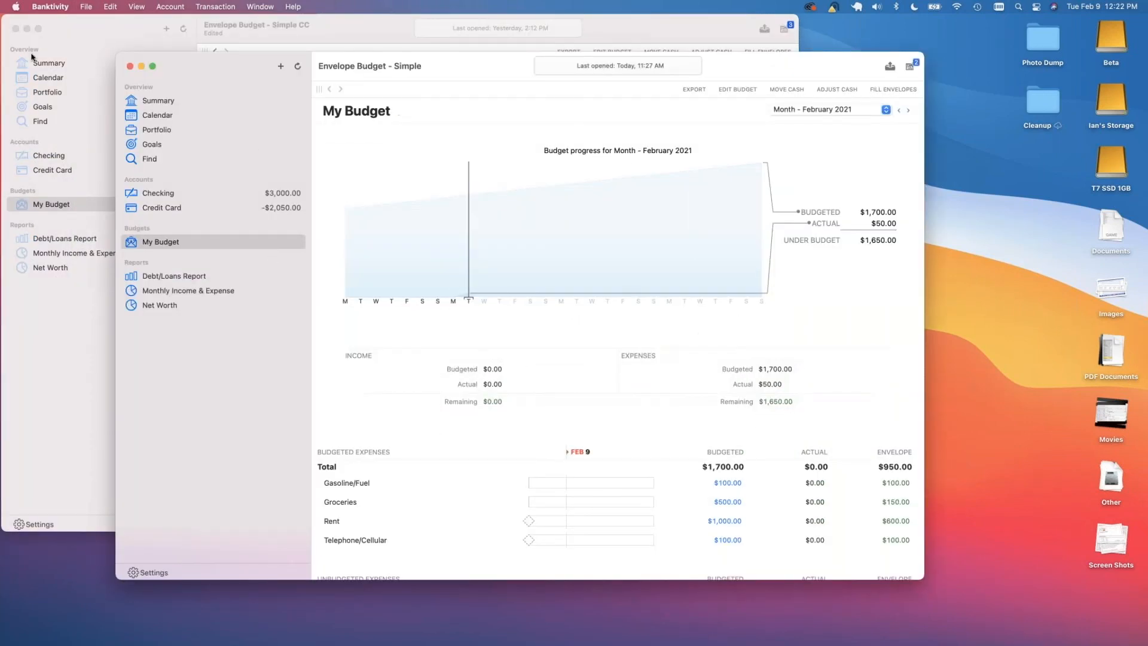
pyautogui.click(16, 28)
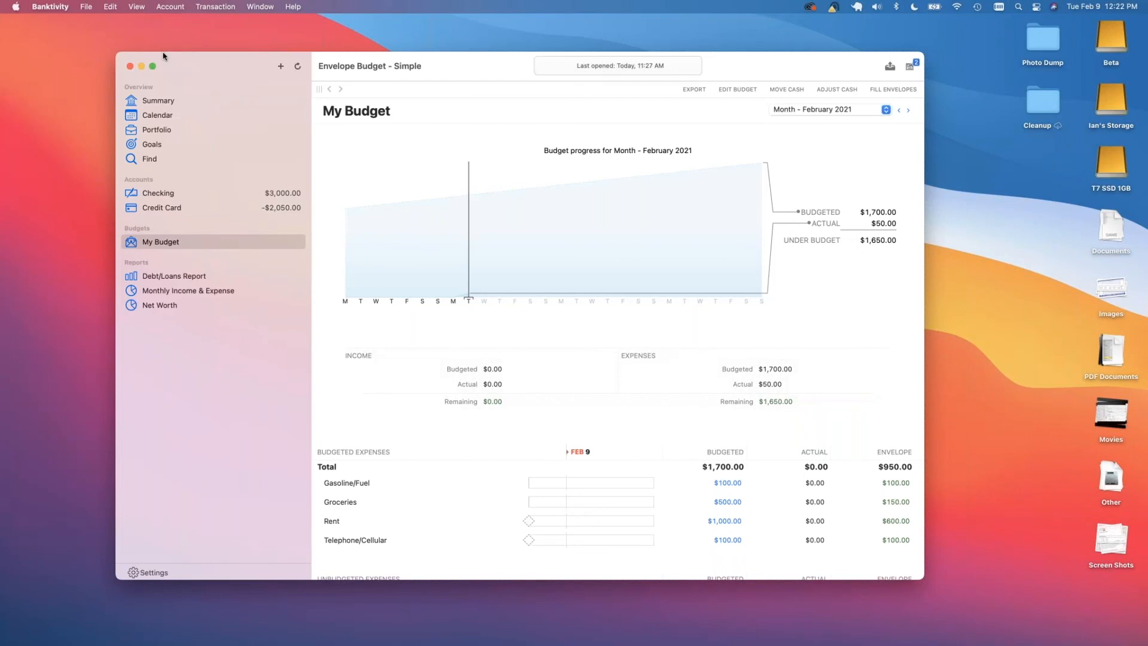
# Reposition the Envelope Budget - Simple window and review its February 2021 budgeted and unbudgeted expenses.
pyautogui.moveTo(163, 55); pyautogui.dragTo(125, 47)
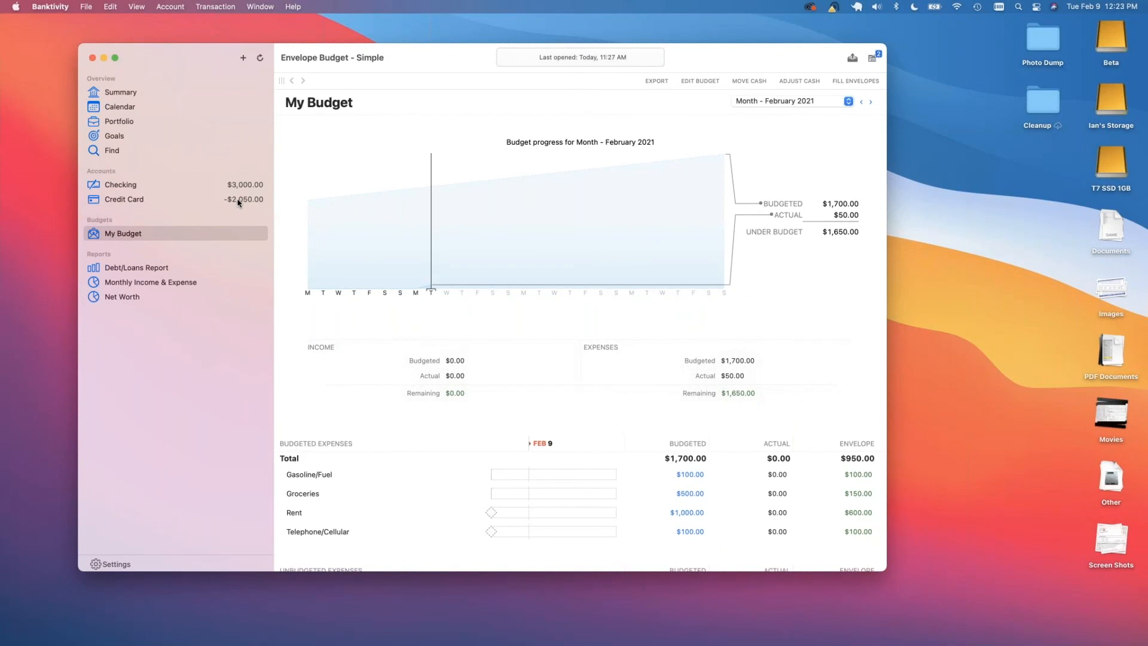
pyautogui.moveTo(448, 61); pyautogui.dragTo(437, 50)
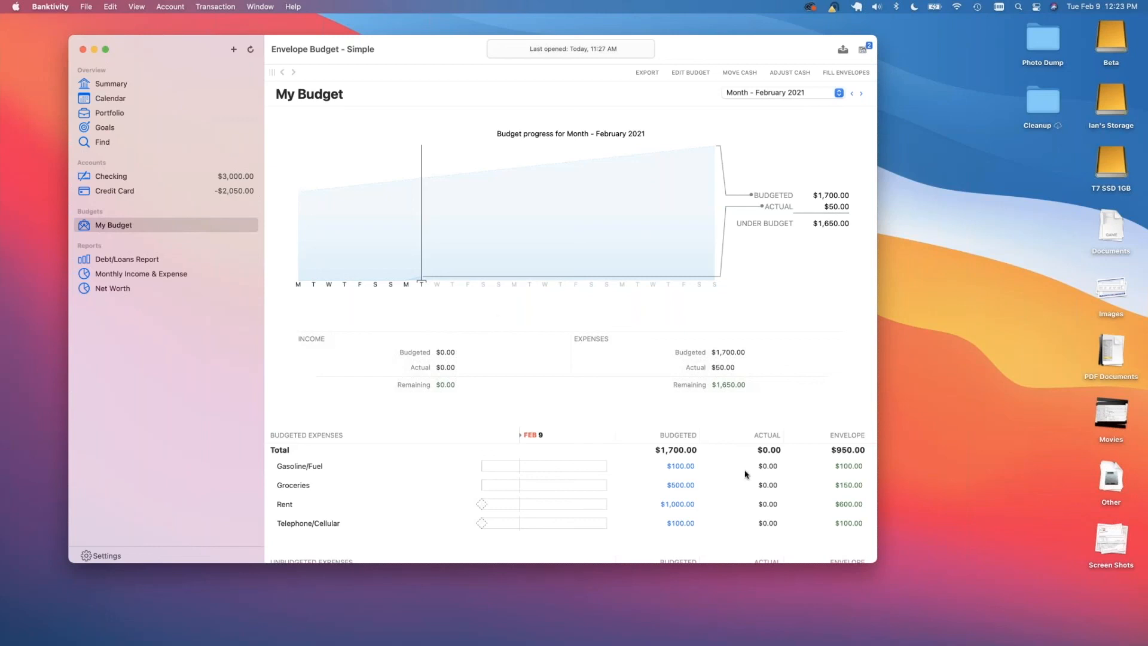
pyautogui.scroll(-1, 830, 460)
pyautogui.scroll(-2, 830, 460)
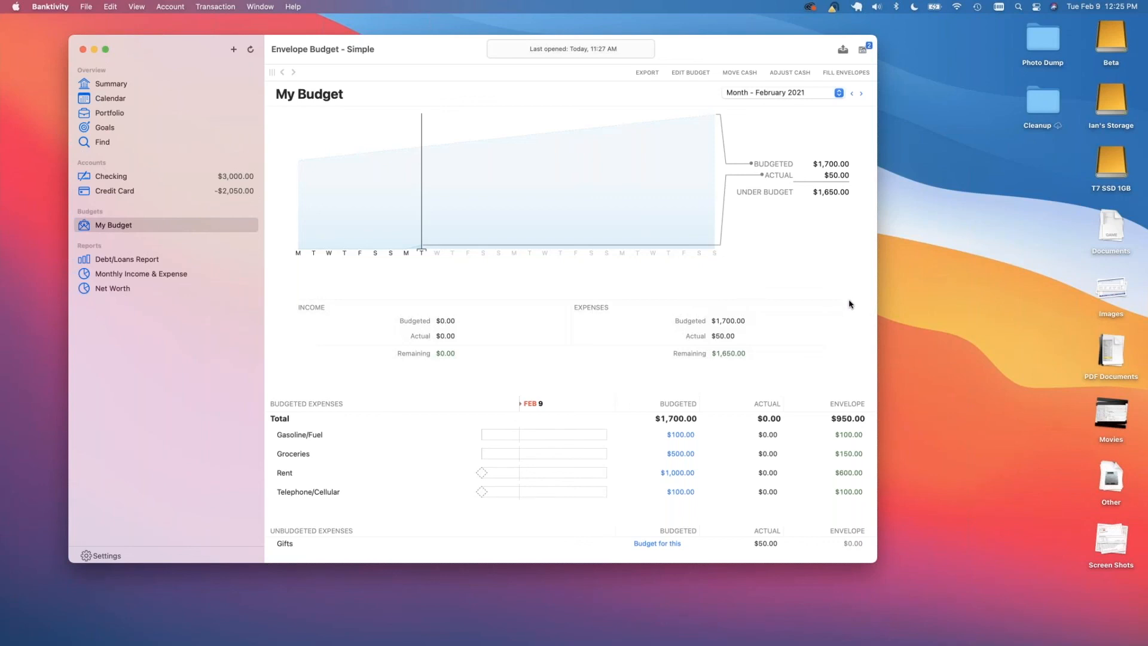
pyautogui.click(967, 35)
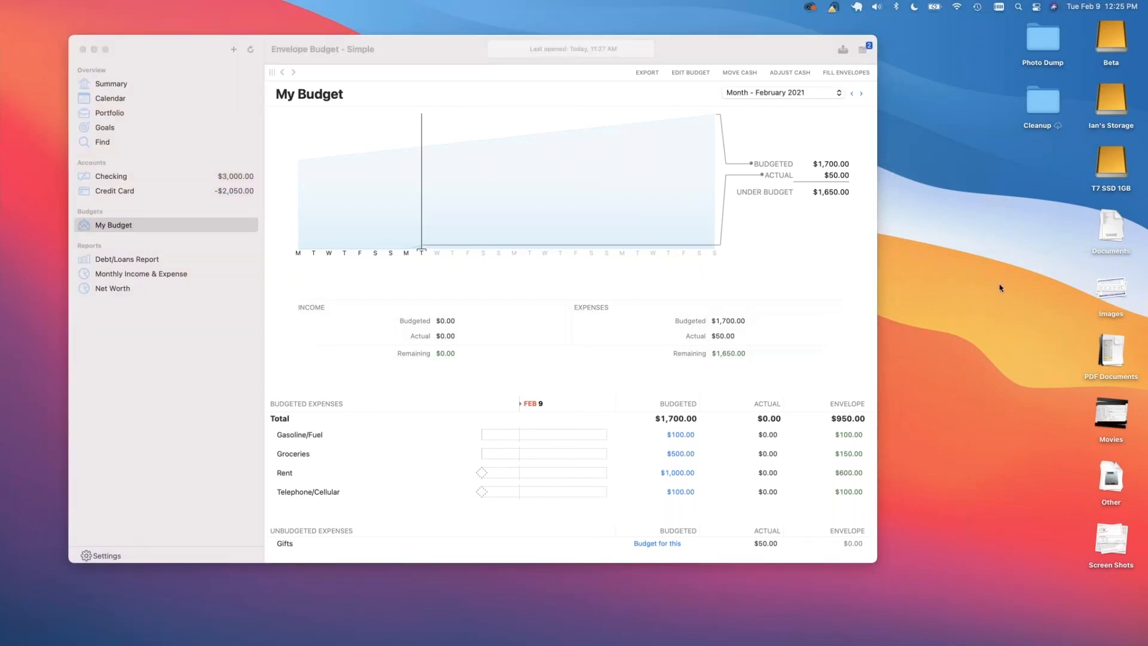